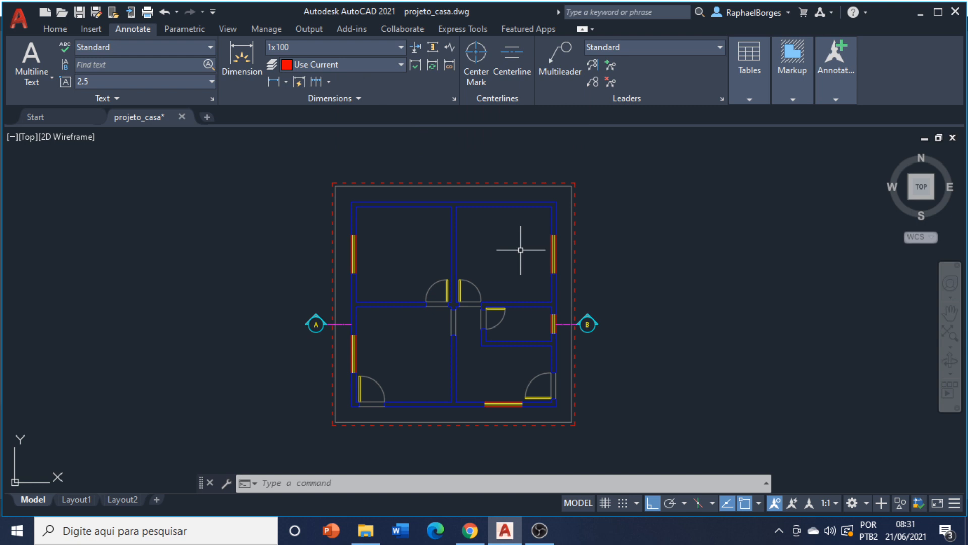
pyautogui.moveTo(520, 250); pyautogui.dragTo(509, 227, button='middle')
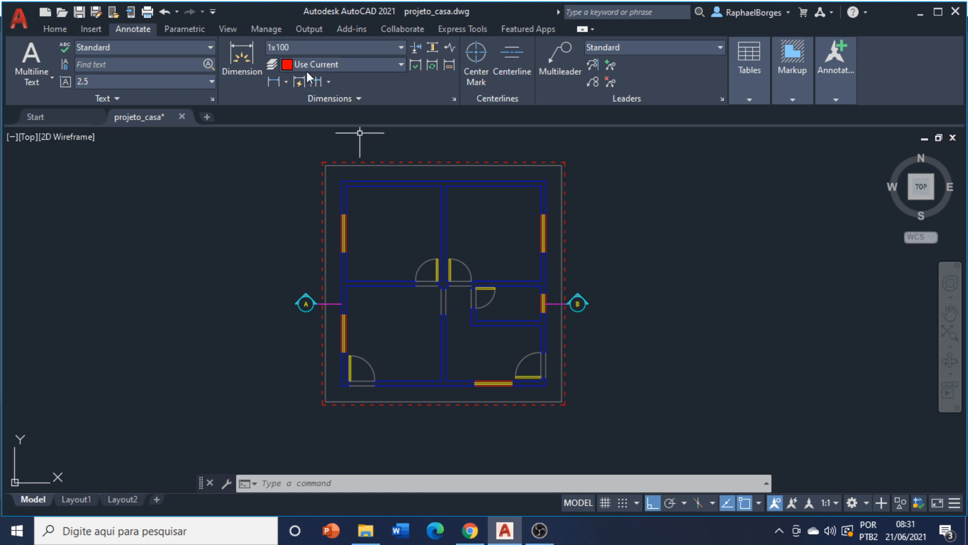
pyautogui.click(54, 29)
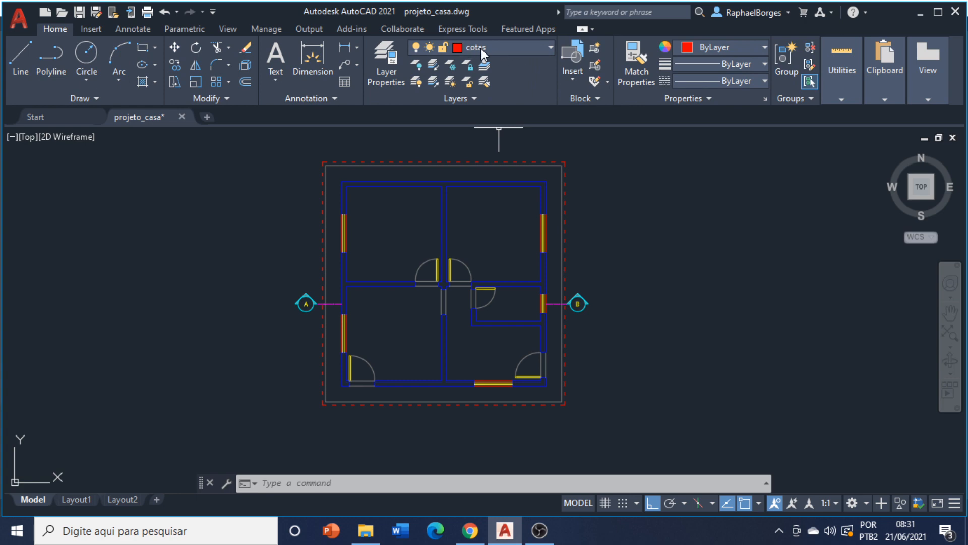
pyautogui.click(132, 30)
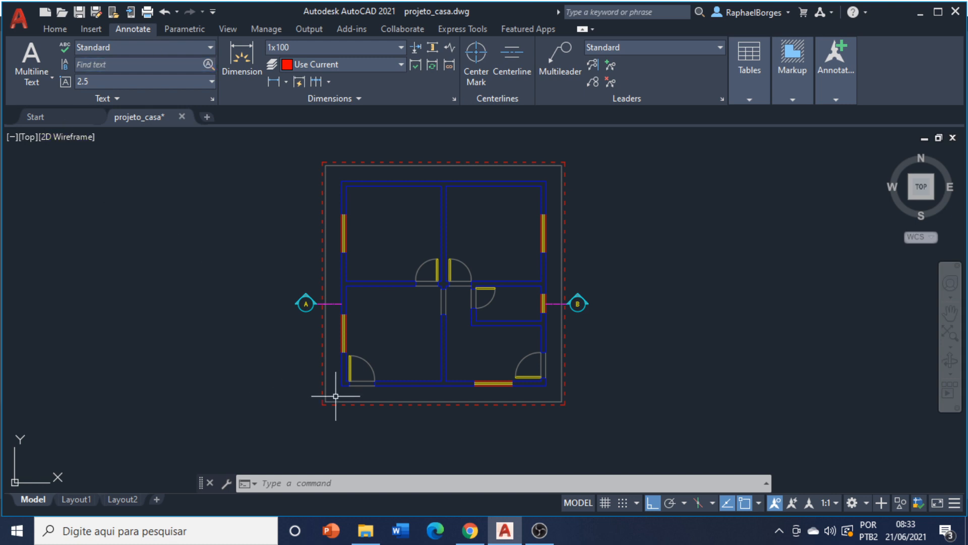
# Draw a rectangle tracing the house's outer walls, from the lower-left exterior corner to the upper-right exterior corner
pyautogui.write('rec')
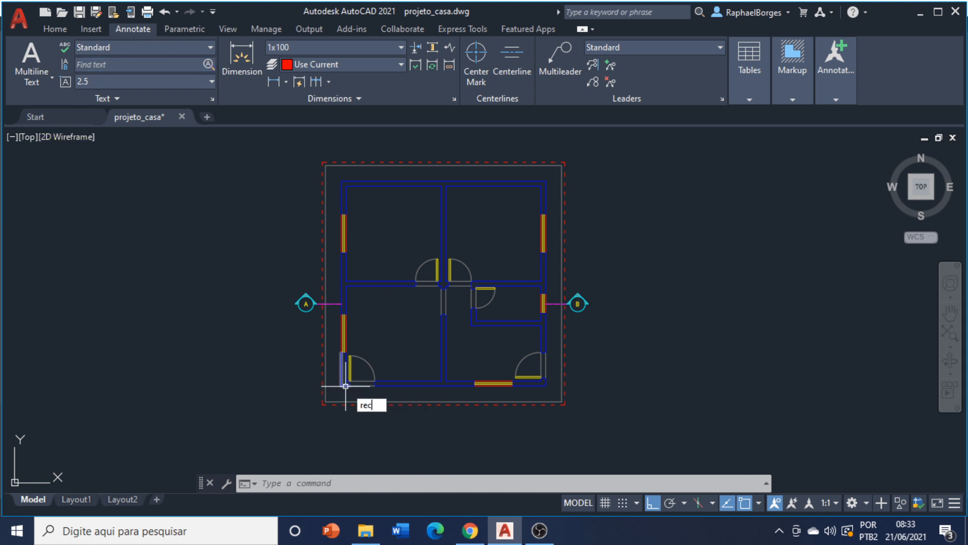
pyautogui.press('Return')
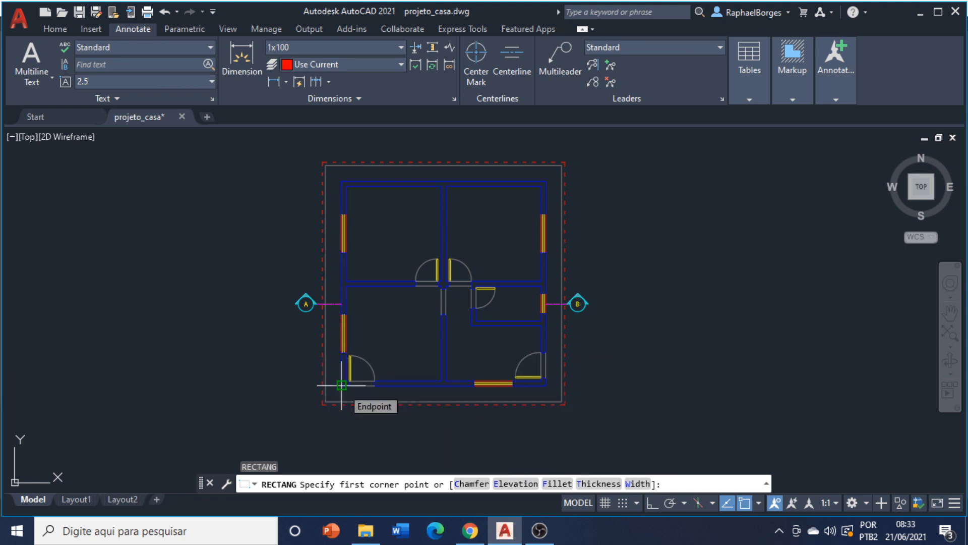
pyautogui.click(341, 385)
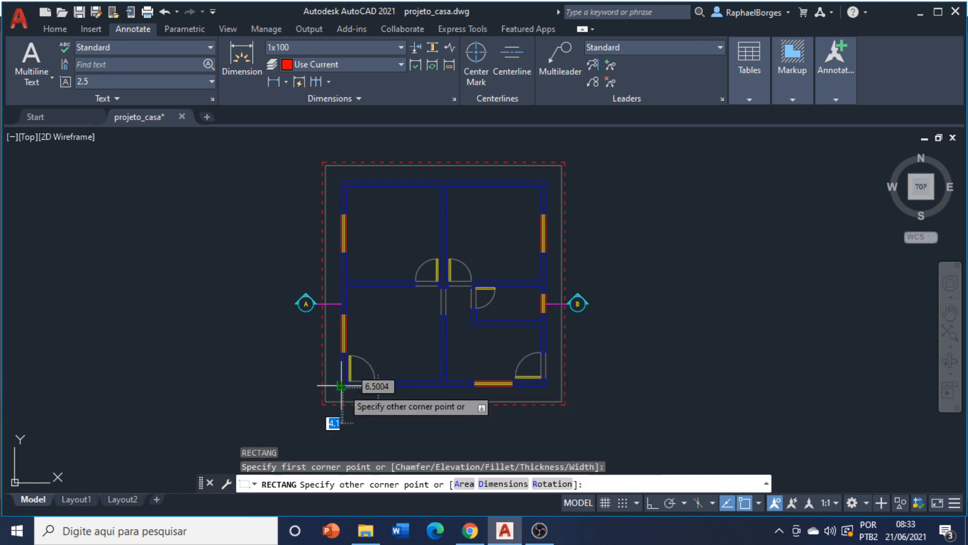
pyautogui.click(545, 181)
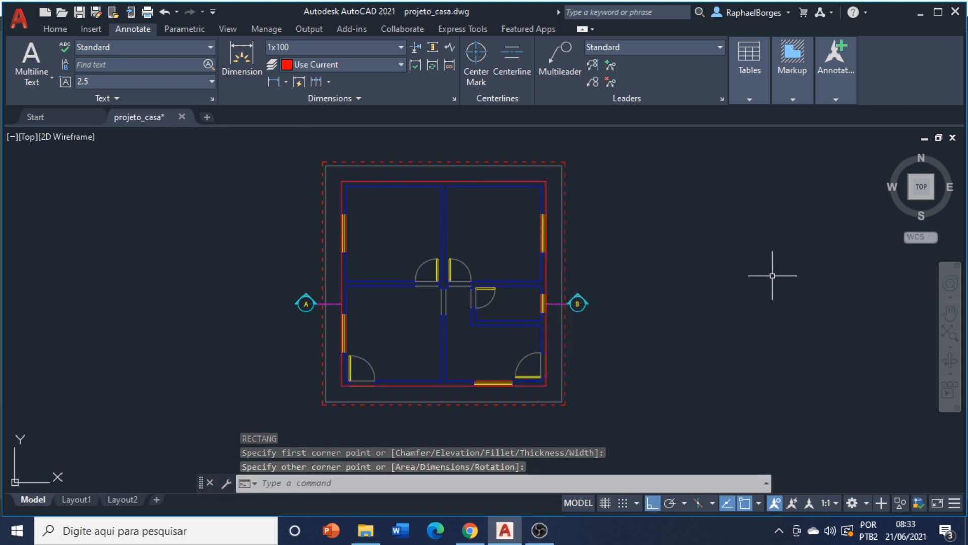
# Offset the traced wall rectangle outward by 50 three times, each from the previous outline, as guides for the dimension lines
pyautogui.write('o')
pyautogui.press('Return')
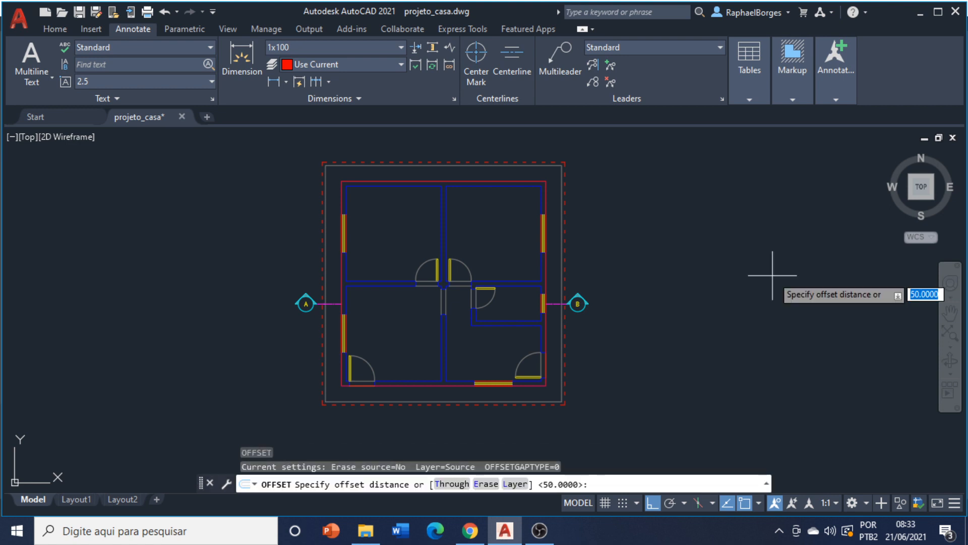
pyautogui.write('50')
pyautogui.press('Return')
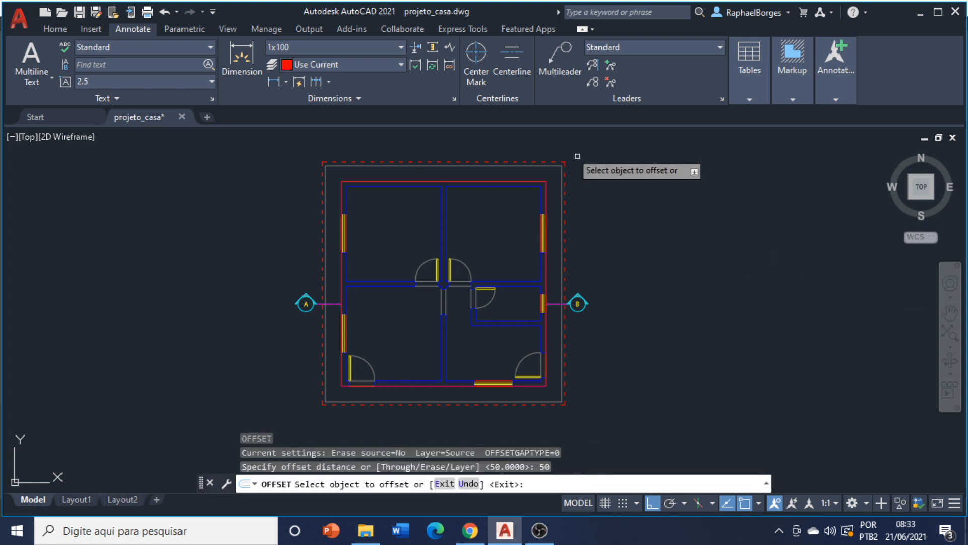
pyautogui.click(542, 179)
pyautogui.click(570, 167)
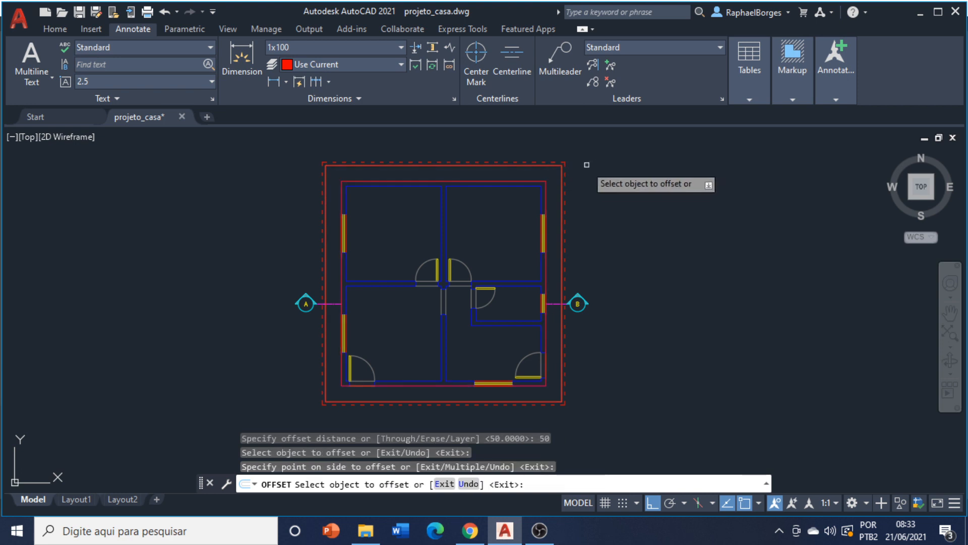
pyautogui.click(563, 178)
pyautogui.click(575, 176)
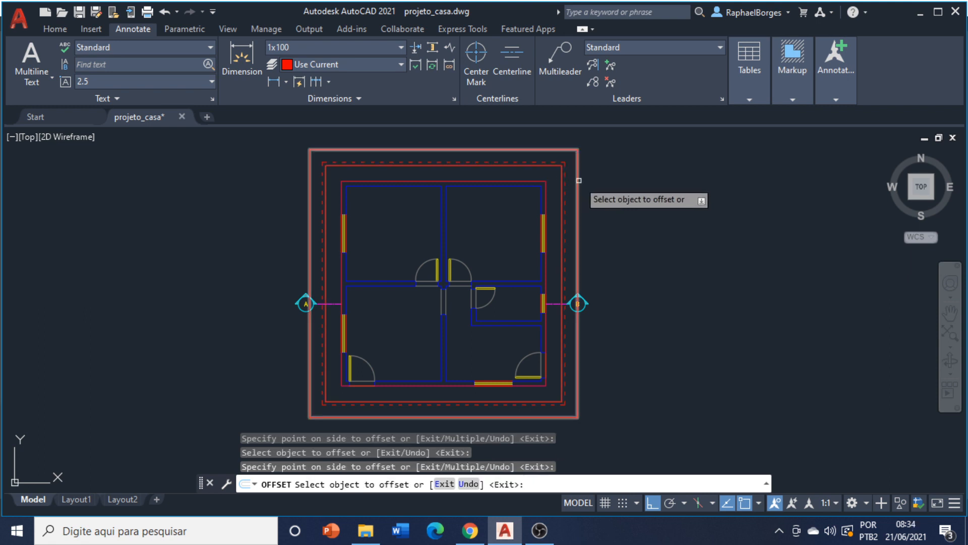
pyautogui.click(579, 179)
pyautogui.click(585, 180)
pyautogui.rightClick(650, 186)
pyautogui.click(667, 198)
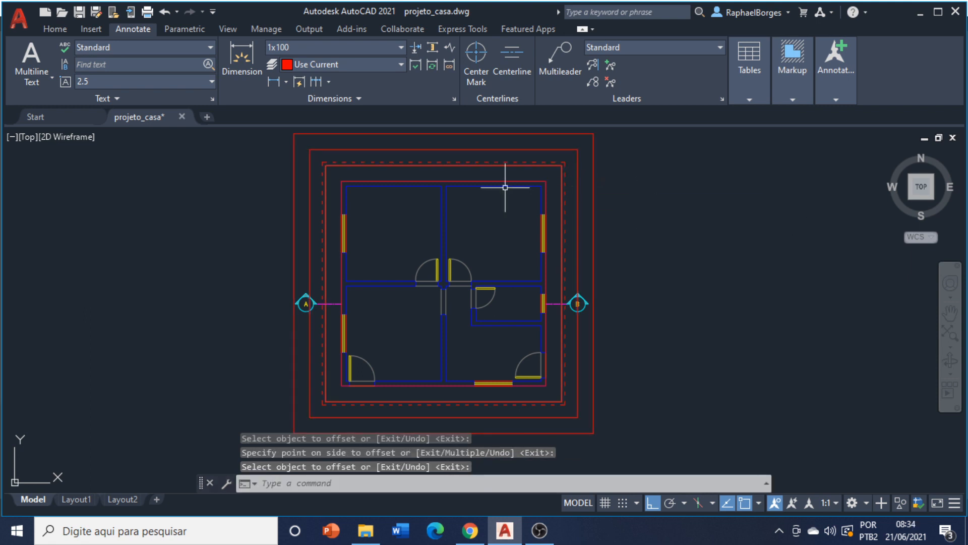
# Delete the rectangle traced on the outer walls and its first offset, keeping the two outermost guide rectangles
pyautogui.click(525, 180)
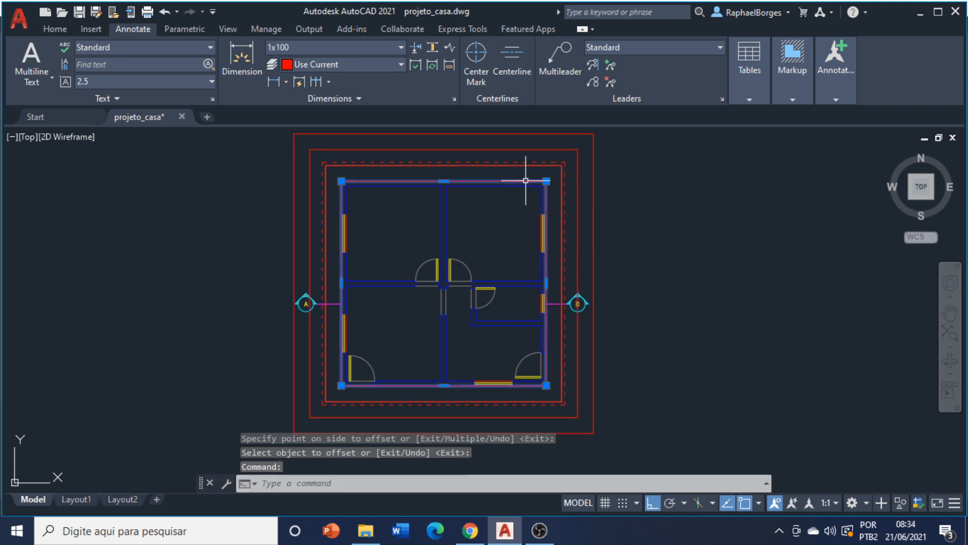
pyautogui.press('Delete')
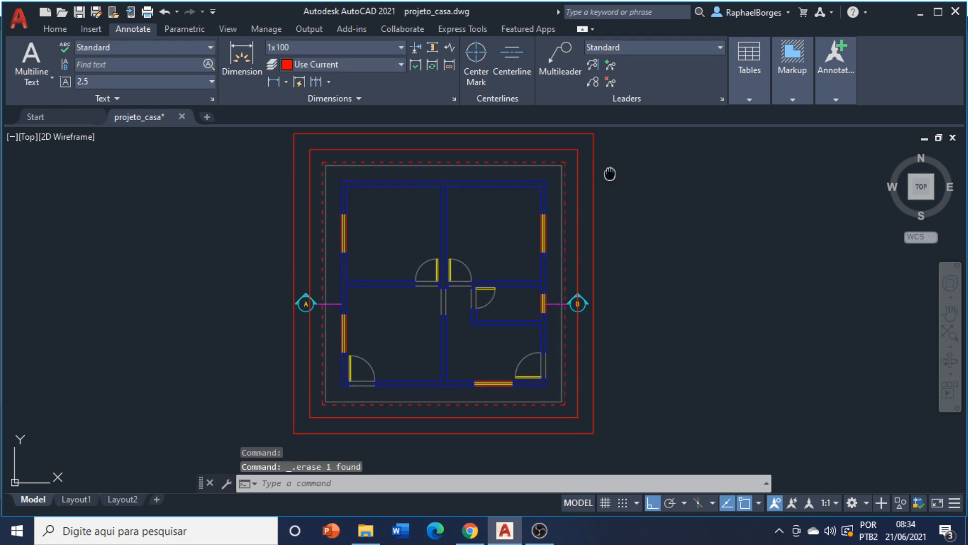
pyautogui.moveTo(611, 172); pyautogui.dragTo(613, 198, button='middle')
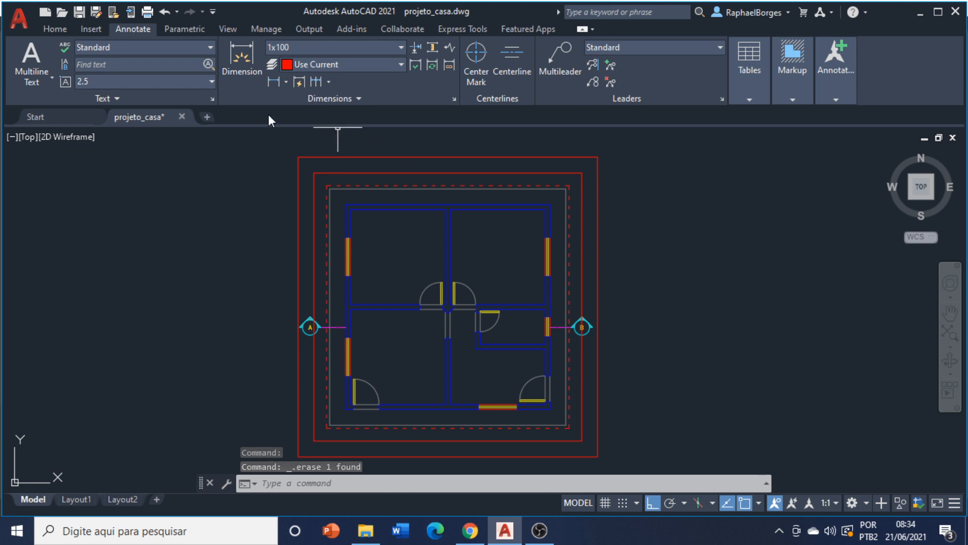
pyautogui.click(243, 61)
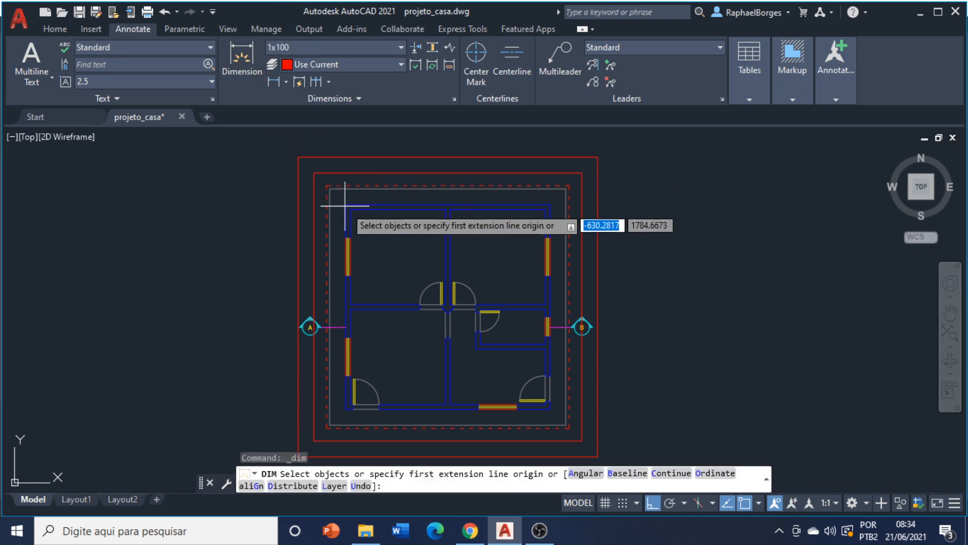
pyautogui.scroll(4, 339, 195)
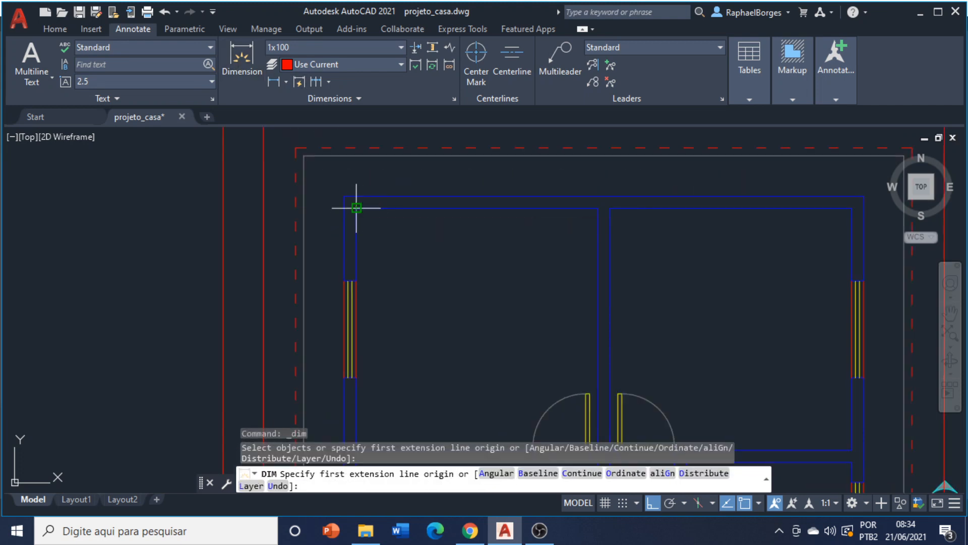
pyautogui.click(598, 207)
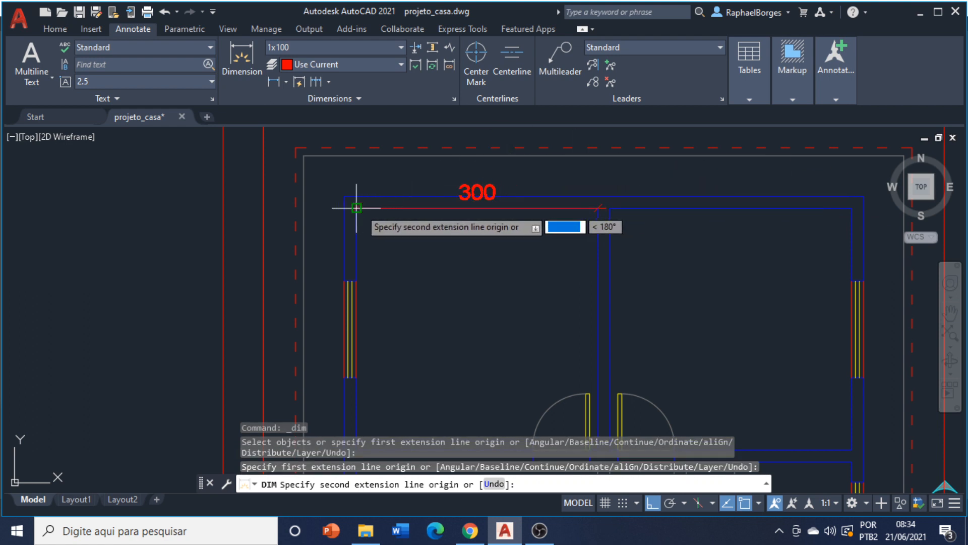
pyautogui.press('Escape')
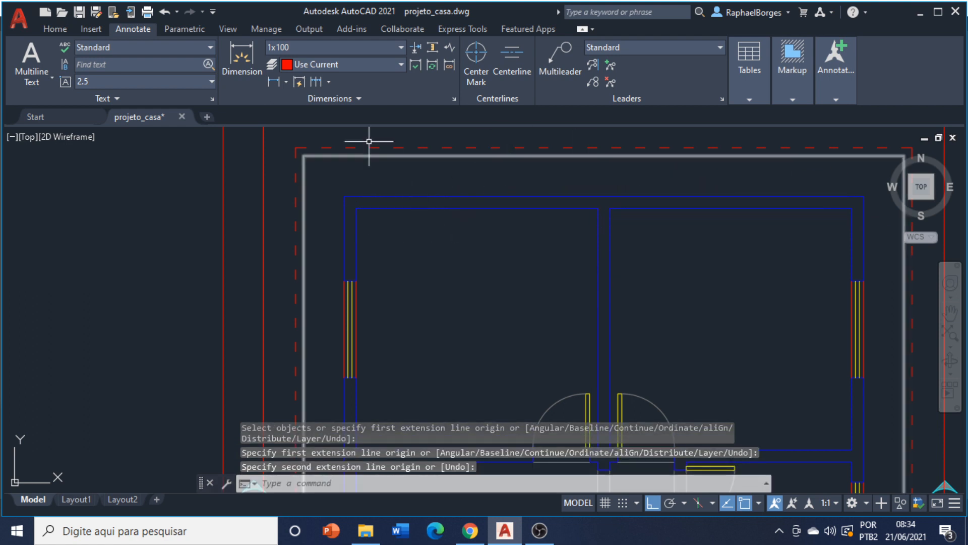
# Dimension the interior width of the upper-left room, placing the dimension line on the inner guide rectangle above the plan
pyautogui.click(242, 56)
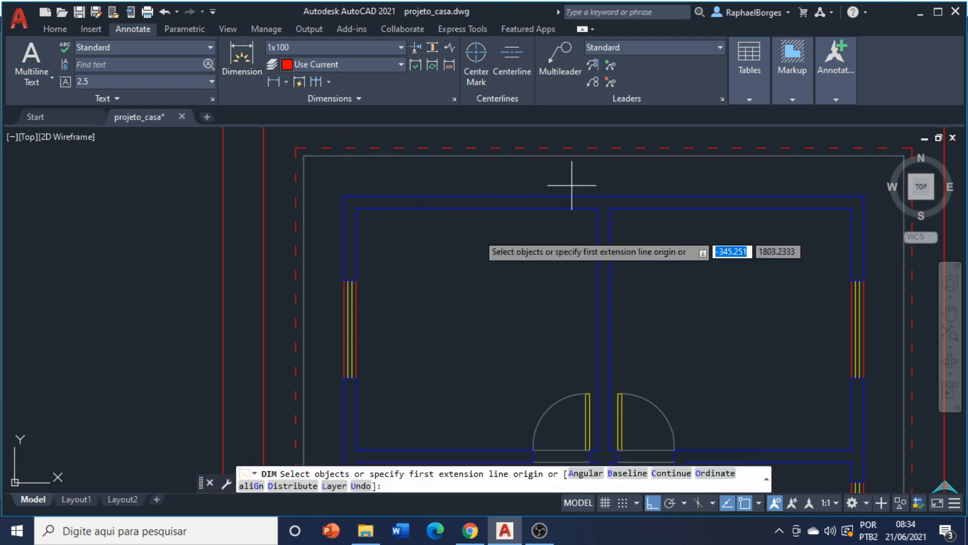
pyautogui.click(355, 207)
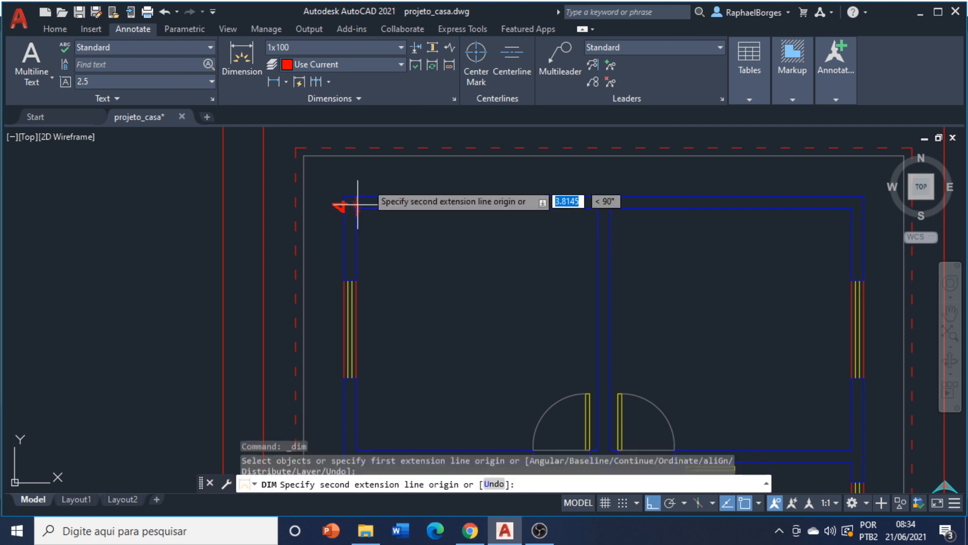
pyautogui.click(598, 208)
pyautogui.moveTo(579, 182); pyautogui.dragTo(554, 306, button='middle')
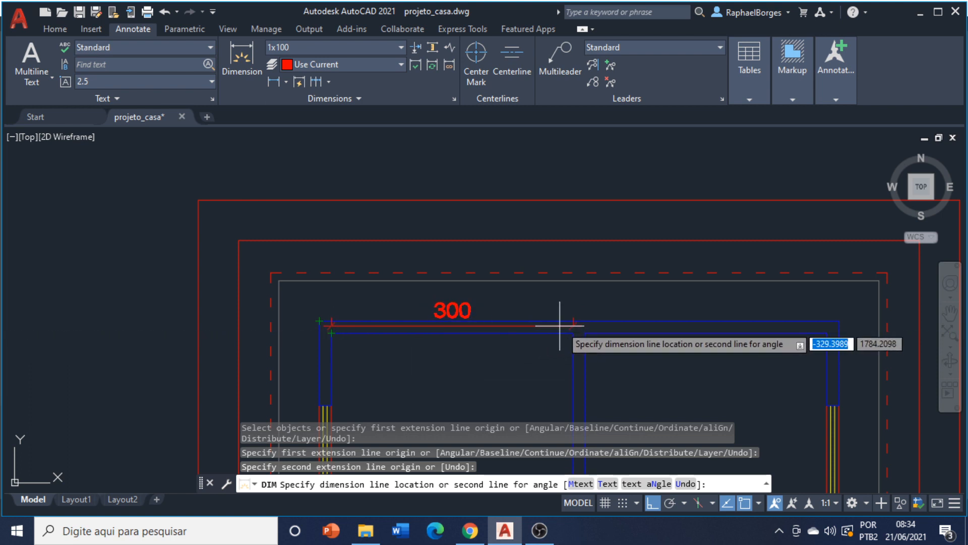
pyautogui.click(573, 241)
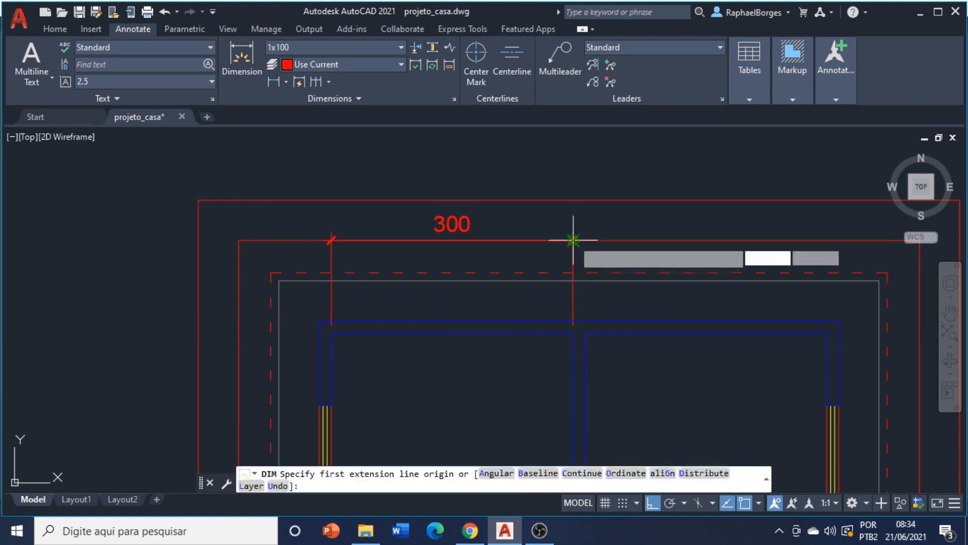
pyautogui.press('Return')
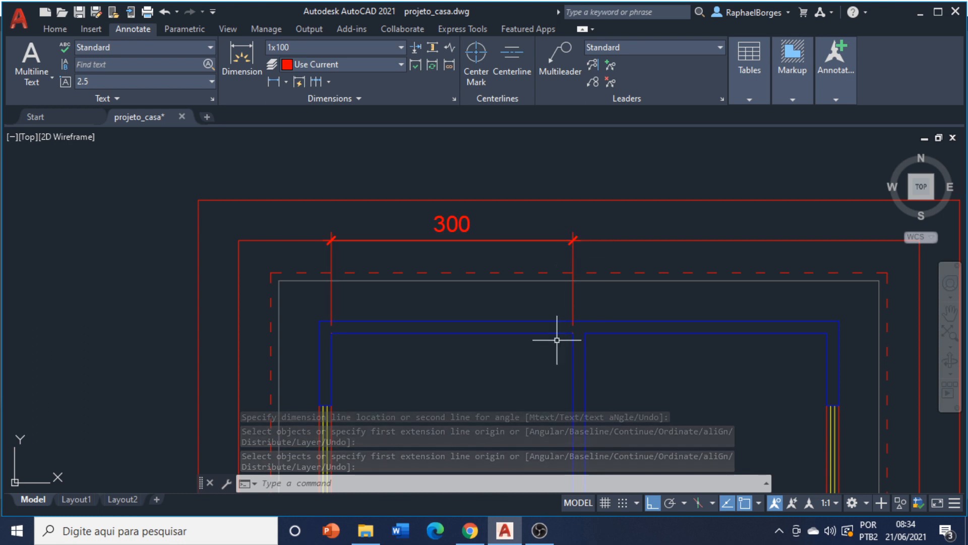
# Continue the dimension chain across the central wall's thickness, the upper-right room's interior width and the right exterior wall's thickness
pyautogui.click(315, 81)
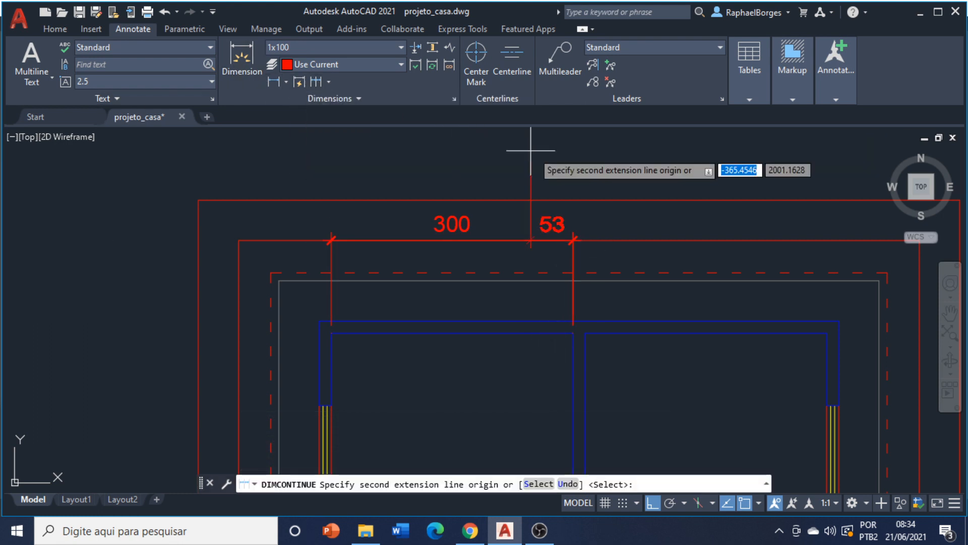
pyautogui.click(585, 332)
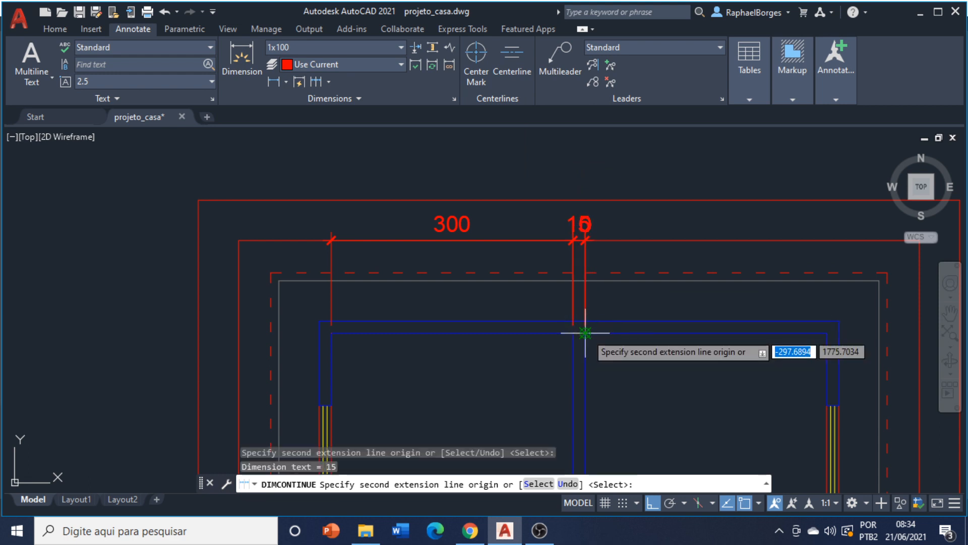
pyautogui.click(827, 321)
pyautogui.click(839, 320)
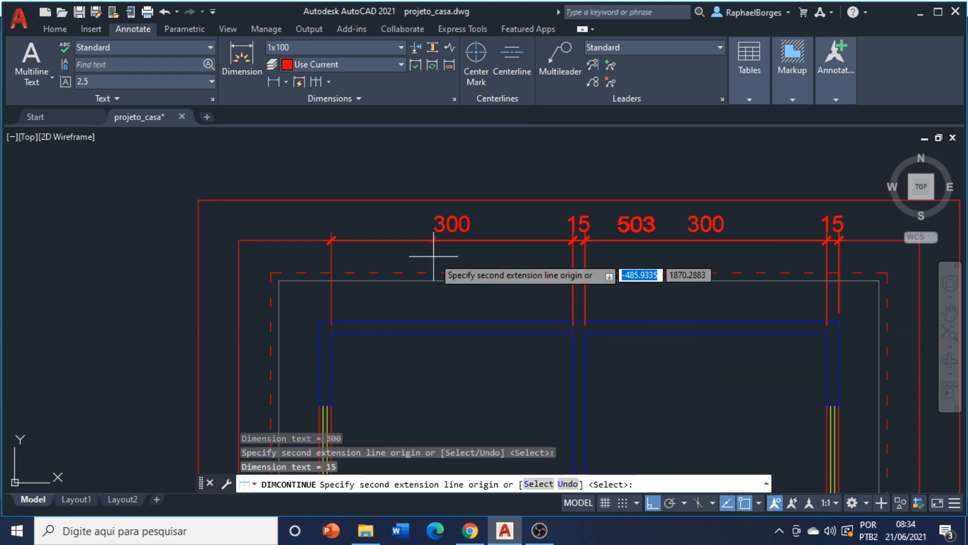
pyautogui.press('Escape')
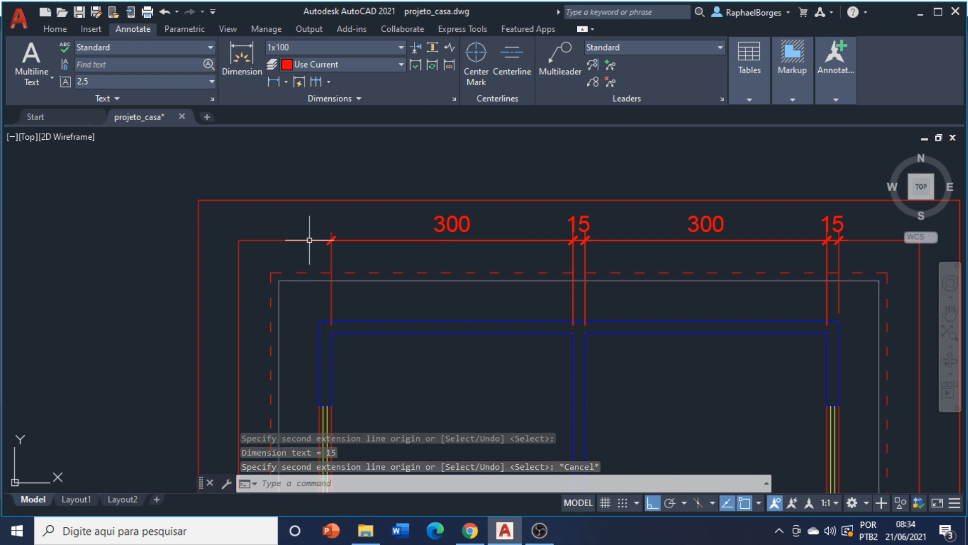
pyautogui.click(315, 81)
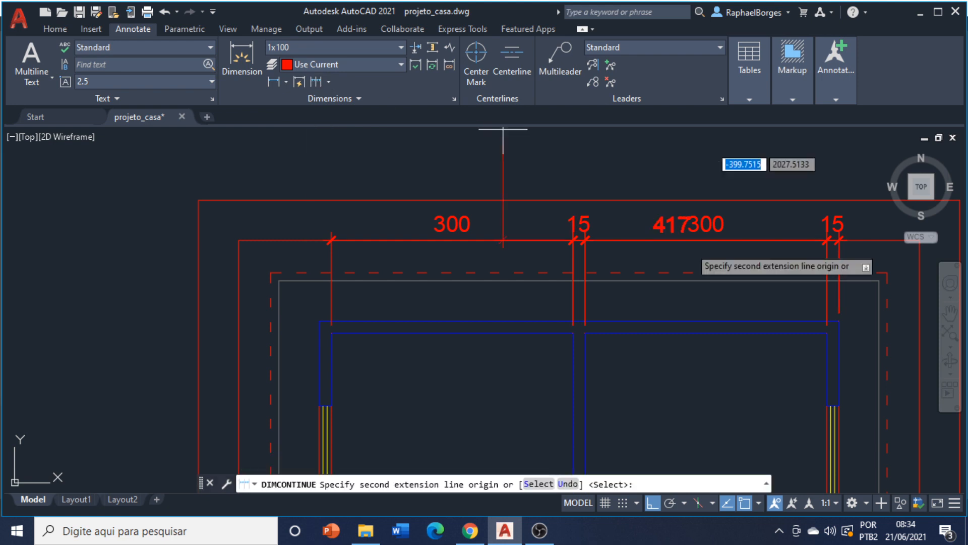
pyautogui.press('Escape')
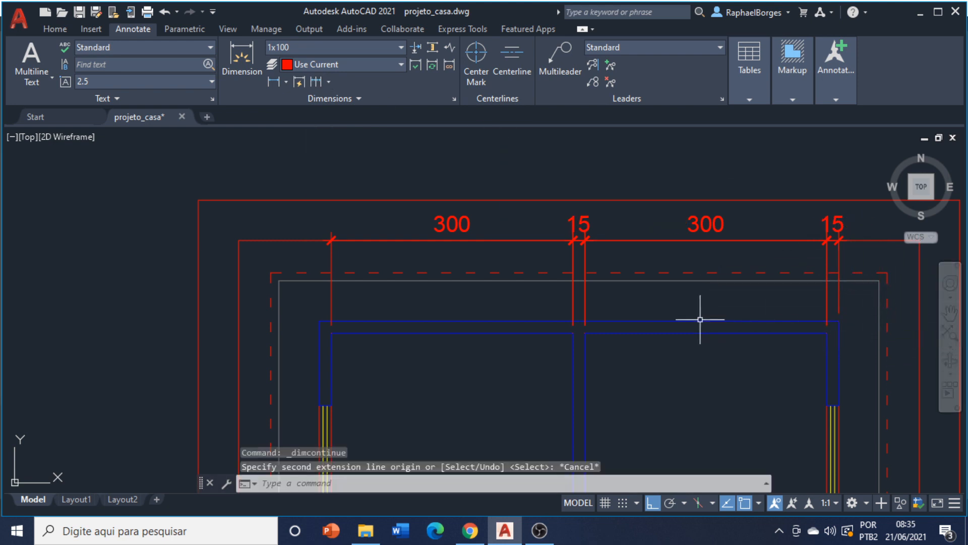
# Place a trial horizontal dimension about 281 long in the empty area above the floor plan
pyautogui.moveTo(601, 314); pyautogui.dragTo(491, 311, button='middle')
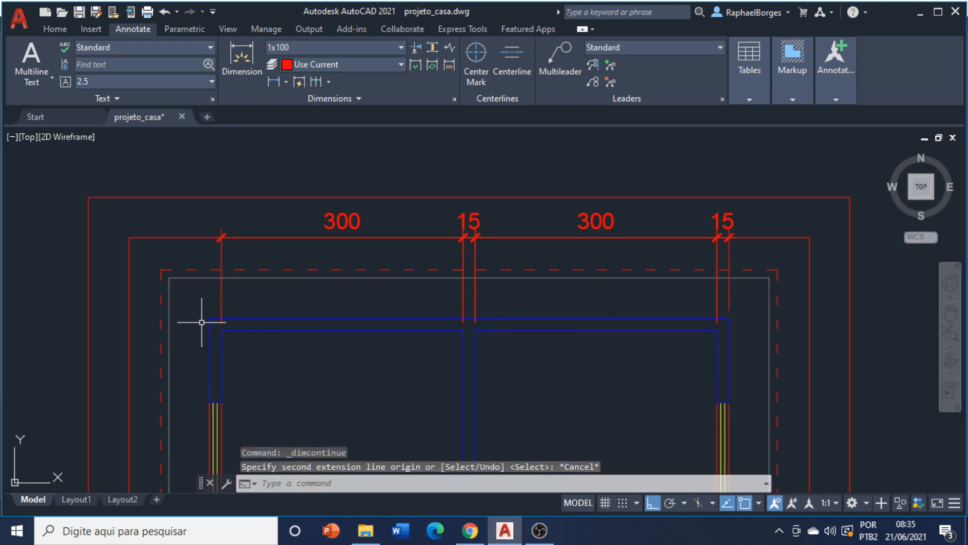
pyautogui.click(241, 59)
pyautogui.scroll(-4, 318, 282)
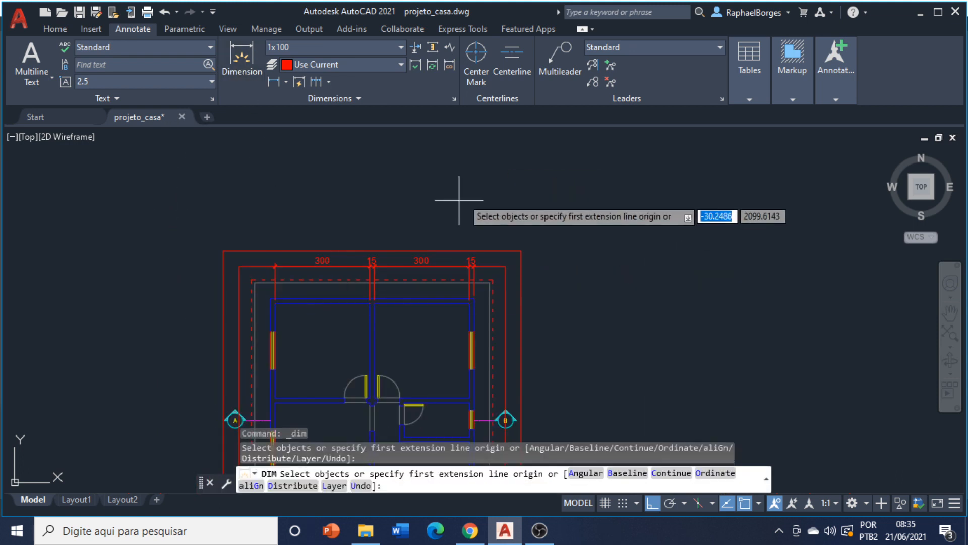
pyautogui.click(437, 188)
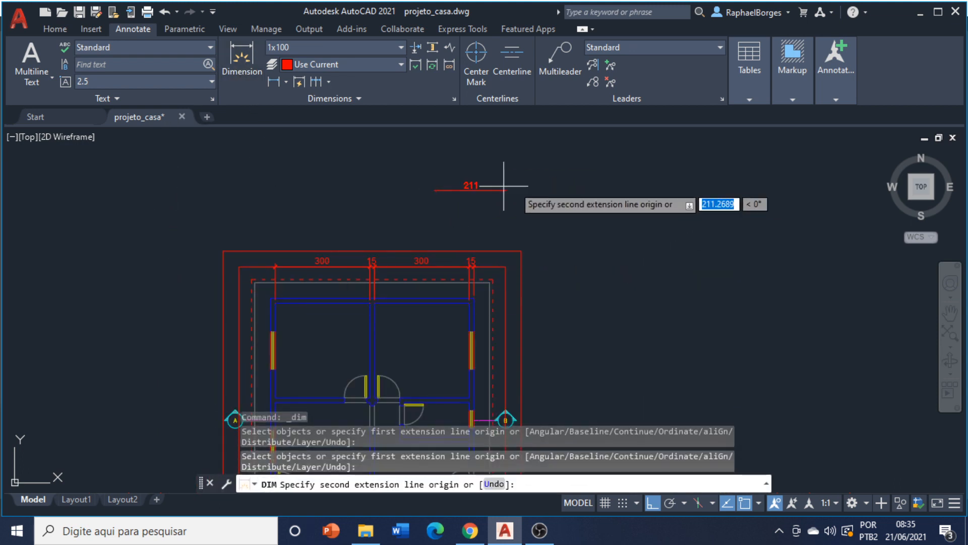
pyautogui.click(526, 188)
pyautogui.click(529, 163)
pyautogui.click(560, 149)
pyautogui.click(479, 195)
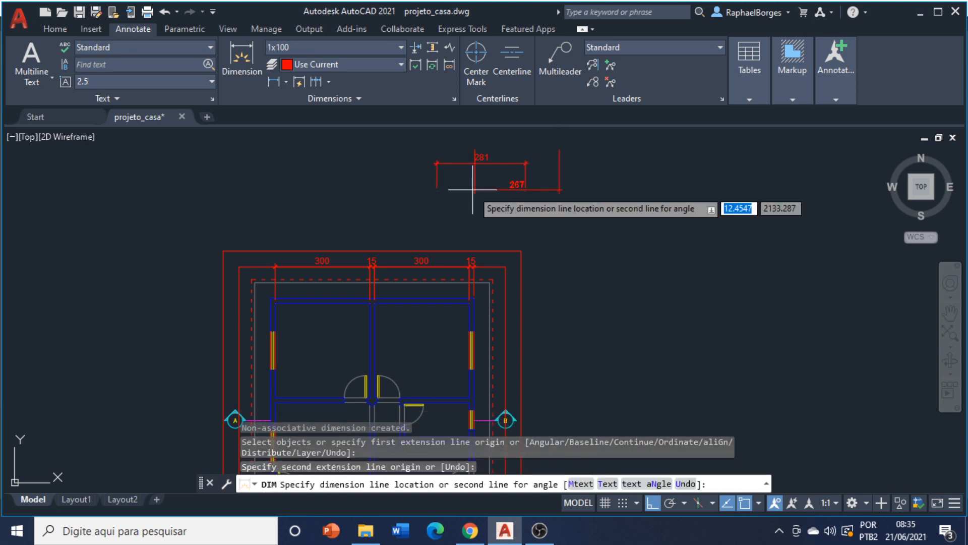
pyautogui.press('Escape')
# Delete the trial horizontal dimension placed in the empty area above the floor plan
pyautogui.click(515, 174)
pyautogui.click(432, 151)
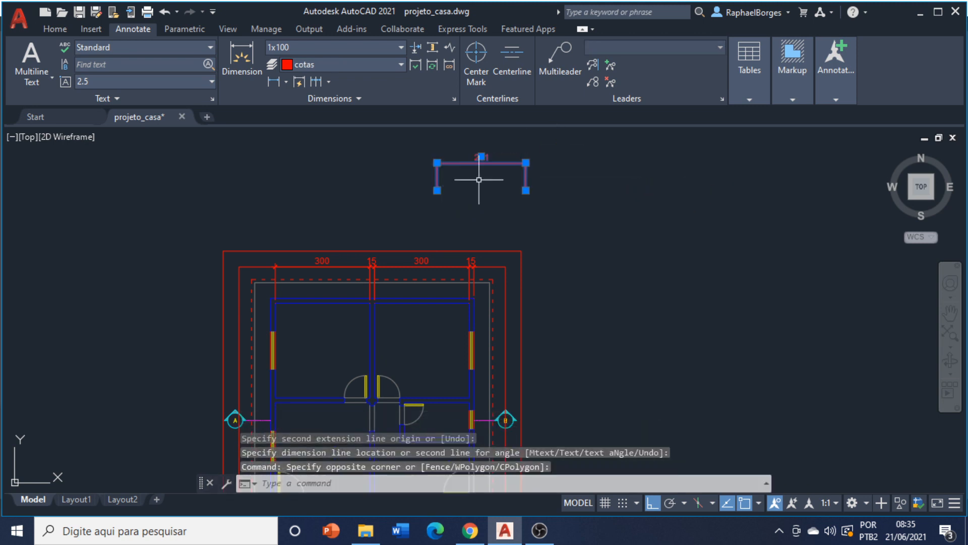
pyautogui.press('Delete')
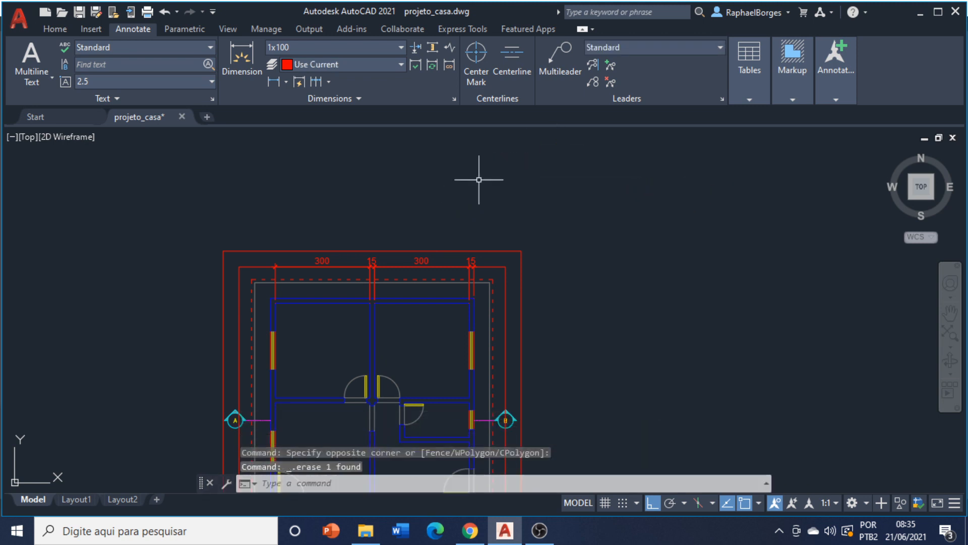
# Continue the upper dimension chain from its left end across the left exterior wall's thickness
pyautogui.click(316, 81)
pyautogui.scroll(4, 262, 297)
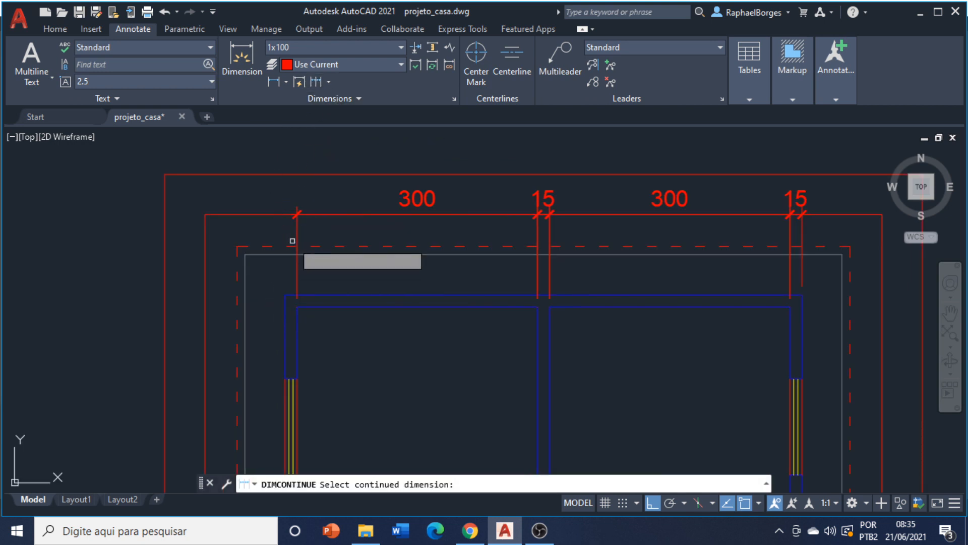
pyautogui.click(297, 216)
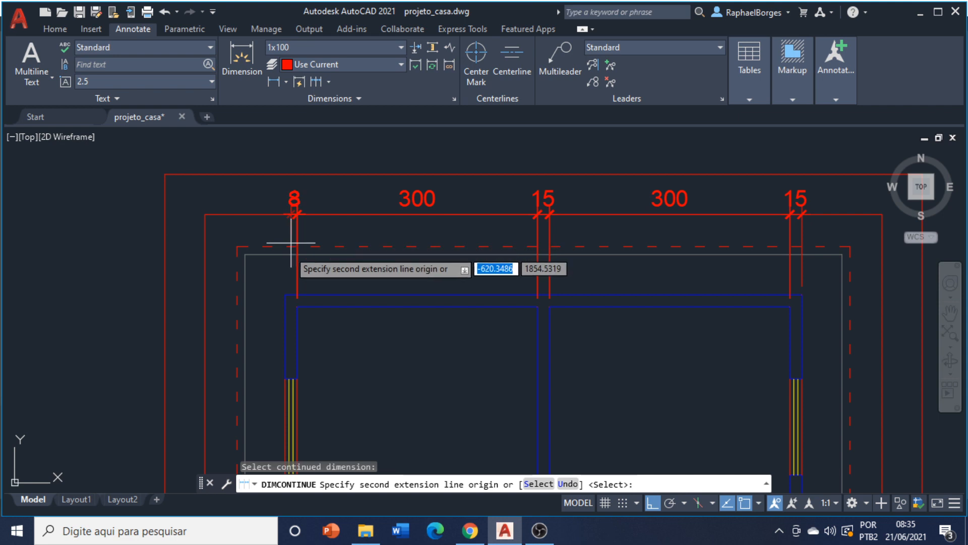
pyautogui.click(283, 293)
pyautogui.press('Escape')
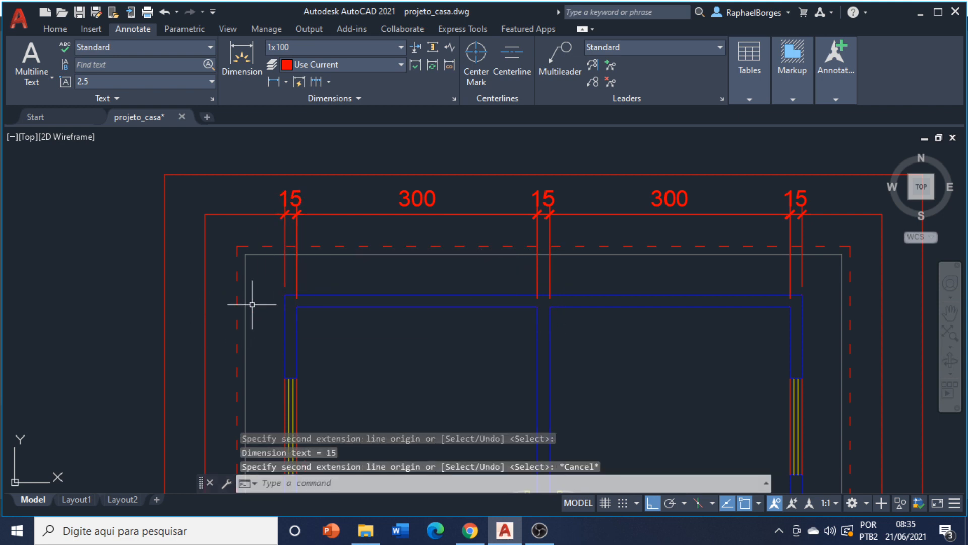
# Shorten the extension line at the left wall's inner face by moving the shared dimension origin up to the top wall's outer face
pyautogui.scroll(-2, 338, 293)
pyautogui.scroll(2, 323, 282)
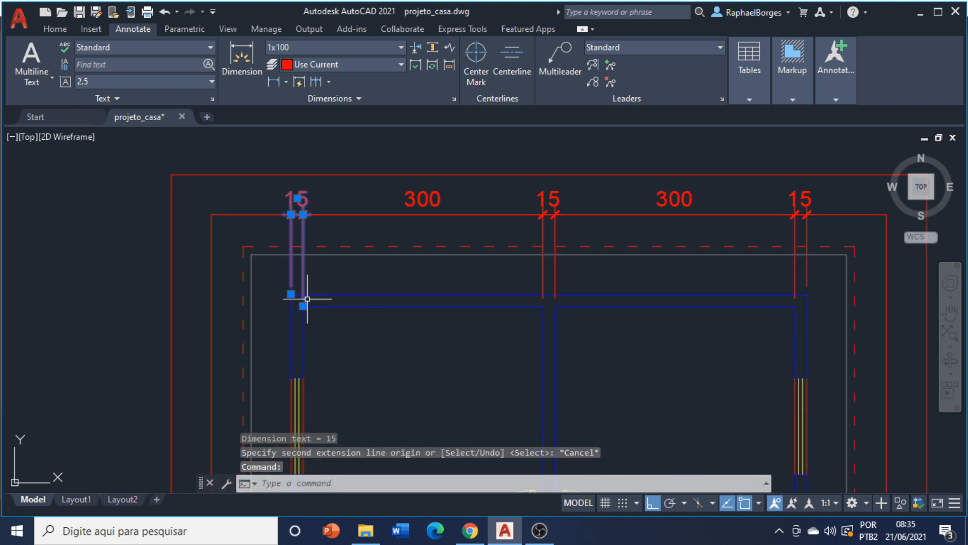
pyautogui.click(303, 306)
pyautogui.press('Escape')
pyautogui.scroll(2, 320, 274)
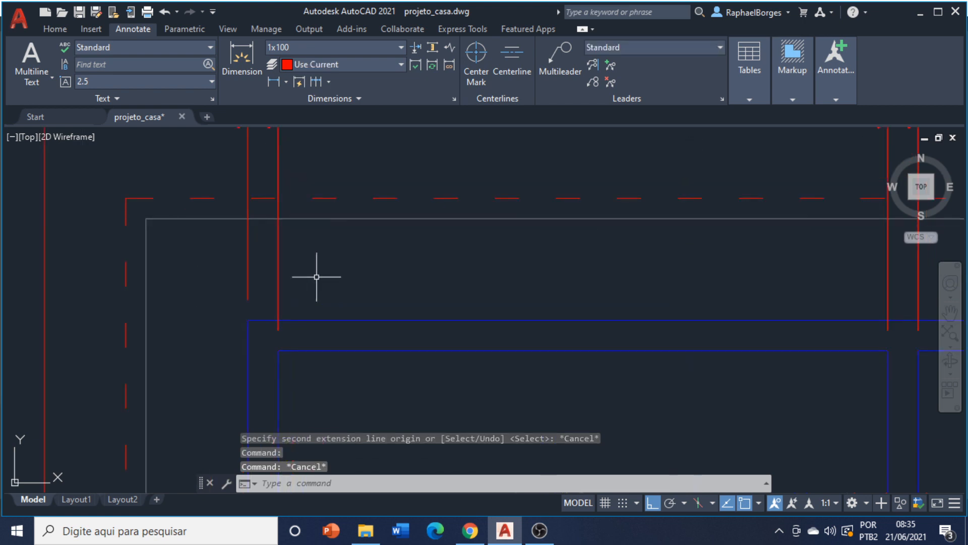
pyautogui.click(320, 277)
pyautogui.click(274, 339)
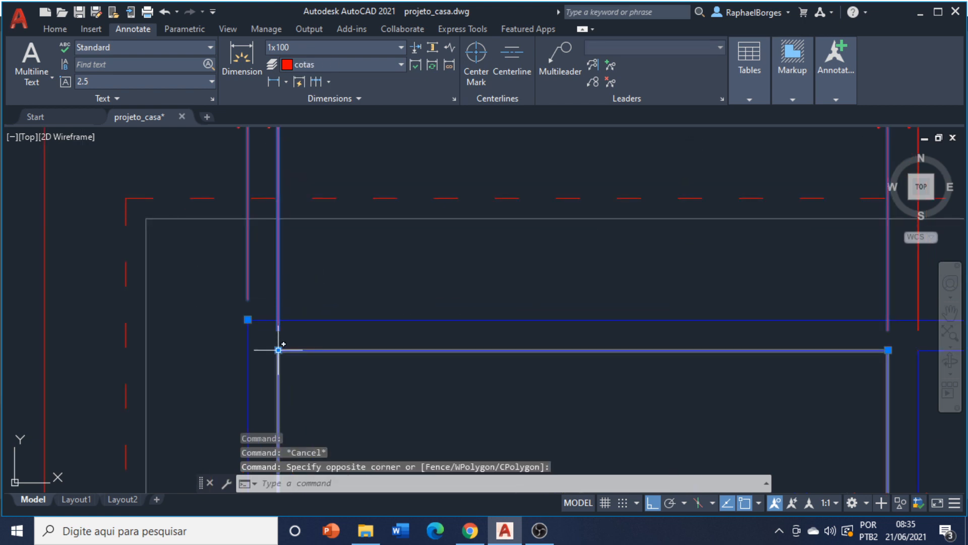
pyautogui.click(278, 349)
pyautogui.click(278, 319)
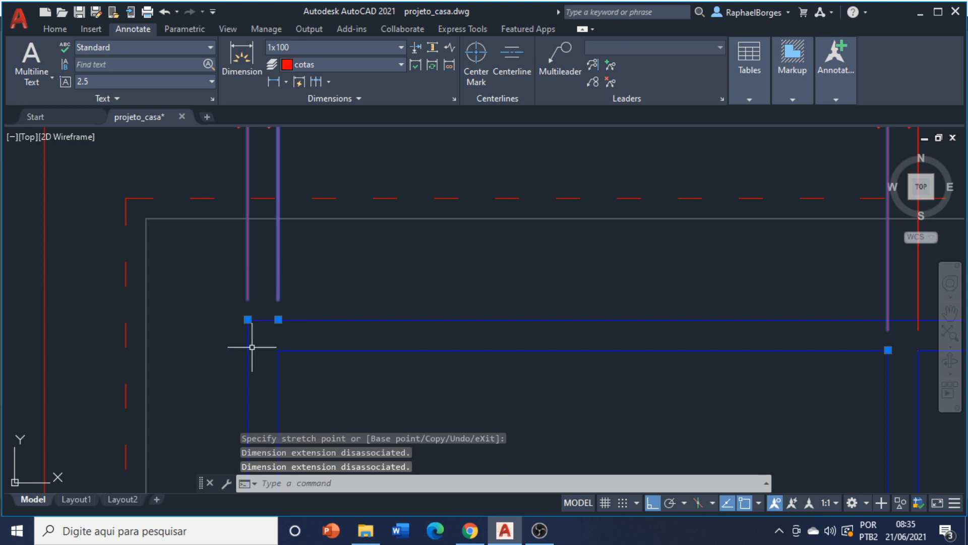
pyautogui.press('Escape')
# Move both dimension origins at the central wall up to the top wall's outer face to shorten their extension lines
pyautogui.scroll(-2, 506, 348)
pyautogui.scroll(2, 216, 323)
pyautogui.click(719, 253)
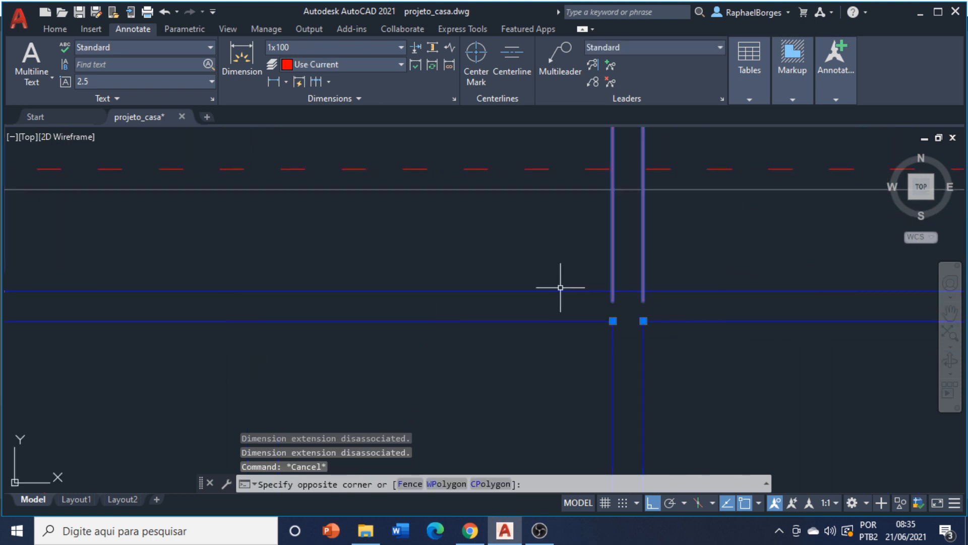
pyautogui.click(562, 283)
pyautogui.click(613, 321)
pyautogui.click(612, 294)
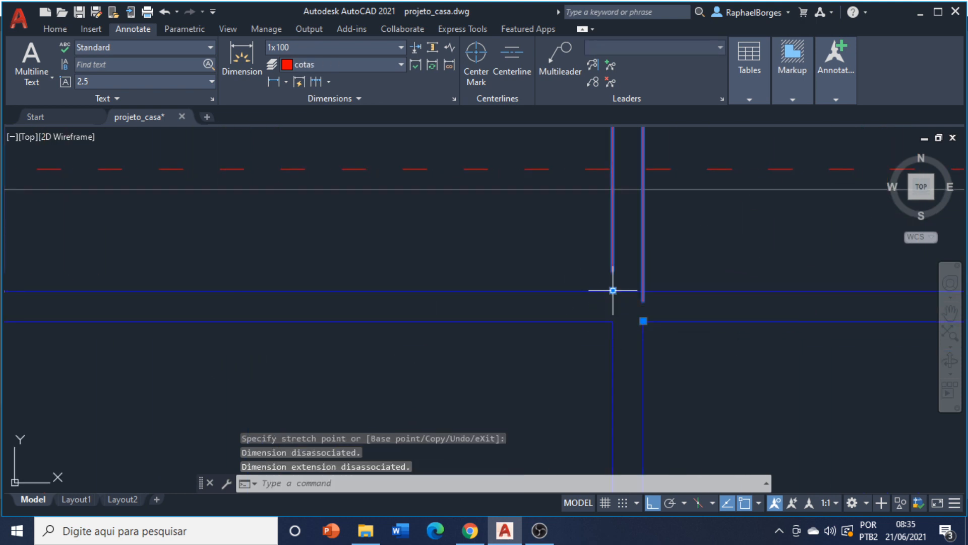
pyautogui.click(643, 321)
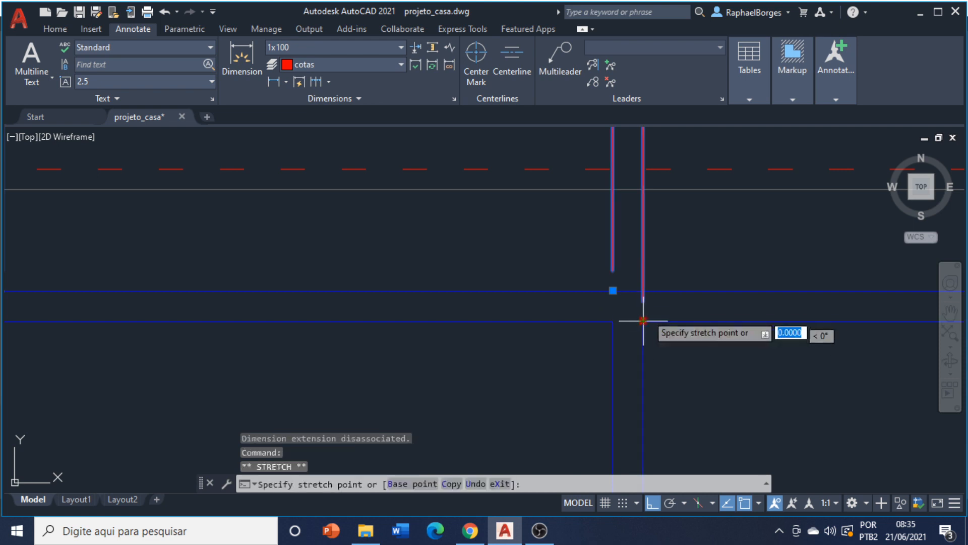
pyautogui.click(644, 290)
pyautogui.press('Escape')
# Move the shared dimension origin at the right wall's inner corner up to the top wall's outer face
pyautogui.scroll(-6, 561, 338)
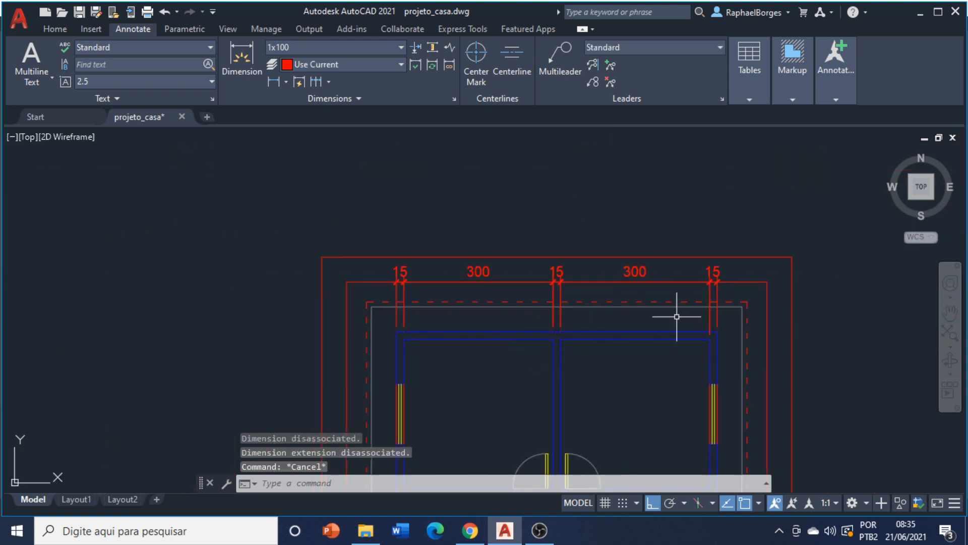
pyautogui.scroll(6, 731, 328)
pyautogui.click(710, 331)
pyautogui.click(580, 334)
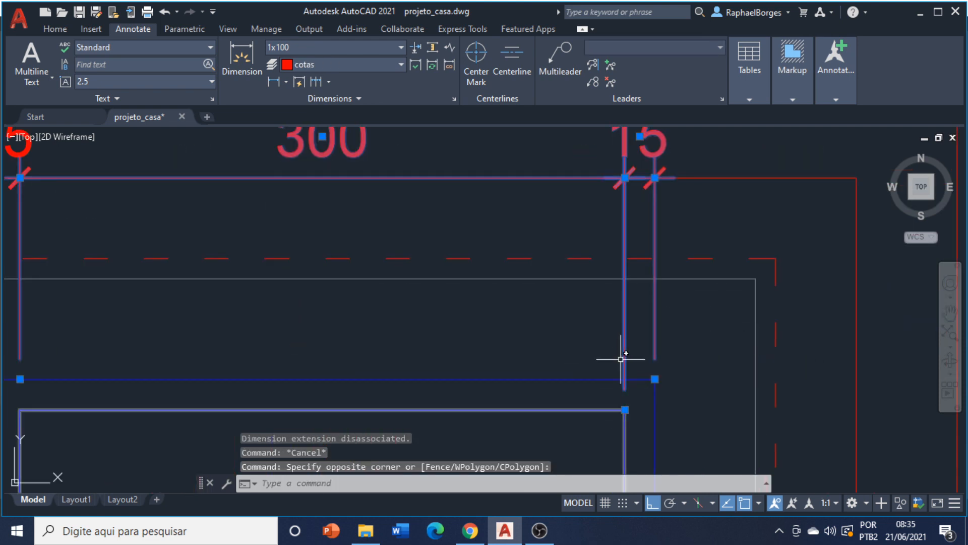
pyautogui.click(624, 409)
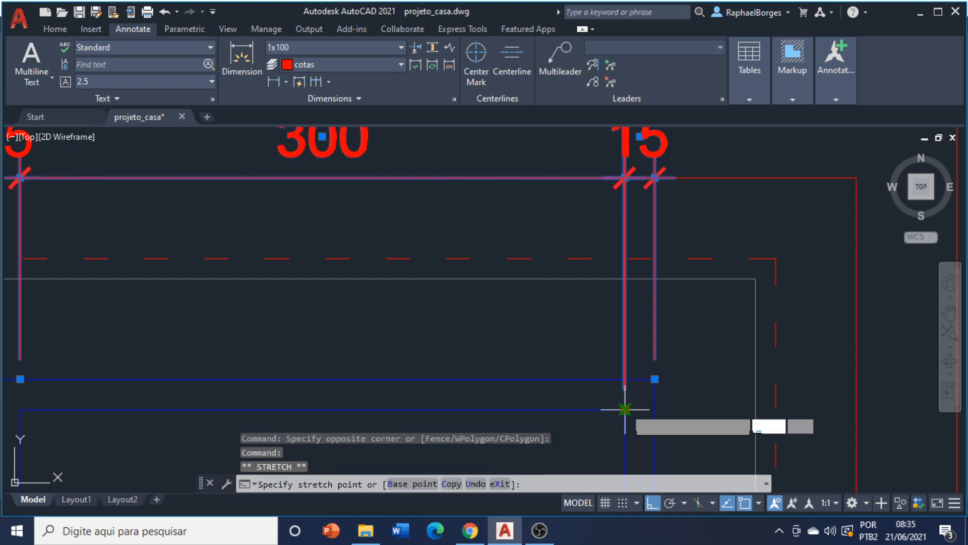
pyautogui.click(625, 380)
pyautogui.press('Escape')
# Dimension the top exterior wall's thickness vertically, placing the dimension line on the inner guide rectangle beside the plan's right wall
pyautogui.scroll(-6, 546, 387)
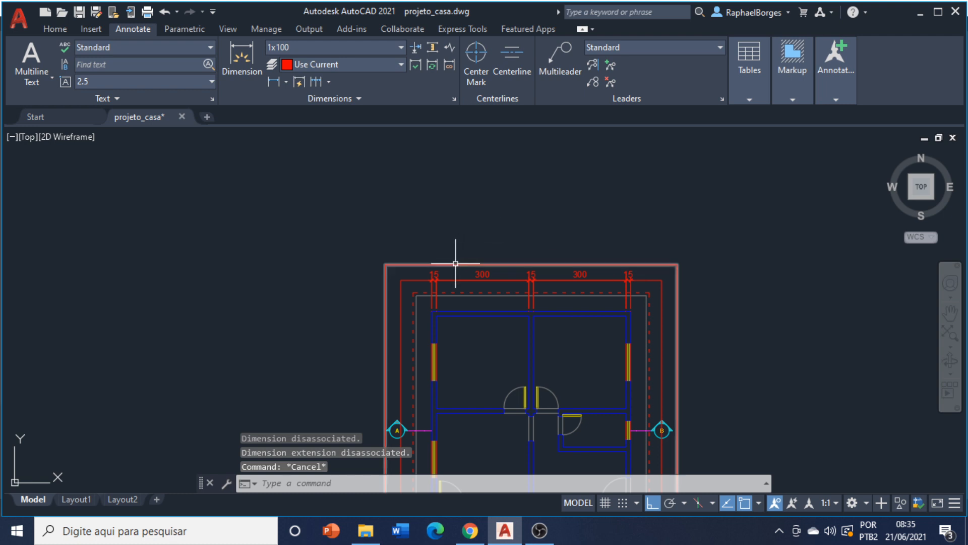
pyautogui.moveTo(625, 306)
pyautogui.mouseDown(button='middle')
pyautogui.moveTo(517, 257)
pyautogui.moveTo(533, 273)
pyautogui.mouseUp(button='middle')
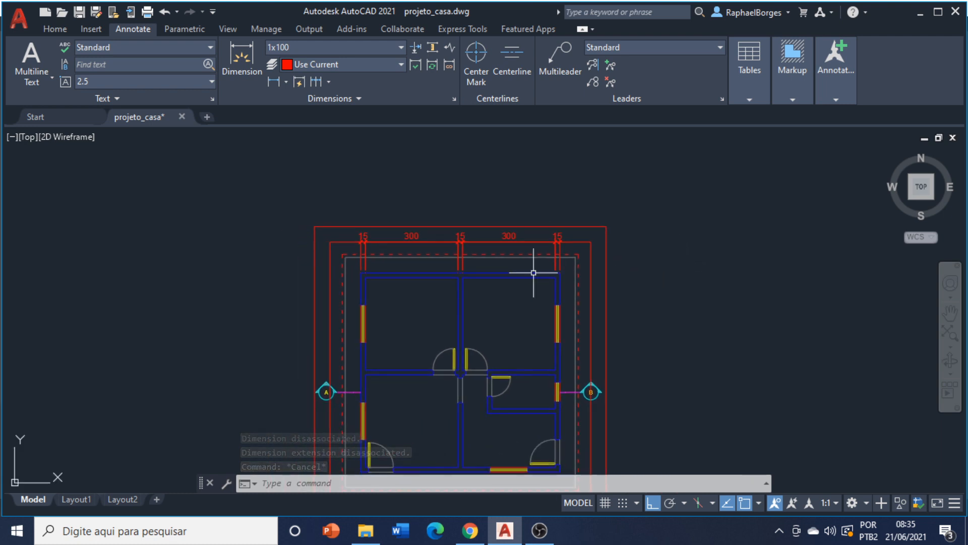
pyautogui.moveTo(453, 258); pyautogui.dragTo(427, 221, button='middle')
pyautogui.click(251, 62)
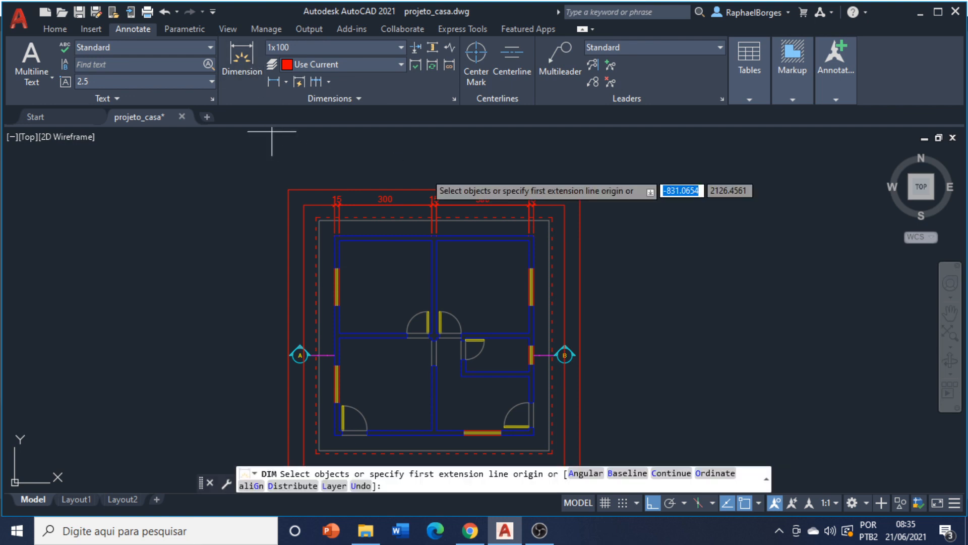
pyautogui.scroll(5, 525, 238)
pyautogui.click(558, 220)
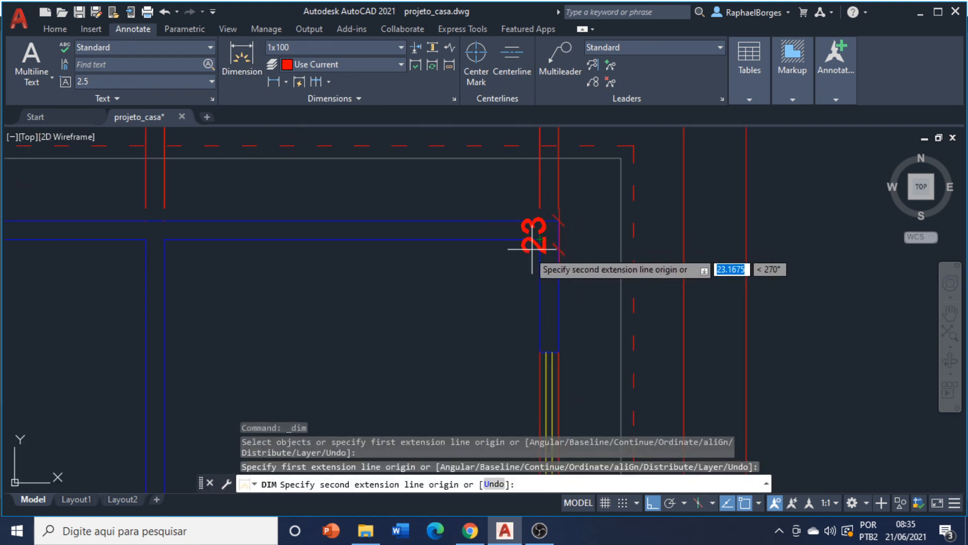
pyautogui.click(540, 239)
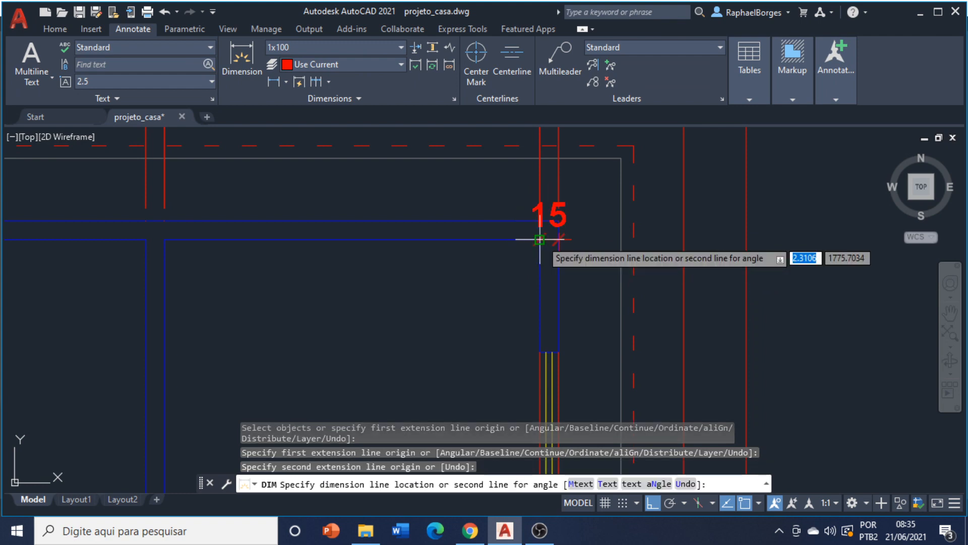
pyautogui.click(681, 221)
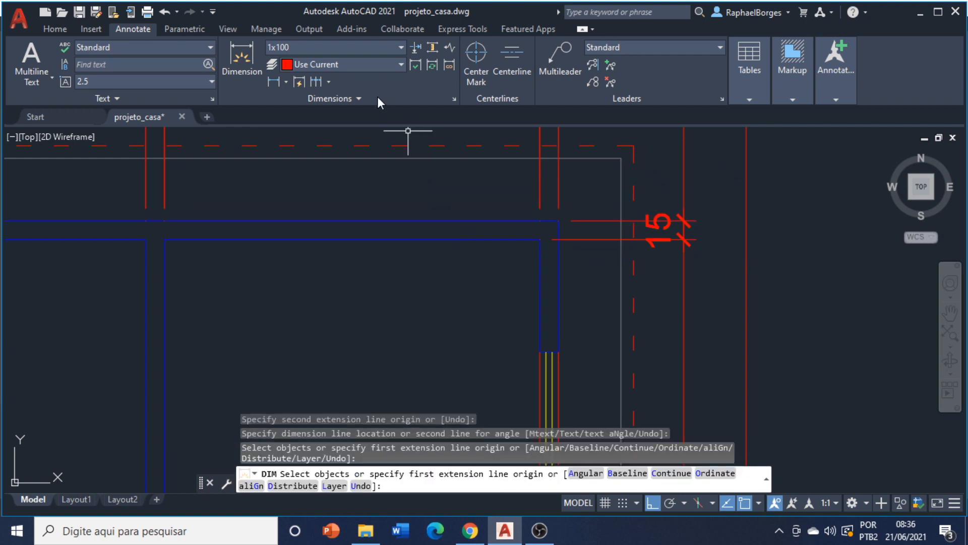
pyautogui.press('Return')
# Continue the vertical chain down the upper-right room's interior, the dividing wall's thickness and the small room below it
pyautogui.click(316, 82)
pyautogui.scroll(-6, 588, 268)
pyautogui.scroll(4, 588, 373)
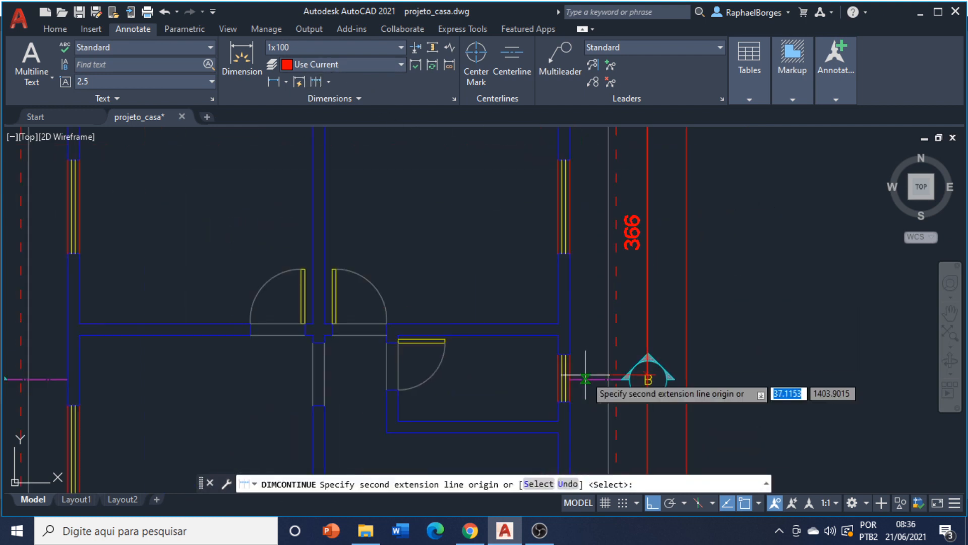
pyautogui.click(560, 322)
pyautogui.click(559, 334)
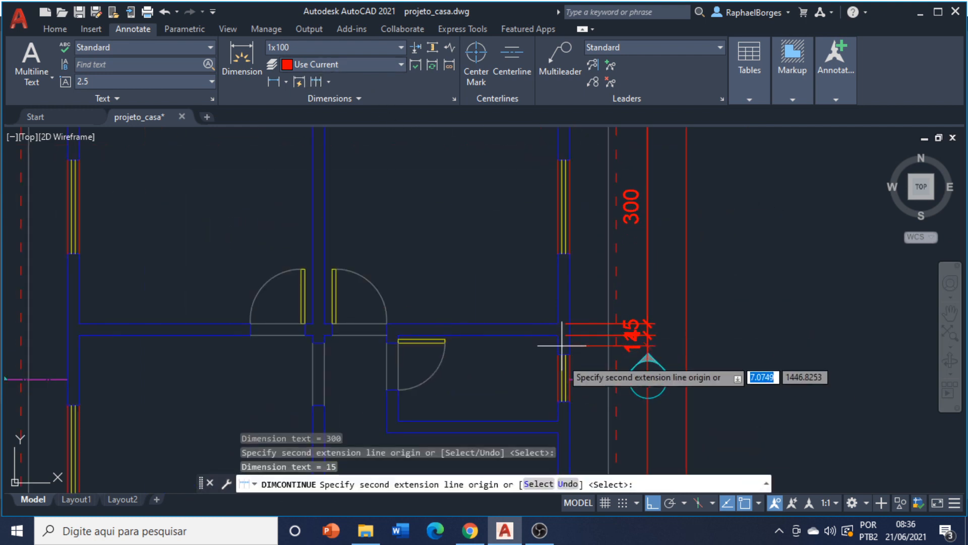
pyautogui.click(559, 420)
# Continue the vertical chain from the small room's lower edge to the bottom wall's inner face, and across that wall's thickness
pyautogui.moveTo(558, 420); pyautogui.dragTo(565, 282, button='middle')
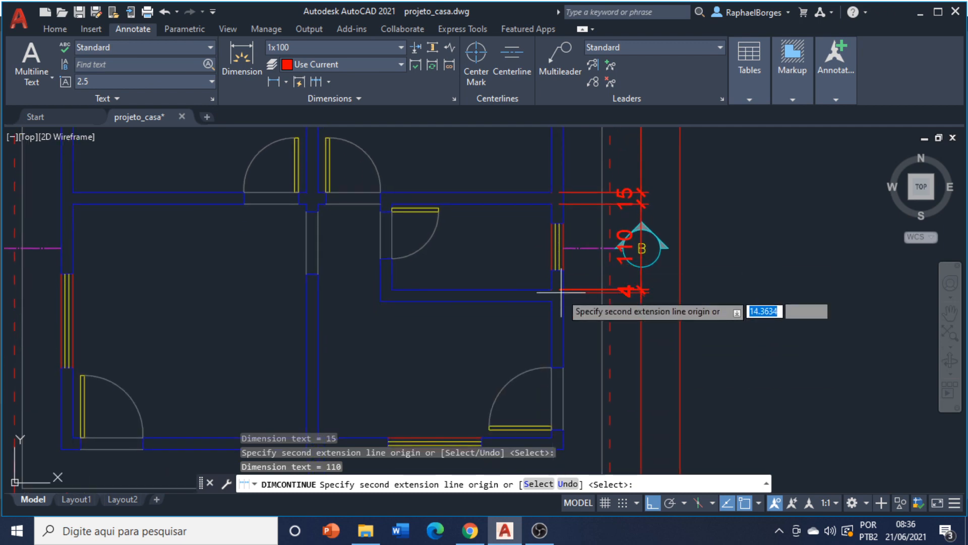
pyautogui.click(551, 437)
pyautogui.moveTo(628, 358); pyautogui.dragTo(630, 278, button='middle')
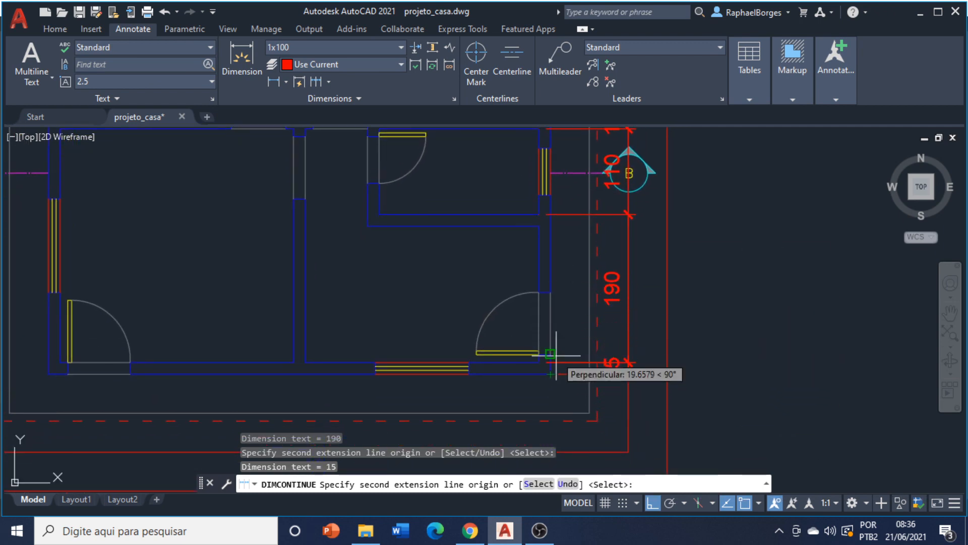
pyautogui.click(552, 374)
pyautogui.press('Escape')
# Move the shared dimension origin at the bottom-right inner corner horizontally to the right wall's outer face
pyautogui.scroll(6, 562, 375)
pyautogui.click(562, 374)
pyautogui.click(527, 411)
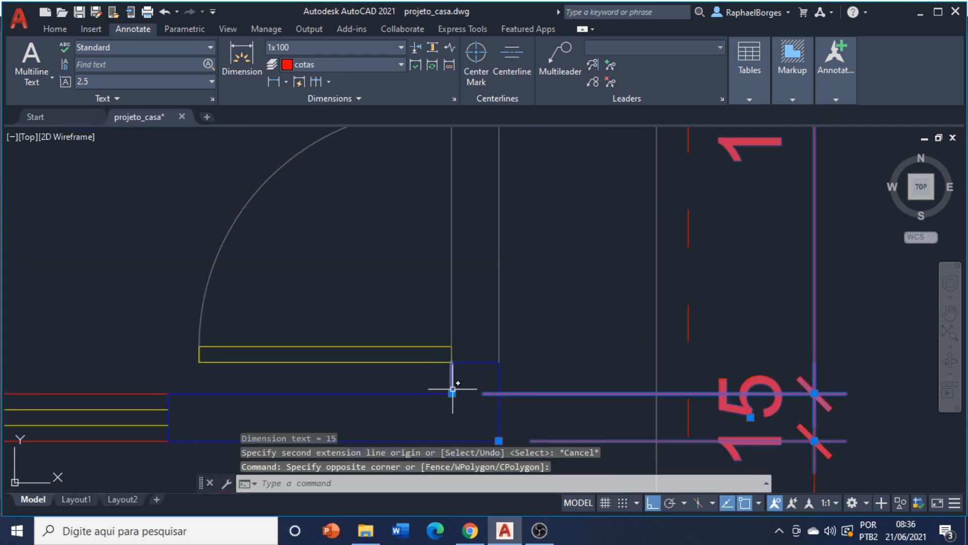
pyautogui.click(452, 392)
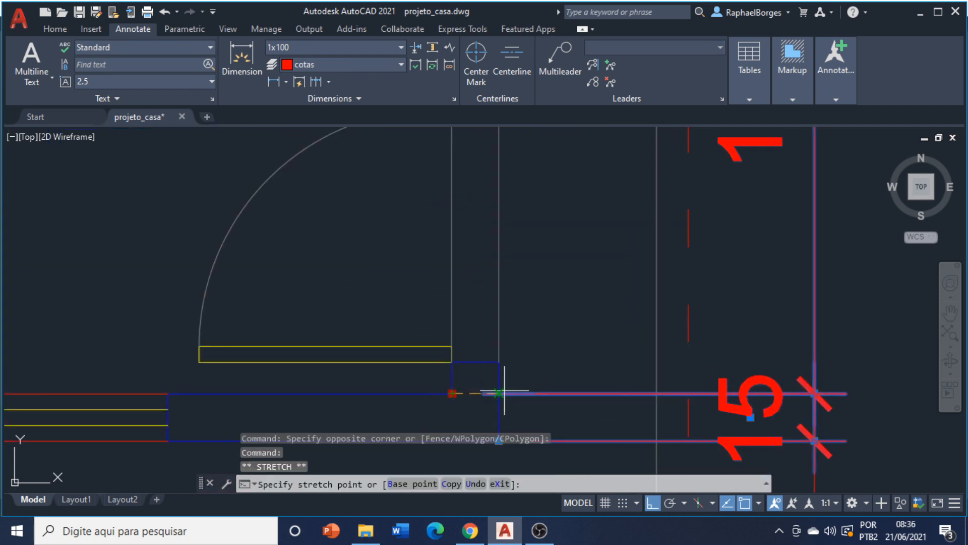
pyautogui.click(499, 392)
pyautogui.press('Escape')
# Move the shared origin of the 110 and 190 dimensions horizontally from the right wall's inner face to its outer face
pyautogui.scroll(-4, 528, 296)
pyautogui.moveTo(528, 296); pyautogui.dragTo(493, 439, button='middle')
pyautogui.scroll(4, 511, 368)
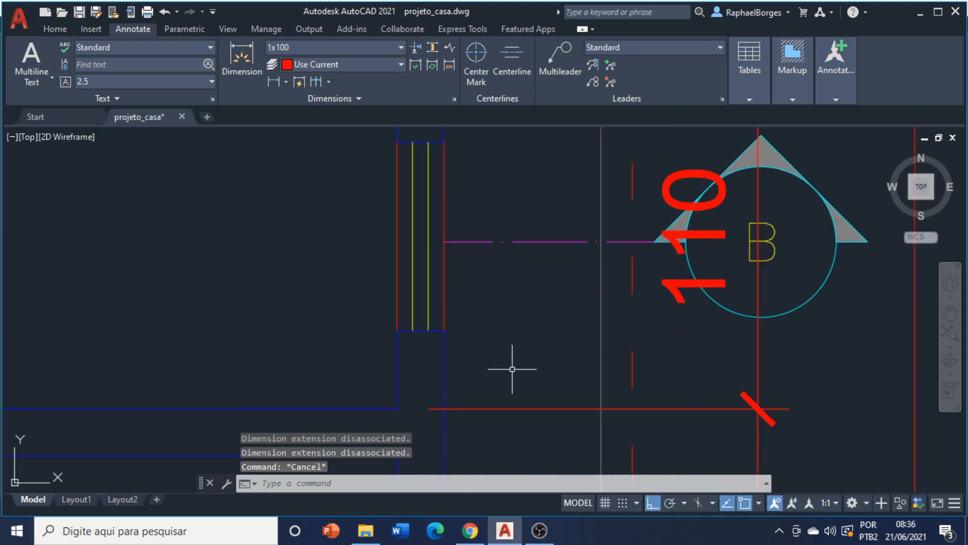
pyautogui.click(513, 368)
pyautogui.click(490, 418)
pyautogui.click(397, 407)
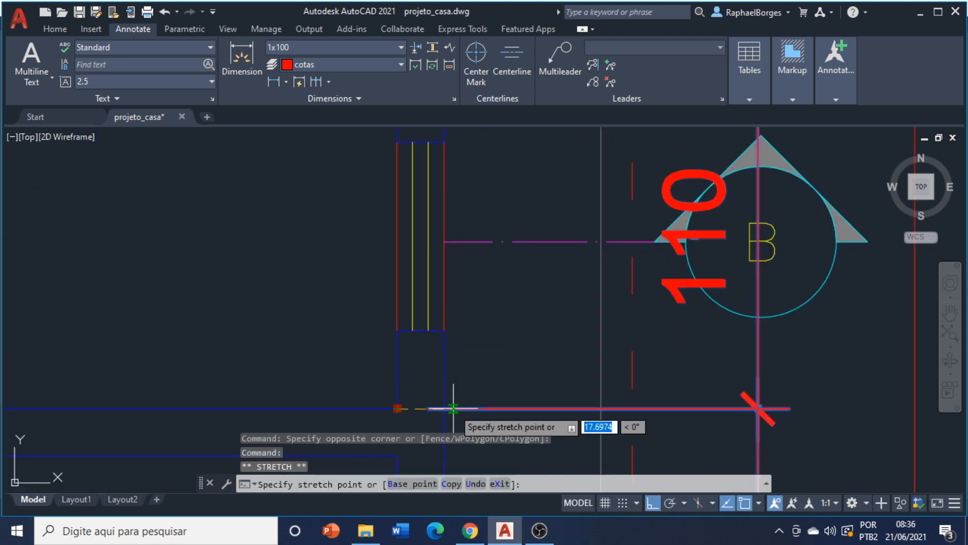
pyautogui.click(454, 408)
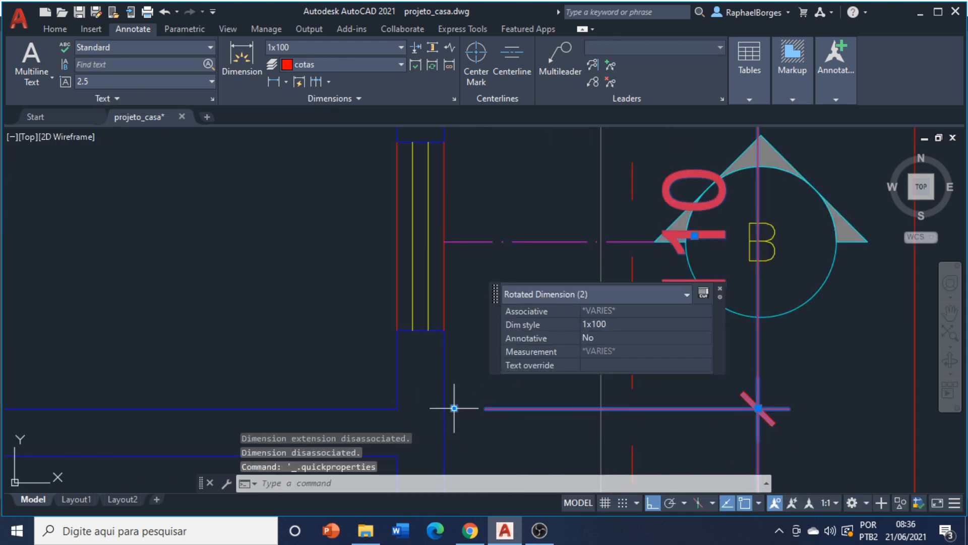
pyautogui.click(454, 408)
pyautogui.click(398, 408)
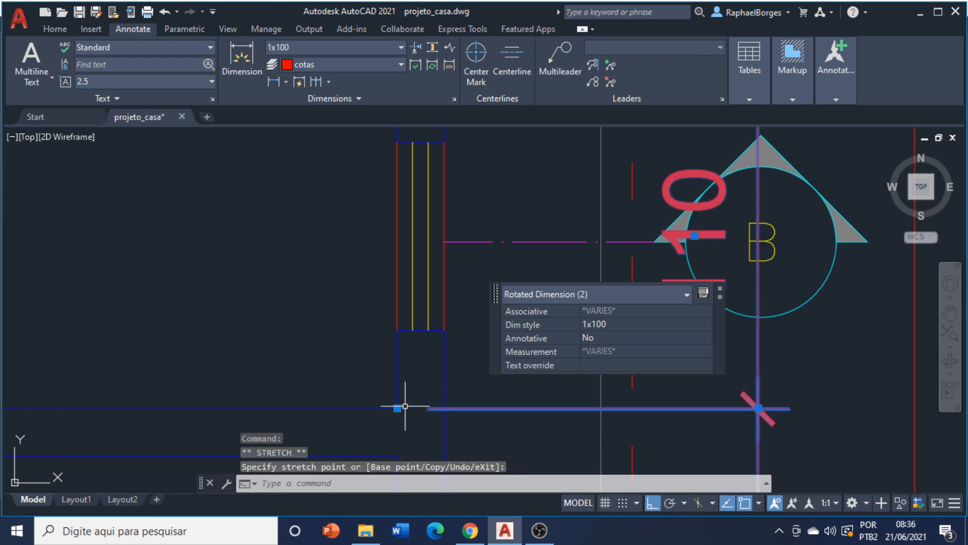
pyautogui.click(397, 407)
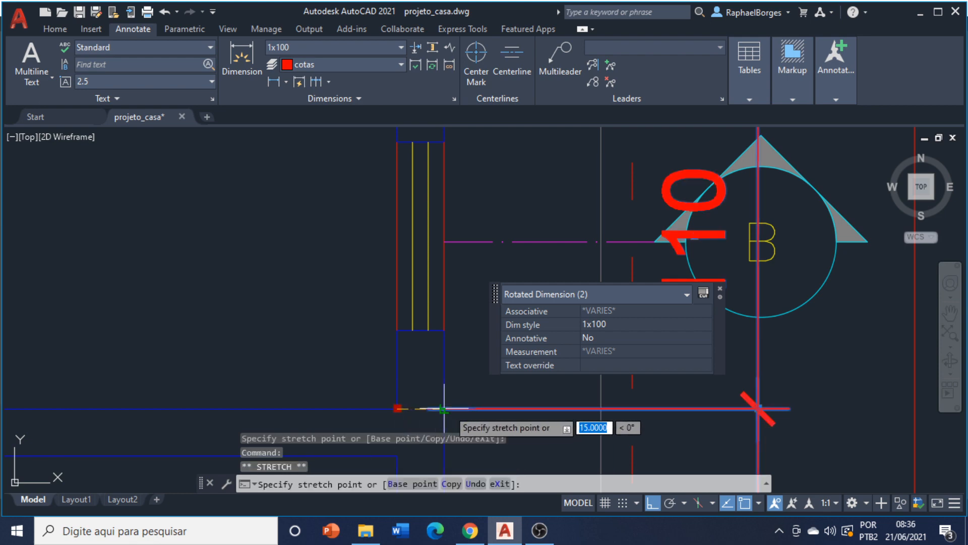
pyautogui.press('Escape')
pyautogui.scroll(-2, 482, 352)
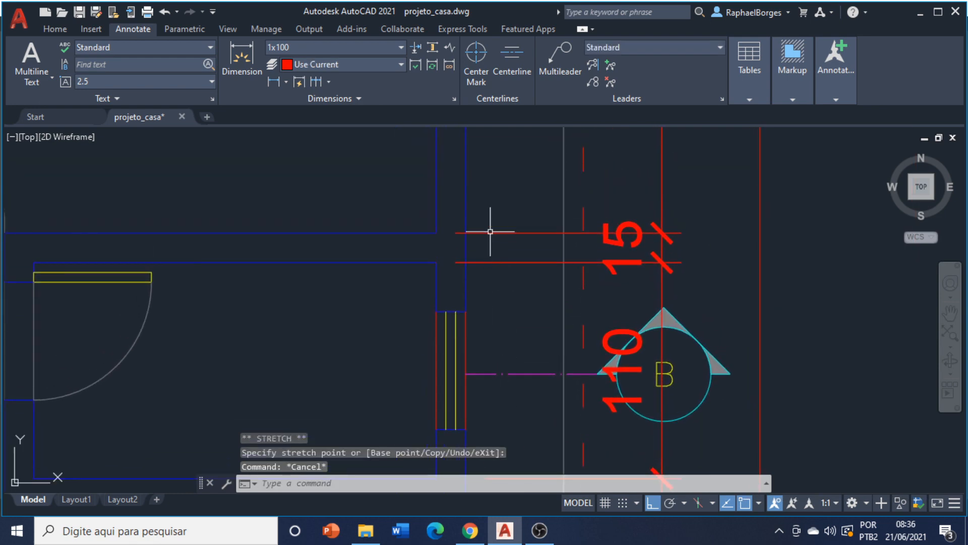
pyautogui.click(504, 201)
pyautogui.click(485, 277)
pyautogui.scroll(2, 480, 307)
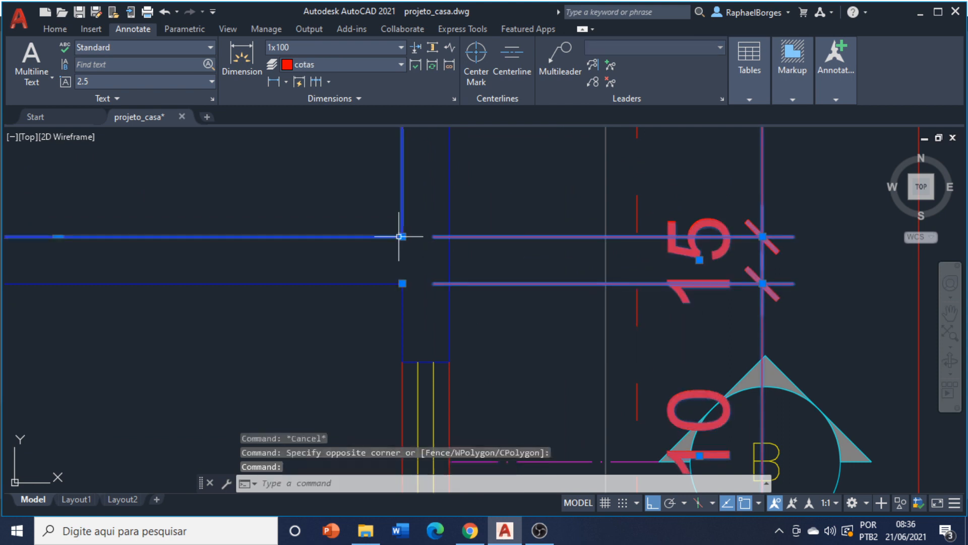
pyautogui.press('Escape')
# Move both origins of the dividing wall's 15 dimension horizontally from the right wall's inner face to its outer face
pyautogui.click(531, 206)
pyautogui.click(491, 298)
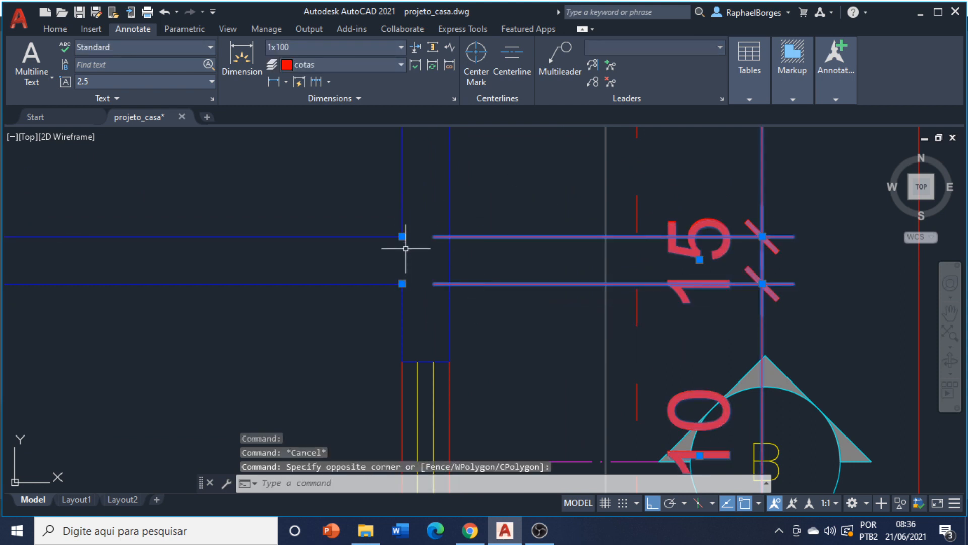
pyautogui.click(402, 236)
pyautogui.click(447, 244)
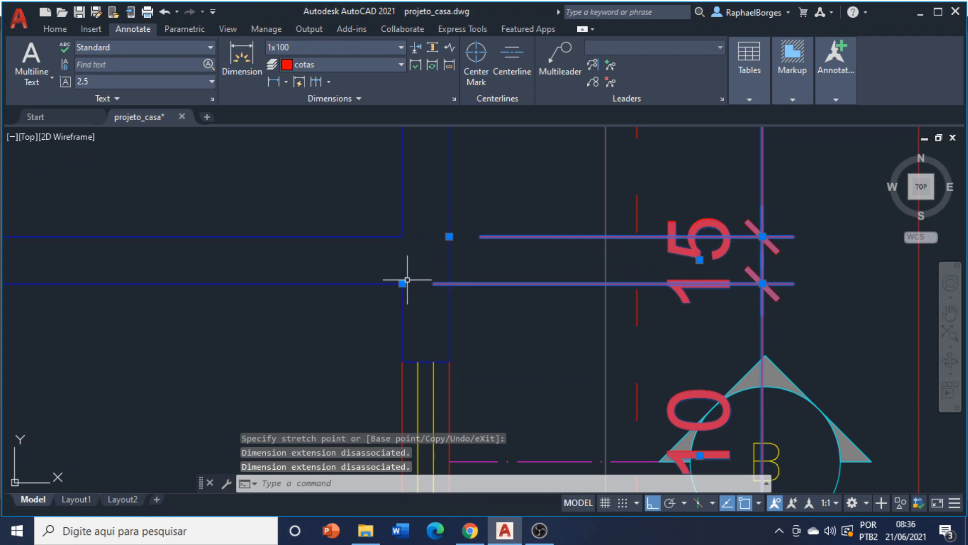
pyautogui.click(403, 283)
pyautogui.click(445, 279)
pyautogui.press('Escape')
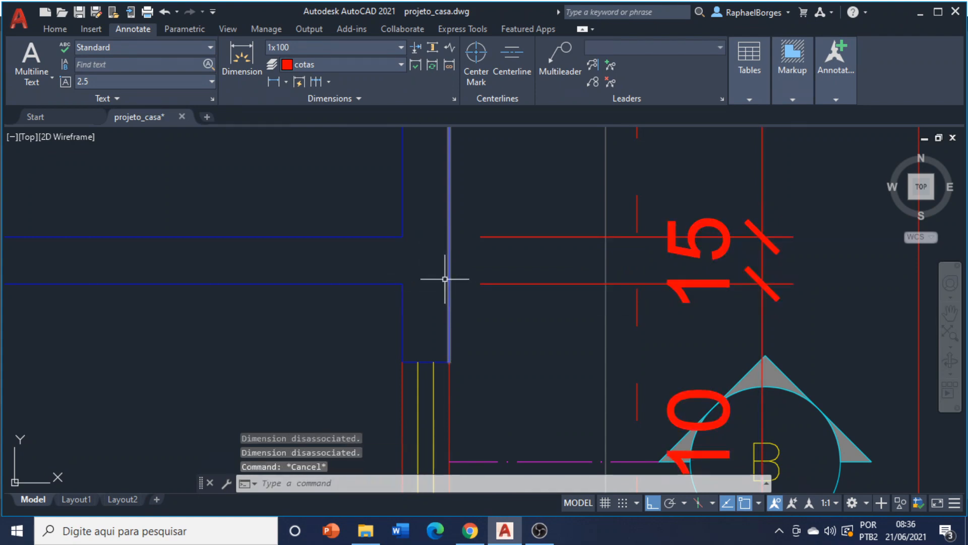
# Move the lower origin of the 15 dimension at the house's top-right corner horizontally to the right wall's outer face
pyautogui.scroll(-4, 444, 279)
pyautogui.moveTo(448, 304); pyautogui.dragTo(453, 444, button='middle')
pyautogui.scroll(-2, 463, 321)
pyautogui.moveTo(461, 242); pyautogui.dragTo(442, 459, button='middle')
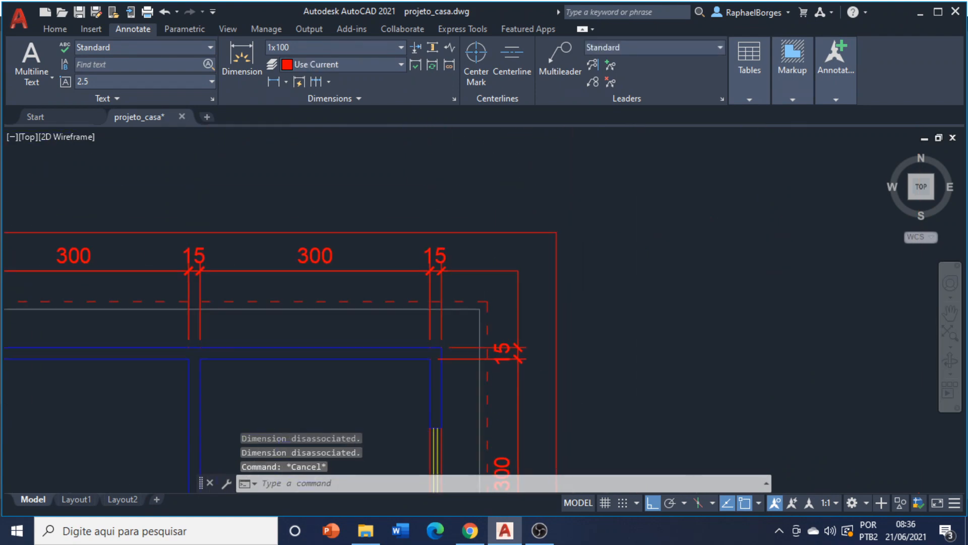
pyautogui.scroll(2, 471, 335)
pyautogui.scroll(1, 408, 432)
pyautogui.moveTo(408, 432); pyautogui.dragTo(471, 296, button='middle')
pyautogui.click(456, 302)
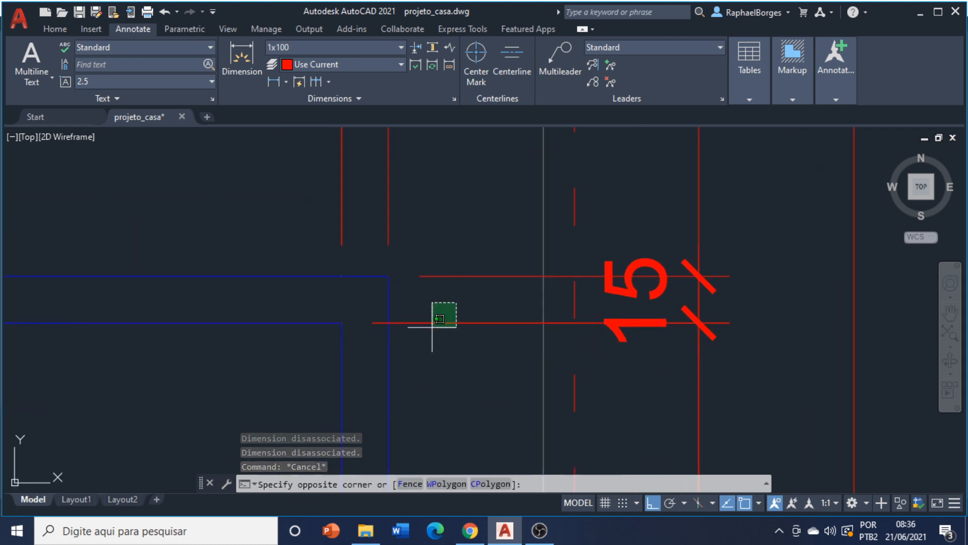
pyautogui.click(375, 326)
pyautogui.click(342, 322)
pyautogui.click(387, 323)
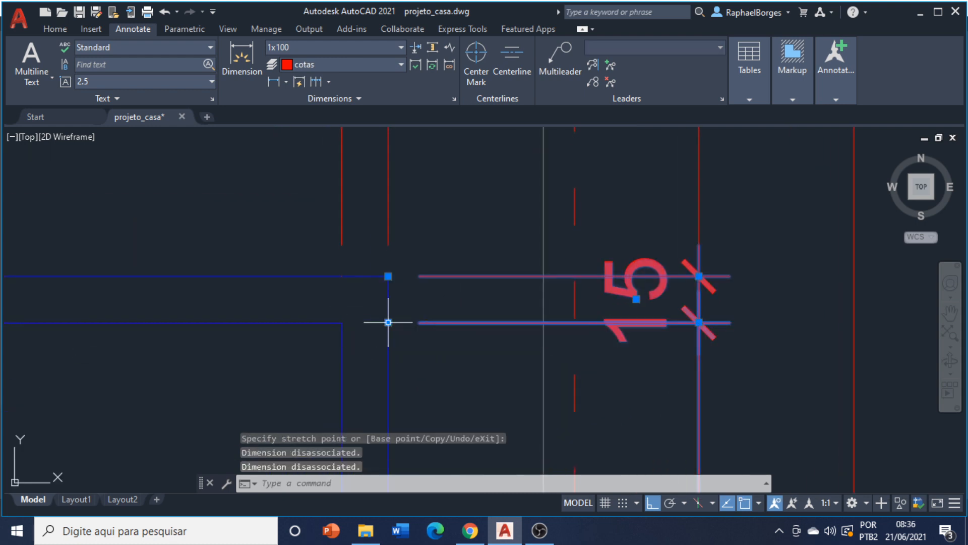
pyautogui.press('Escape')
# Stretch section marker B and its section line horizontally to the right until the marker is outside the outer guide rectangle
pyautogui.scroll(-2, 349, 328)
pyautogui.scroll(-2, 404, 161)
pyautogui.scroll(2, 413, 325)
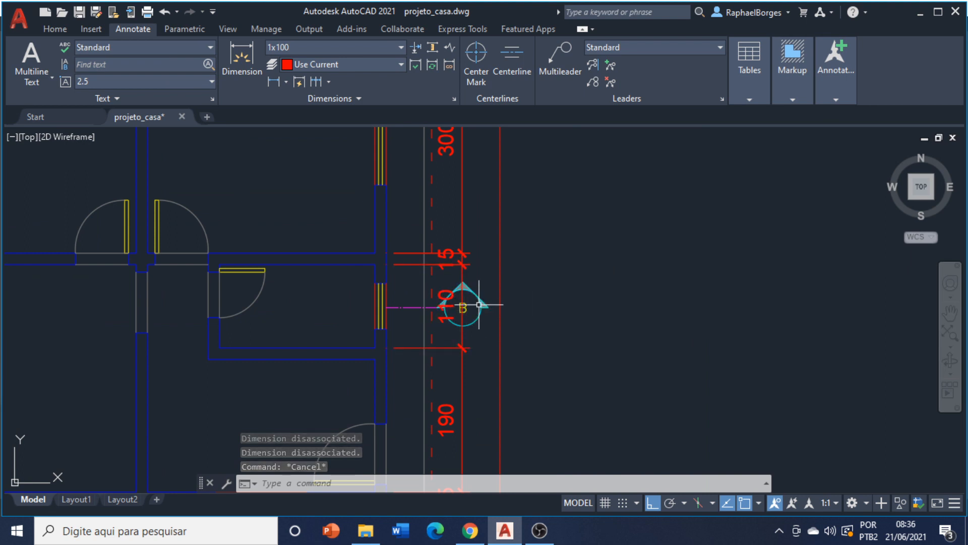
pyautogui.write('s')
pyautogui.press('Return')
pyautogui.scroll(2, 479, 305)
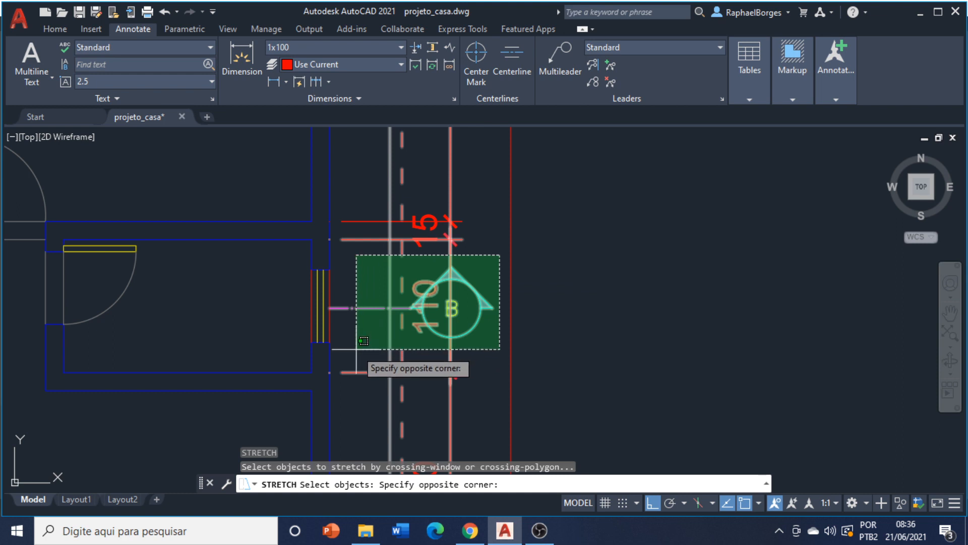
pyautogui.click(374, 349)
pyautogui.keyDown('shift'); pyautogui.click(452, 356); pyautogui.keyUp('shift')
pyautogui.keyDown('shift'); pyautogui.click(373, 397); pyautogui.keyUp('shift')
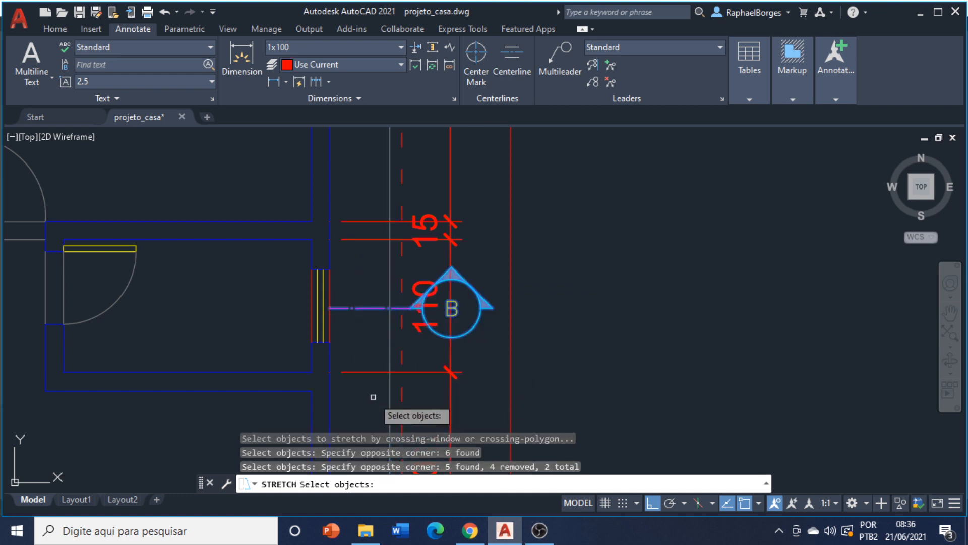
pyautogui.press('Return')
pyautogui.click(579, 298)
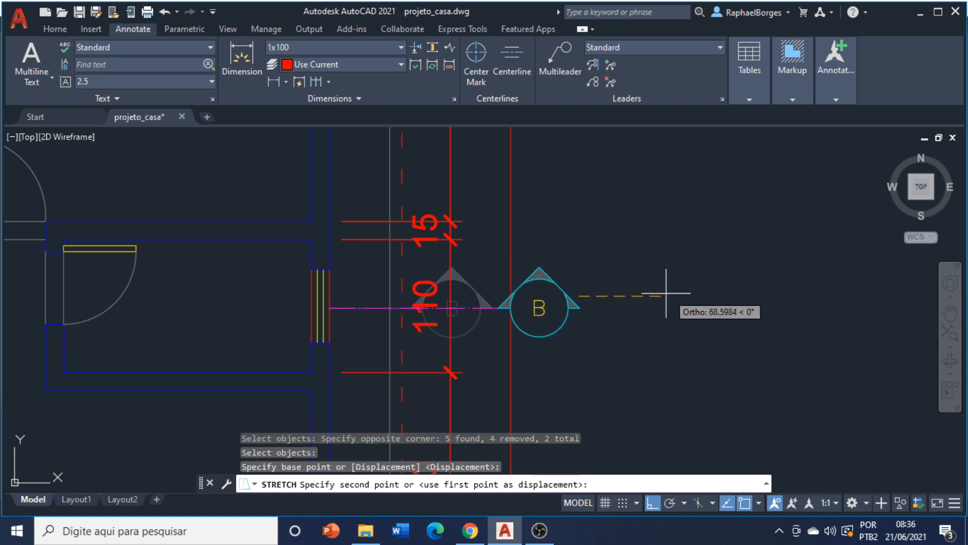
pyautogui.click(734, 291)
pyautogui.scroll(-2, 555, 348)
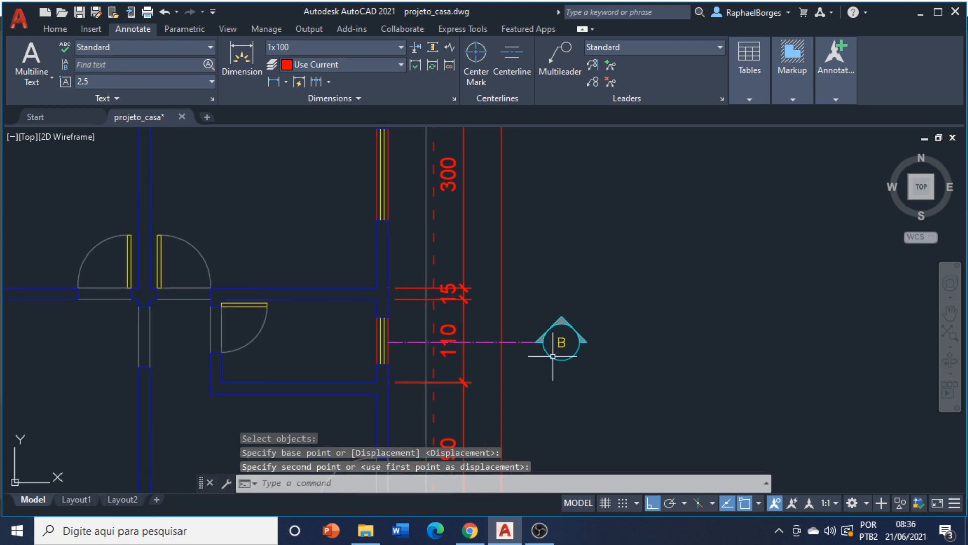
# Try to move the 110 dimension's text up onto its dimension line, and undo both grip edits
pyautogui.scroll(-3, 443, 362)
pyautogui.scroll(4, 443, 362)
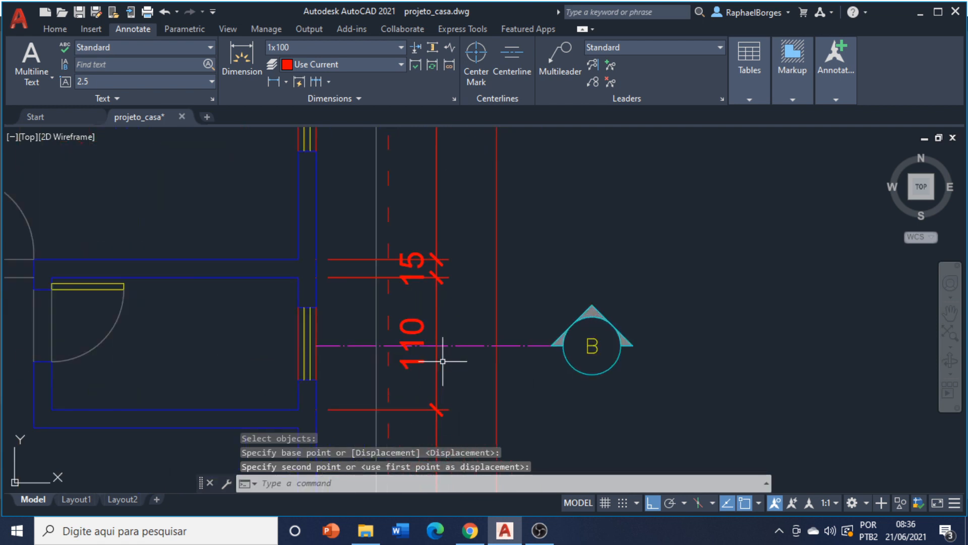
pyautogui.click(438, 362)
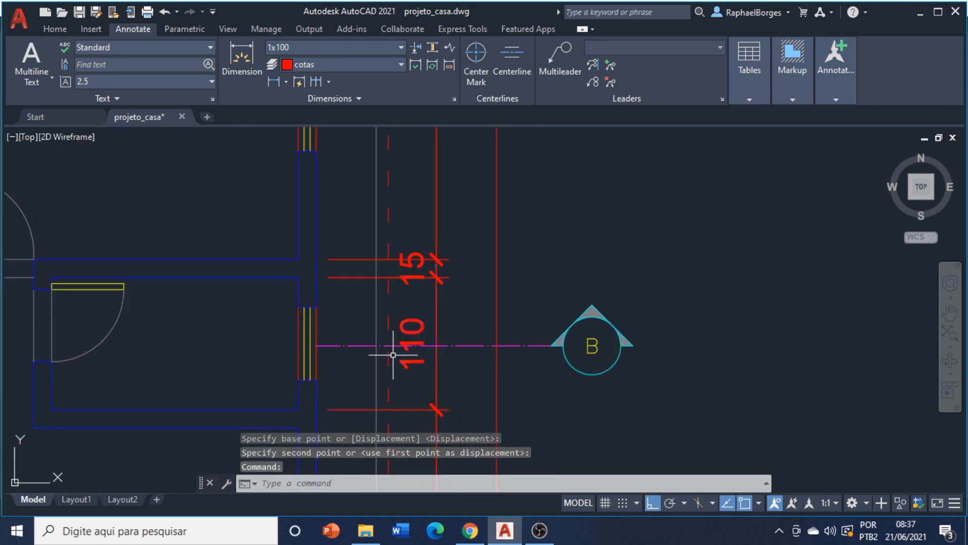
pyautogui.press('Escape')
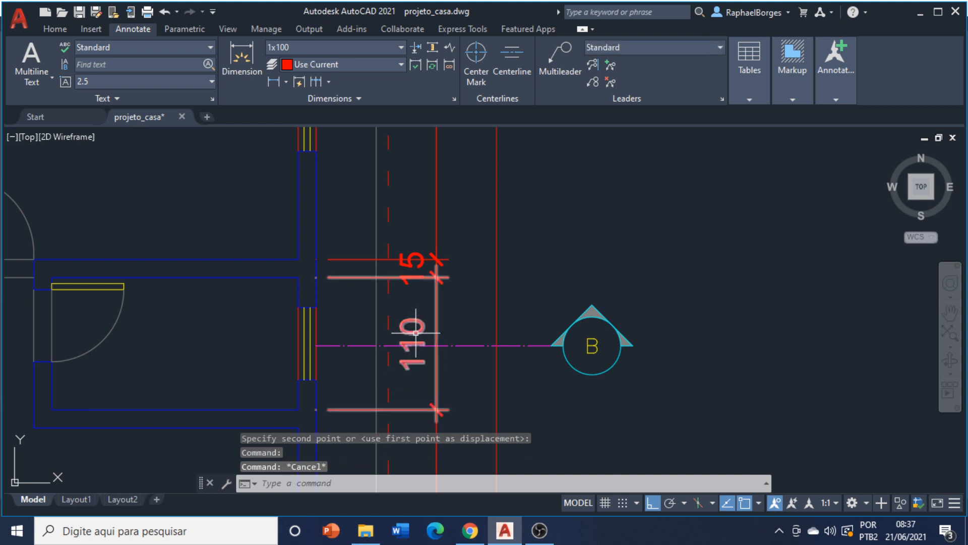
pyautogui.click(415, 332)
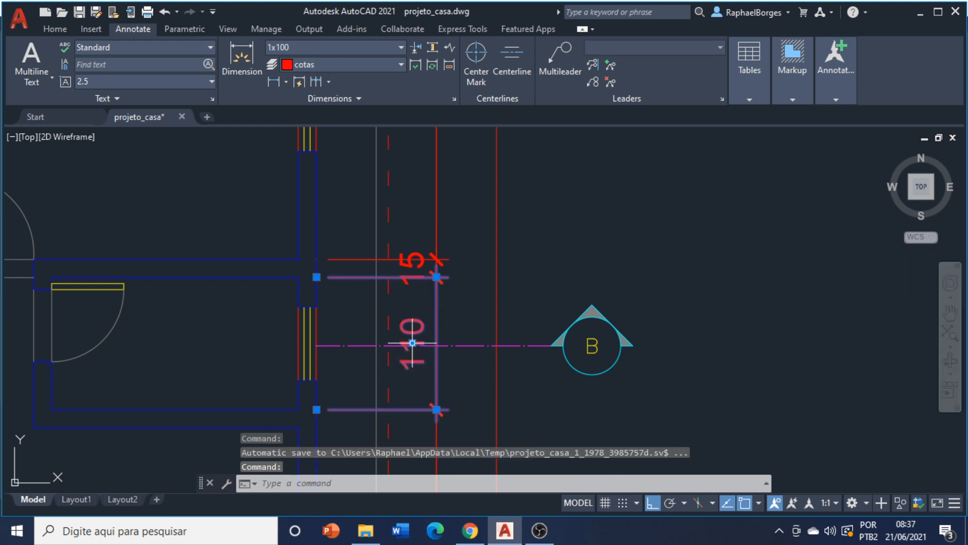
pyautogui.click(412, 343)
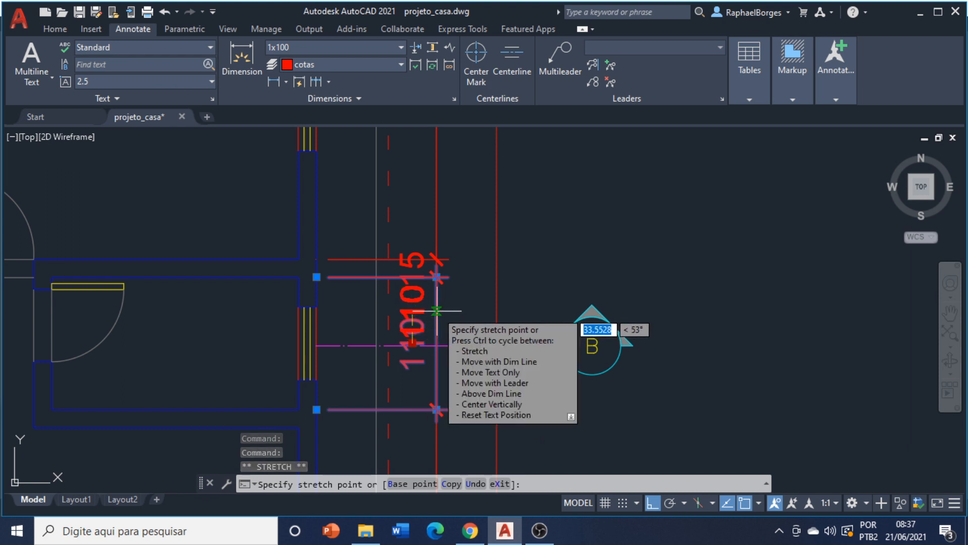
pyautogui.rightClick(436, 310)
pyautogui.click(436, 311)
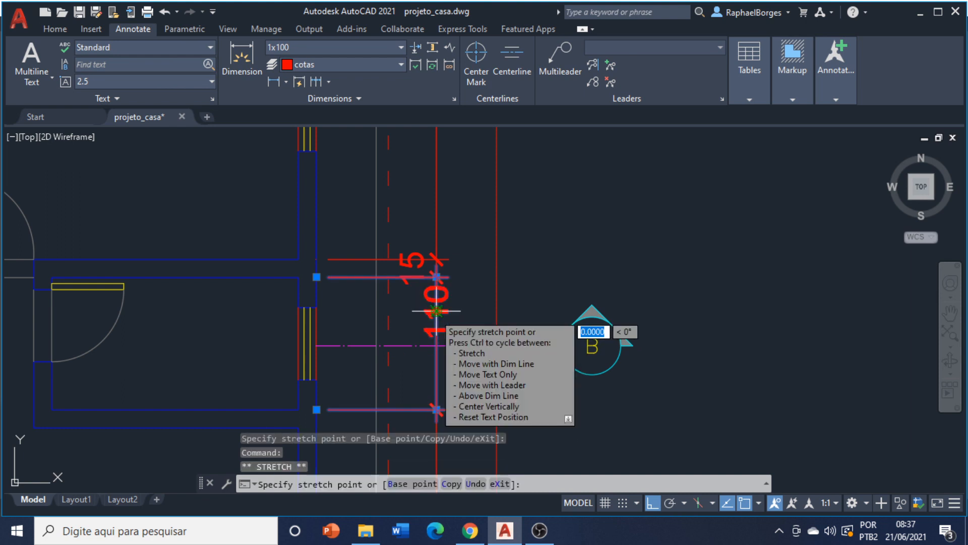
pyautogui.click(410, 311)
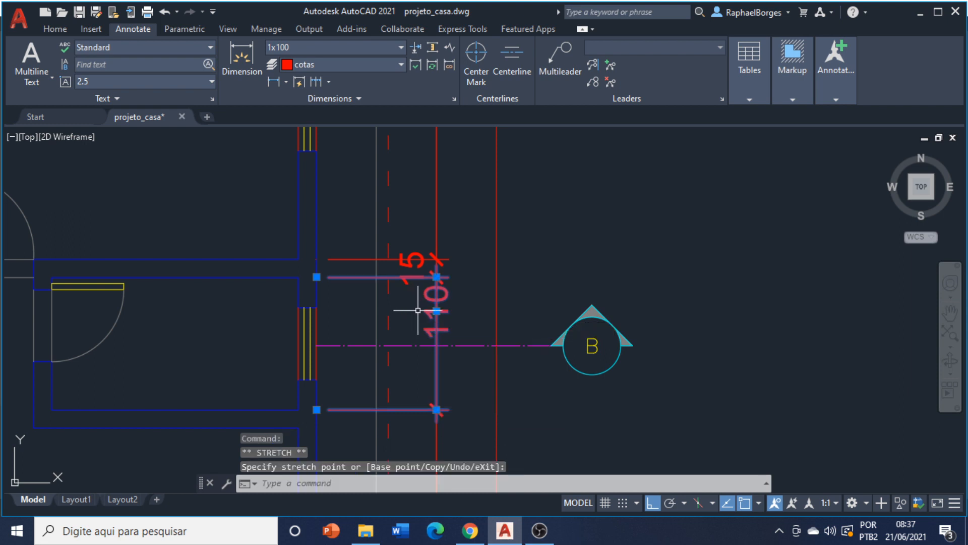
pyautogui.hotkey('ctrl', 'z')
pyautogui.hotkey('ctrl', 'z')
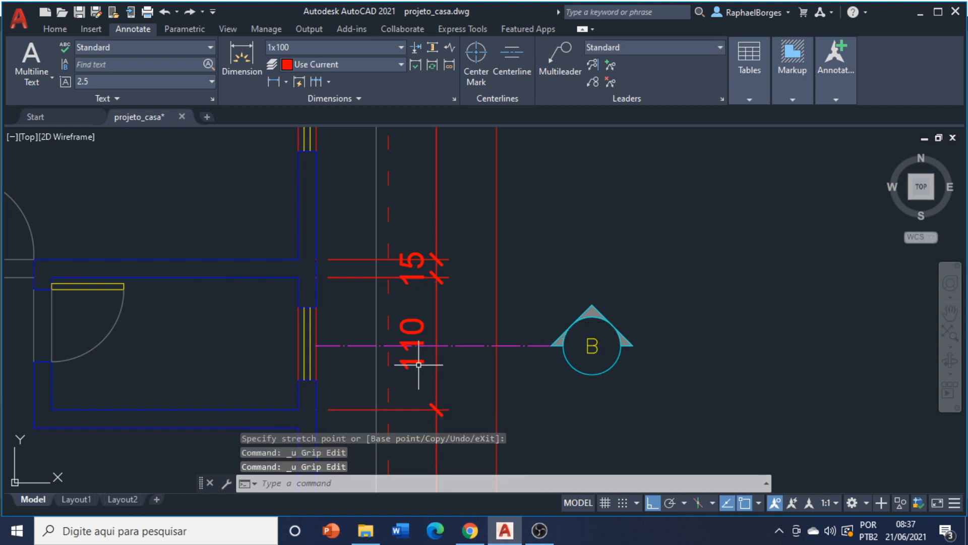
# Turn off object snap and move the 110 dimension's text straight up, clear of the section B line
pyautogui.click(408, 348)
pyautogui.click(412, 343)
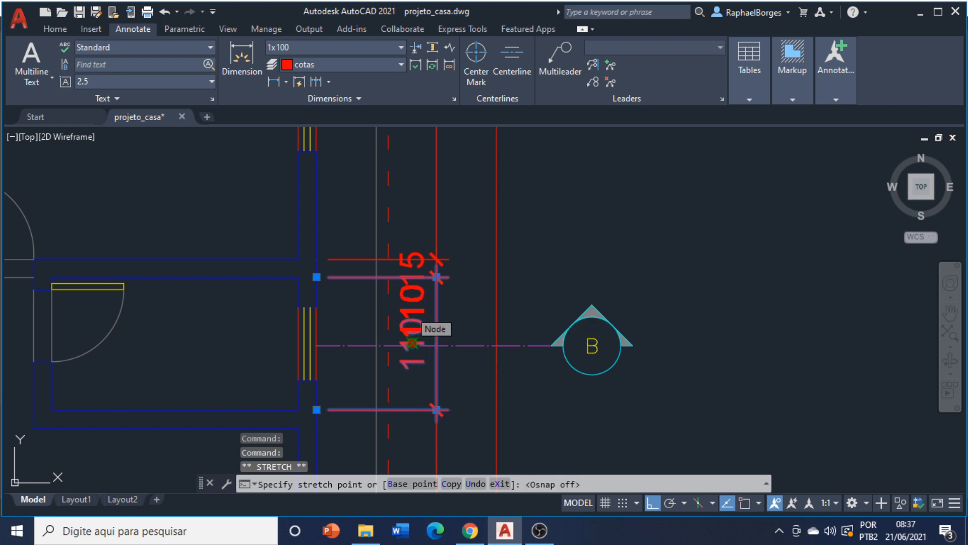
pyautogui.rightClick(414, 317)
pyautogui.press('Escape')
pyautogui.press('Escape')
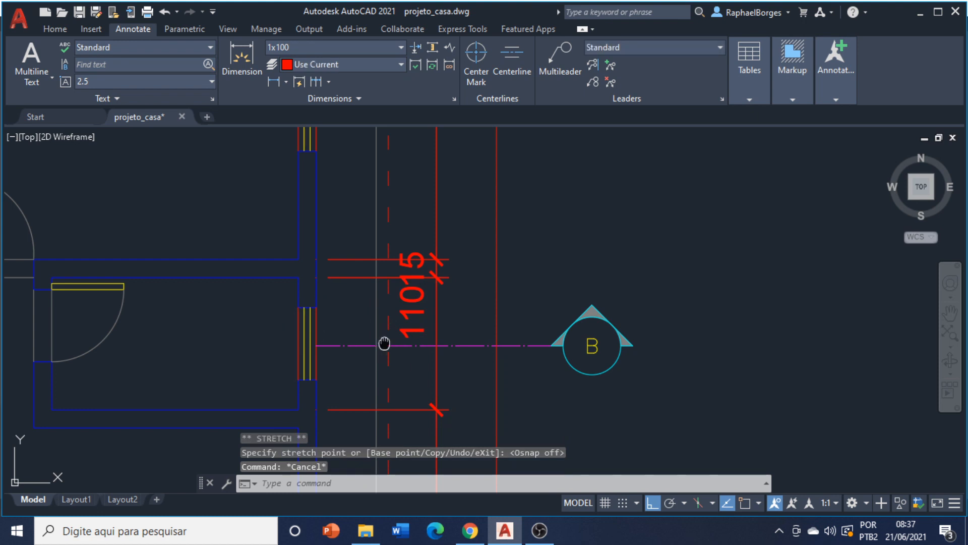
# Move the text of the dividing wall's 15 dimension straight up, above its extension lines and clear of the 110 text
pyautogui.moveTo(384, 344); pyautogui.dragTo(391, 392, button='middle')
pyautogui.click(424, 310)
pyautogui.click(422, 313)
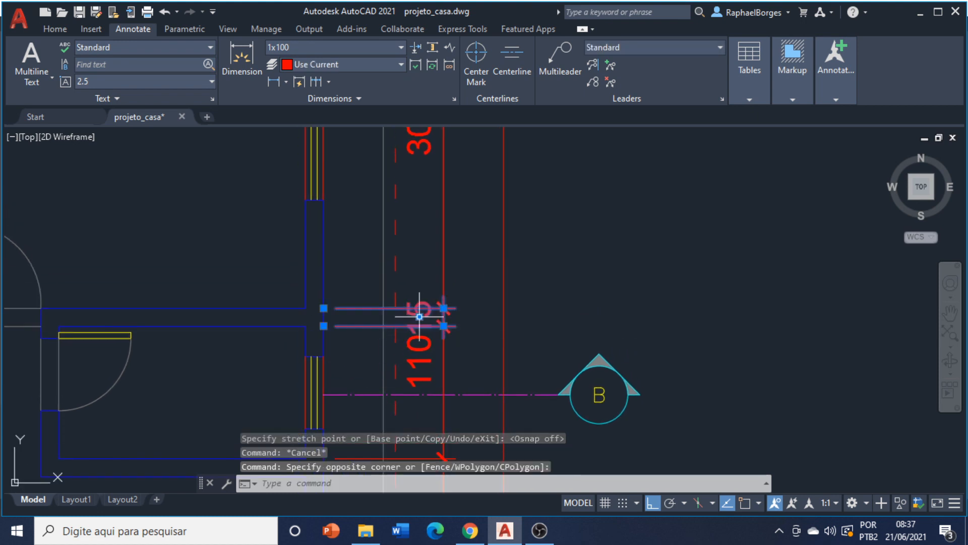
pyautogui.click(420, 316)
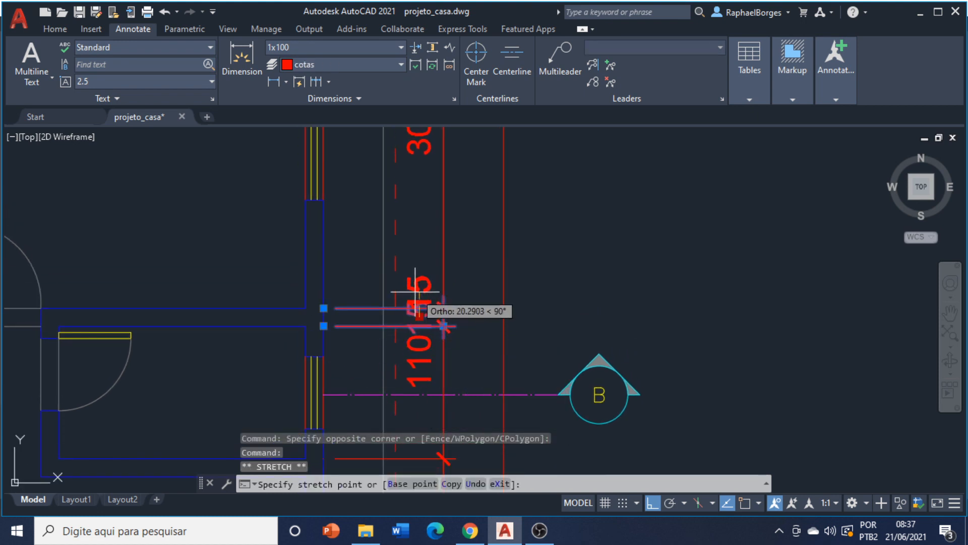
pyautogui.click(419, 280)
pyautogui.press('Escape')
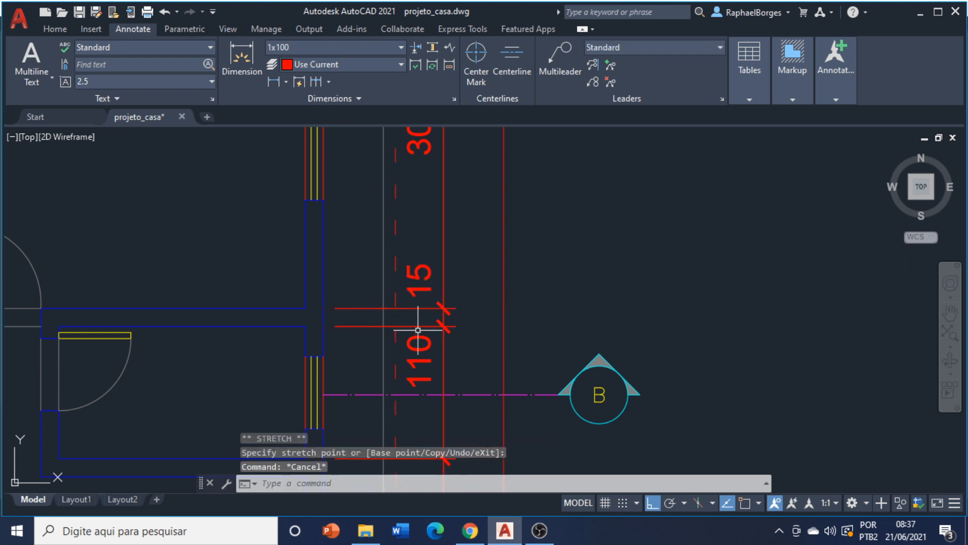
pyautogui.scroll(-3, 479, 274)
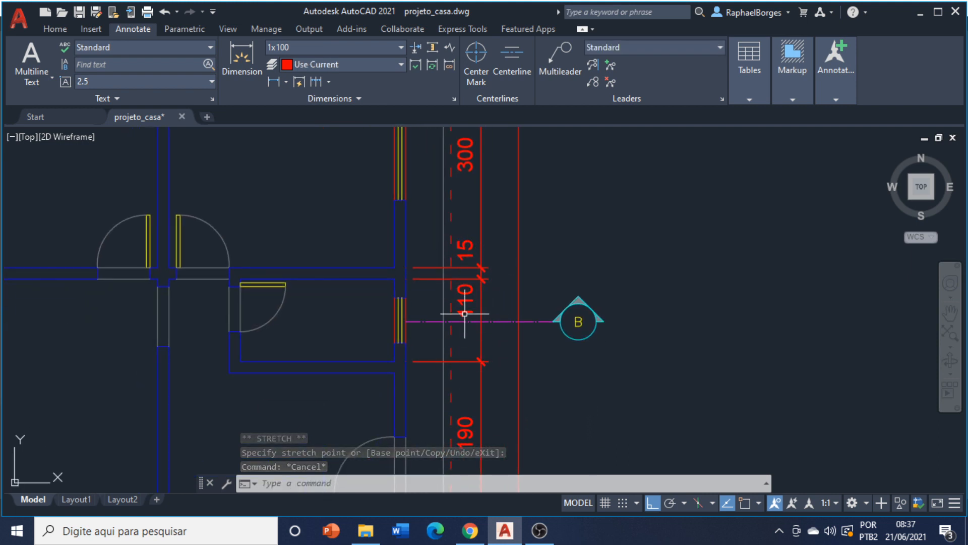
# Move the text of the top-right corner's vertical 15 dimension straight down, below its two extension lines
pyautogui.moveTo(471, 334); pyautogui.dragTo(622, 319, button='middle')
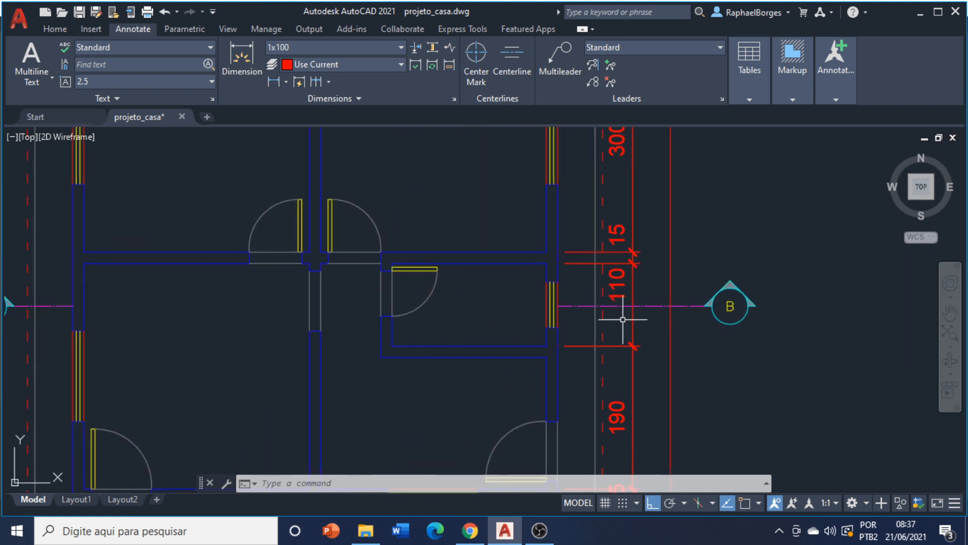
pyautogui.scroll(-2, 612, 299)
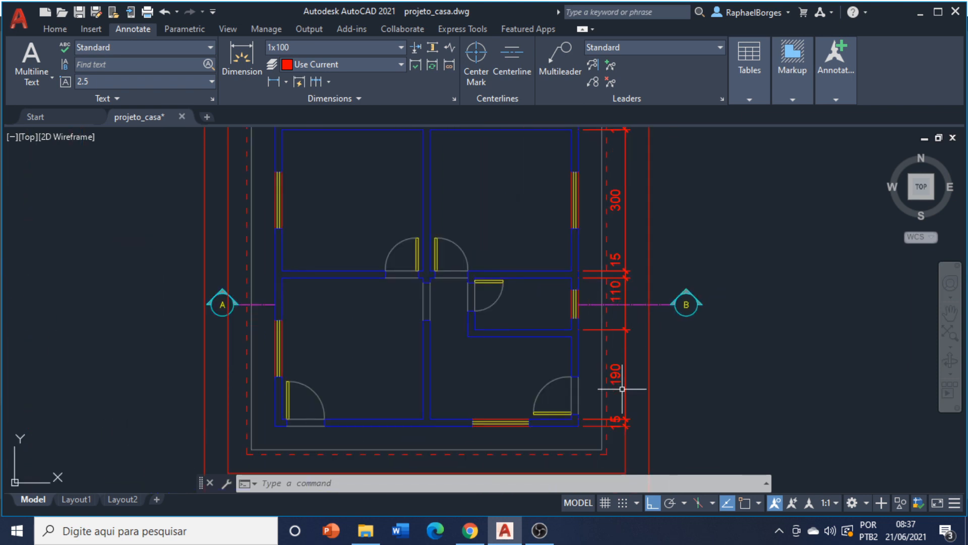
pyautogui.moveTo(625, 373); pyautogui.dragTo(557, 365, button='middle')
pyautogui.scroll(-2, 555, 386)
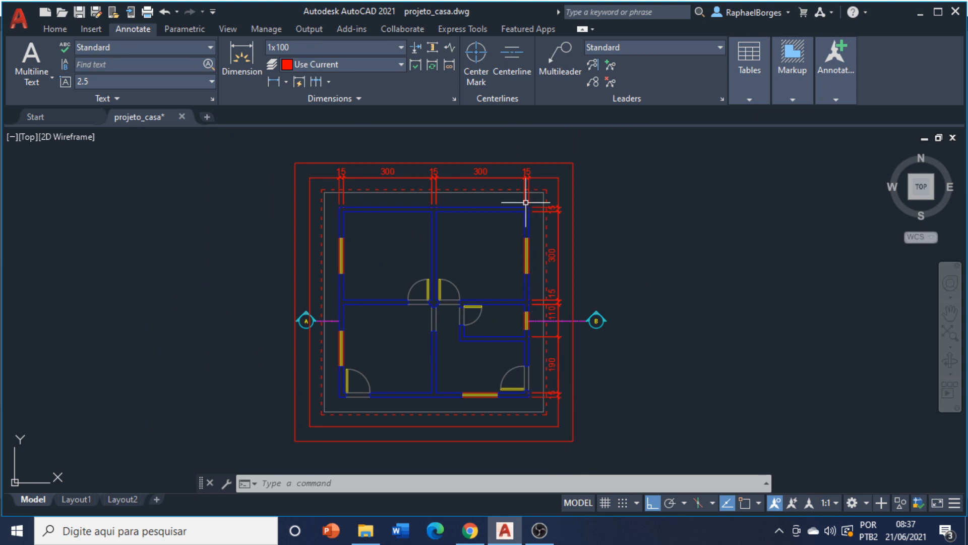
pyautogui.scroll(3, 526, 202)
pyautogui.scroll(3, 592, 225)
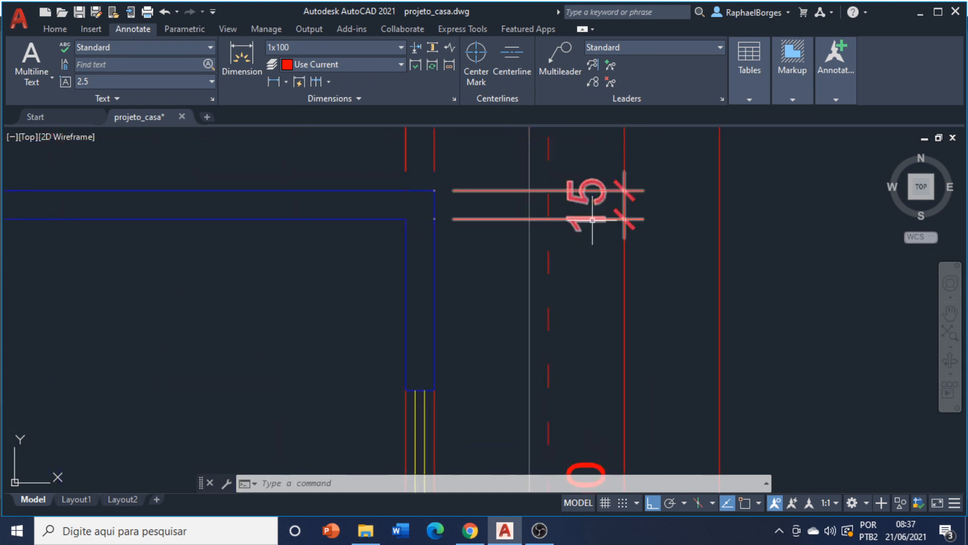
pyautogui.click(592, 221)
pyautogui.press('Escape')
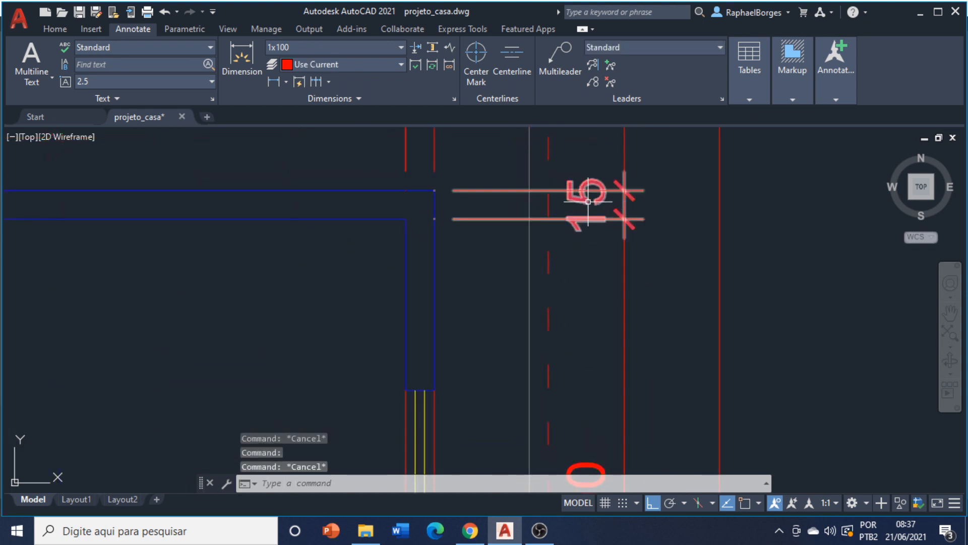
pyautogui.click(589, 200)
pyautogui.click(586, 204)
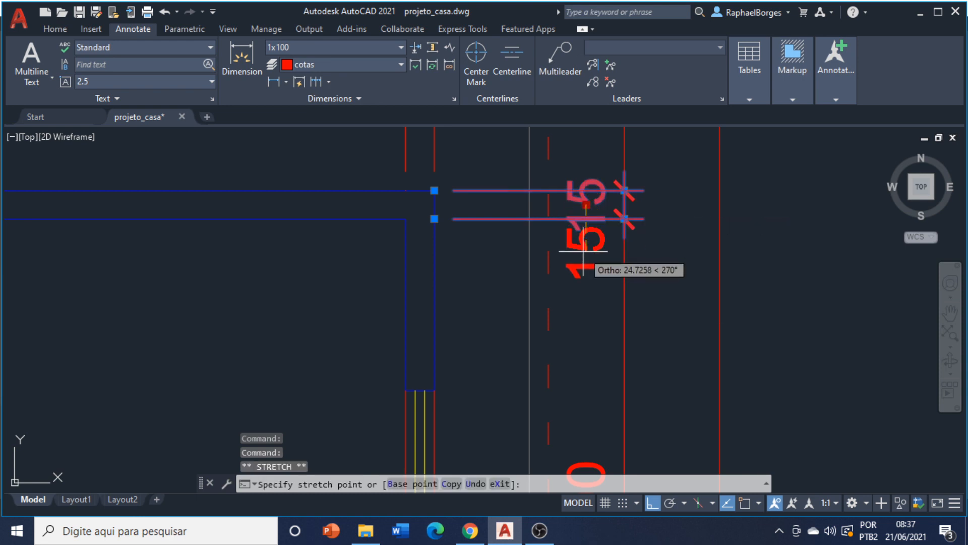
pyautogui.click(585, 257)
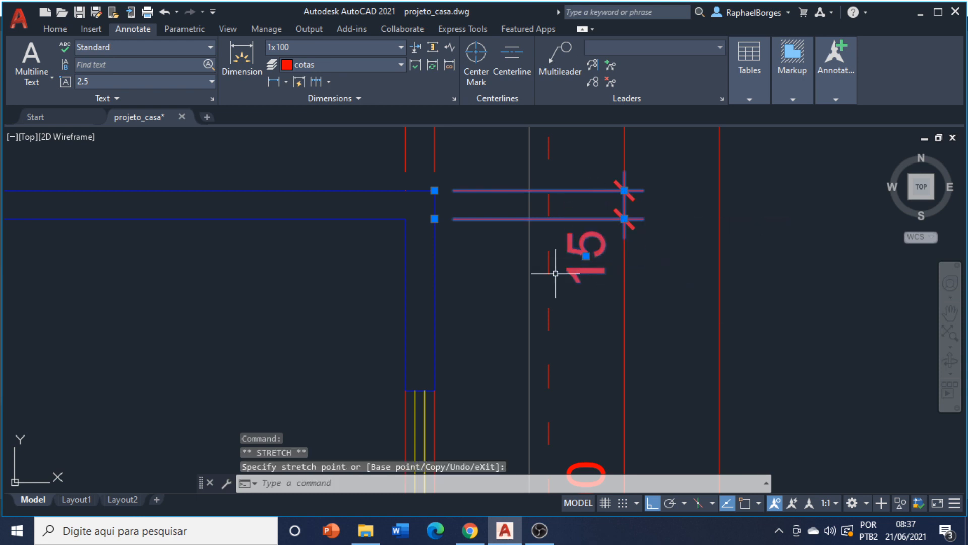
pyautogui.scroll(-3, 39, 275)
pyautogui.scroll(-2, 524, 199)
pyautogui.scroll(3, 533, 260)
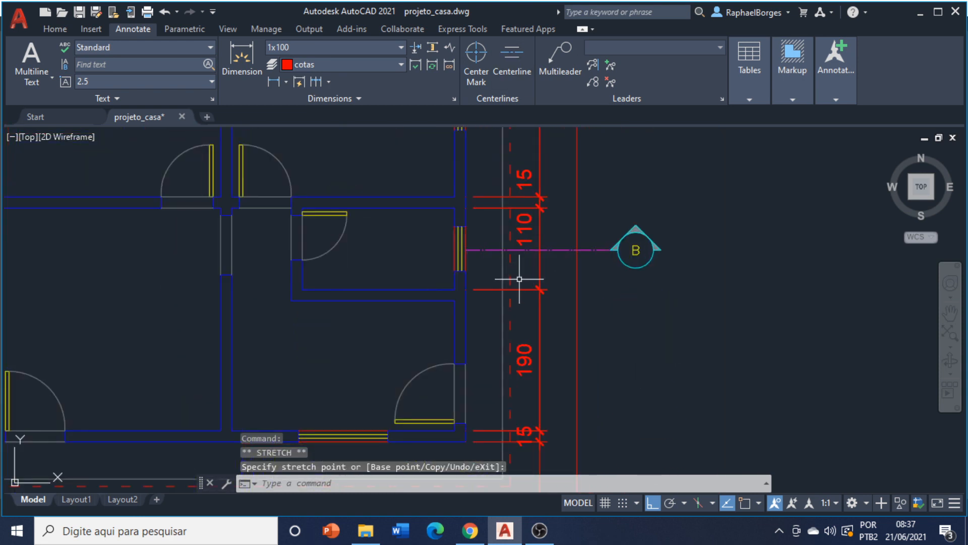
# Move the text of the bottom-right corner's vertical 15 dimension straight up, above its two extension lines
pyautogui.scroll(-3, 519, 278)
pyautogui.scroll(5, 529, 383)
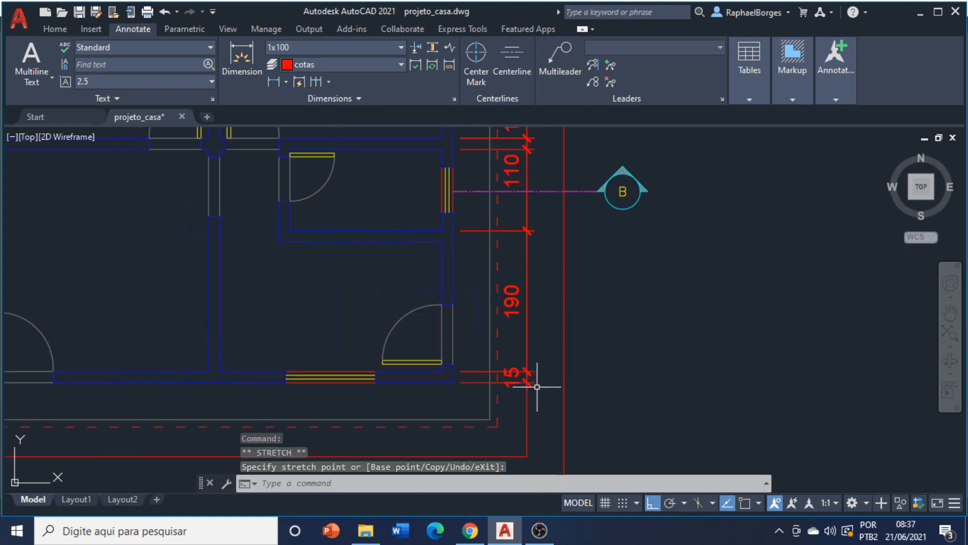
pyautogui.click(499, 374)
pyautogui.click(499, 374)
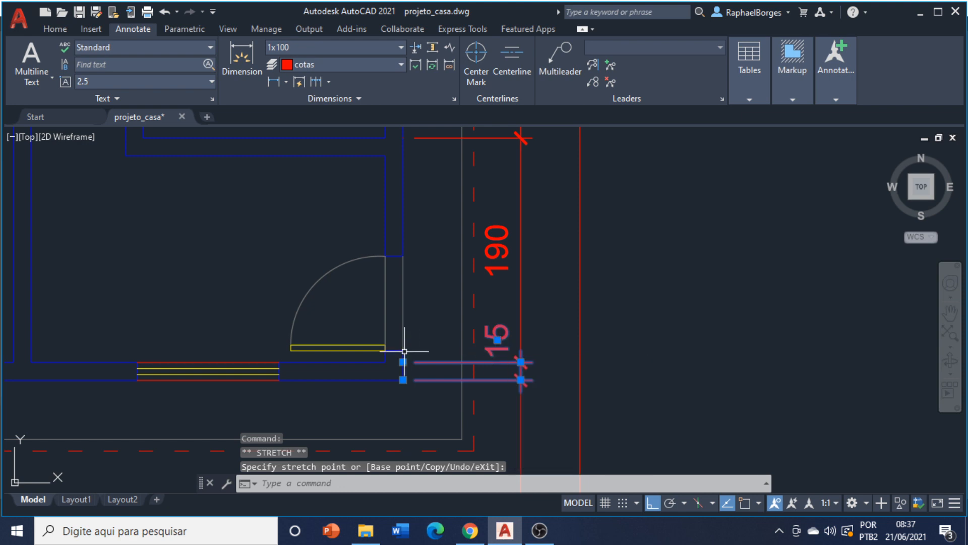
pyautogui.press('Escape')
pyautogui.scroll(-4, 480, 339)
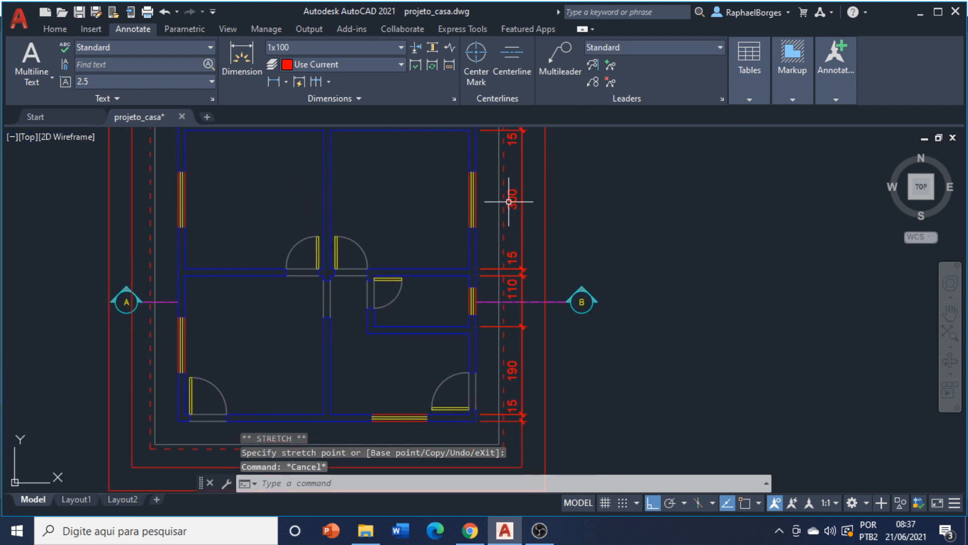
# Turn on object snap and draw a polyline diagonal from the upper-right room's lower-left inner corner to its upper-right inner corner
pyautogui.scroll(-2, 509, 201)
pyautogui.scroll(2, 500, 220)
pyautogui.moveTo(551, 265); pyautogui.dragTo(625, 225, button='middle')
pyautogui.press('Escape')
pyautogui.press('Escape')
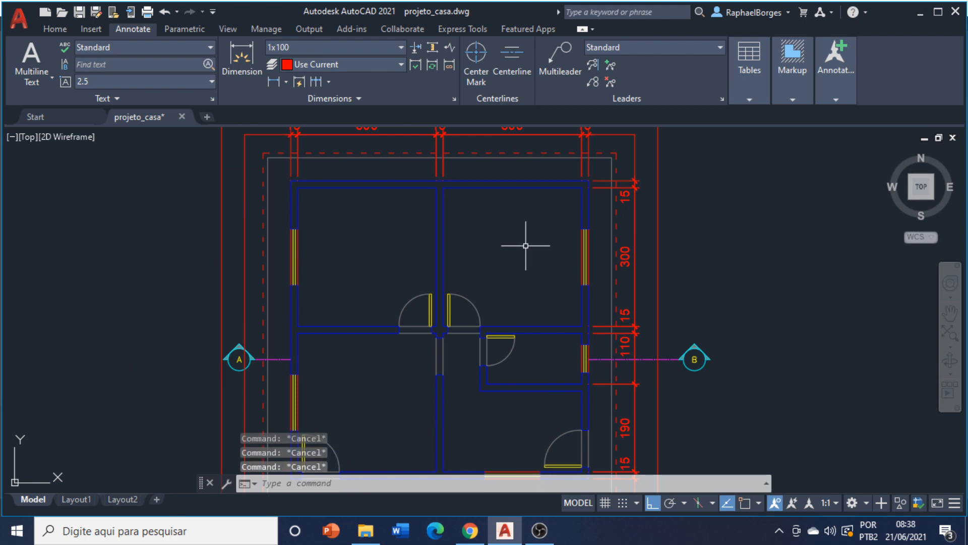
pyautogui.write('pl')
pyautogui.press('Return')
pyautogui.scroll(4, 432, 315)
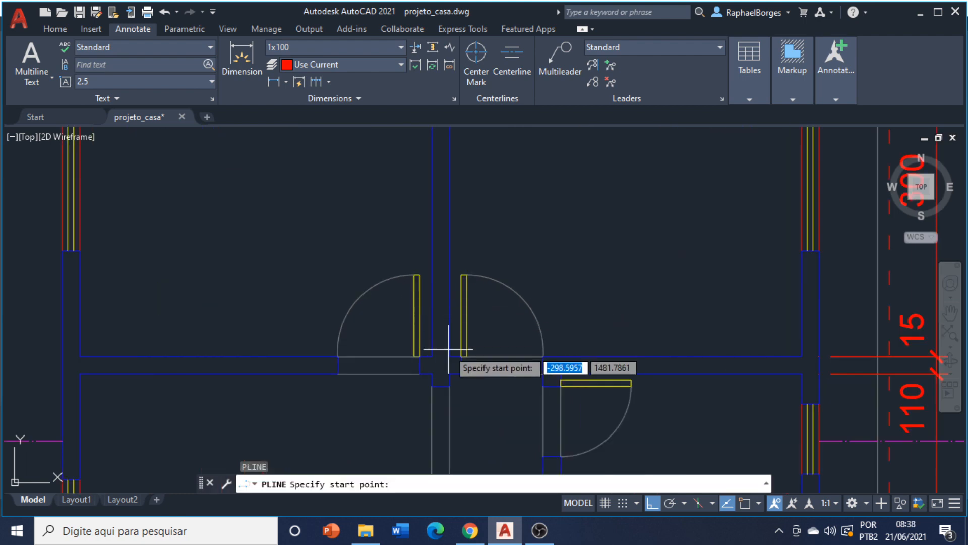
pyautogui.scroll(-4, 450, 356)
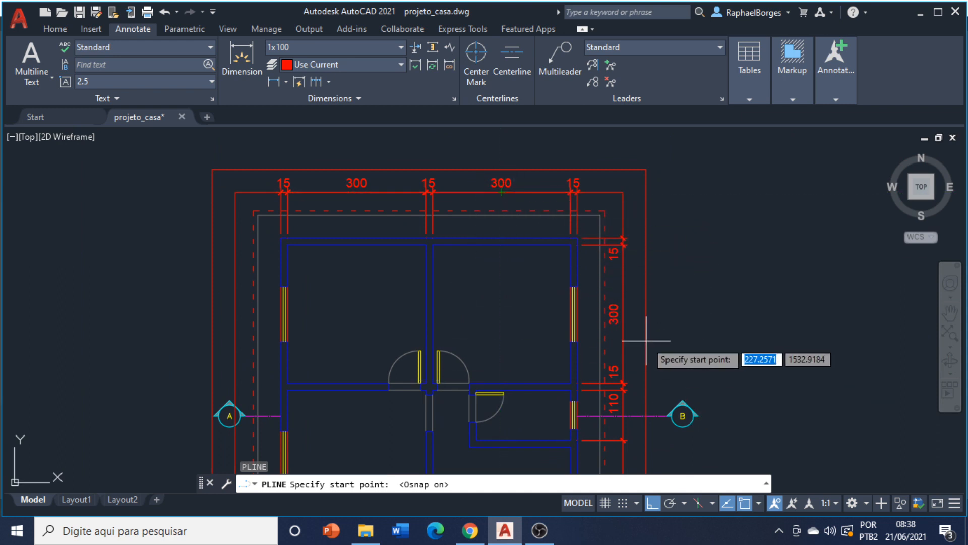
pyautogui.click(432, 383)
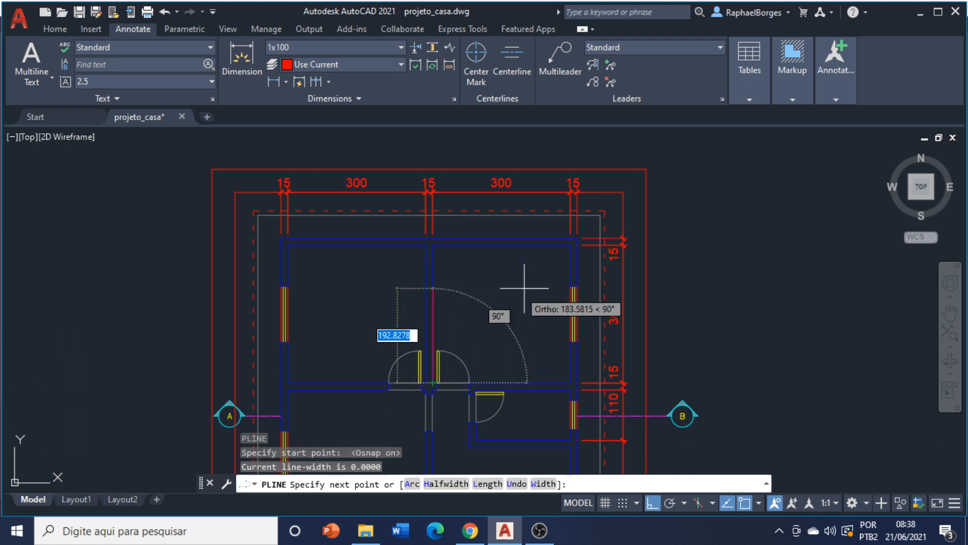
pyautogui.click(570, 246)
pyautogui.press('Escape')
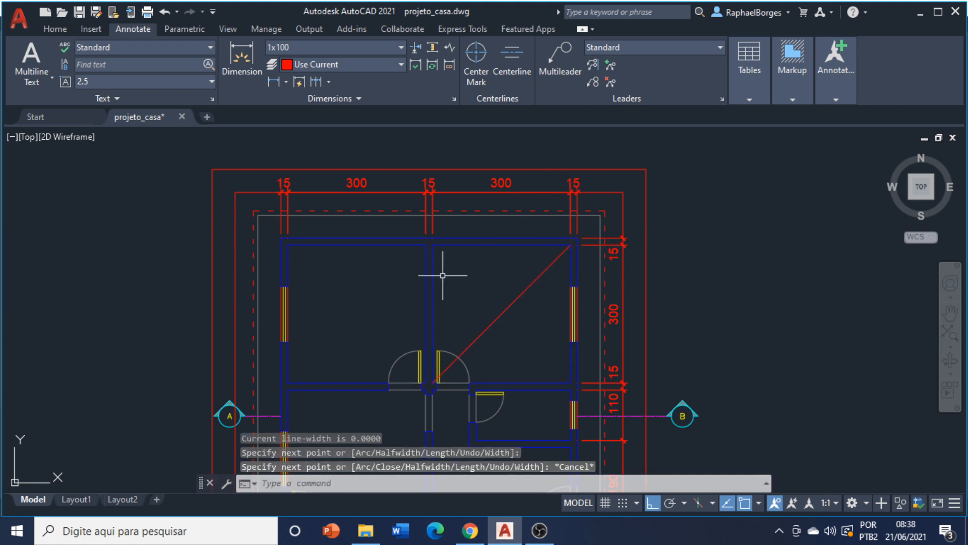
# Draw the crossing polyline diagonal in the upper-right room, from its upper-left to its lower-right inner corner
pyautogui.write('pl')
pyautogui.press('Return')
pyautogui.click(432, 245)
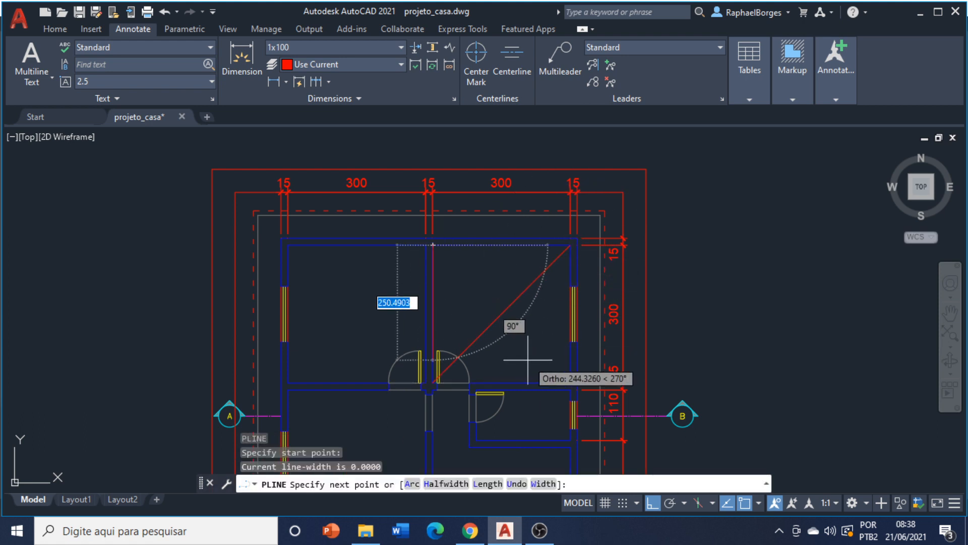
pyautogui.click(571, 383)
pyautogui.press('Return')
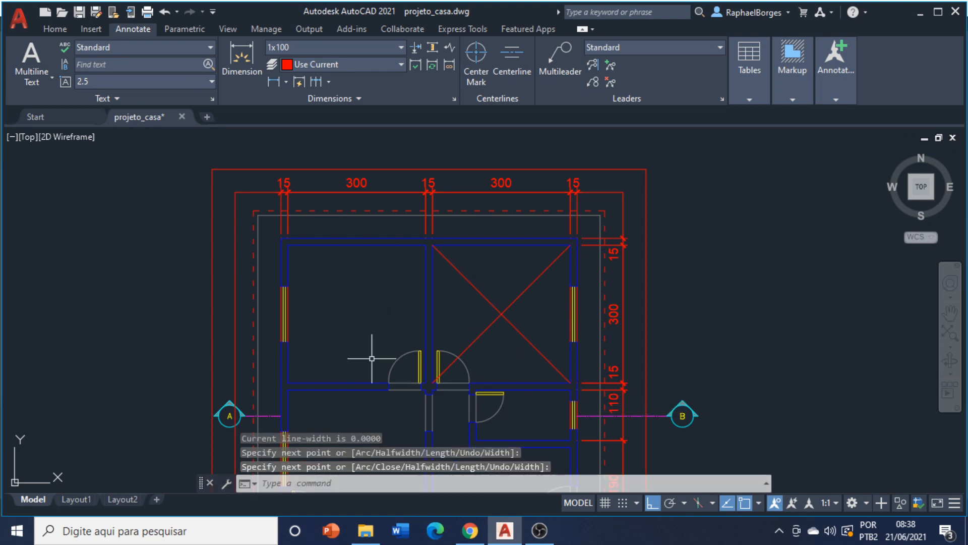
# Draw a polyline diagonal across the upper-left room, from its lower-left to its upper-right inner corner
pyautogui.write('pl')
pyautogui.press('Return')
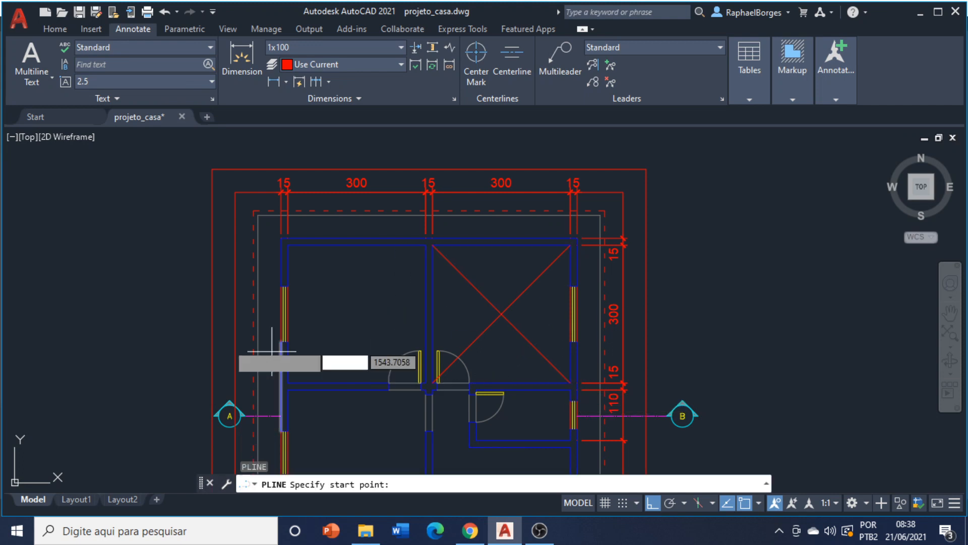
pyautogui.click(288, 382)
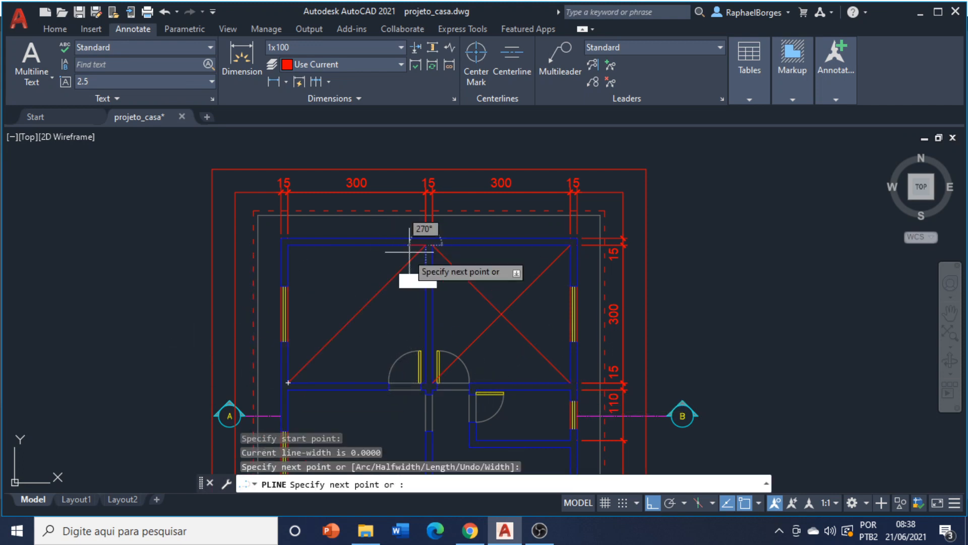
pyautogui.press('Escape')
# Draw the crossing polyline diagonal in the upper-left room, from its upper-left to its lower-right inner corner
pyautogui.write('pl')
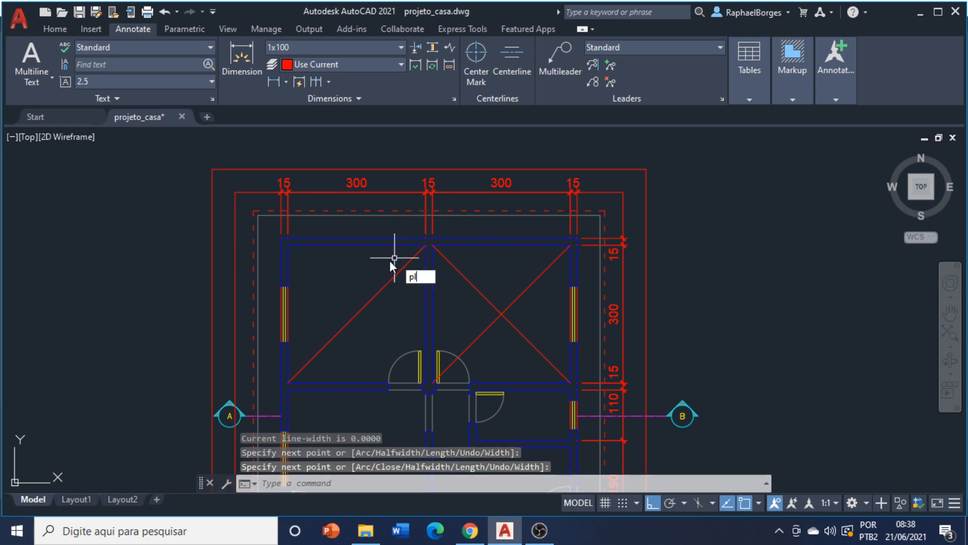
pyautogui.press('Return')
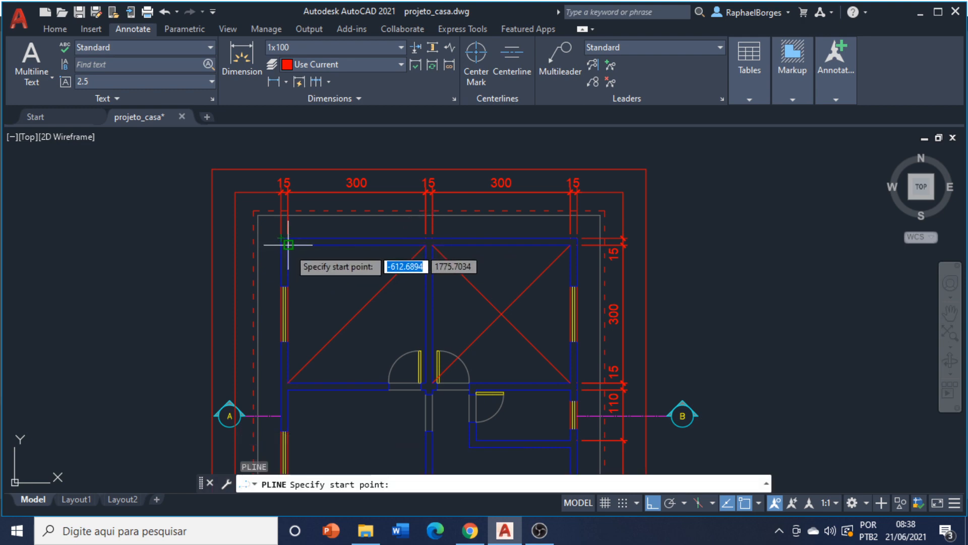
pyautogui.click(288, 245)
pyautogui.scroll(6, 424, 363)
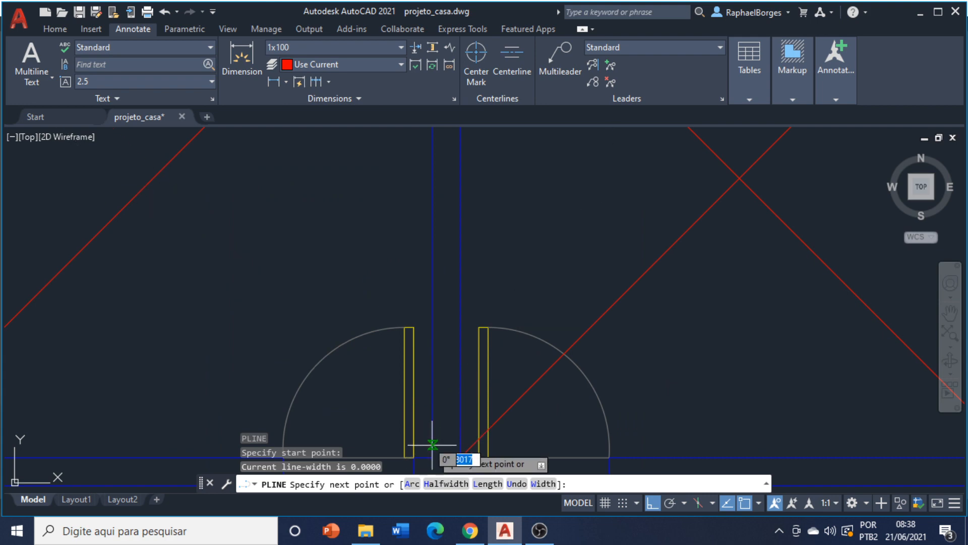
pyautogui.click(433, 458)
pyautogui.press('Return')
pyautogui.scroll(-5, 468, 286)
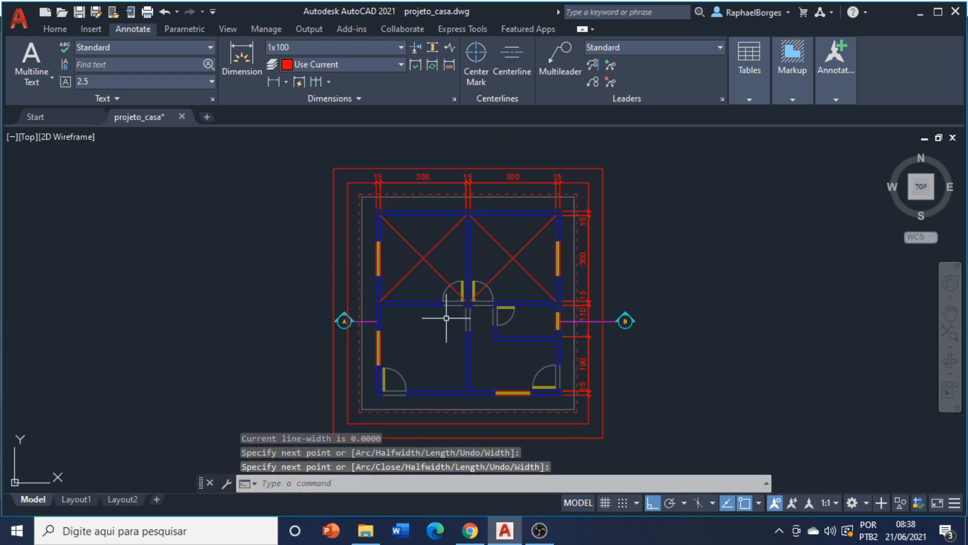
# Dimension the small room's interior width between its lower inner corners, placing the dimension line below its lower wall
pyautogui.scroll(4, 516, 325)
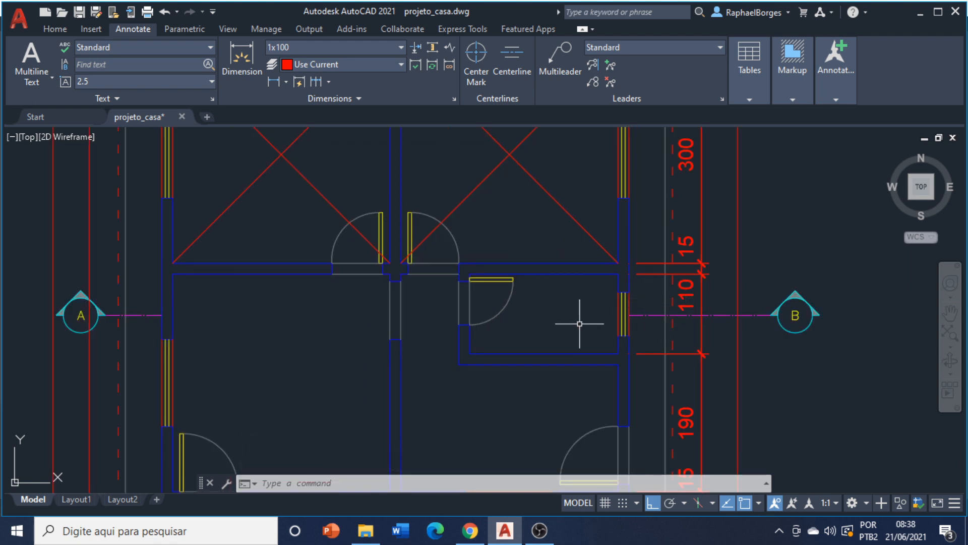
pyautogui.scroll(-2, 510, 352)
pyautogui.scroll(2, 506, 272)
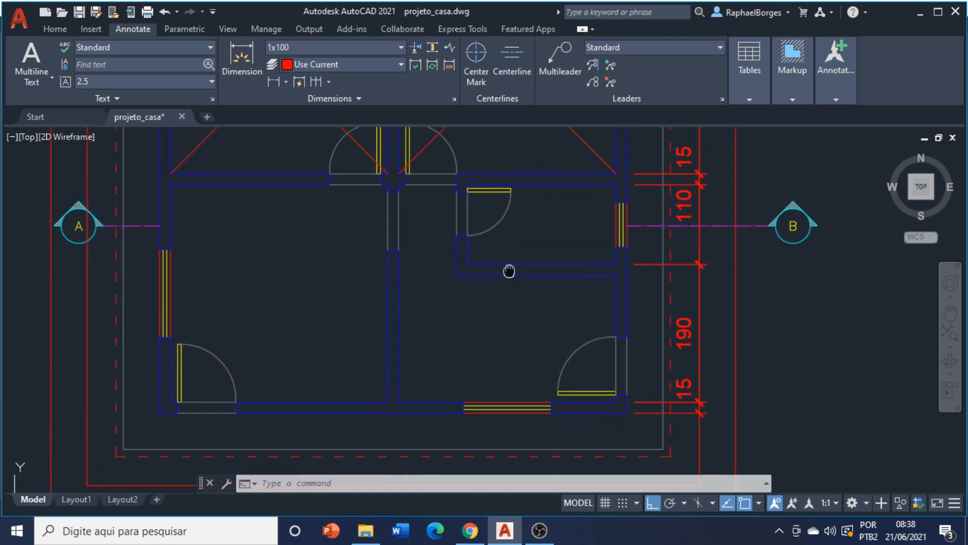
pyautogui.click(250, 56)
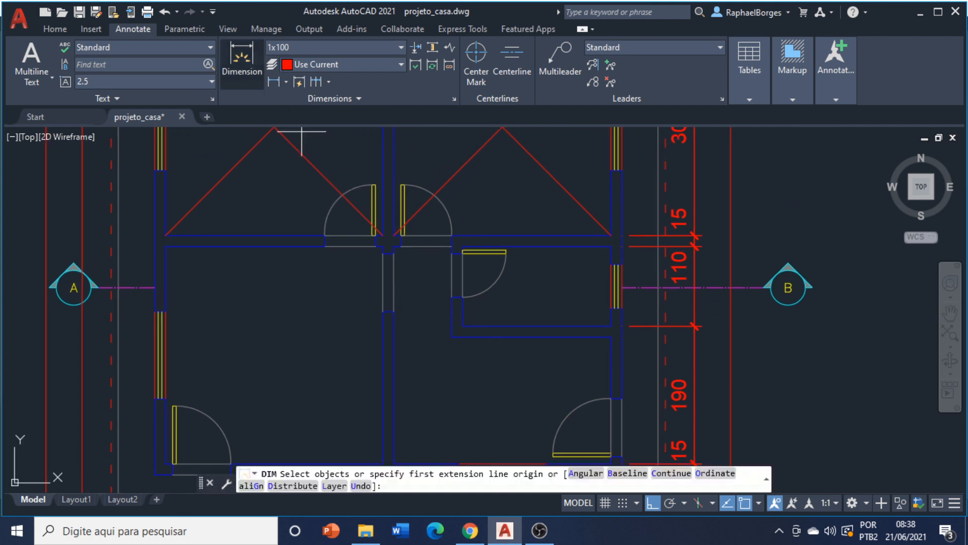
pyautogui.click(611, 327)
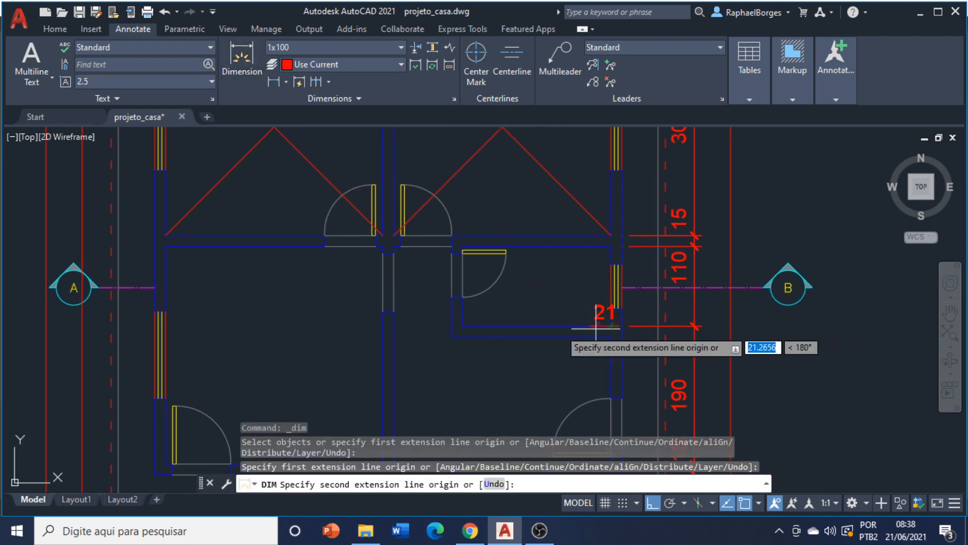
pyautogui.click(463, 333)
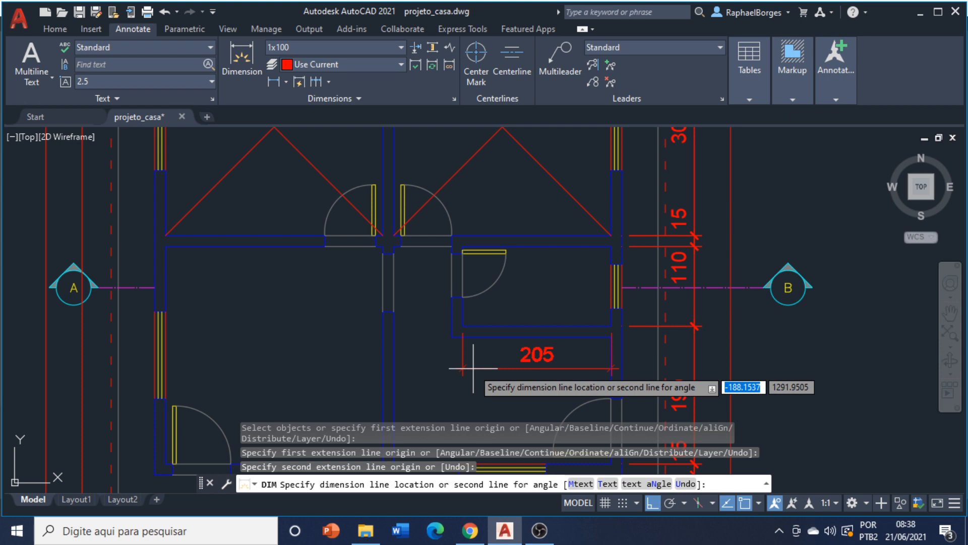
pyautogui.click(472, 372)
pyautogui.moveTo(473, 364); pyautogui.dragTo(475, 248, button='middle')
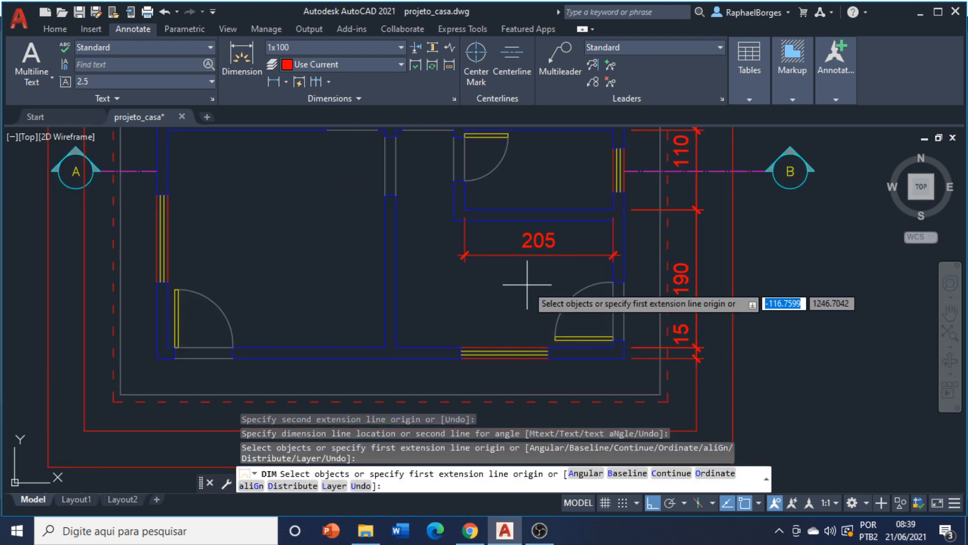
pyautogui.scroll(4, 461, 220)
pyautogui.click(471, 260)
pyautogui.press('Escape')
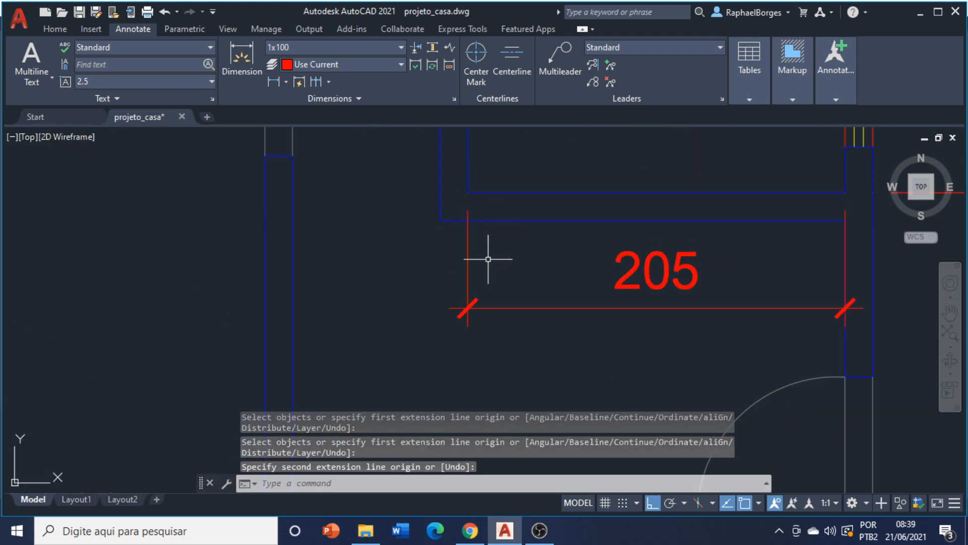
# Stretch both extension line origins of the small room's width dimension down to the outer face of its lower wall
pyautogui.click(489, 259)
pyautogui.click(449, 258)
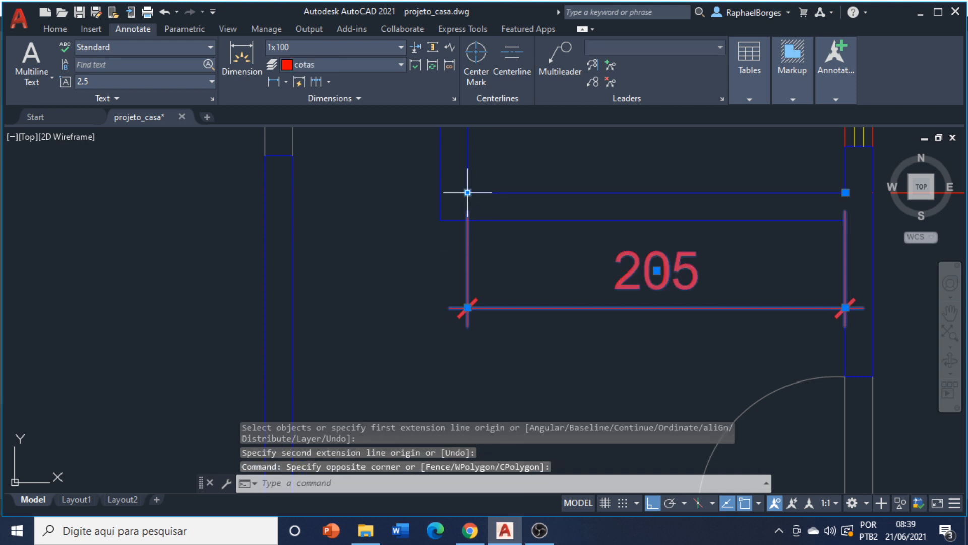
pyautogui.click(467, 192)
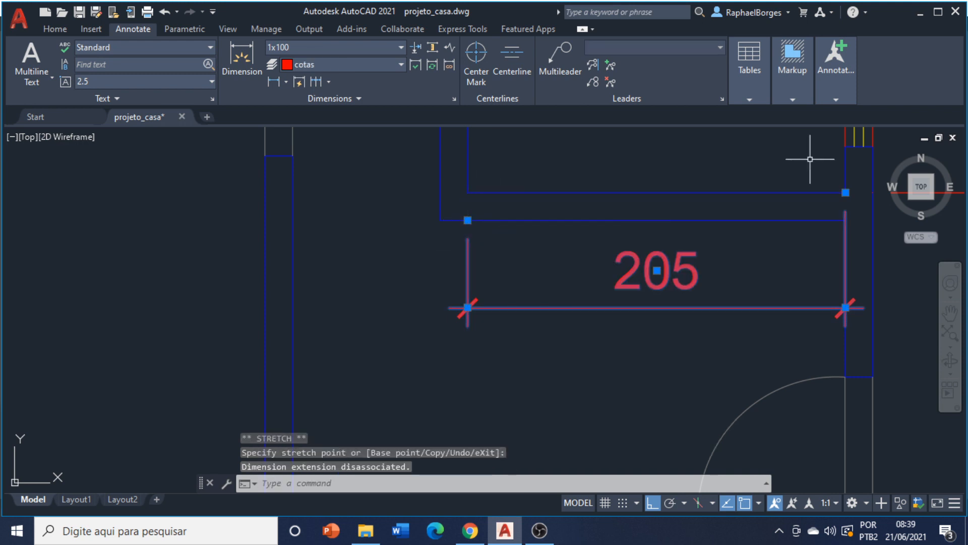
pyautogui.click(846, 190)
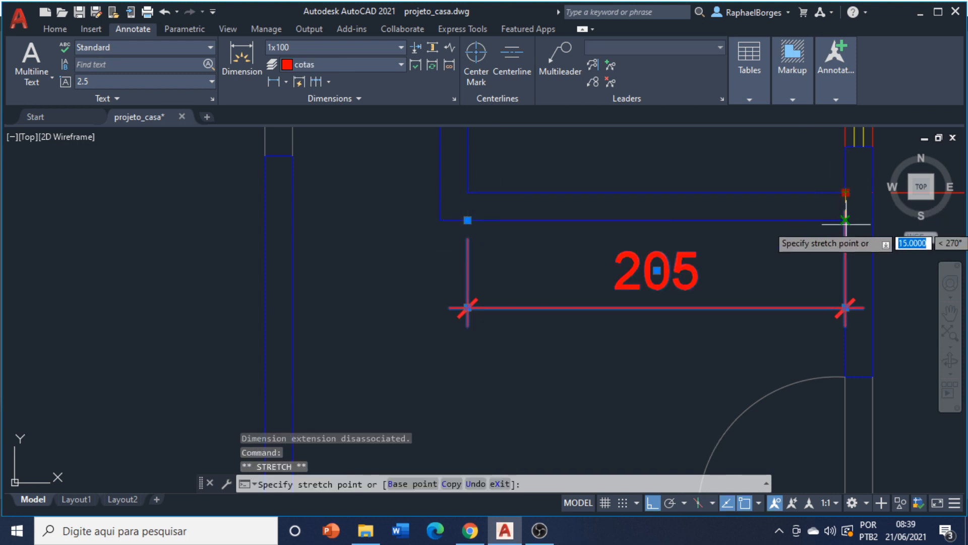
pyautogui.click(845, 220)
pyautogui.press('Escape')
pyautogui.scroll(-6, 479, 307)
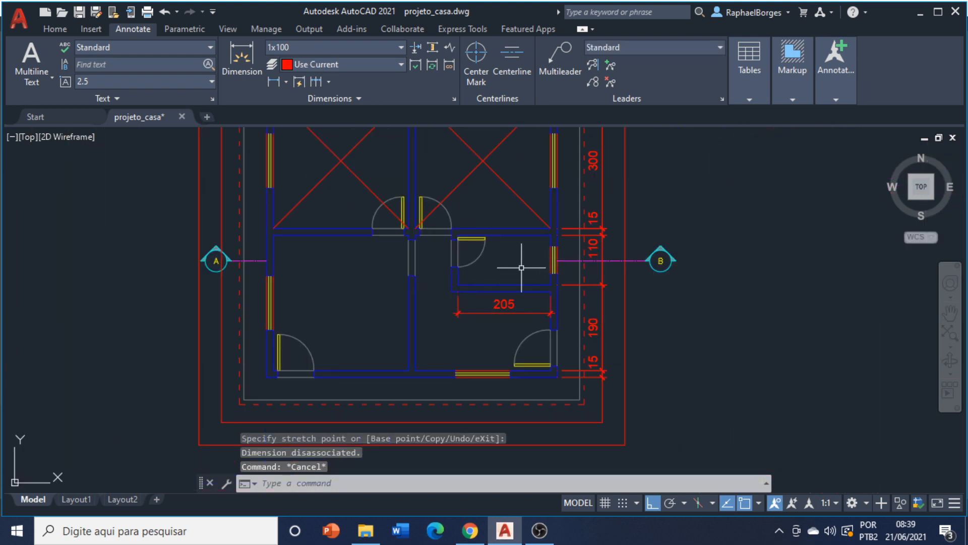
# Draw a polyline diagonal across the small room, from its lower-left to its upper-right inner corner
pyautogui.press('Return')
pyautogui.scroll(5, 504, 266)
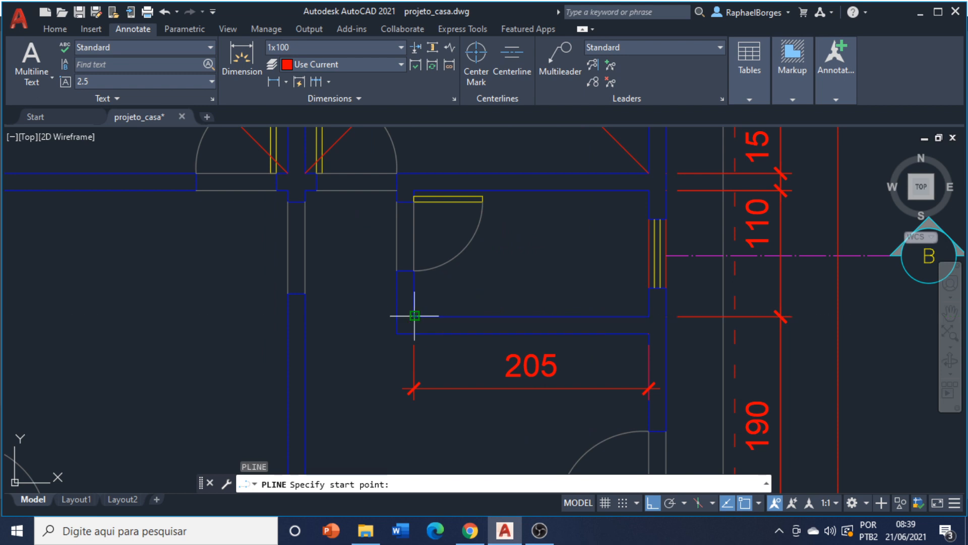
pyautogui.click(412, 315)
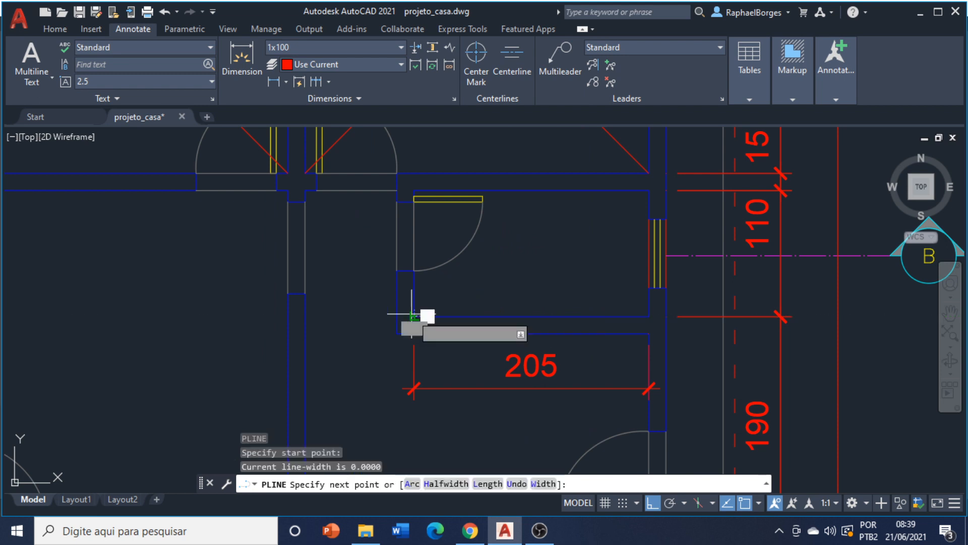
pyautogui.click(649, 190)
pyautogui.press('Return')
# Draw the crossing polyline diagonal in the small room, from its upper-left to its lower-right inner corner
pyautogui.write('pl')
pyautogui.press('Return')
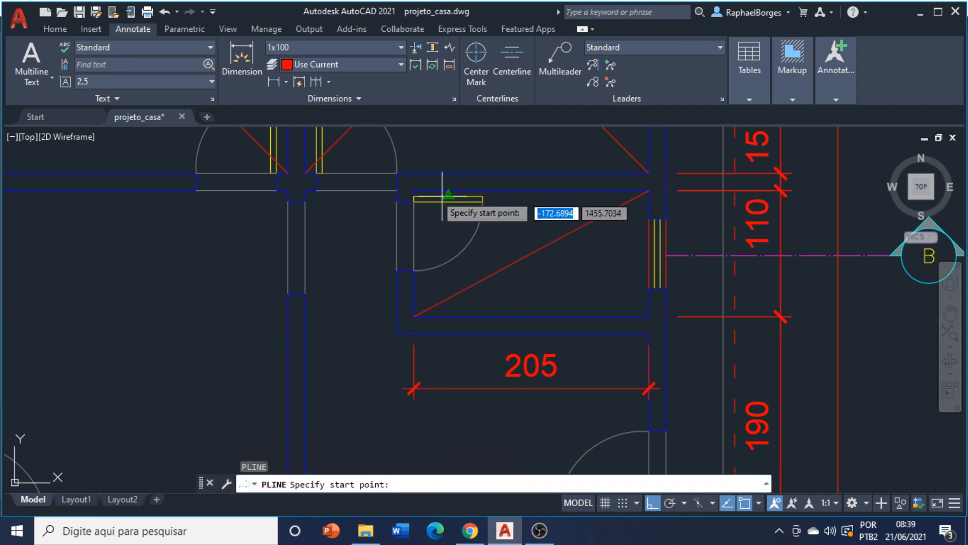
pyautogui.click(414, 190)
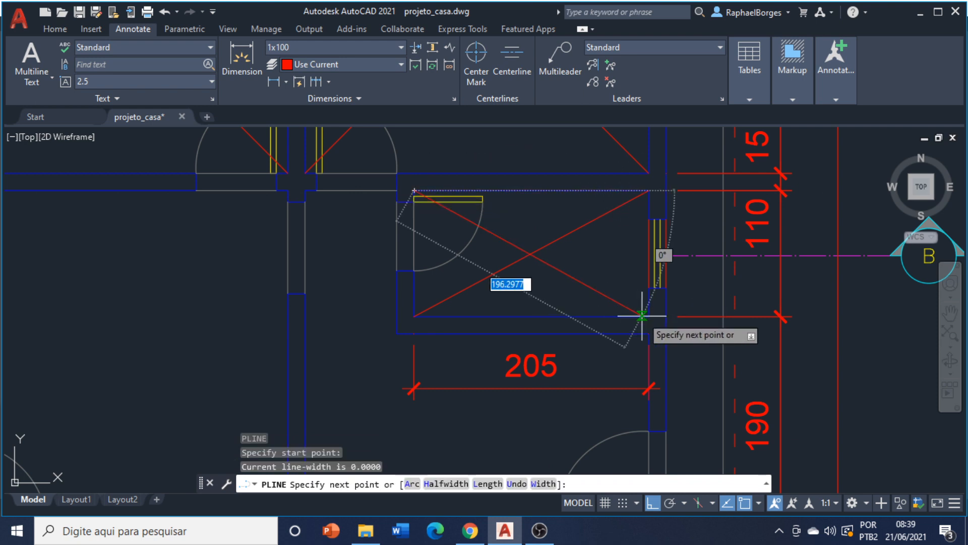
pyautogui.click(647, 318)
pyautogui.scroll(-2, 643, 323)
pyautogui.moveTo(644, 323); pyautogui.dragTo(620, 263, button='middle')
pyautogui.press('Return')
pyautogui.scroll(-2, 622, 262)
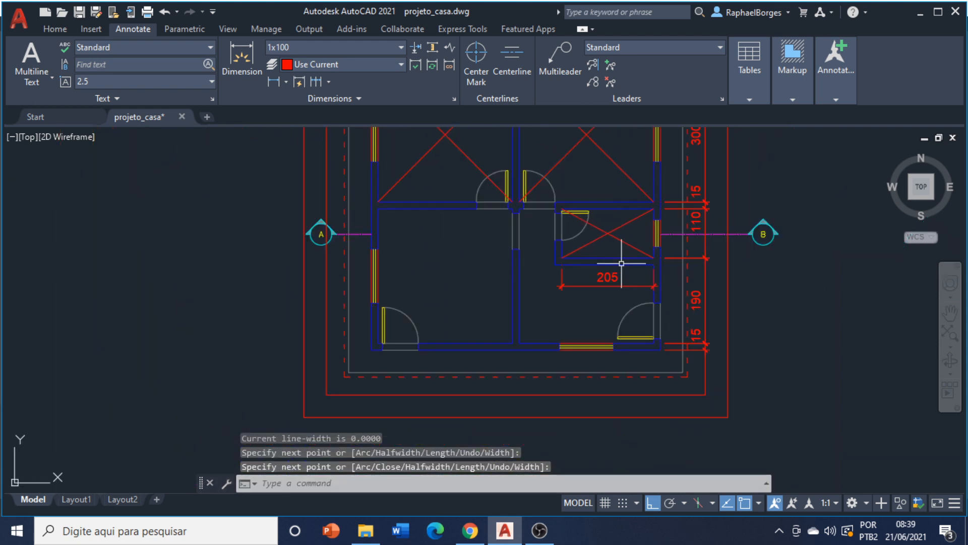
# Delete the 190 dimension and the 15 wall dimension below it from the right-hand vertical chain
pyautogui.moveTo(551, 334)
pyautogui.mouseDown(button='middle')
pyautogui.moveTo(589, 326)
pyautogui.moveTo(602, 335)
pyautogui.moveTo(547, 374)
pyautogui.mouseUp(button='middle')
pyautogui.scroll(2, 609, 321)
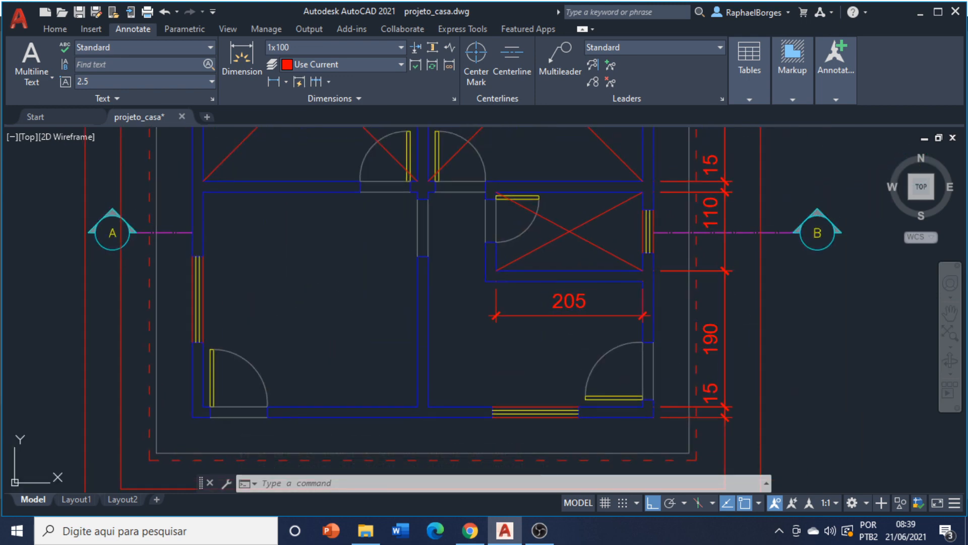
pyautogui.click(726, 308)
pyautogui.press('Delete')
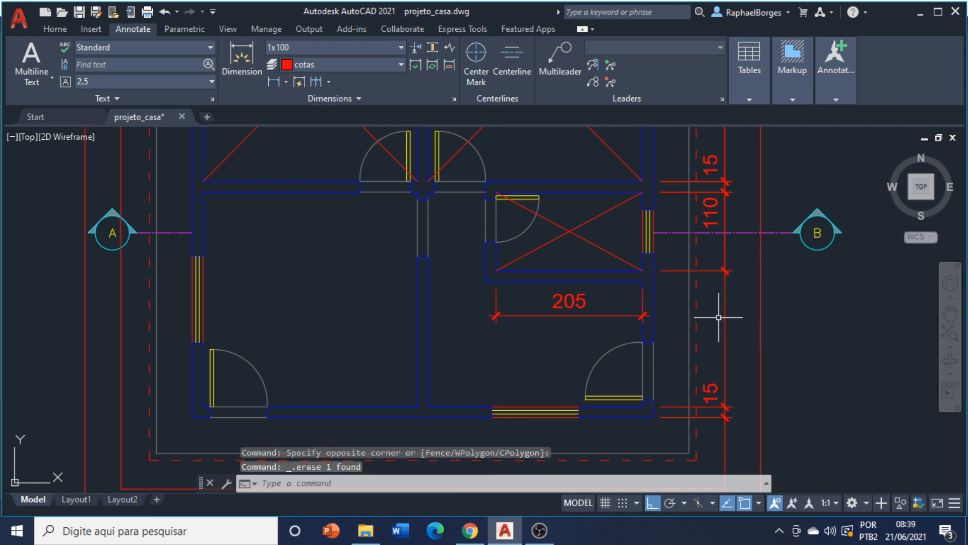
pyautogui.click(710, 397)
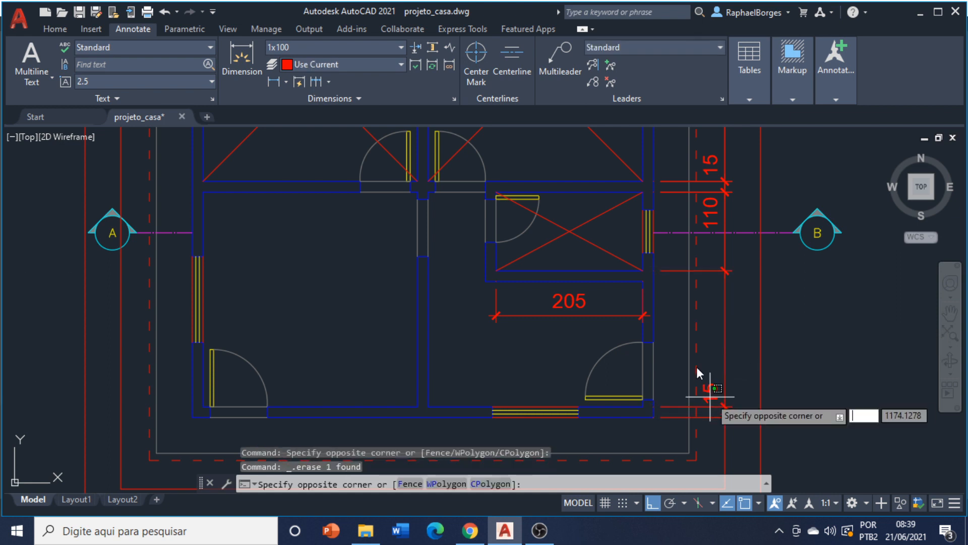
pyautogui.click(715, 380)
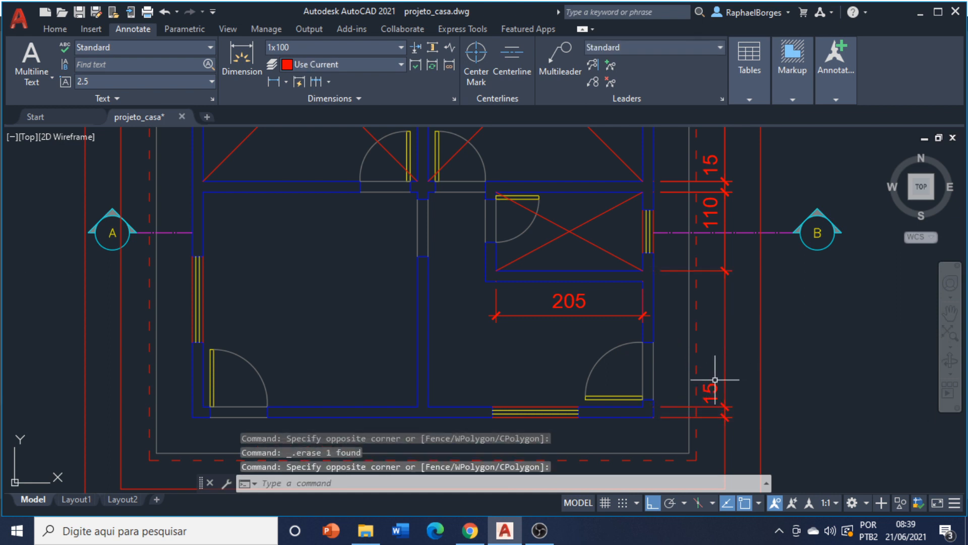
pyautogui.click(714, 383)
pyautogui.press('Delete')
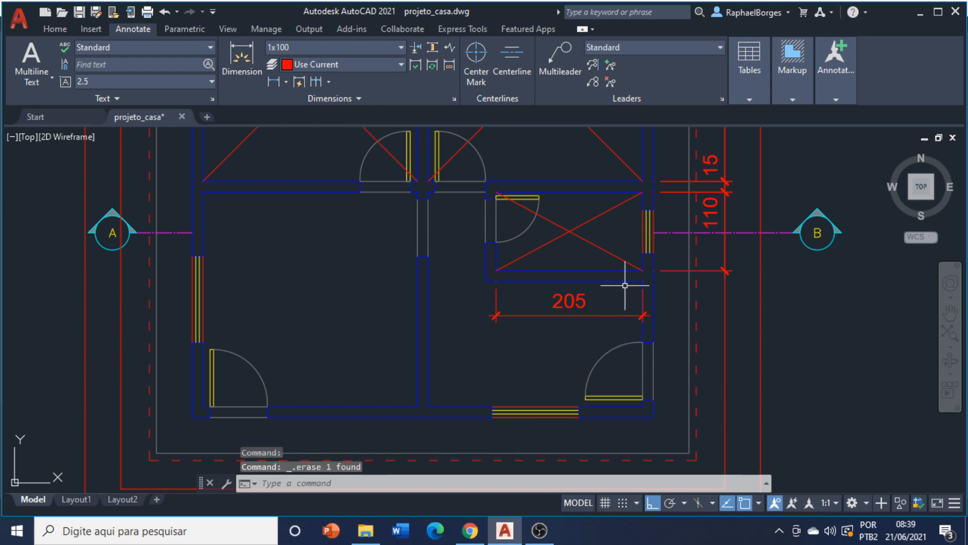
pyautogui.scroll(-3, 630, 276)
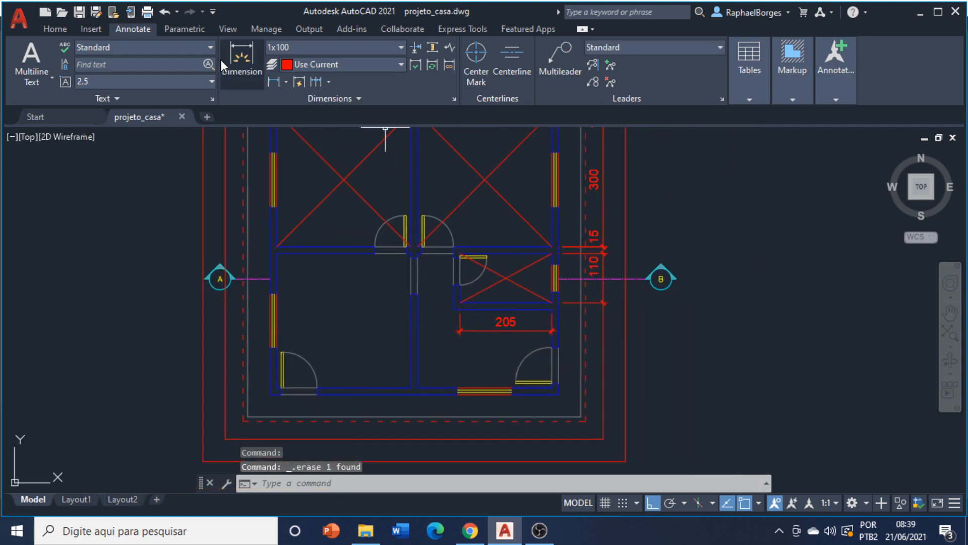
pyautogui.click(243, 56)
pyautogui.click(691, 367)
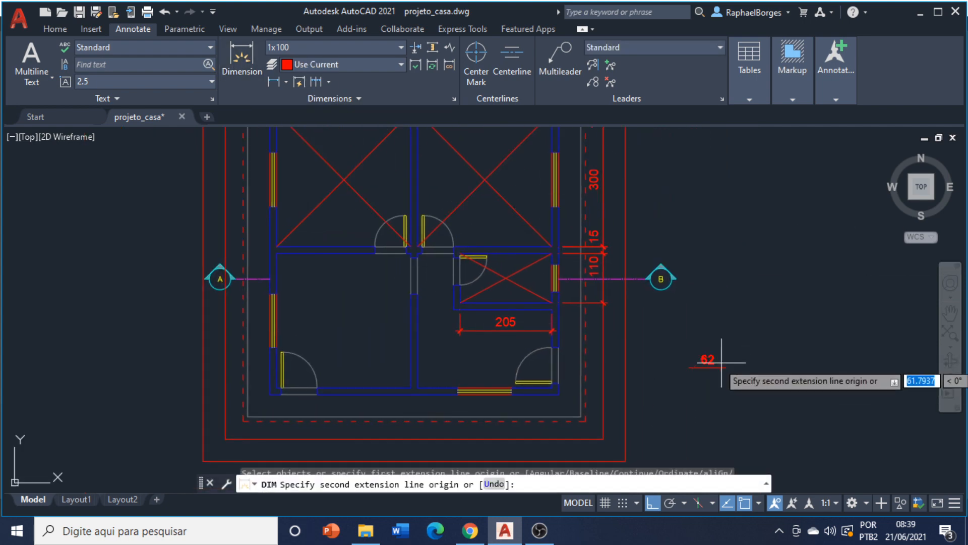
pyautogui.click(771, 364)
pyautogui.click(783, 302)
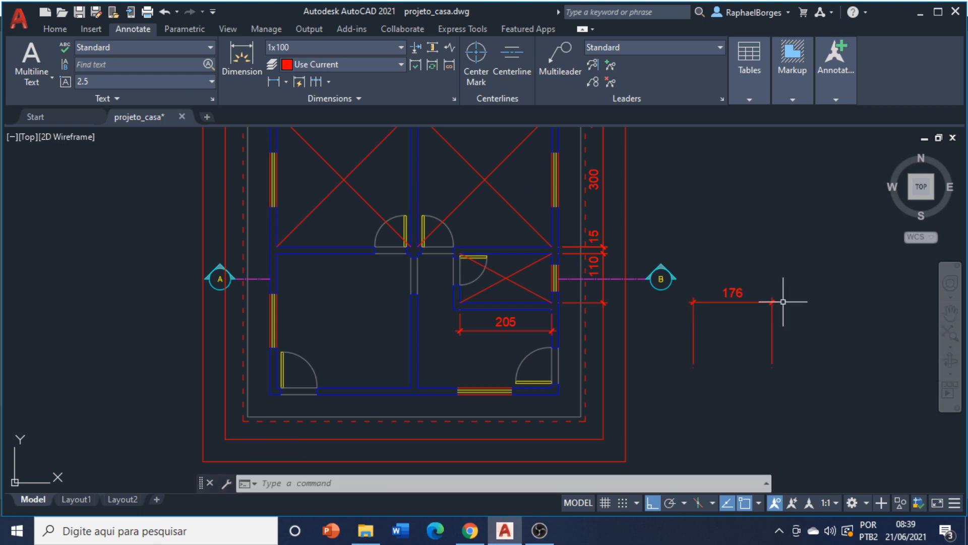
pyautogui.click(878, 298)
pyautogui.click(742, 312)
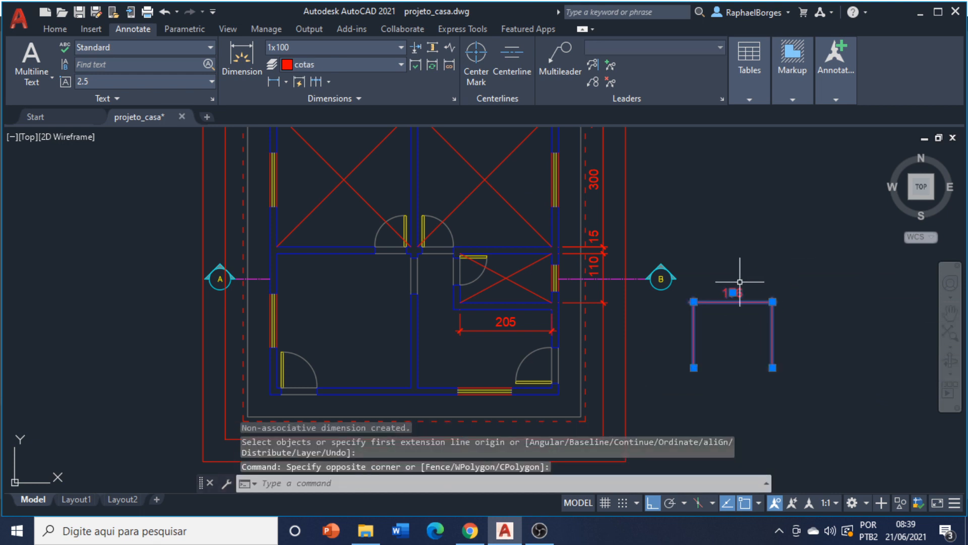
pyautogui.press('Delete')
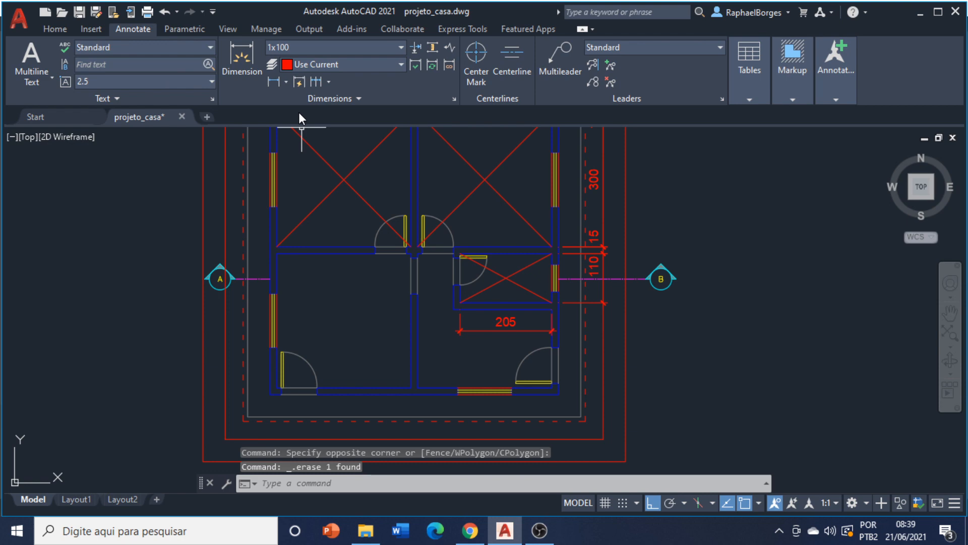
# Continue the right-hand chain from the 110 dimension across the small room's lower wall, the lower-right room's interior and the bottom exterior wall
pyautogui.click(316, 82)
pyautogui.scroll(4, 535, 258)
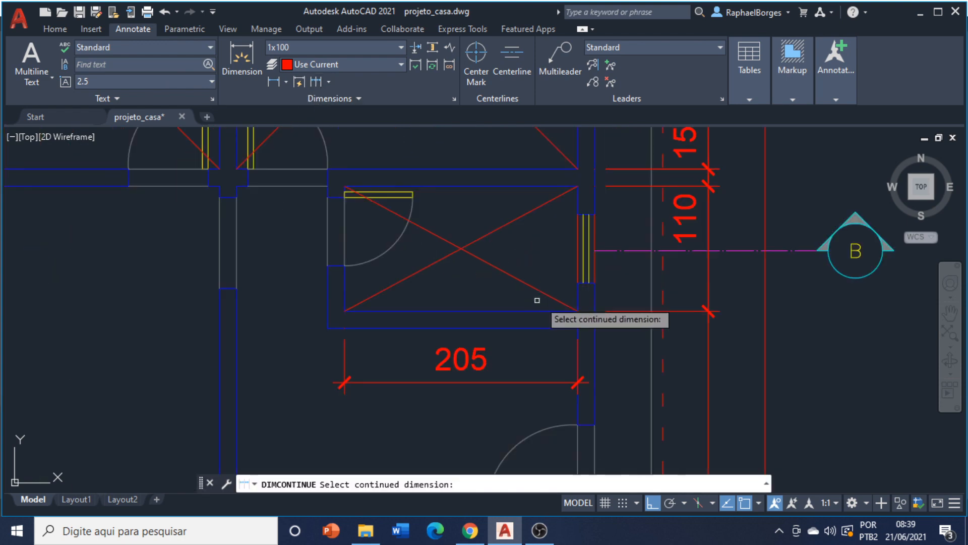
pyautogui.click(672, 311)
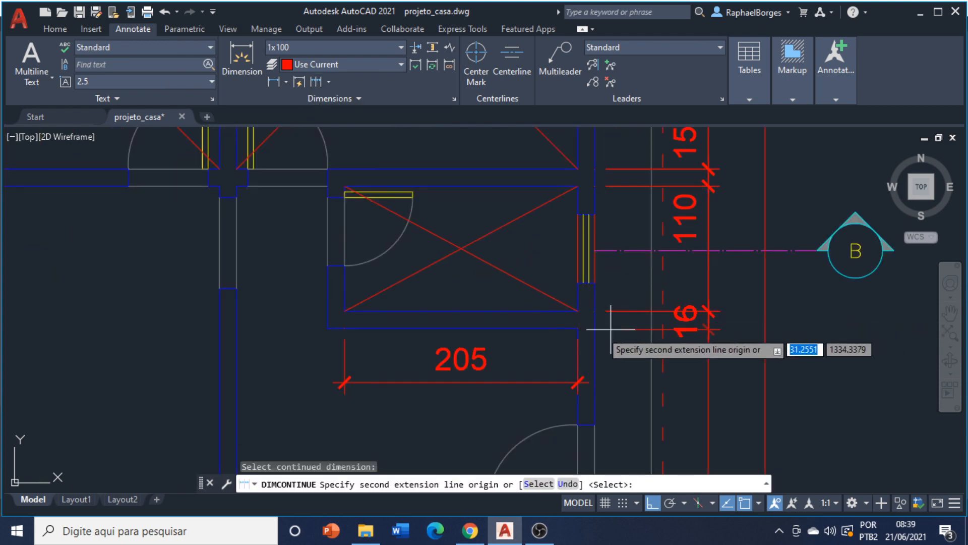
pyautogui.click(577, 327)
pyautogui.scroll(-4, 557, 362)
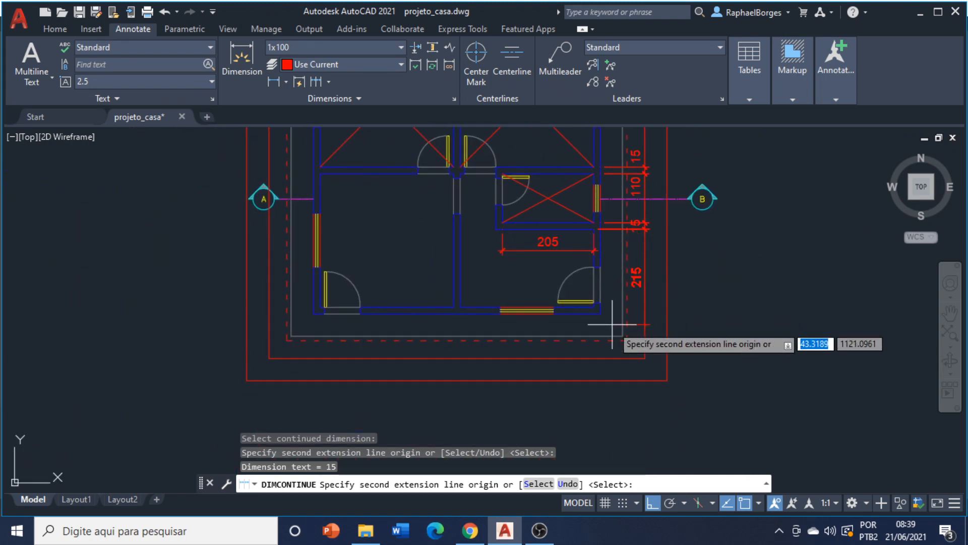
pyautogui.scroll(4, 612, 325)
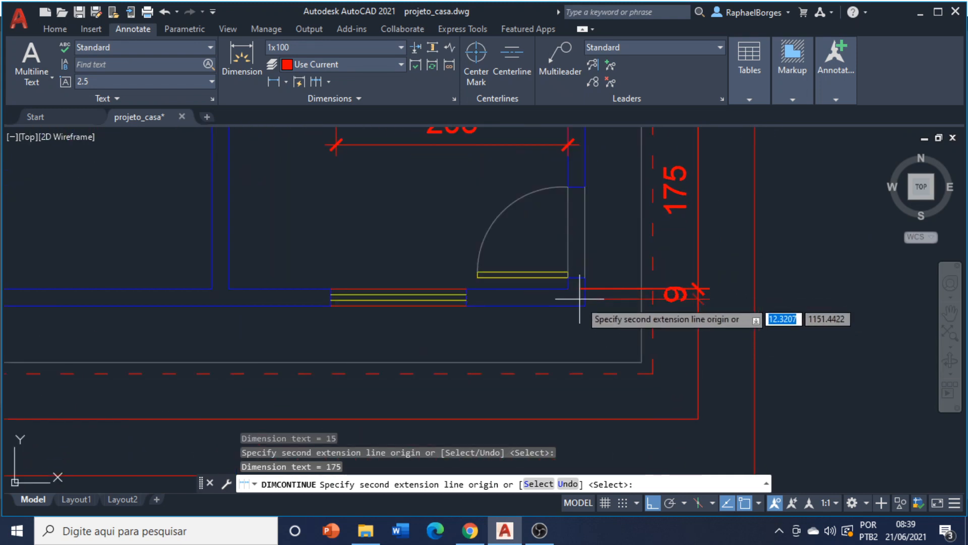
pyautogui.press('Escape')
# Stretch the inner extension line origin of the bottom exterior wall's dimension out to the right wall's outer face
pyautogui.scroll(5, 567, 297)
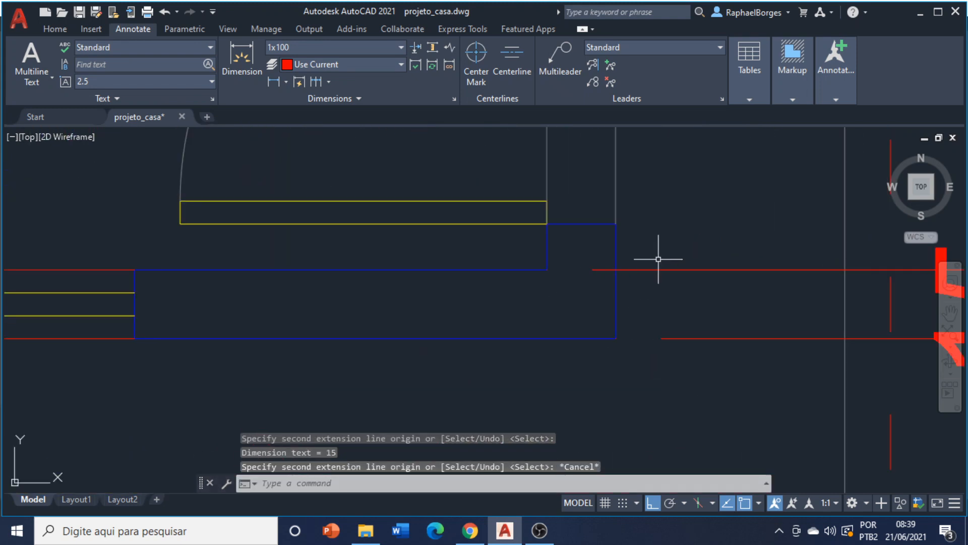
pyautogui.click(674, 283)
pyautogui.click(558, 273)
pyautogui.click(547, 269)
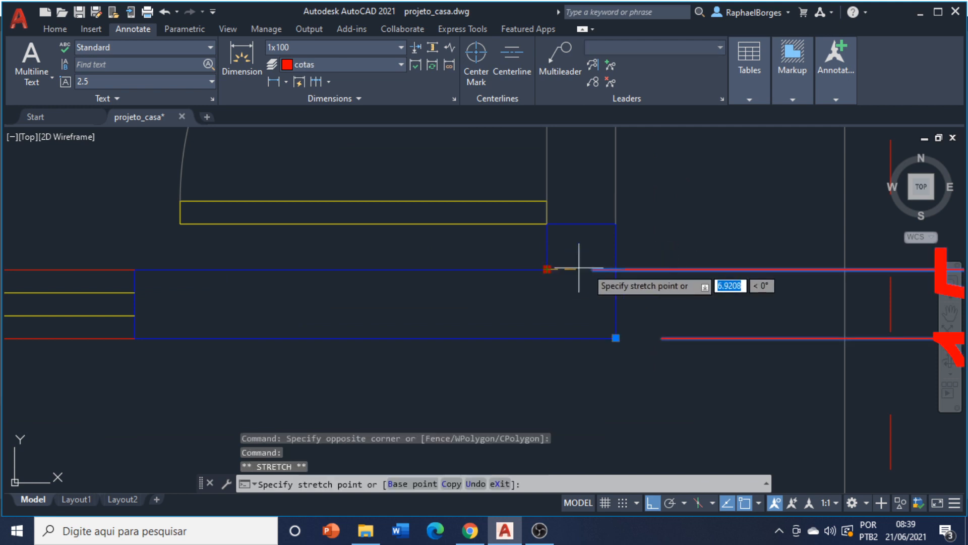
pyautogui.click(616, 269)
pyautogui.press('Escape')
pyautogui.scroll(-5, 563, 295)
pyautogui.moveTo(561, 312); pyautogui.dragTo(555, 375, button='middle')
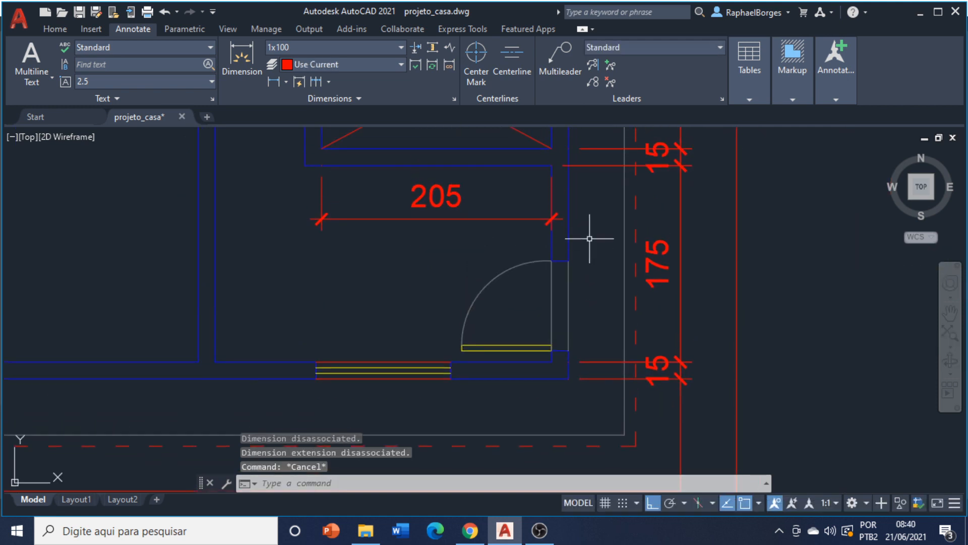
# Stretch the inner extension line origin of the small room's lower wall dimension out to the right wall's outer face
pyautogui.moveTo(589, 238); pyautogui.dragTo(586, 370, button='middle')
pyautogui.scroll(5, 599, 295)
pyautogui.click(601, 285)
pyautogui.click(510, 309)
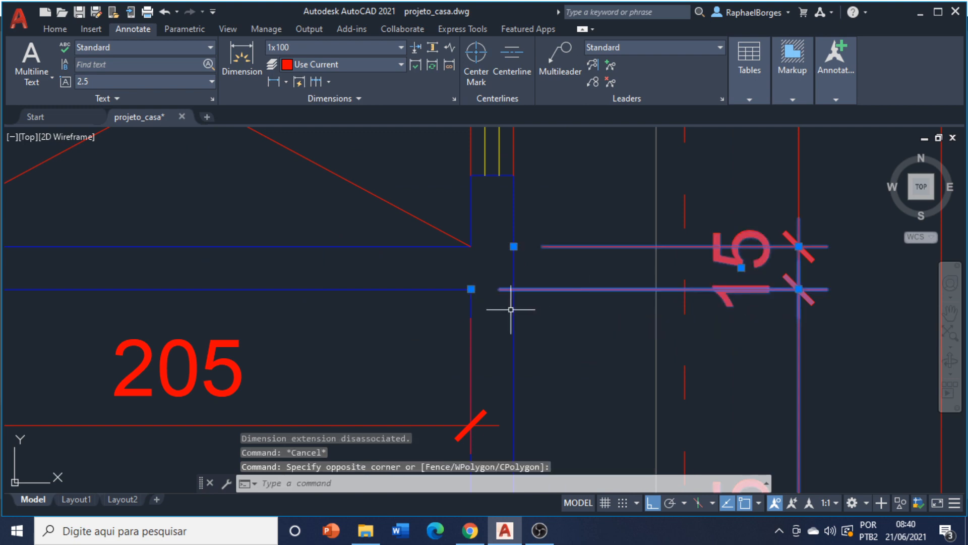
pyautogui.click(471, 289)
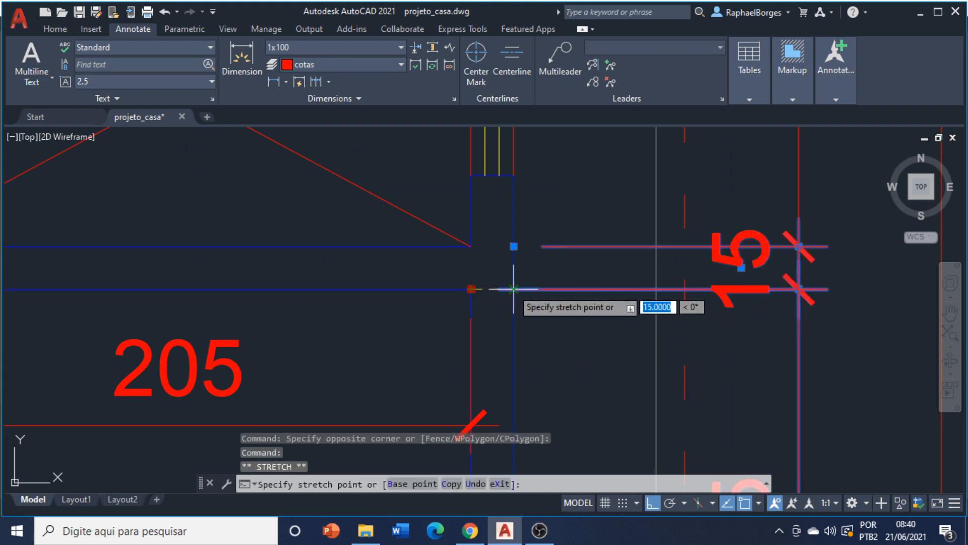
pyautogui.press('Escape')
pyautogui.scroll(-3, 525, 296)
pyautogui.scroll(5, 648, 224)
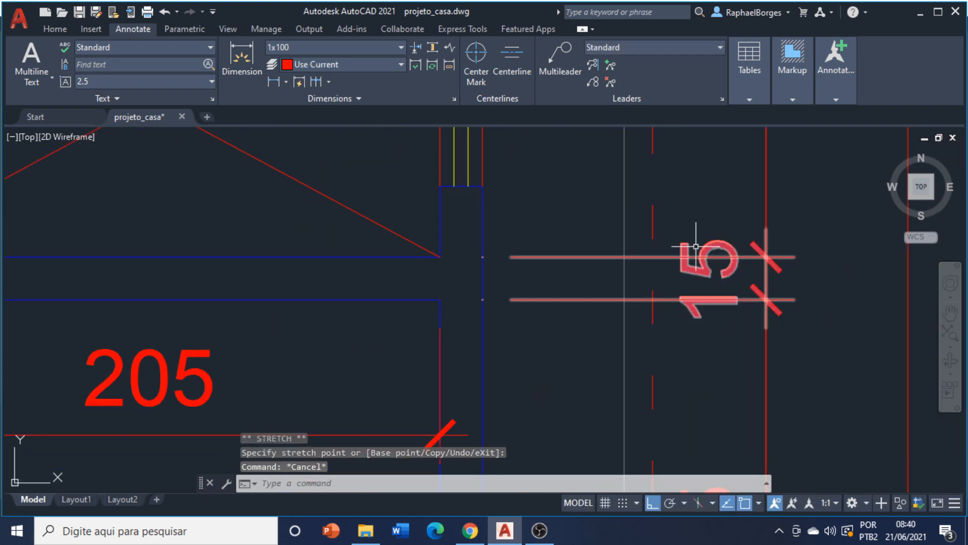
# Turn off object snap and move the text of the small room's lower wall dimension straight up, clear of its extension lines
pyautogui.click(696, 247)
pyautogui.click(710, 245)
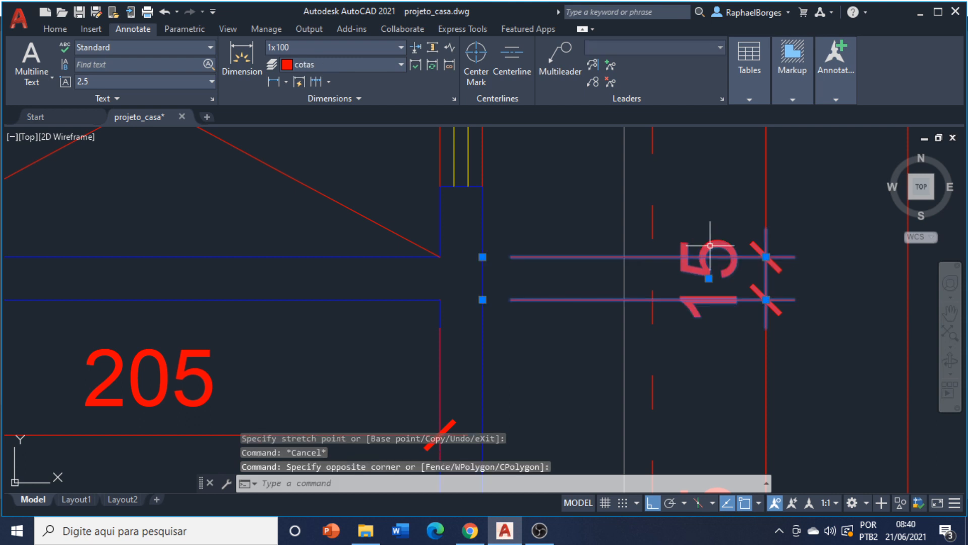
pyautogui.press('F3')
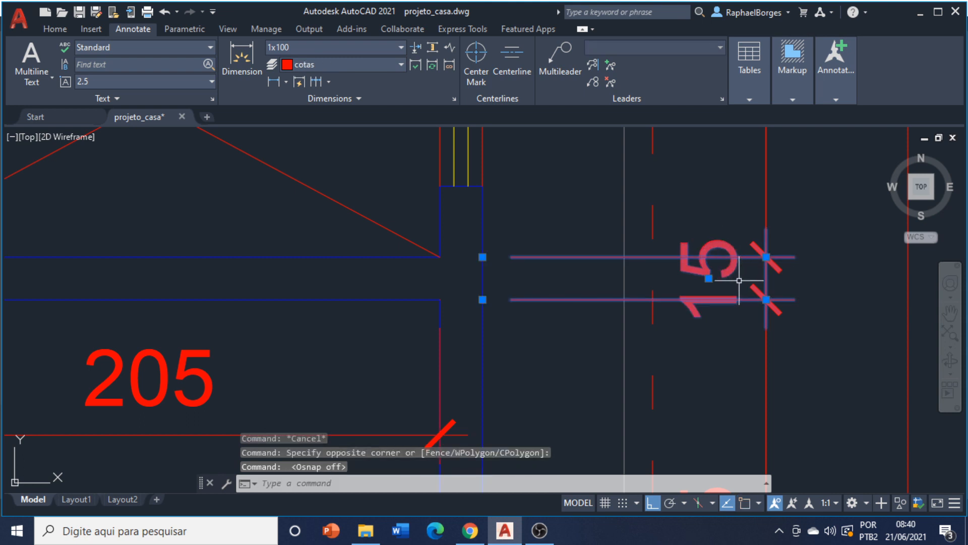
pyautogui.click(709, 277)
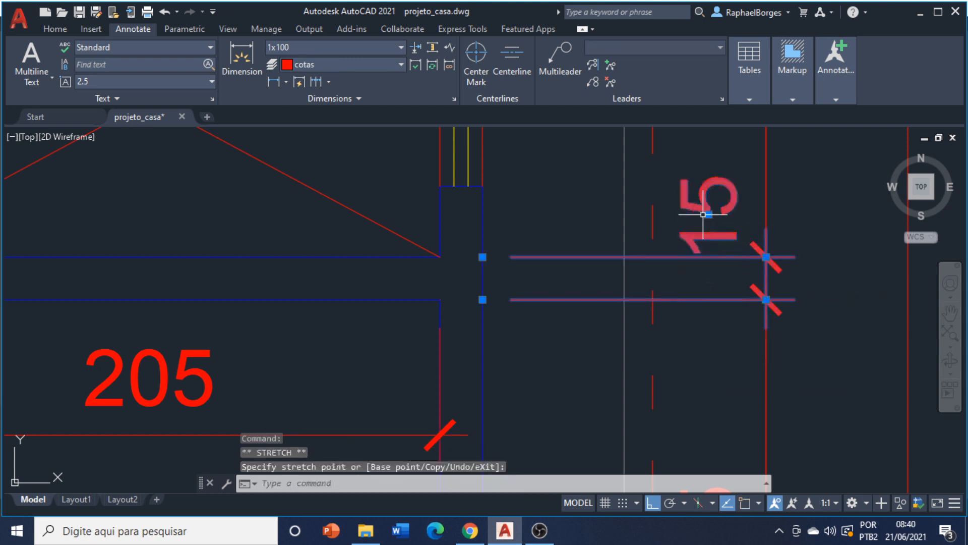
pyautogui.scroll(-2, 677, 254)
pyautogui.scroll(-3, 677, 254)
pyautogui.scroll(3, 682, 320)
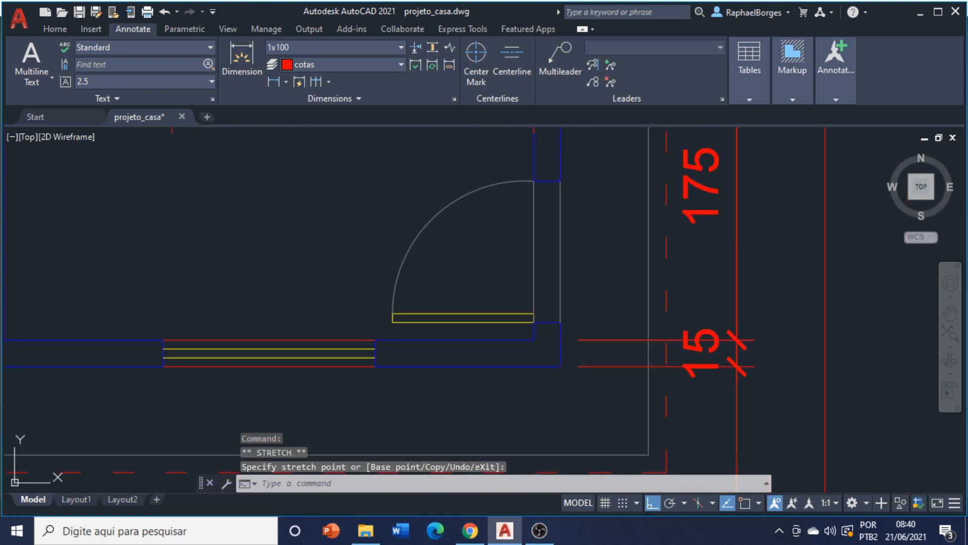
# Move the text of the bottom exterior wall's dimension straight up, above its extension lines
pyautogui.click(702, 352)
pyautogui.click(702, 352)
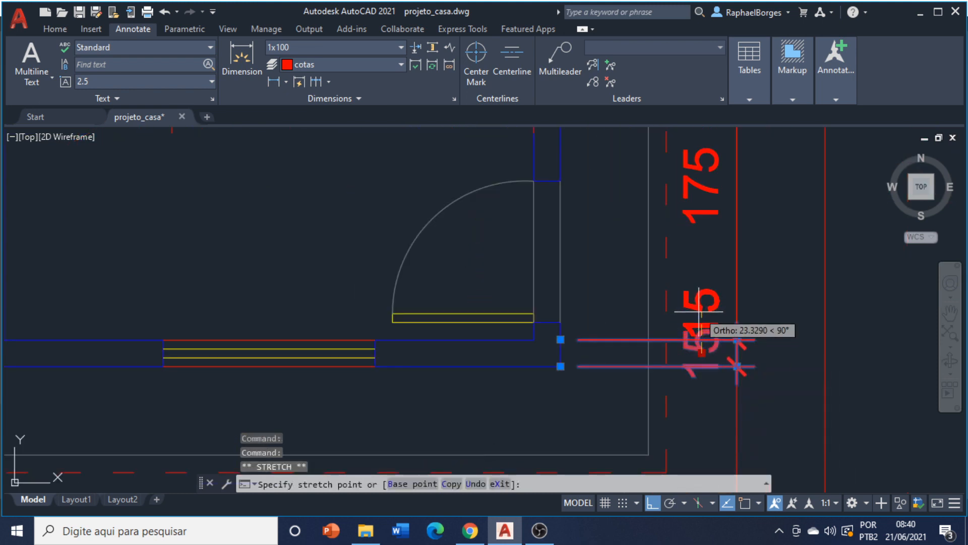
pyautogui.press('Escape')
pyautogui.scroll(-5, 635, 331)
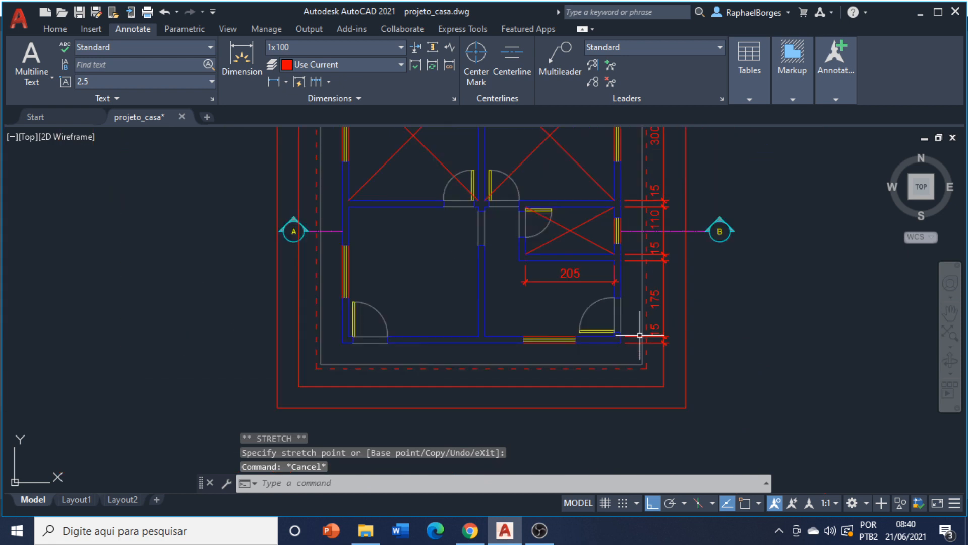
pyautogui.moveTo(642, 328); pyautogui.dragTo(632, 358, button='middle')
pyautogui.moveTo(540, 373); pyautogui.dragTo(556, 369, button='middle')
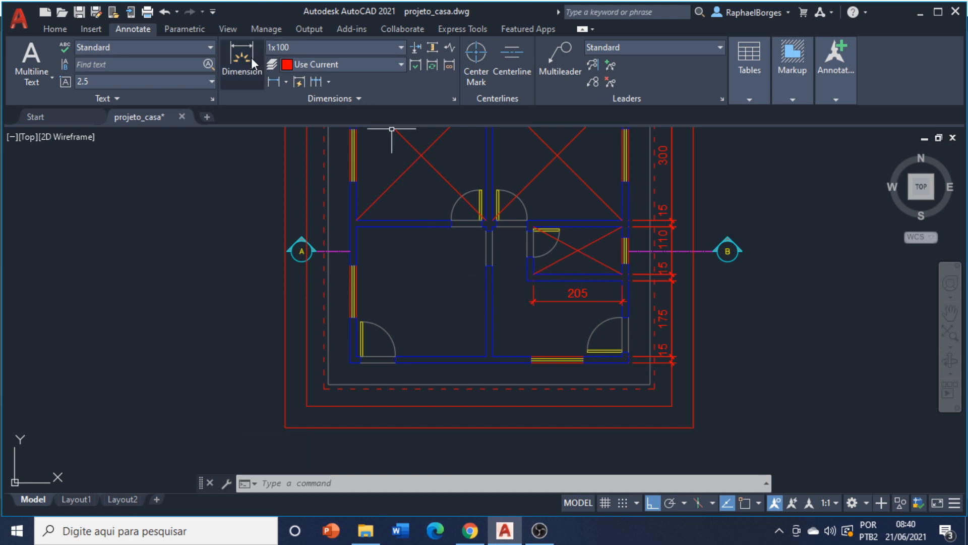
# Turn object snap back on and dimension the lower-right room's interior width between its lower inner corners, placing it on the inner red guide line below the house
pyautogui.scroll(3, 644, 411)
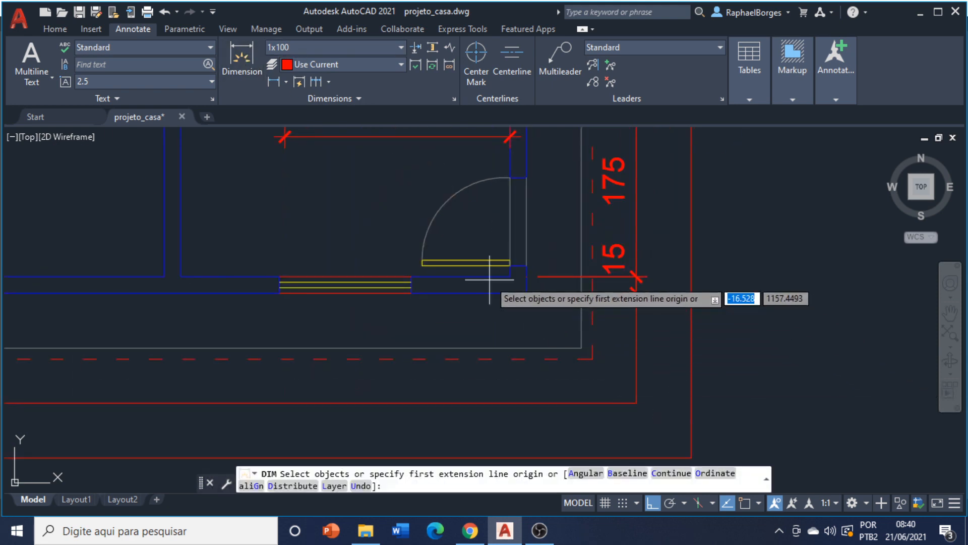
pyautogui.scroll(5, 494, 279)
pyautogui.press('Return')
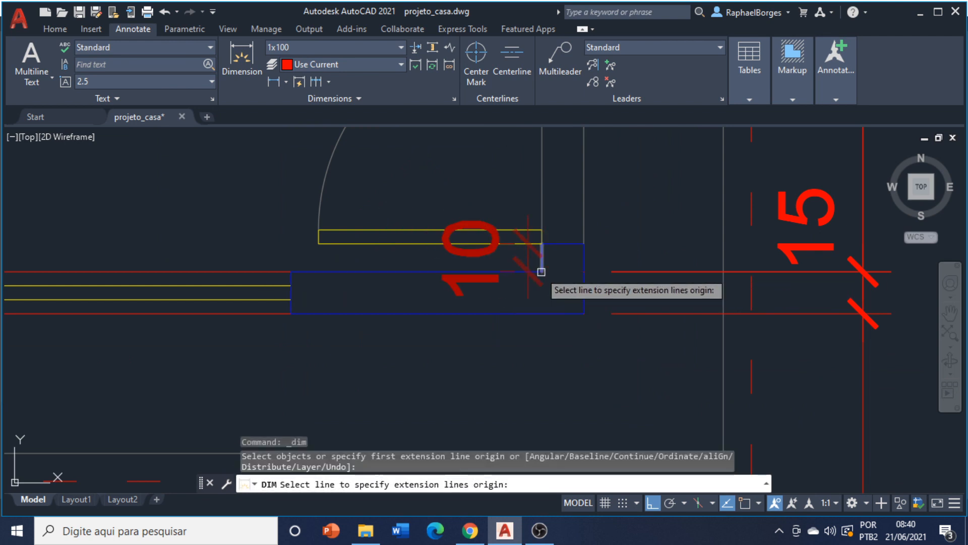
pyautogui.press('Escape')
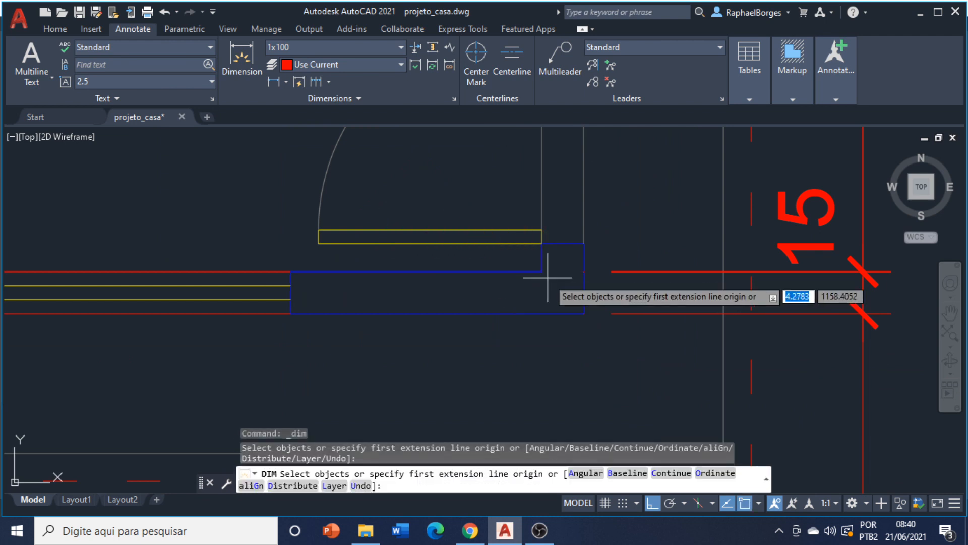
pyautogui.click(542, 271)
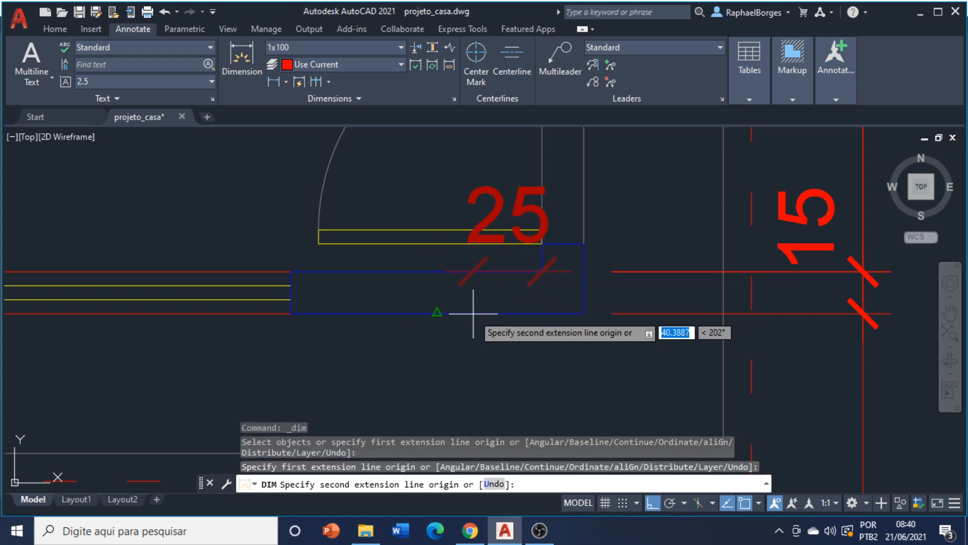
pyautogui.scroll(-4, 429, 303)
pyautogui.scroll(3, 287, 298)
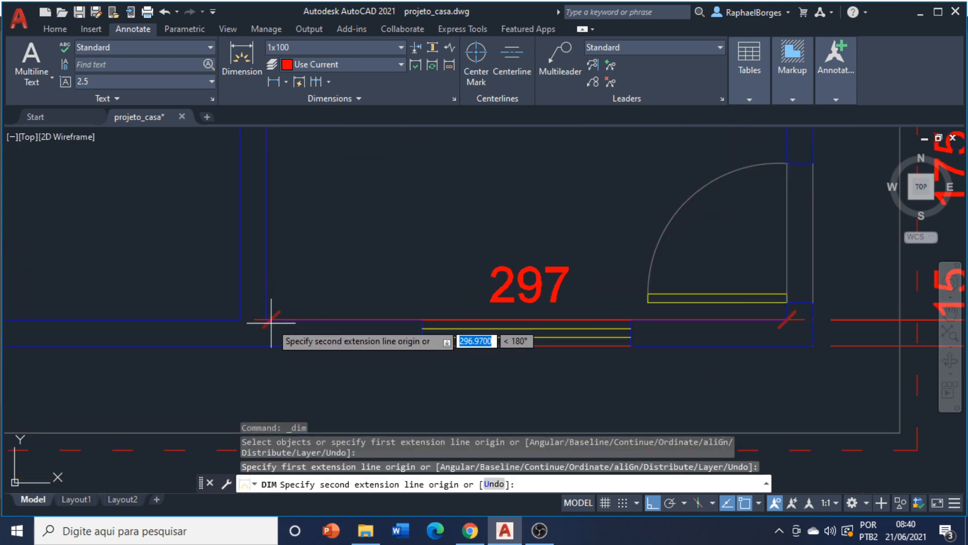
pyautogui.click(247, 319)
pyautogui.scroll(-5, 346, 315)
pyautogui.scroll(4, 347, 316)
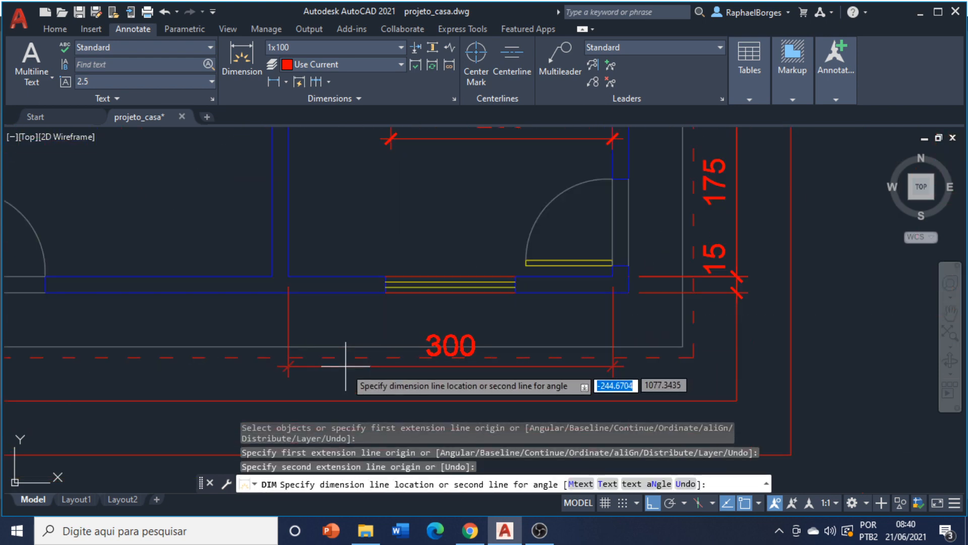
pyautogui.click(323, 401)
pyautogui.press('Escape')
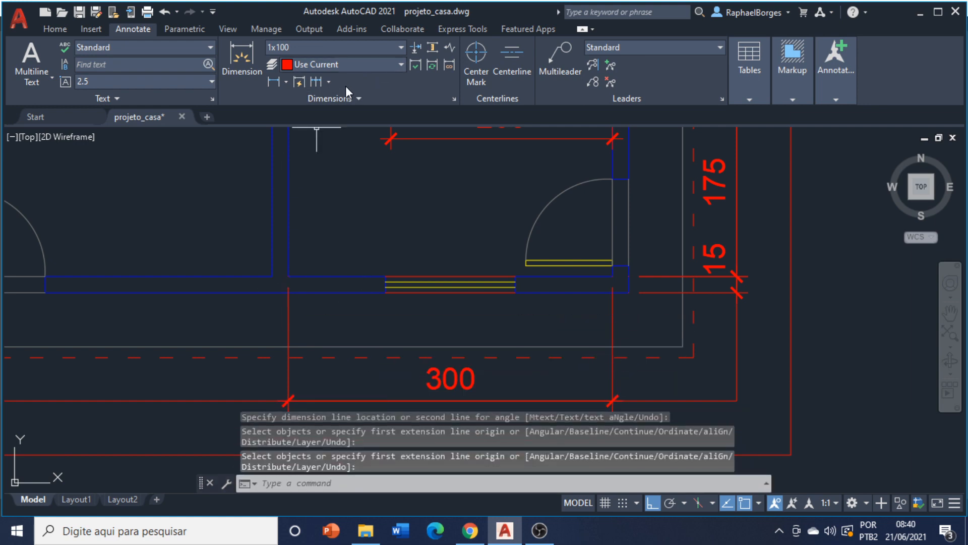
# Continue the lower chain leftward from the lower-right room's width dimension across the partition, the lower-left room and the left exterior wall
pyautogui.click(316, 82)
pyautogui.click(272, 276)
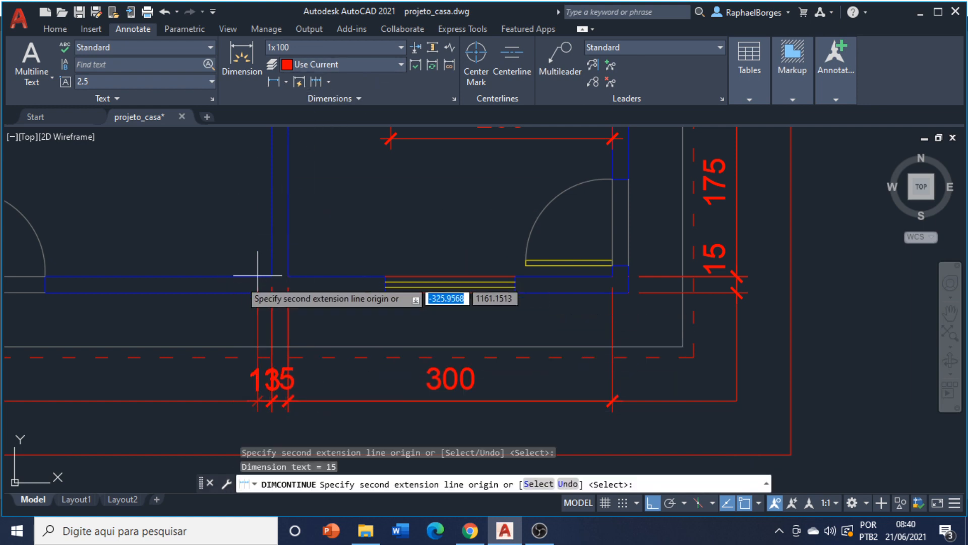
pyautogui.moveTo(258, 275); pyautogui.dragTo(636, 291, button='middle')
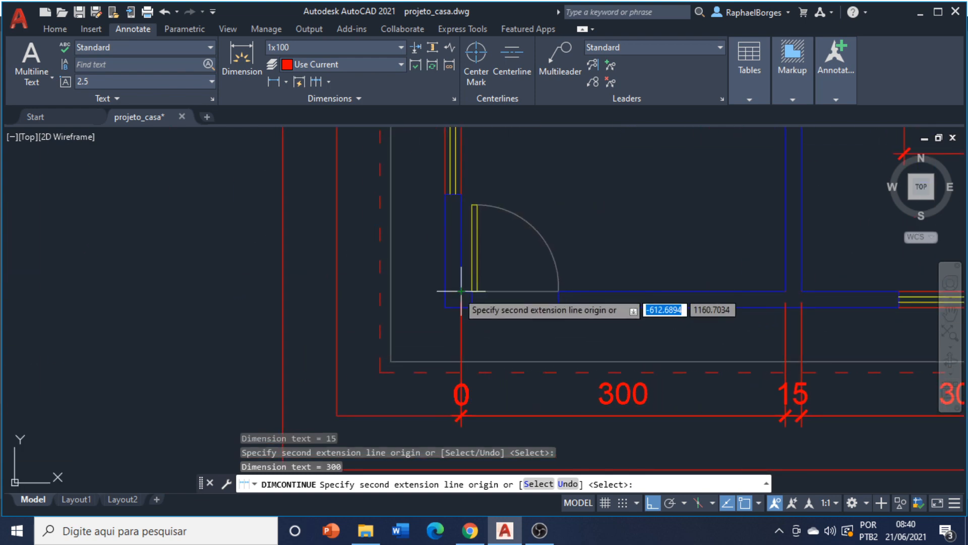
pyautogui.press('Escape')
# Stretch the shared extension line origin of the left wall and lower-left room dimensions down to the bottom wall's outer face
pyautogui.scroll(2, 454, 361)
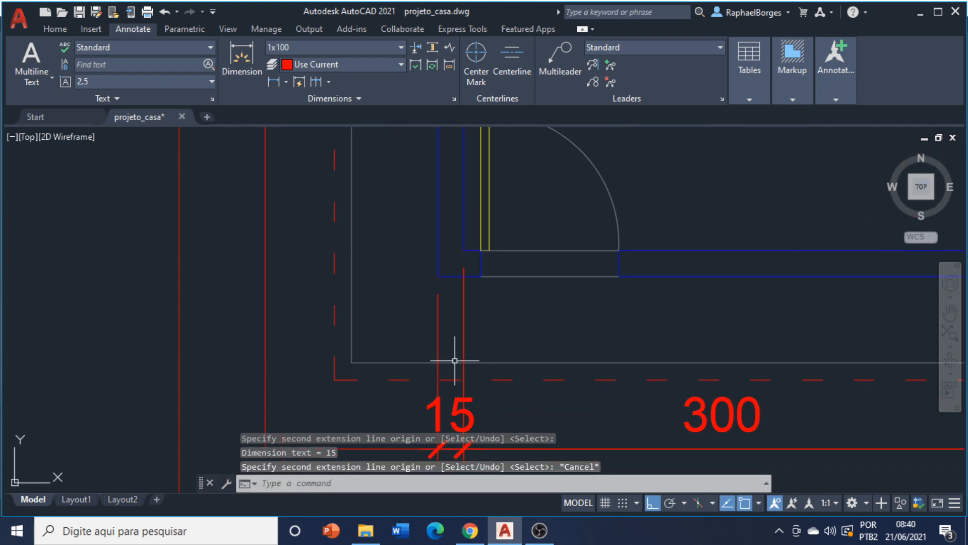
pyautogui.moveTo(454, 361); pyautogui.dragTo(283, 360, button='middle')
pyautogui.scroll(-2, 340, 309)
pyautogui.scroll(2, 389, 286)
pyautogui.click(328, 297)
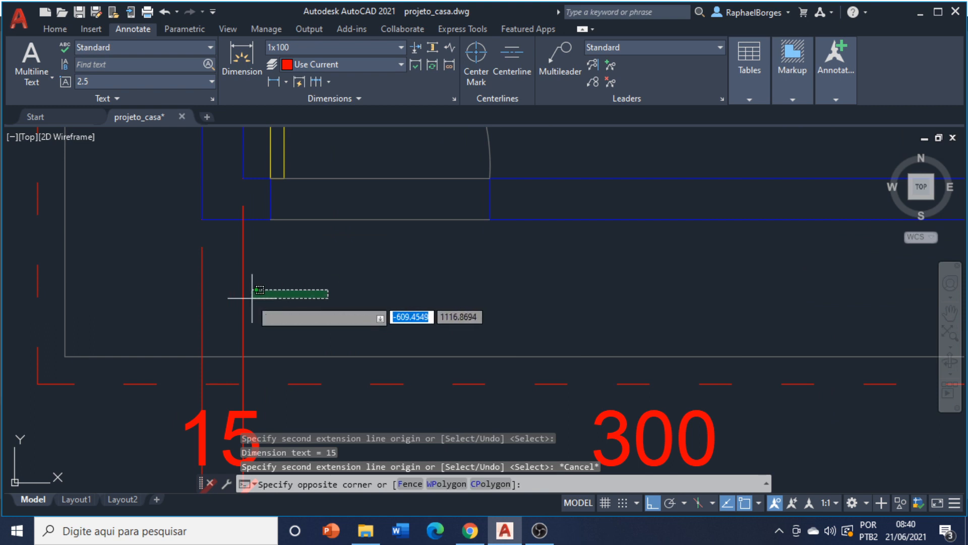
pyautogui.click(239, 209)
pyautogui.click(244, 178)
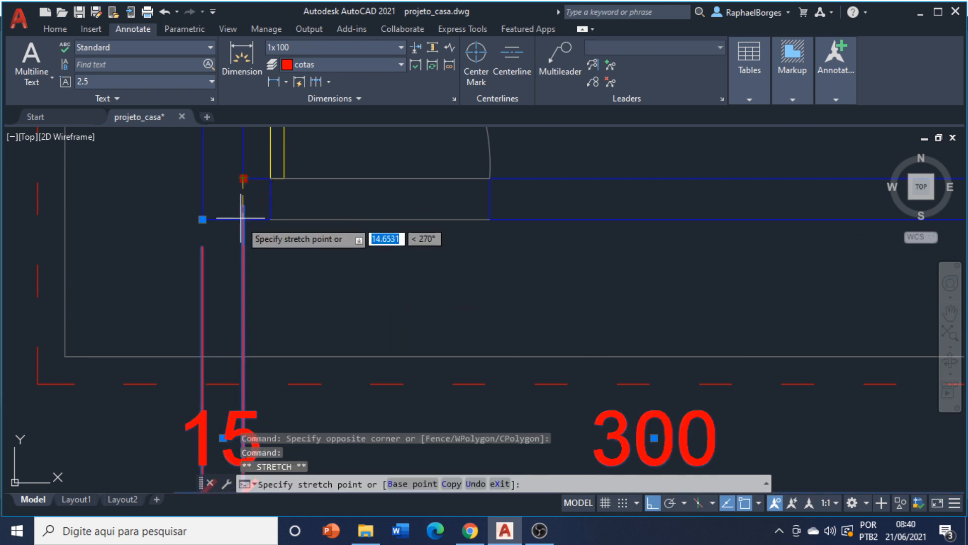
pyautogui.click(202, 219)
# Stretch the chain's extension line origins on both sides of the partition down to the bottom wall's outer face
pyautogui.moveTo(388, 232); pyautogui.dragTo(189, 238, button='middle')
pyautogui.moveTo(643, 282); pyautogui.dragTo(305, 272, button='middle')
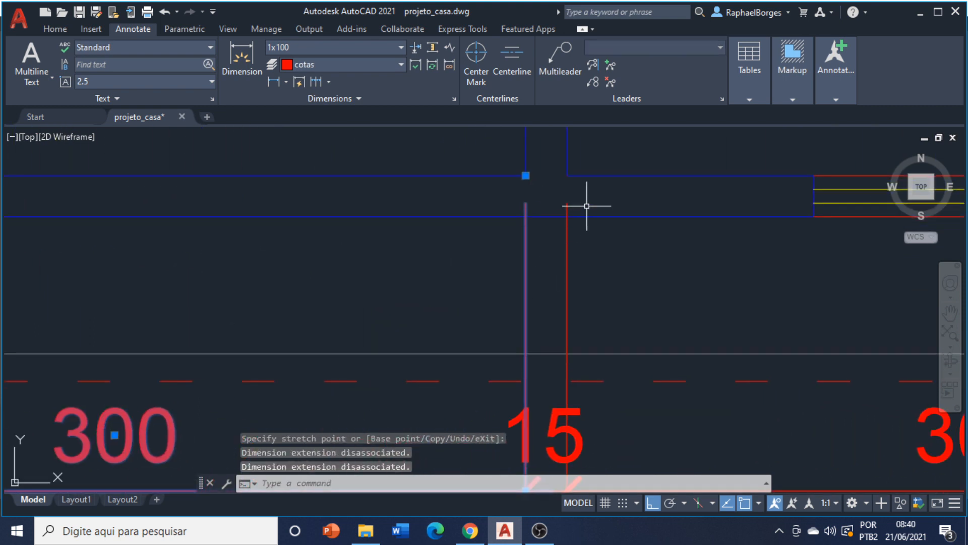
pyautogui.click(526, 176)
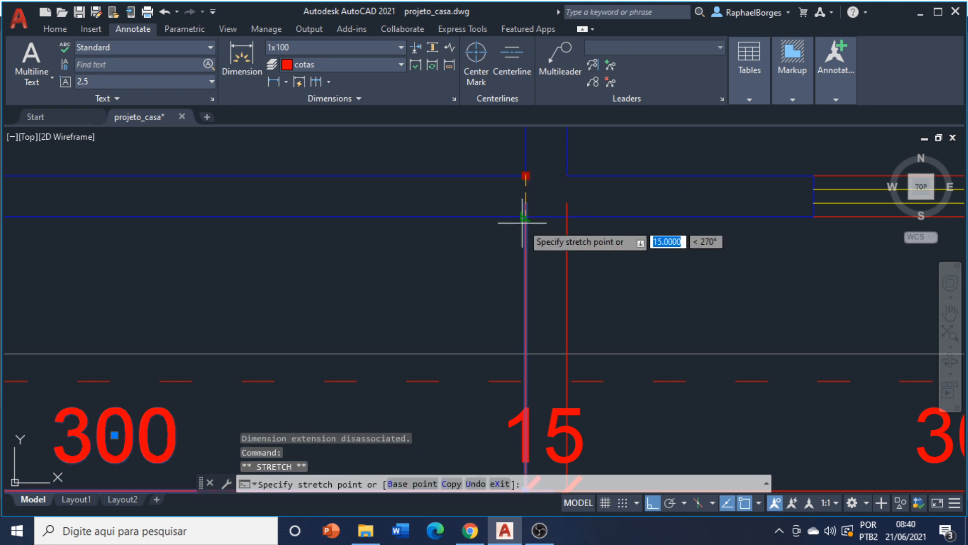
pyautogui.click(526, 216)
pyautogui.click(563, 208)
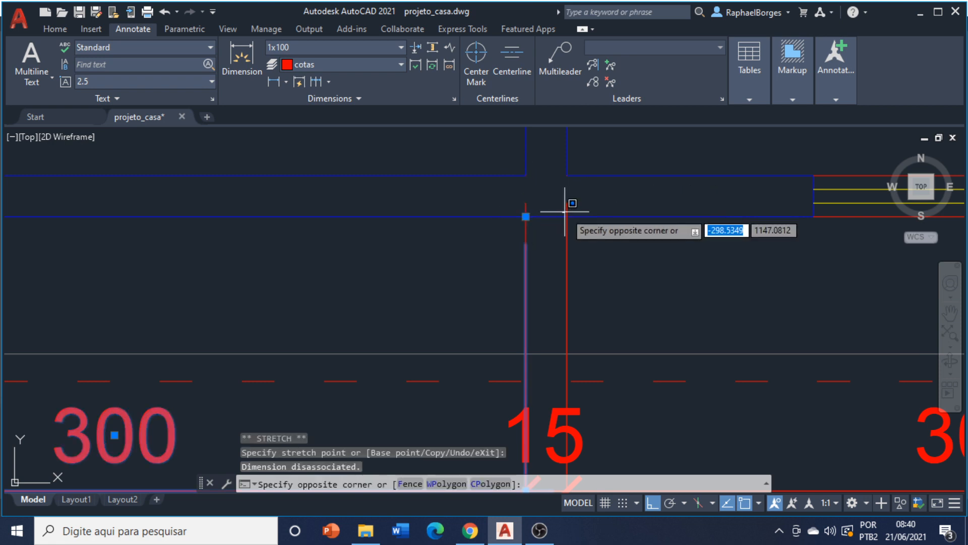
pyautogui.press('Escape')
pyautogui.press('Escape')
pyautogui.click(604, 258)
pyautogui.click(496, 278)
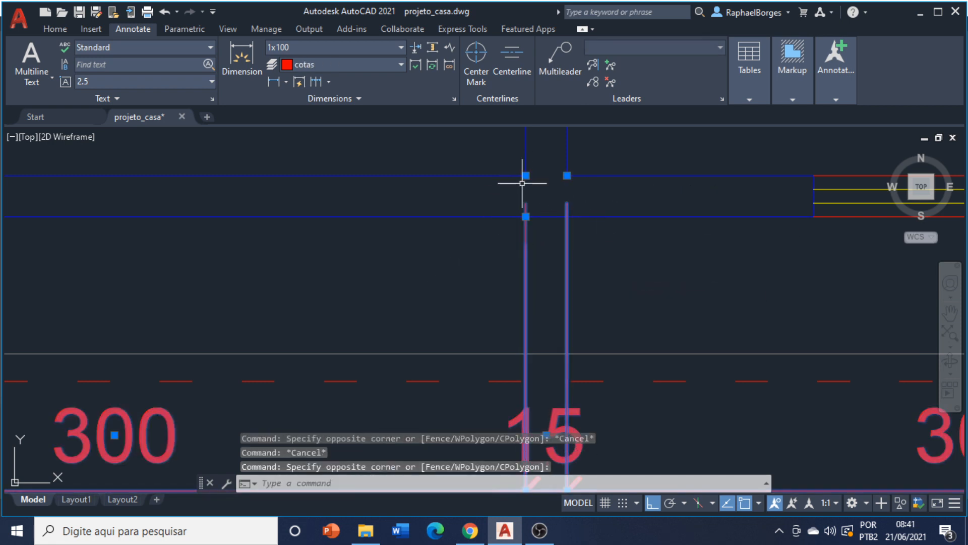
pyautogui.click(526, 176)
pyautogui.click(525, 217)
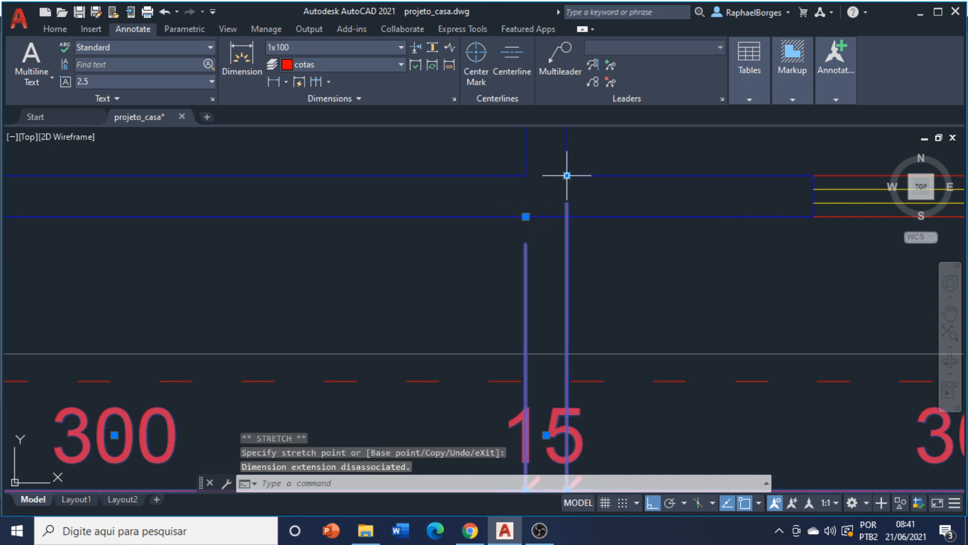
pyautogui.click(567, 216)
# Stretch the right extension line origin of the lower-right room's width dimension down to the bottom wall's outer face
pyautogui.moveTo(796, 235)
pyautogui.mouseDown(button='middle')
pyautogui.moveTo(496, 241)
pyautogui.moveTo(586, 252)
pyautogui.mouseUp(button='middle')
pyautogui.moveTo(938, 255); pyautogui.dragTo(744, 268, button='middle')
pyautogui.click(758, 271)
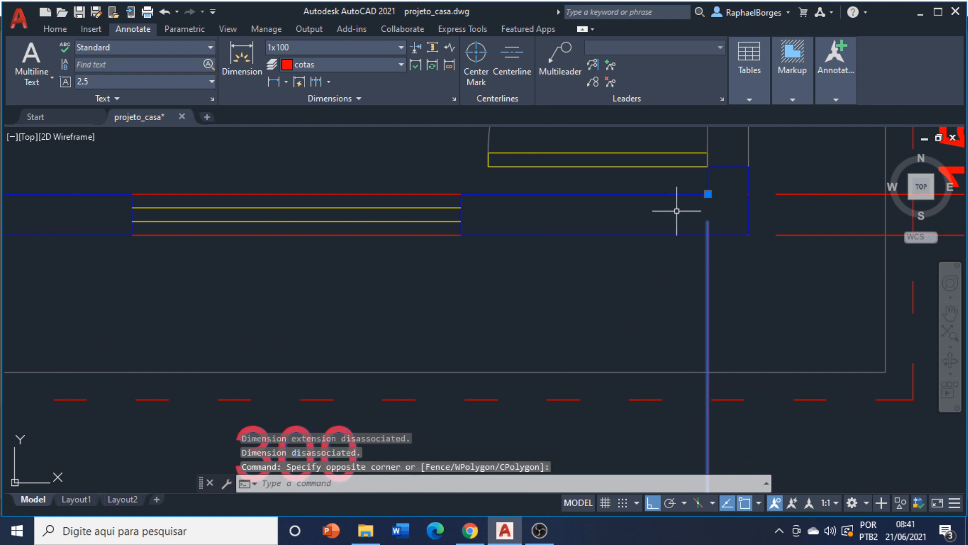
pyautogui.click(703, 191)
pyautogui.click(706, 195)
pyautogui.click(704, 229)
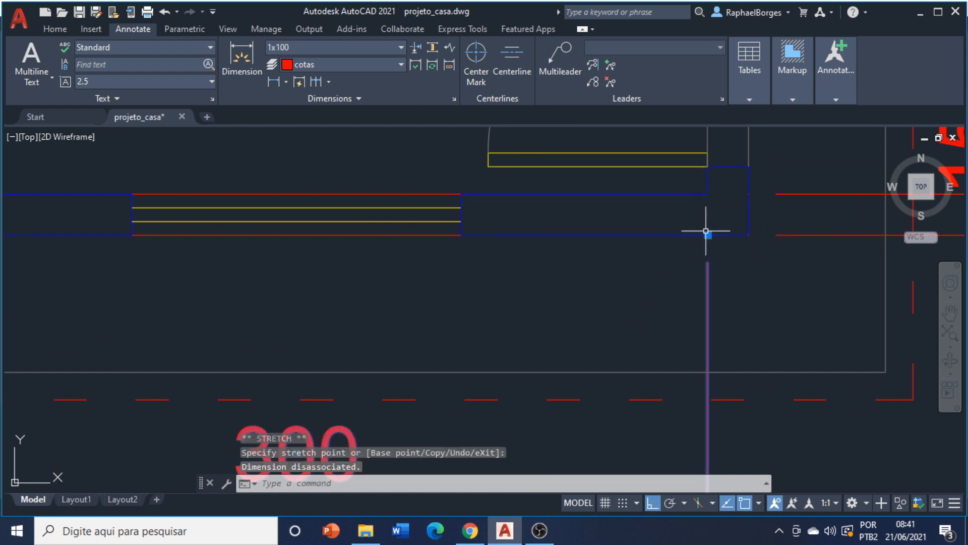
pyautogui.press('Escape')
# Place a throwaway horizontal dimension in the empty area beside the house plan, and erase it
pyautogui.scroll(-8, 657, 243)
pyautogui.scroll(3, 648, 242)
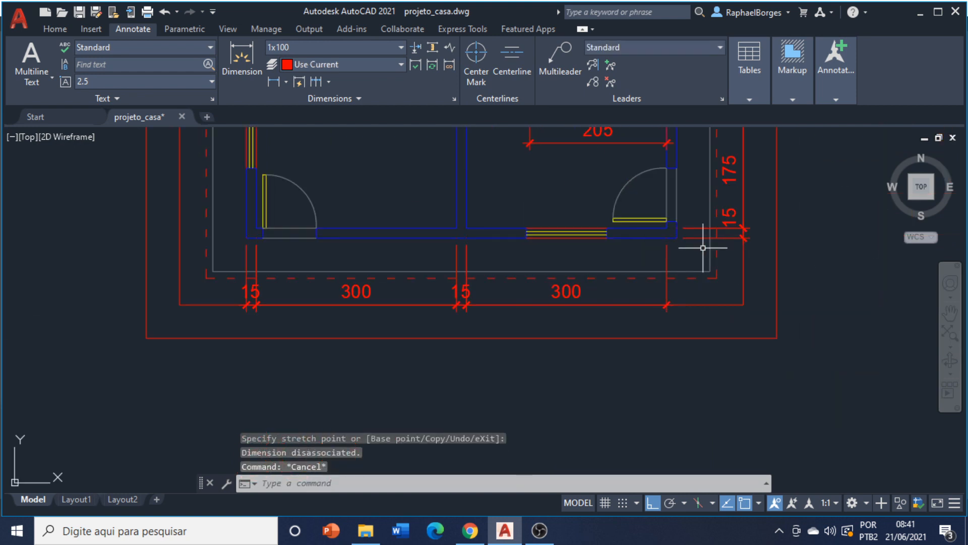
pyautogui.click(243, 57)
pyautogui.click(702, 272)
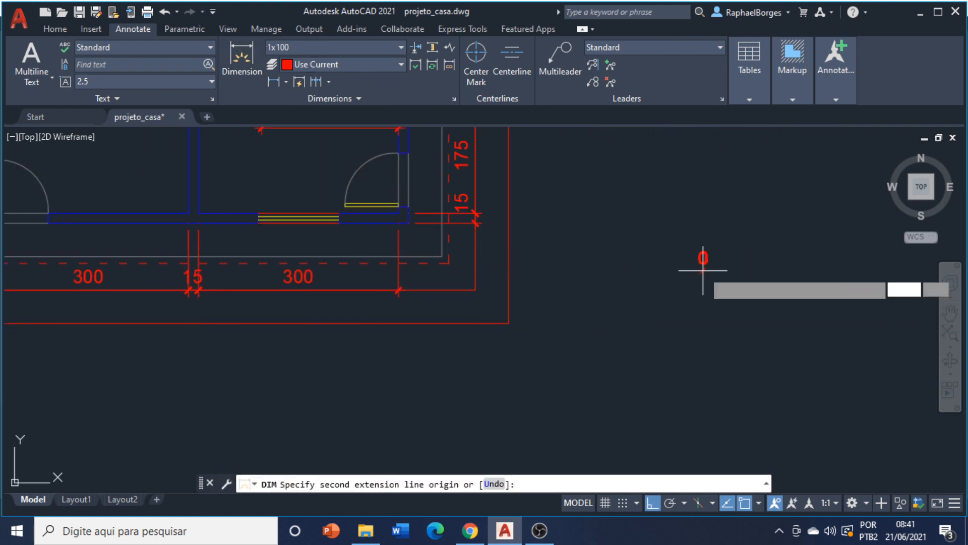
pyautogui.click(795, 272)
pyautogui.click(718, 318)
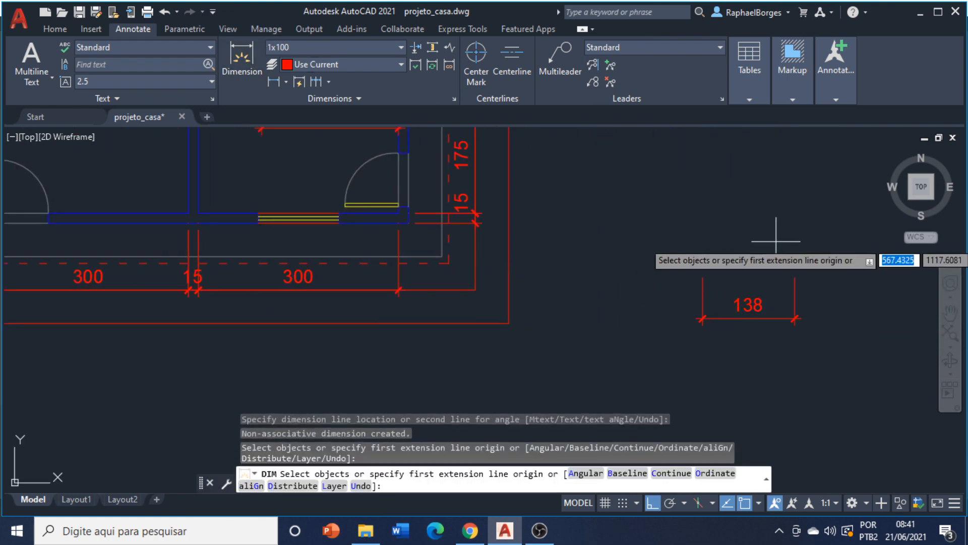
pyautogui.click(658, 343)
pyautogui.press('Escape')
pyautogui.click(780, 317)
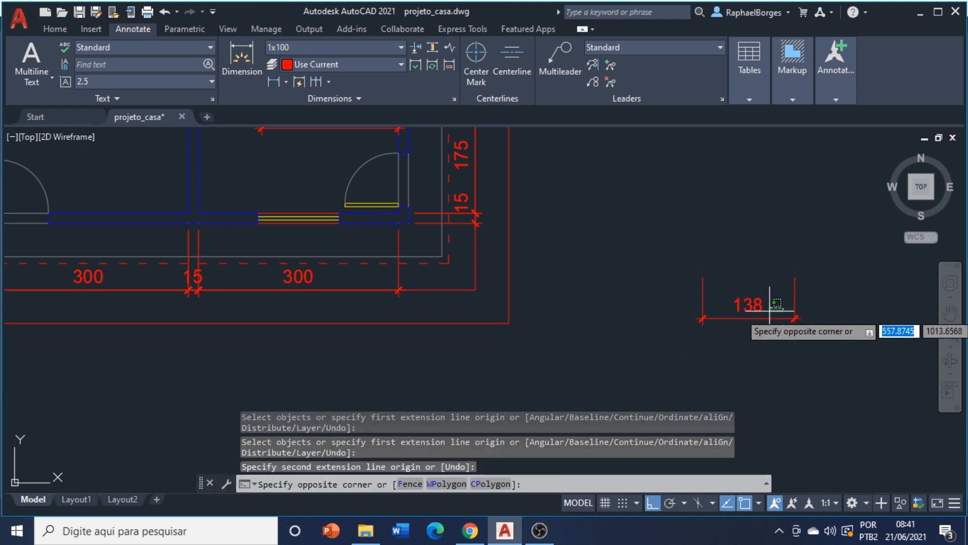
pyautogui.click(727, 335)
pyautogui.press('Delete')
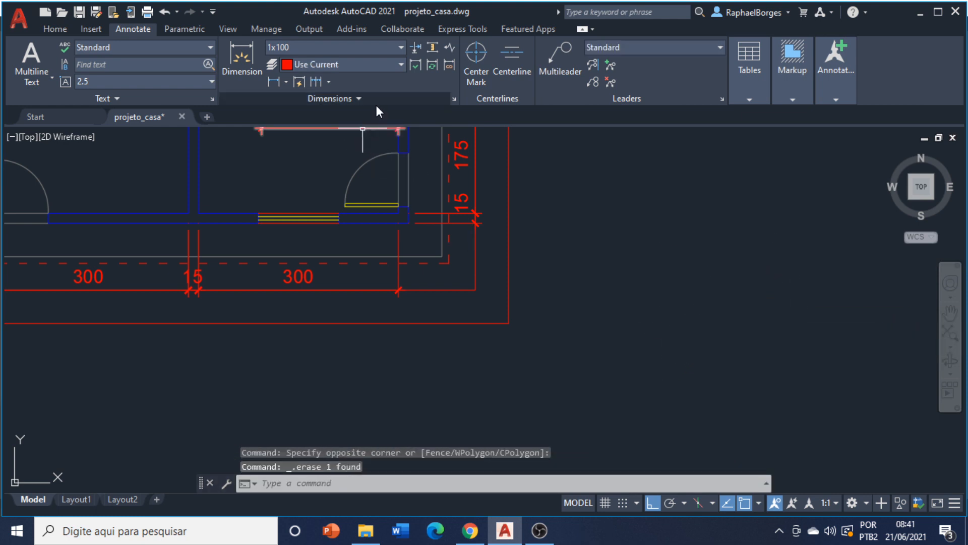
# Continue the lower chain from the right end of the lower-right room's width dimension to the right wall's outer corner
pyautogui.click(315, 80)
pyautogui.scroll(2, 389, 230)
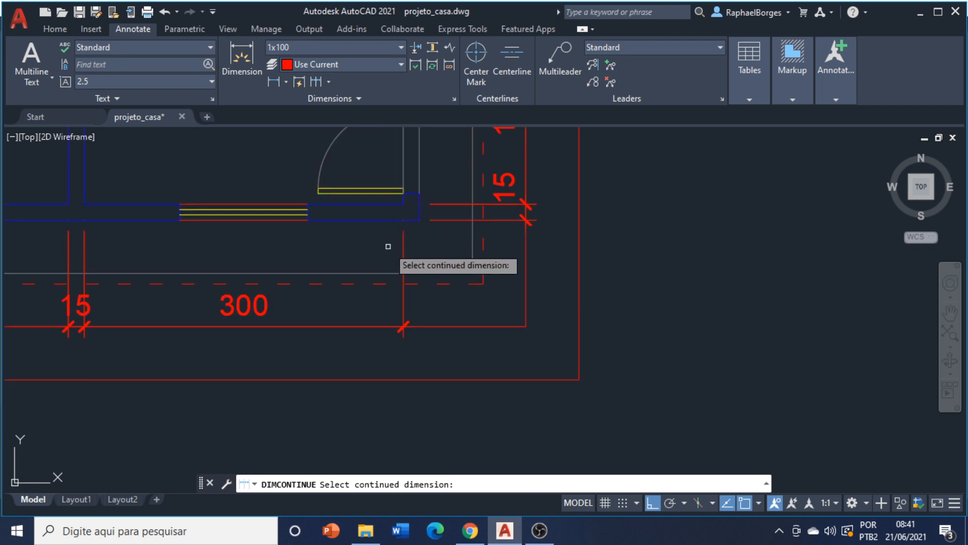
pyautogui.click(402, 323)
pyautogui.click(414, 219)
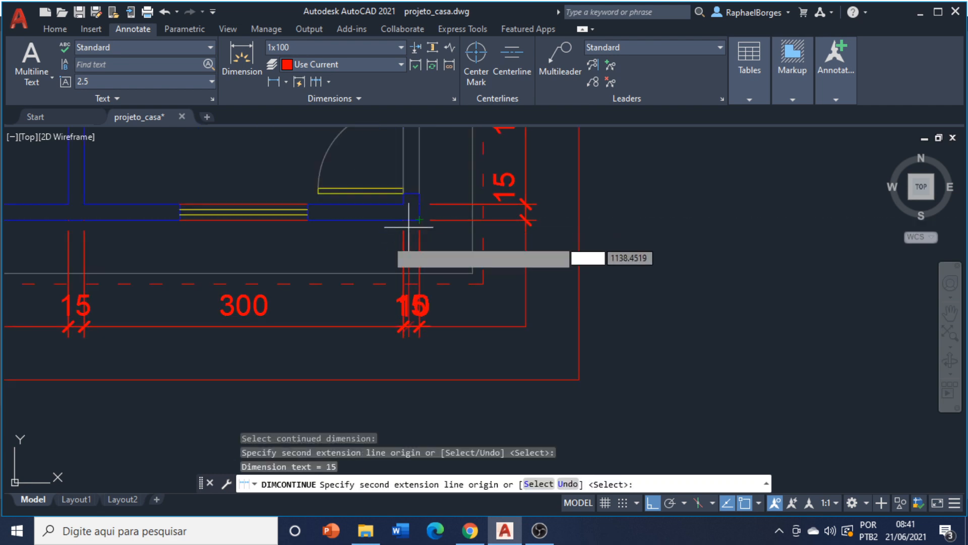
pyautogui.press('Escape')
# With object snap off, move the right wall's thickness text in the lower chain left, clear of its extension lines
pyautogui.moveTo(369, 255); pyautogui.dragTo(621, 270, button='middle')
pyautogui.scroll(3, 673, 335)
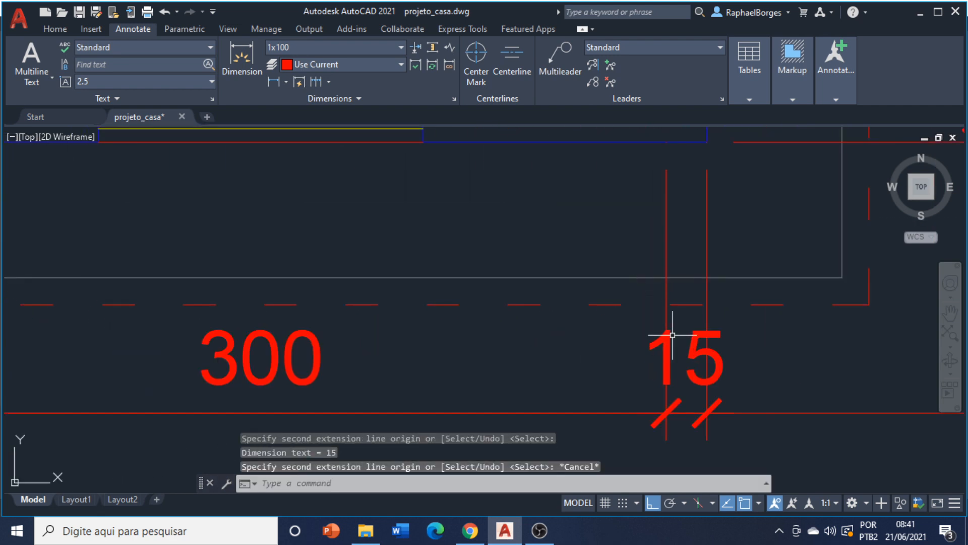
pyautogui.click(694, 346)
pyautogui.click(686, 357)
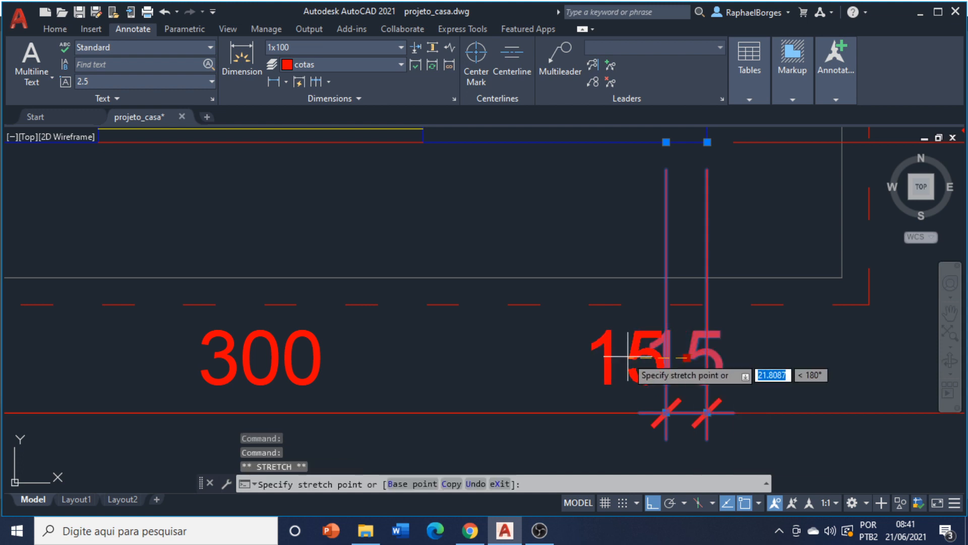
pyautogui.click(612, 357)
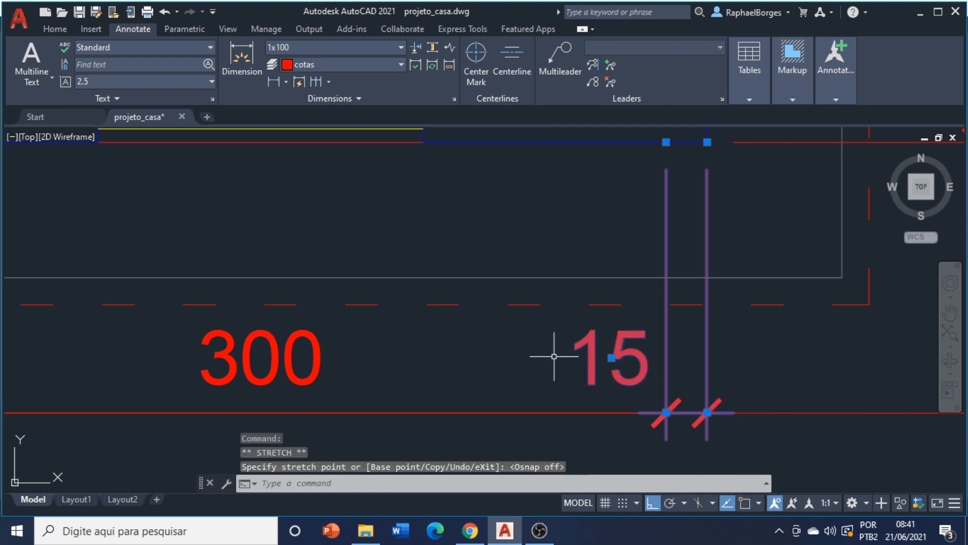
# Move the partition's thickness text in the lower chain left, clear of its extension lines
pyautogui.scroll(-2, 558, 361)
pyautogui.click(577, 346)
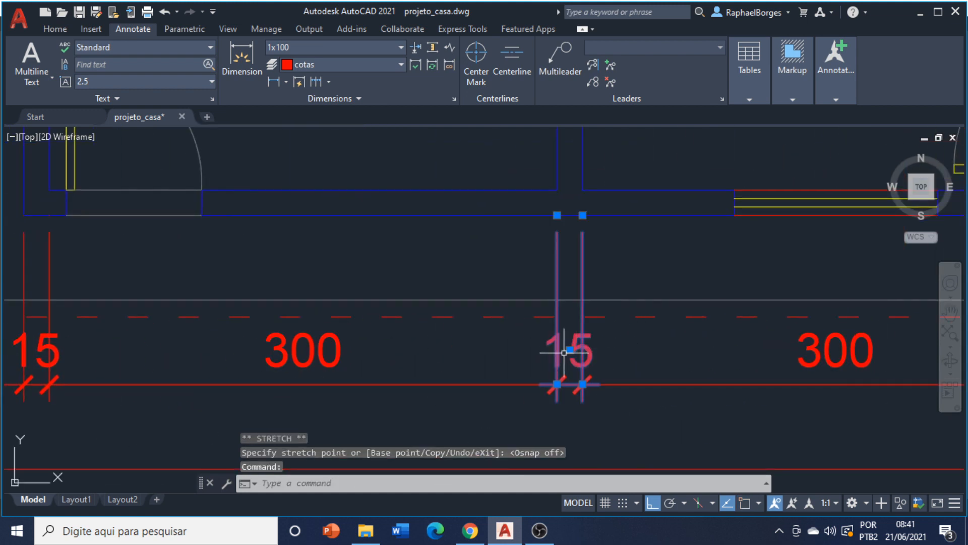
pyautogui.click(570, 349)
pyautogui.click(527, 353)
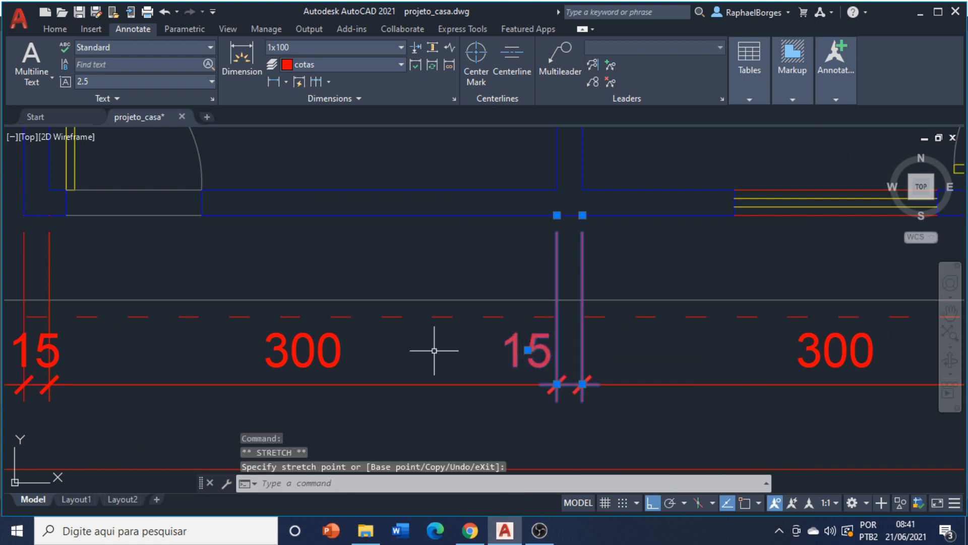
# Move the left wall's thickness text in the lower chain right, clear of its extension lines
pyautogui.moveTo(439, 346); pyautogui.dragTo(698, 356, button='middle')
pyautogui.click(314, 362)
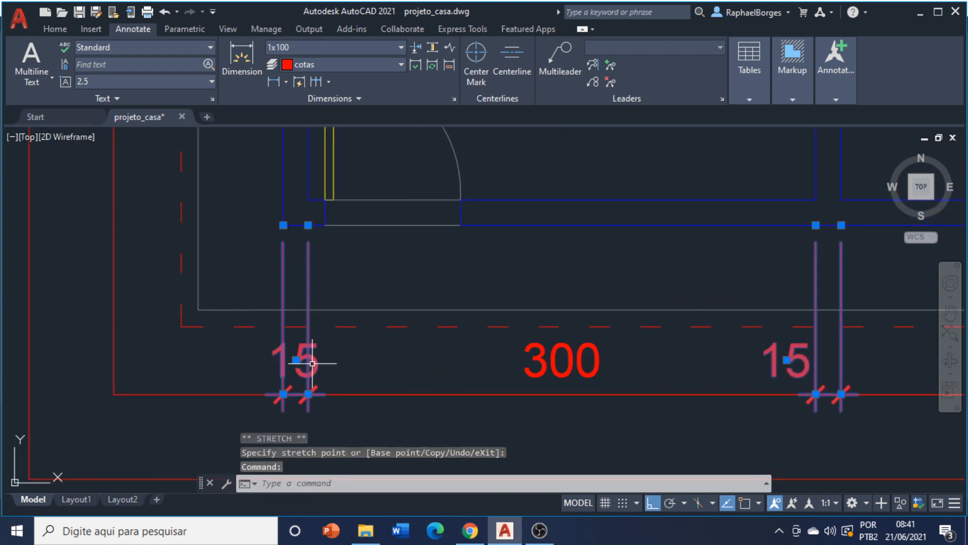
pyautogui.click(296, 360)
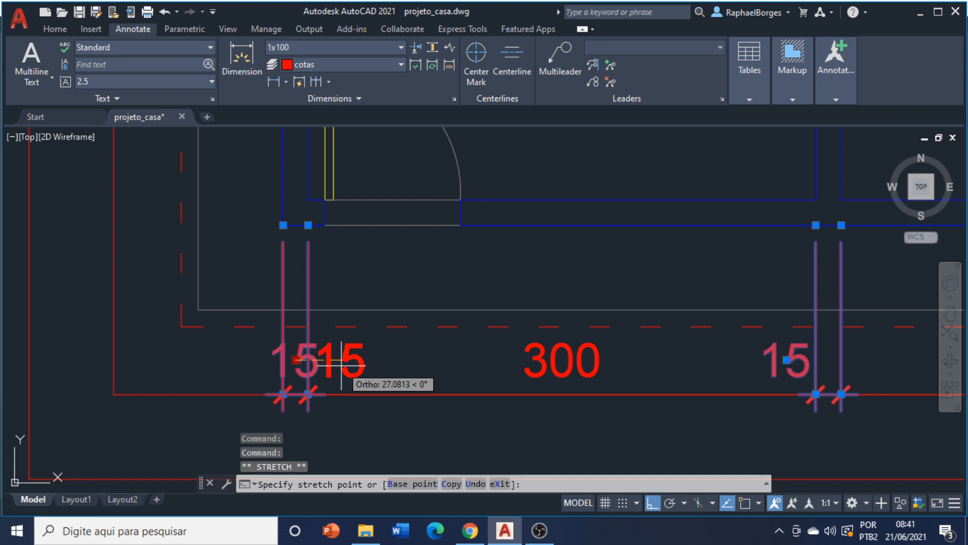
pyautogui.press('Escape')
pyautogui.press('Escape')
# Draw another throwaway dimension in the empty space to the right of the plan, and erase it
pyautogui.scroll(-5, 467, 296)
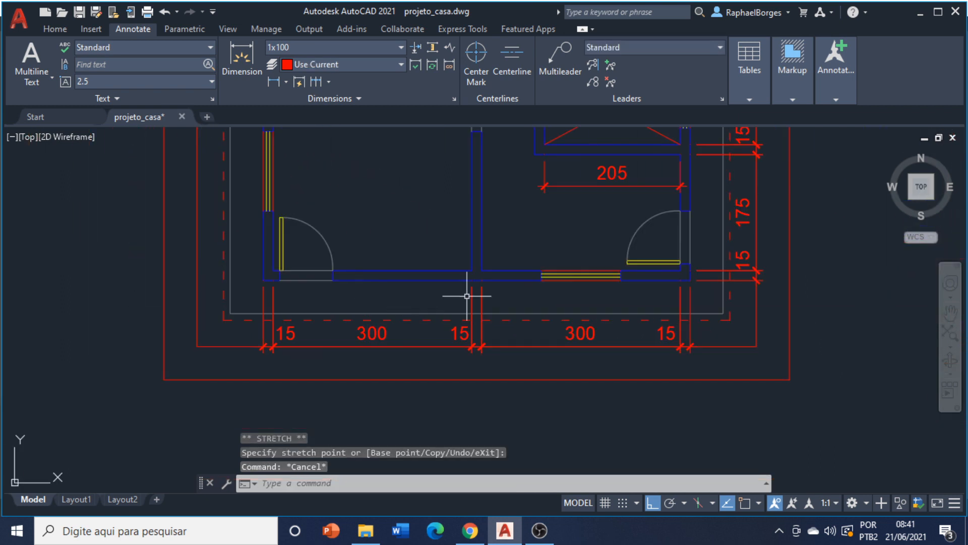
pyautogui.moveTo(527, 278); pyautogui.dragTo(510, 363, button='middle')
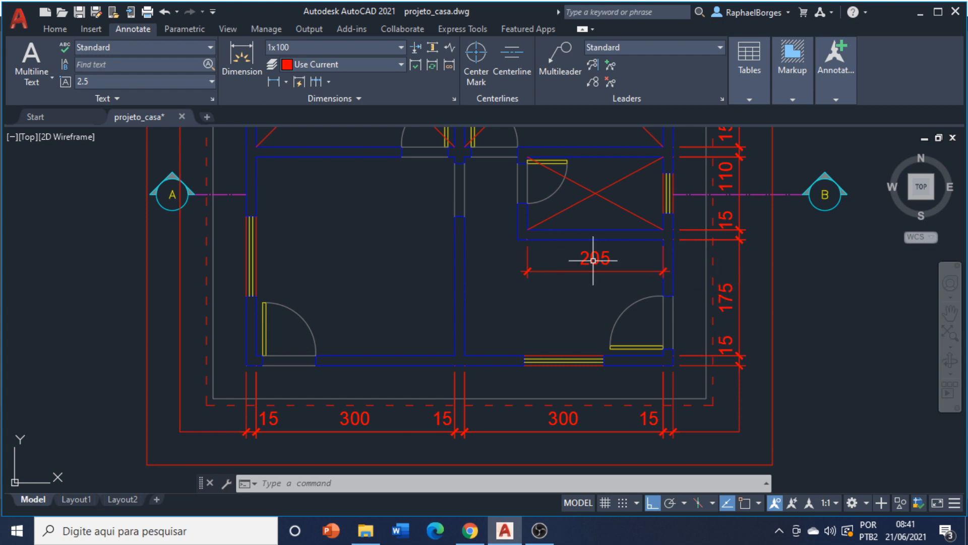
pyautogui.moveTo(615, 275)
pyautogui.mouseDown(button='middle')
pyautogui.moveTo(643, 325)
pyautogui.moveTo(680, 325)
pyautogui.mouseUp(button='middle')
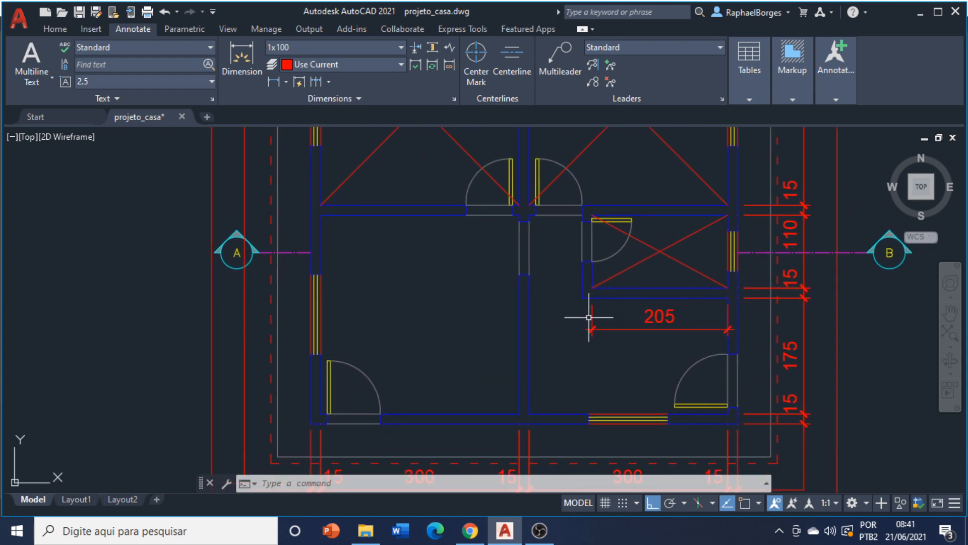
pyautogui.click(247, 55)
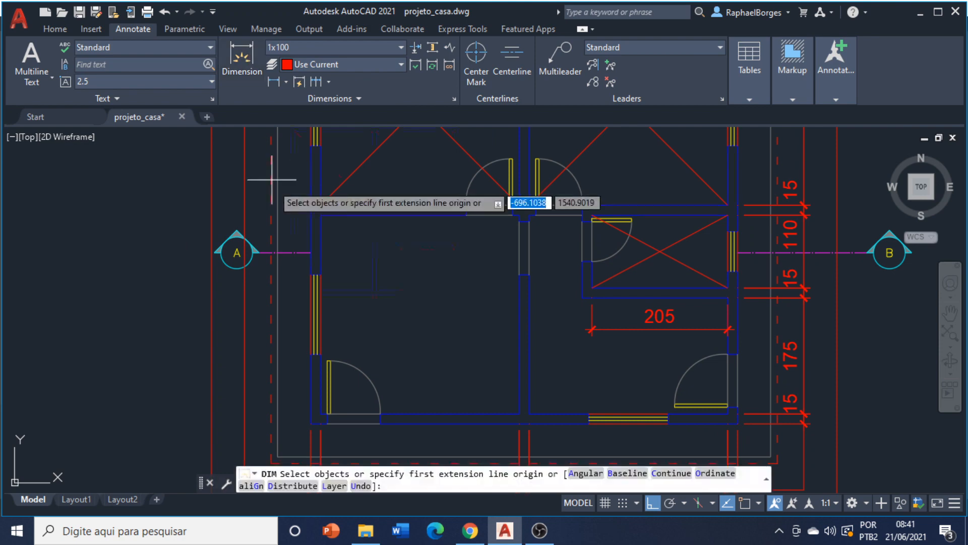
pyautogui.scroll(-4, 272, 191)
pyautogui.click(593, 303)
pyautogui.click(655, 301)
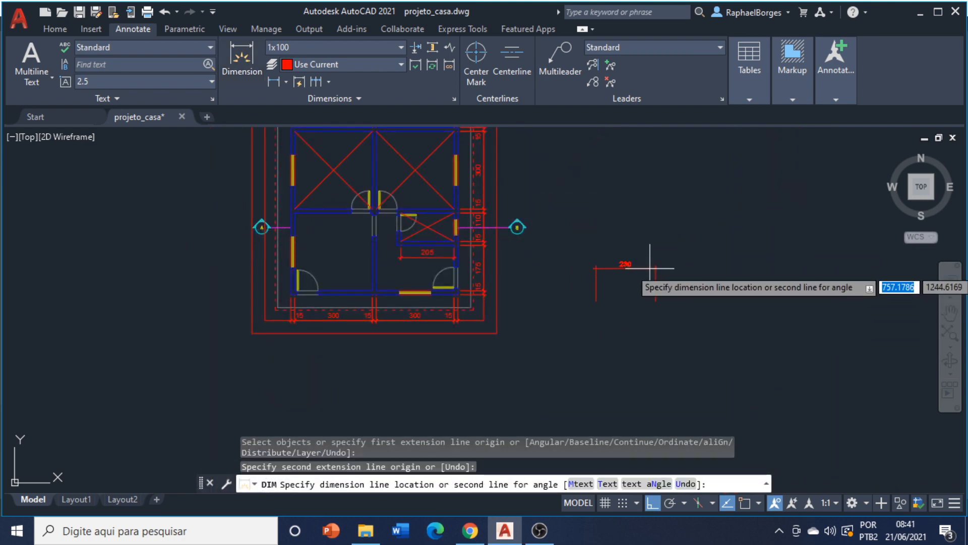
pyautogui.click(655, 269)
pyautogui.press('Escape')
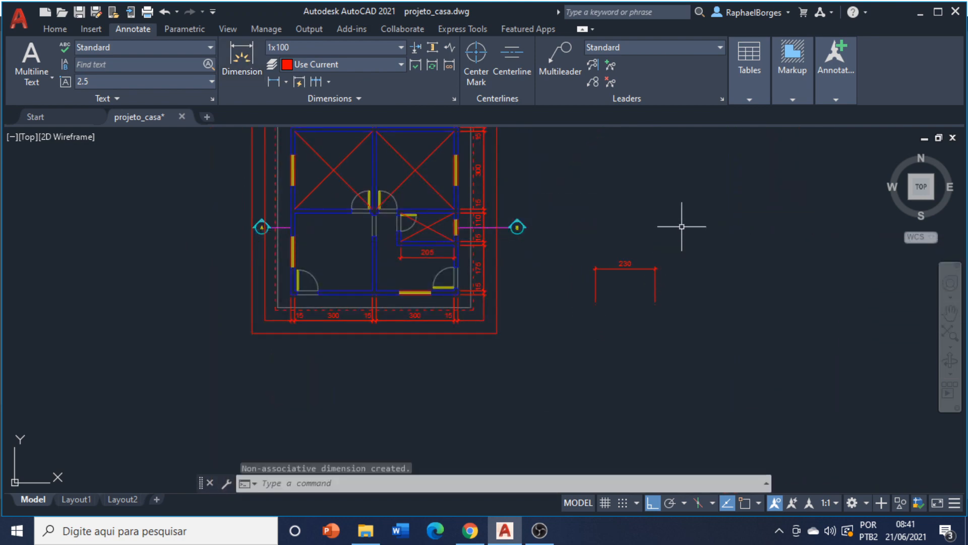
pyautogui.click(677, 232)
pyautogui.click(618, 282)
pyautogui.press('Delete')
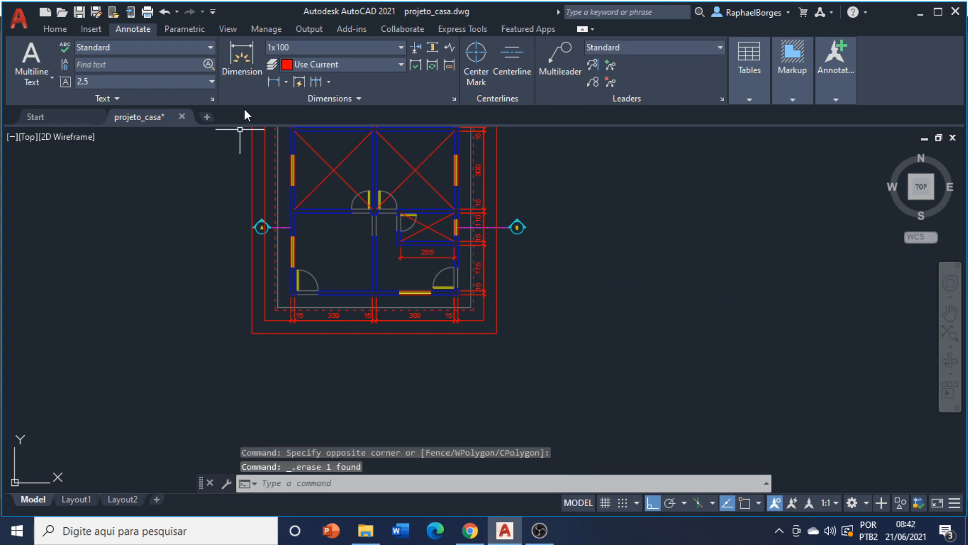
# Continue the small room's 205 width dimension leftward across its side wall to the central partition, with object snap on
pyautogui.click(315, 81)
pyautogui.scroll(6, 391, 277)
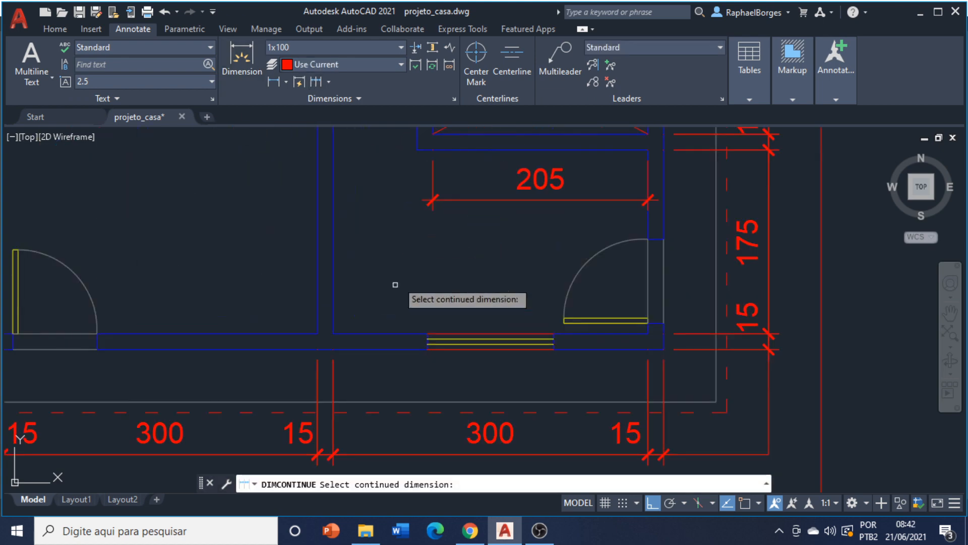
pyautogui.click(457, 197)
pyautogui.click(406, 148)
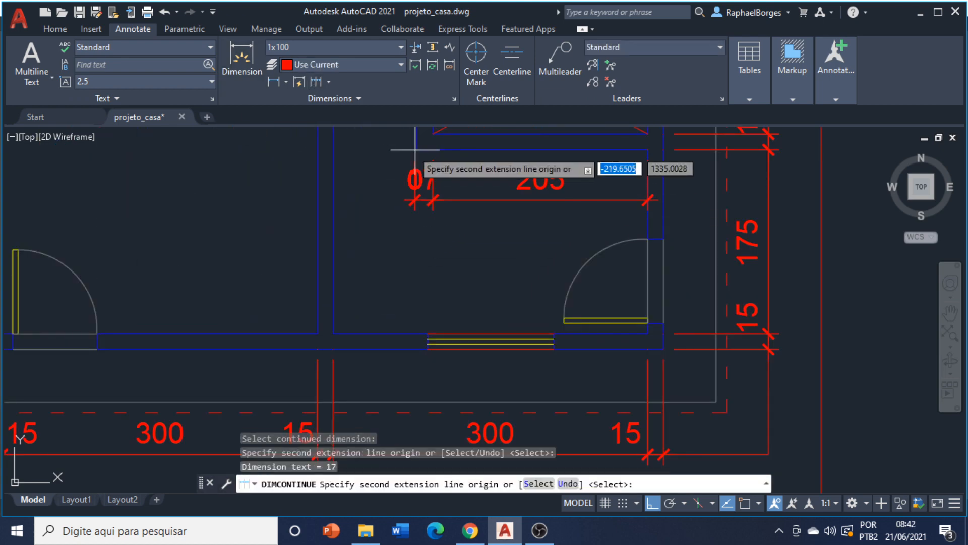
pyautogui.moveTo(320, 165); pyautogui.dragTo(339, 243, button='middle')
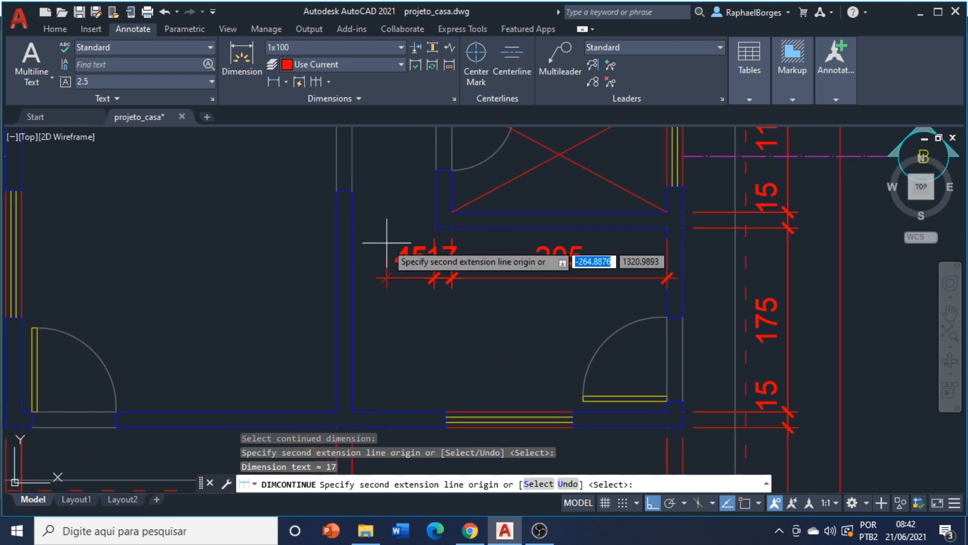
pyautogui.hotkey('ctrl', 'z')
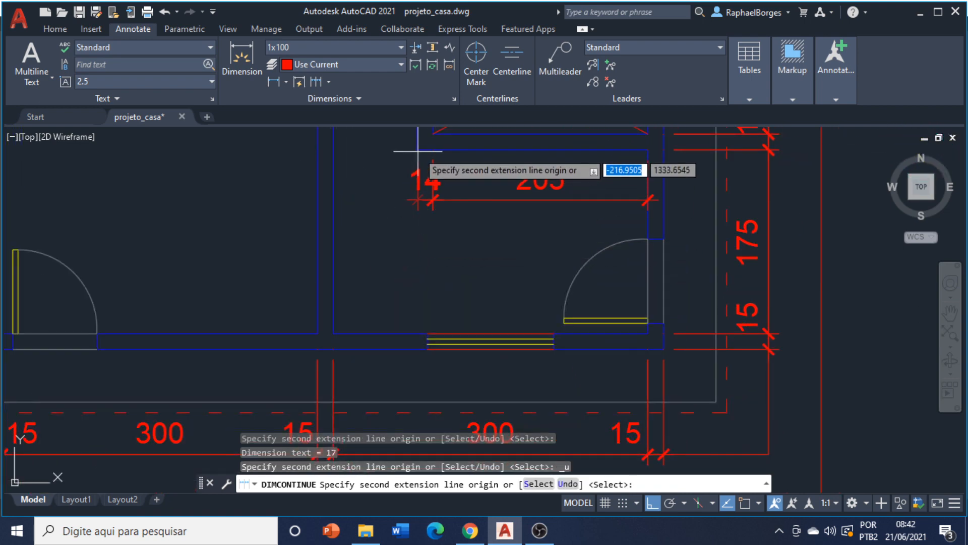
pyautogui.moveTo(418, 150); pyautogui.dragTo(419, 237, button='middle')
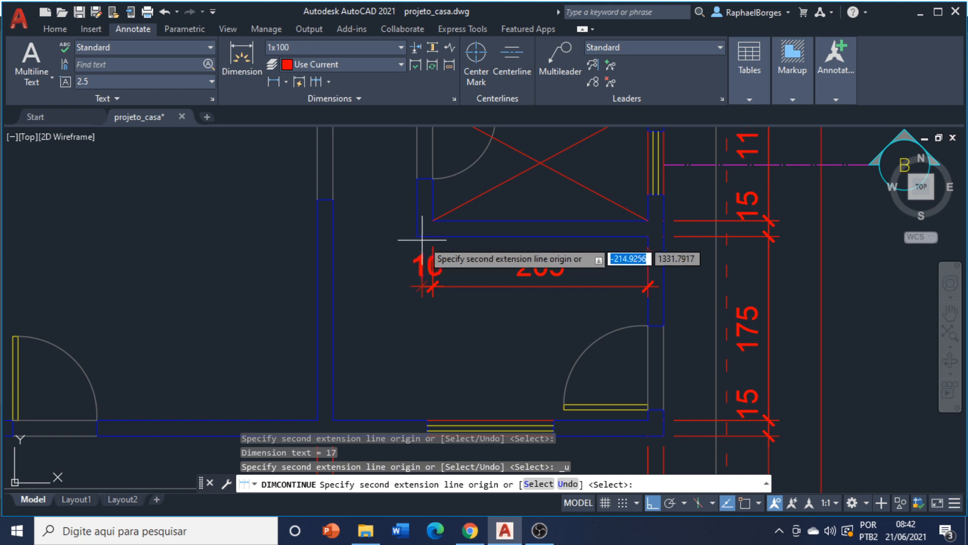
pyautogui.press('F3')
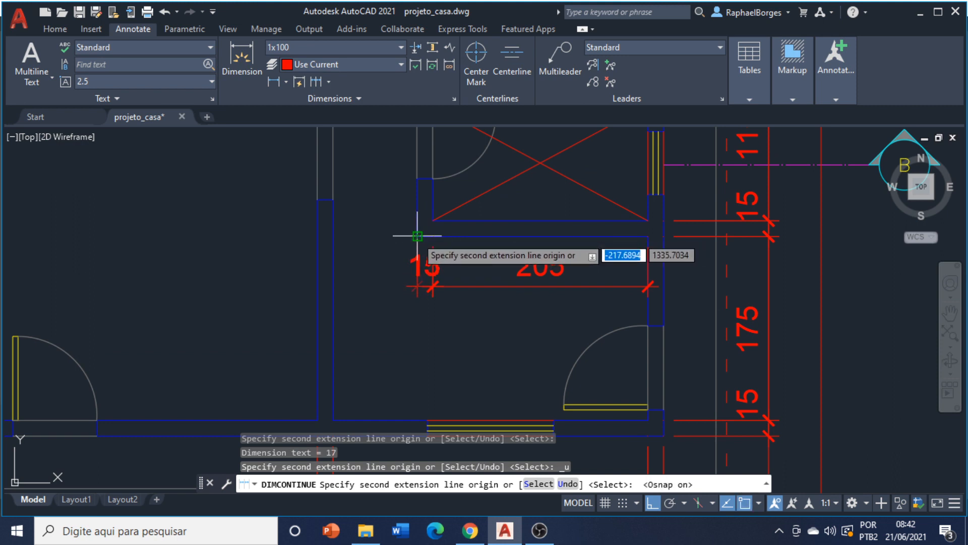
pyautogui.click(417, 236)
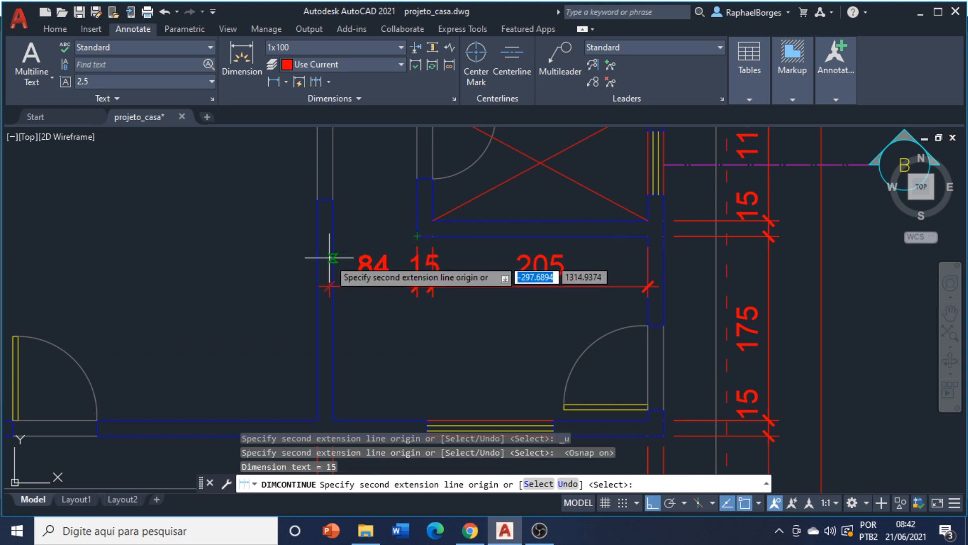
pyautogui.click(333, 286)
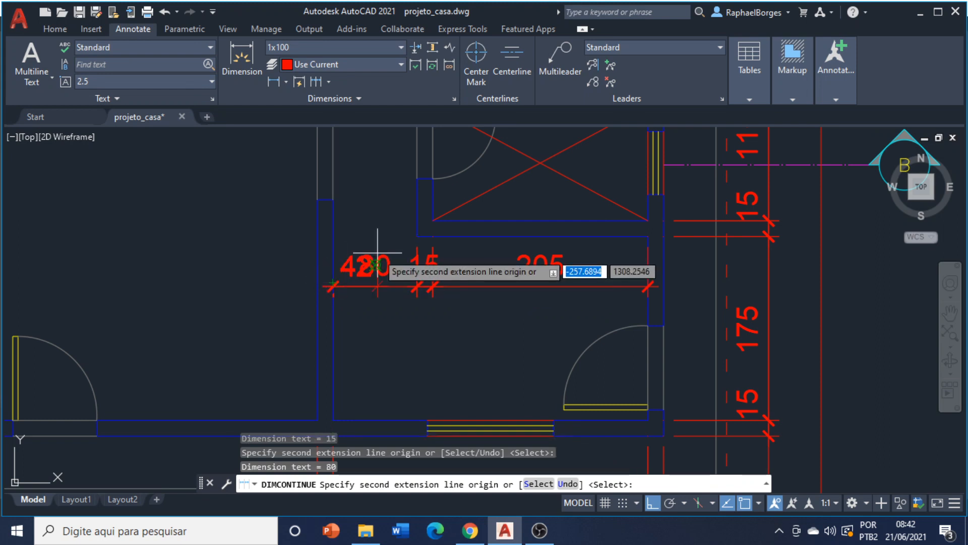
pyautogui.press('Escape')
# With object snap off, move the side wall's thickness text in the interior chain right, clear of its extension lines
pyautogui.scroll(5, 423, 262)
pyautogui.click(431, 273)
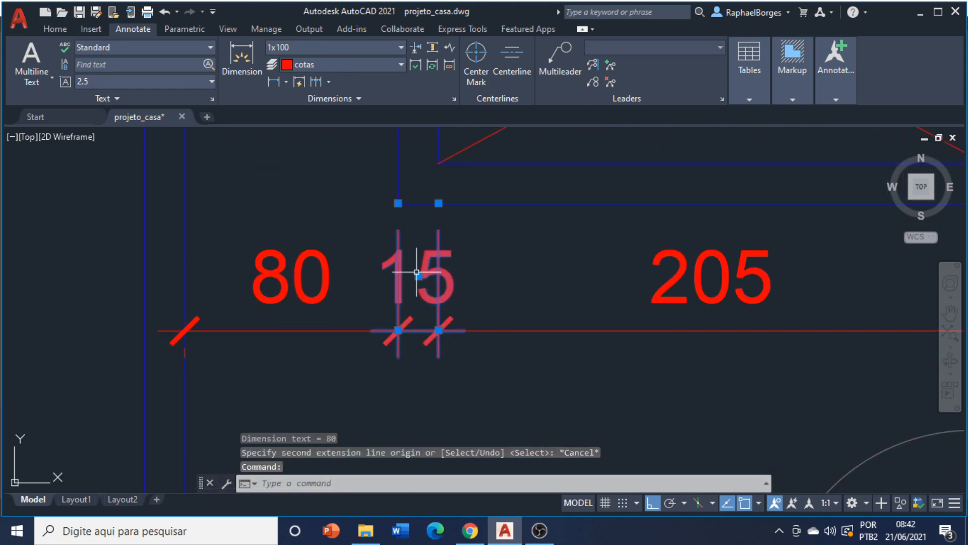
pyautogui.click(417, 274)
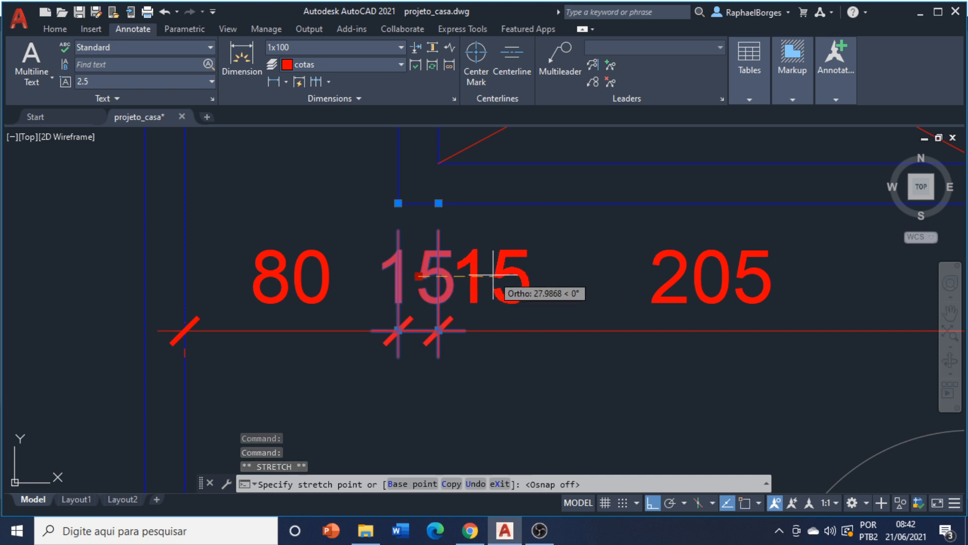
pyautogui.click(493, 275)
pyautogui.press('Escape')
pyautogui.scroll(-4, 447, 278)
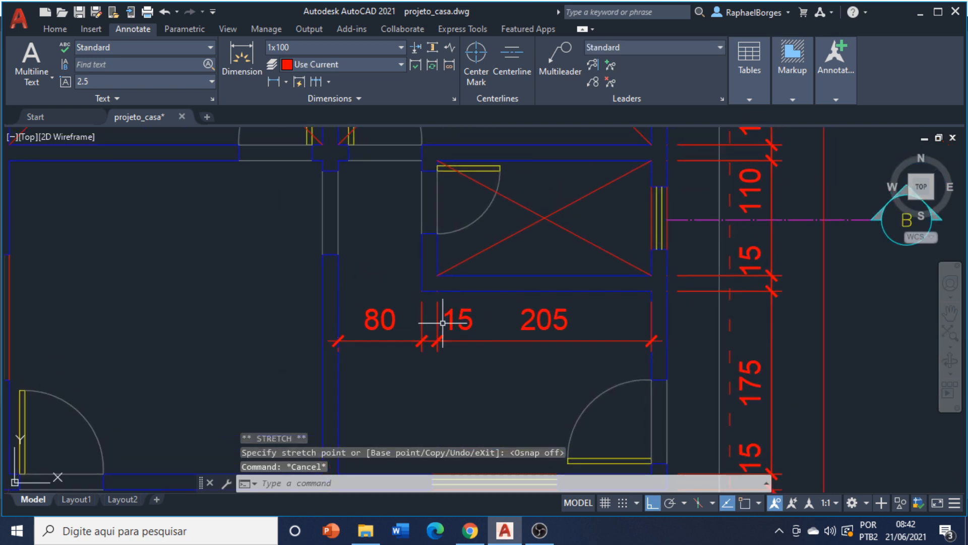
# With object snap on, draw a diagonal polyline from the lower-right room's lower-left corner to the right wall just below the small room
pyautogui.scroll(-3, 442, 322)
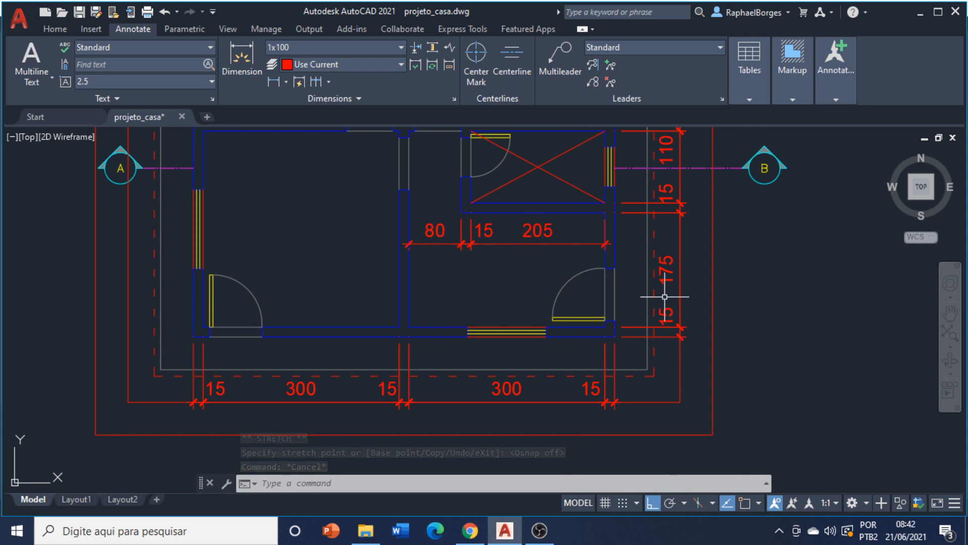
pyautogui.moveTo(661, 228); pyautogui.dragTo(696, 309, button='middle')
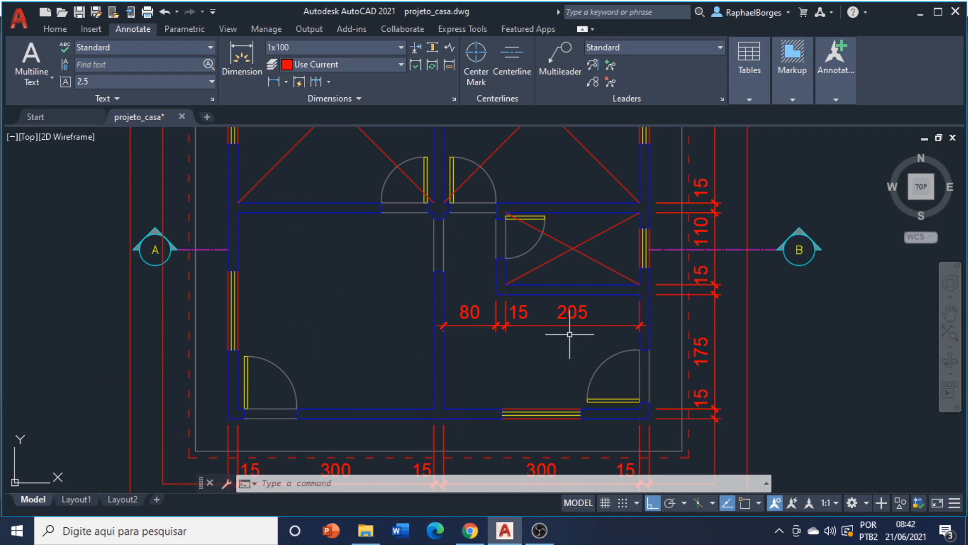
pyautogui.write('l')
pyautogui.press('Return')
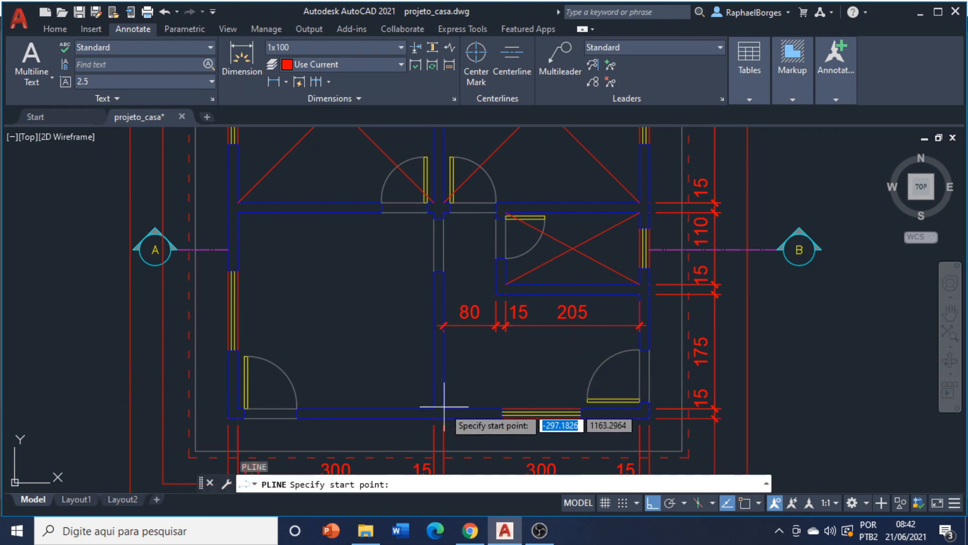
pyautogui.press('F3')
pyautogui.click(444, 407)
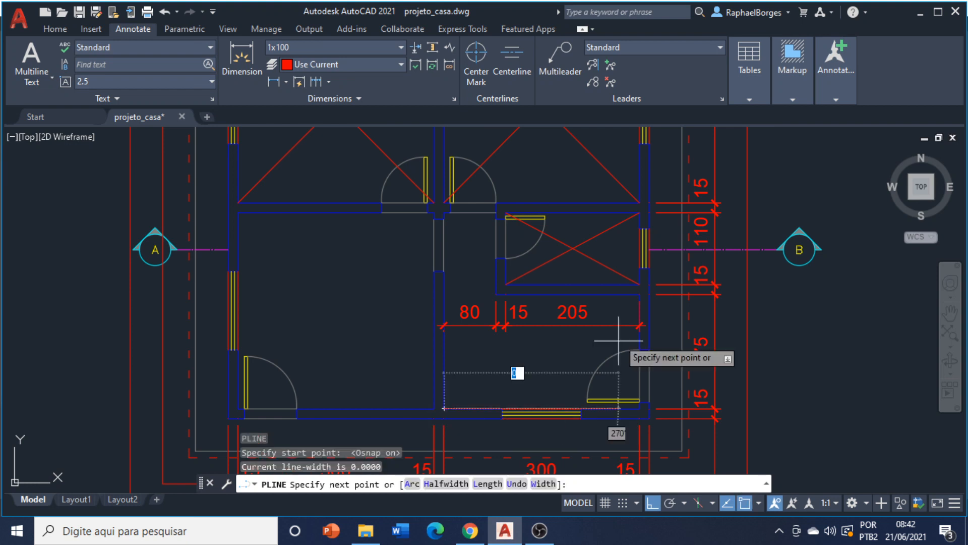
pyautogui.click(639, 293)
pyautogui.press('Escape')
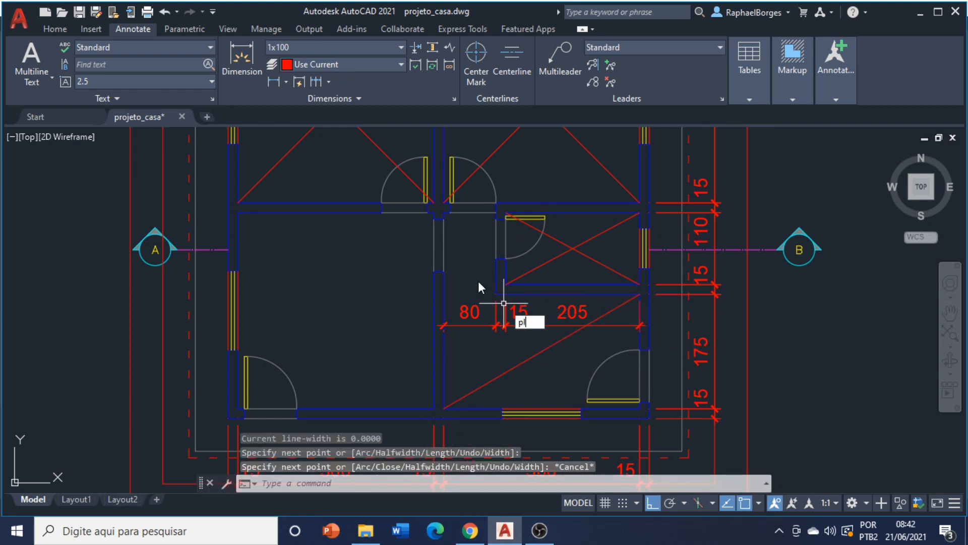
# Draw a second diagonal polyline across the lower-right room, from its upper-left corner to its lower-right inner corner
pyautogui.write('pl')
pyautogui.press('Return')
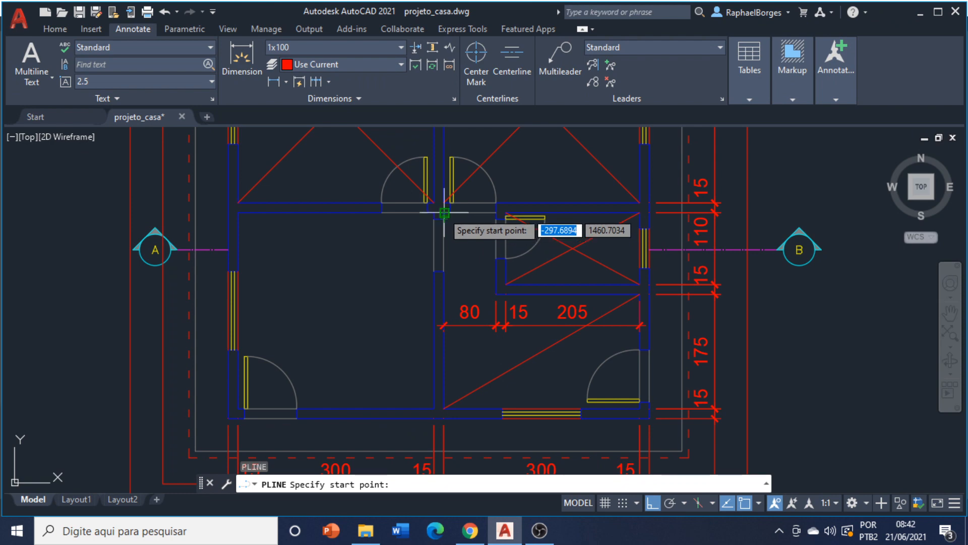
pyautogui.click(443, 213)
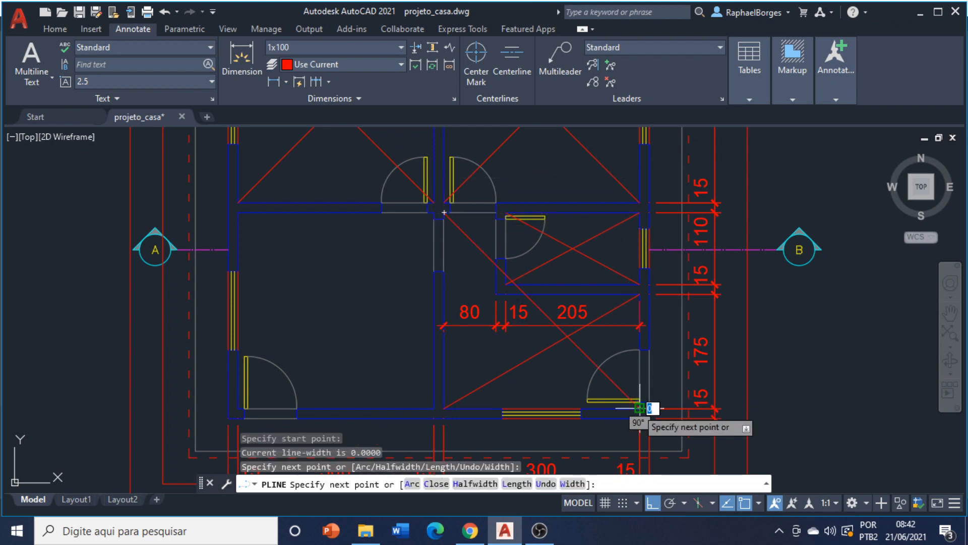
pyautogui.press('Return')
# Dimension the bottom wall's thickness at the plan's lower-left corner, placing the dimension line on the vertical guide line left of the house
pyautogui.scroll(-4, 648, 373)
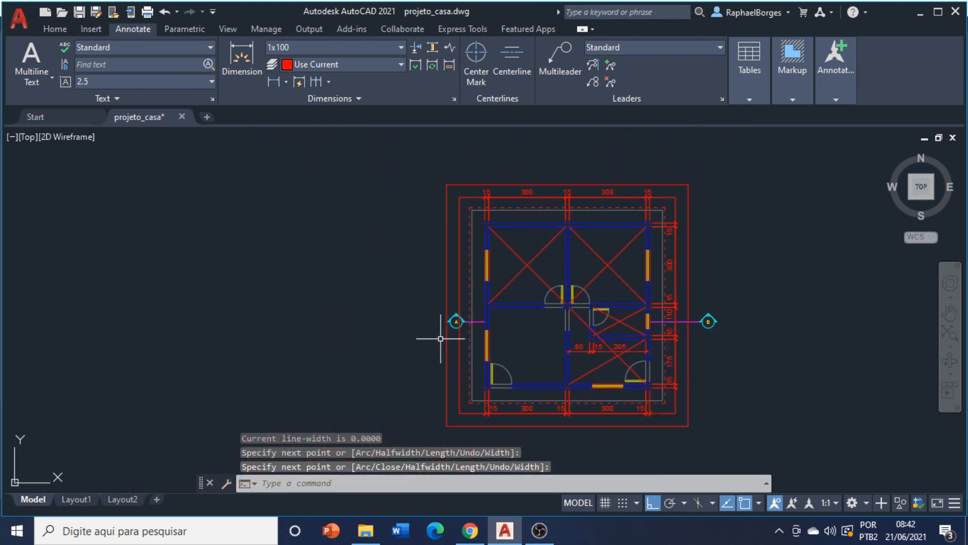
pyautogui.scroll(2, 480, 391)
pyautogui.moveTo(472, 323); pyautogui.dragTo(423, 375, button='middle')
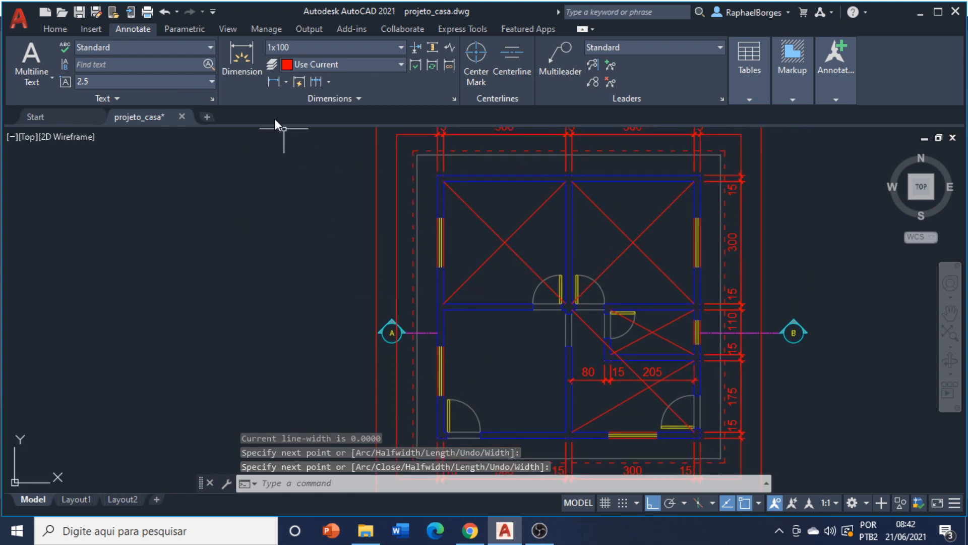
pyautogui.click(242, 61)
pyautogui.scroll(3, 389, 383)
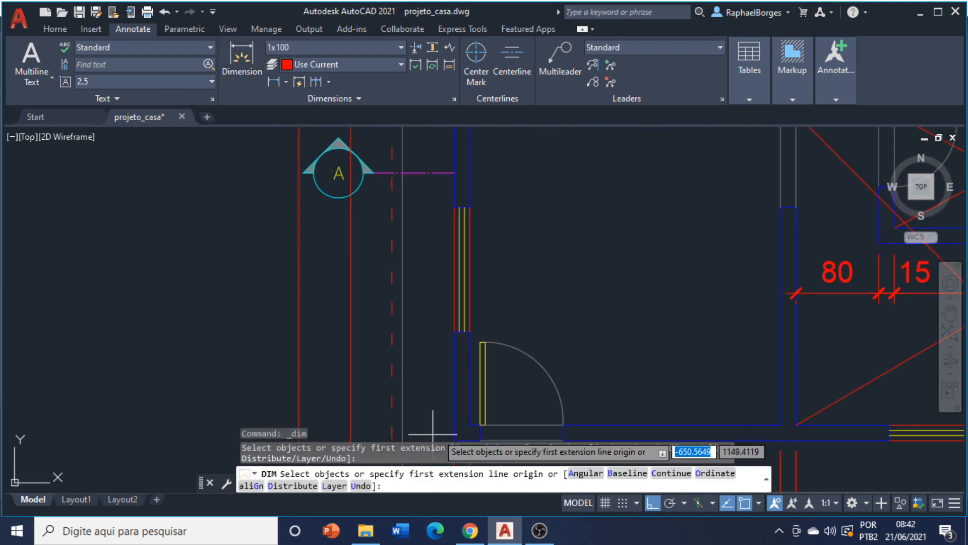
pyautogui.moveTo(433, 428); pyautogui.dragTo(429, 348, button='middle')
pyautogui.press('Return')
pyautogui.click(454, 346)
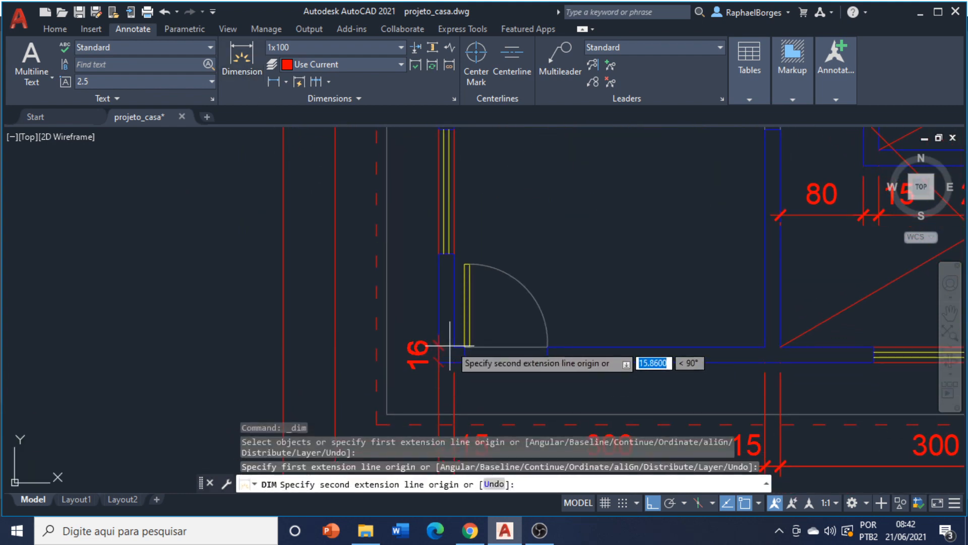
pyautogui.click(455, 362)
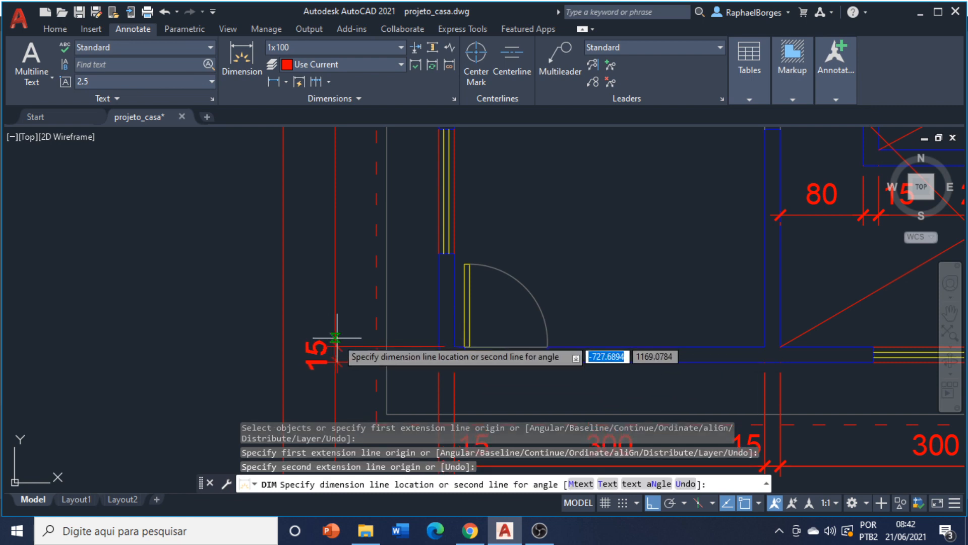
pyautogui.click(334, 337)
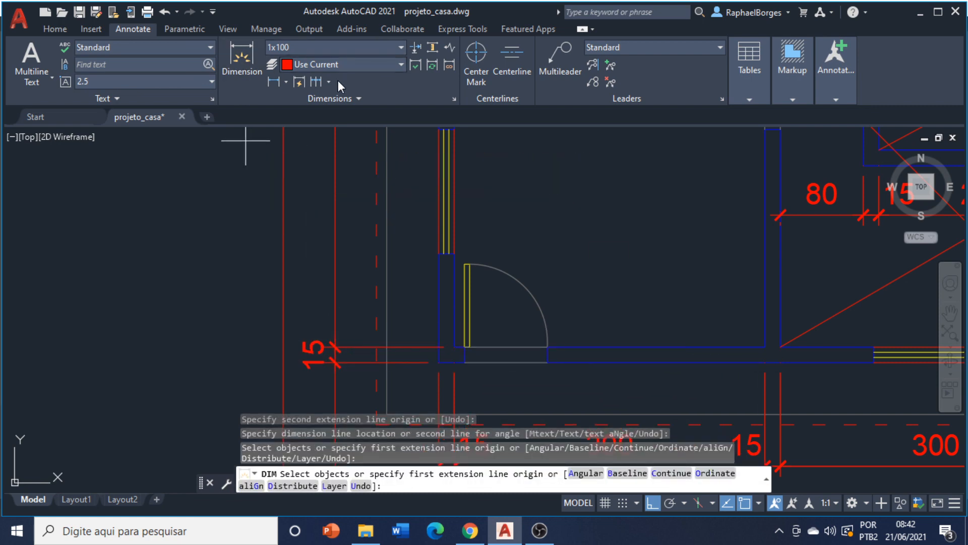
# Continue the left vertical chain upward through both faces of the middle wall and both faces of the top wall
pyautogui.click(316, 81)
pyautogui.moveTo(433, 281); pyautogui.dragTo(401, 447, button='middle')
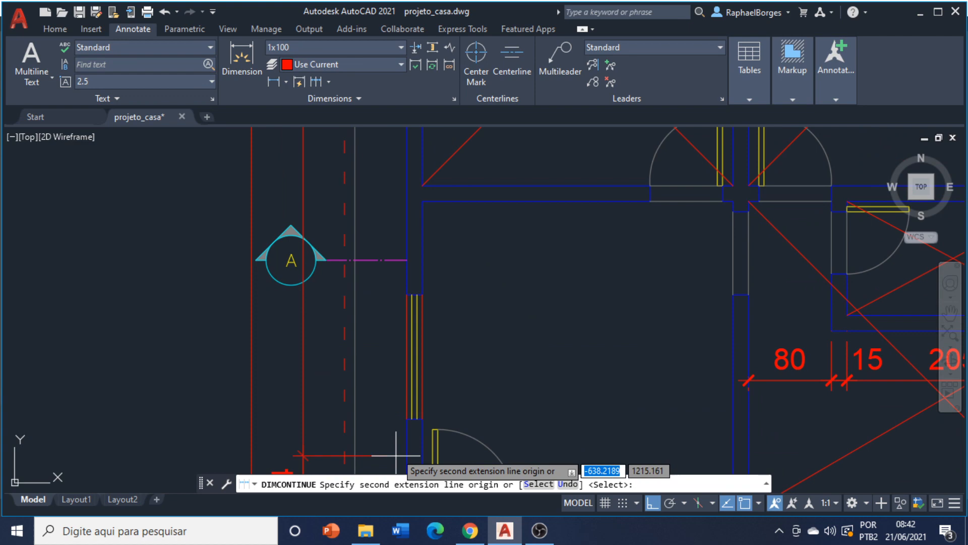
pyautogui.click(407, 201)
pyautogui.click(408, 186)
pyautogui.moveTo(408, 187); pyautogui.dragTo(388, 492, button='middle')
pyautogui.click(387, 180)
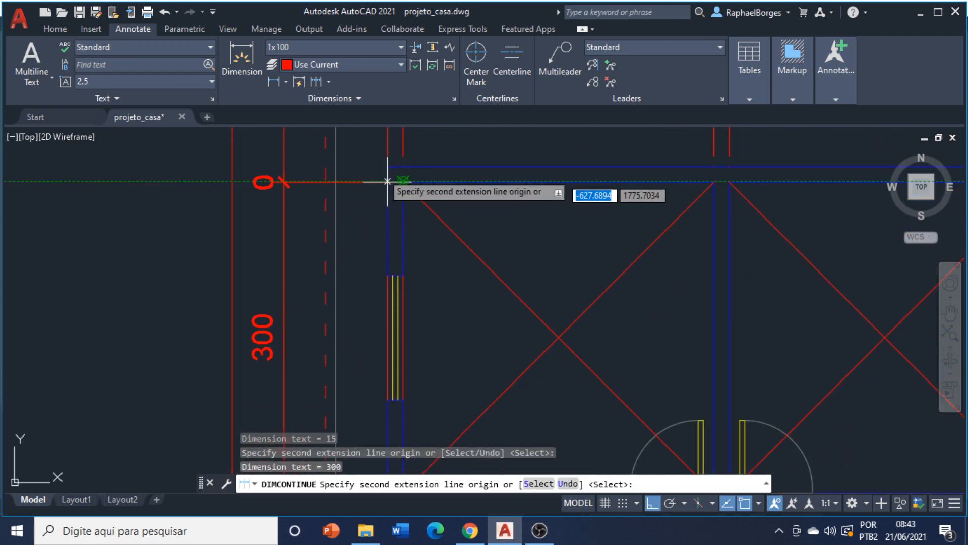
pyautogui.click(387, 166)
pyautogui.press('Escape')
# Stretch the bottom wall's inner-face extension origin in the left chain to the left wall's outer face
pyautogui.scroll(-4, 249, 265)
pyautogui.moveTo(249, 264); pyautogui.dragTo(291, 153, button='middle')
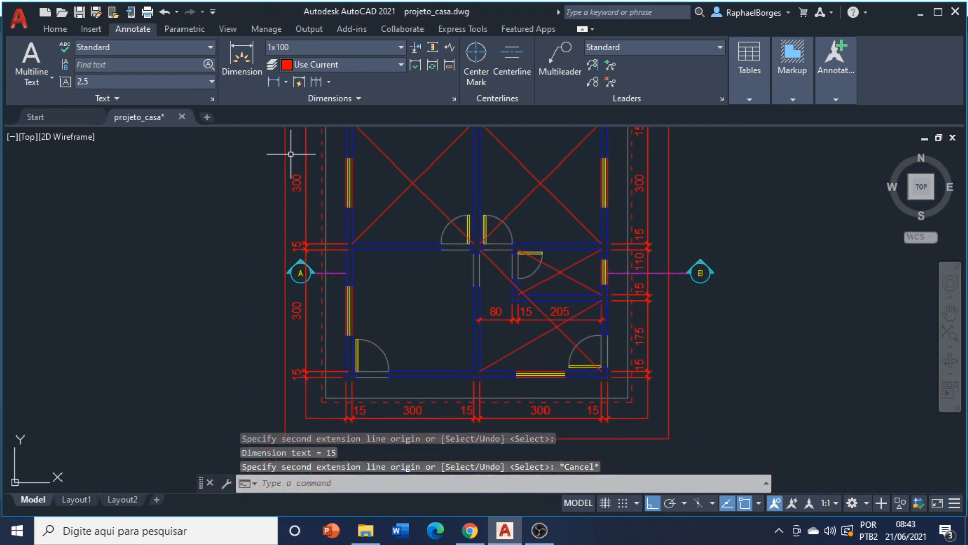
pyautogui.scroll(5, 321, 389)
pyautogui.press('Escape')
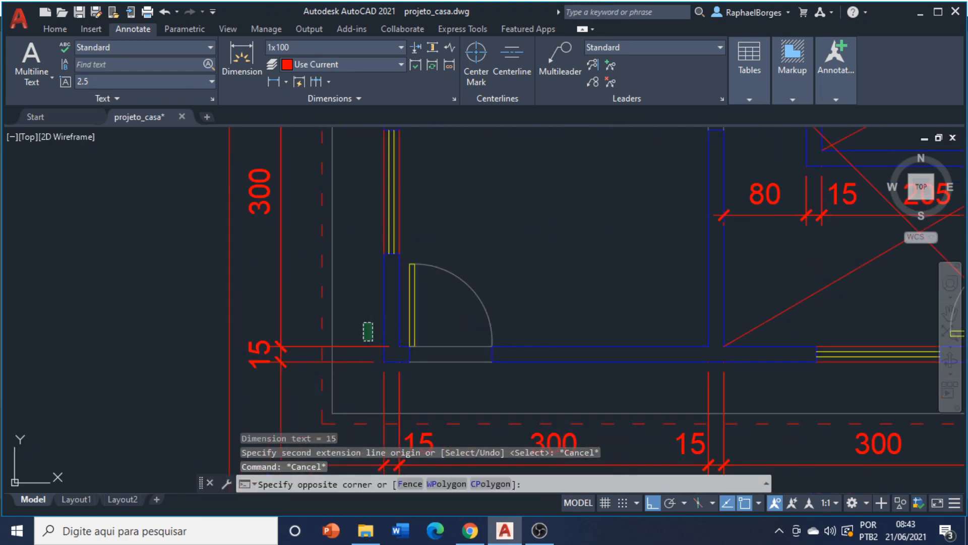
pyautogui.click(359, 351)
pyautogui.click(400, 346)
pyautogui.click(384, 346)
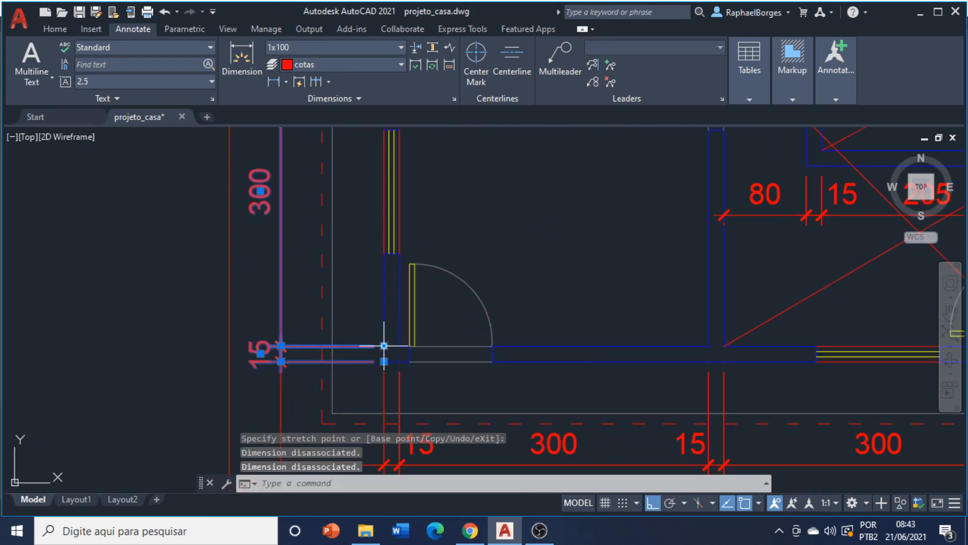
pyautogui.press('Escape')
# Stretch both extension origins at the middle wall in the left chain to the left wall's outer face
pyautogui.moveTo(401, 317); pyautogui.dragTo(406, 537, button='middle')
pyautogui.click(375, 243)
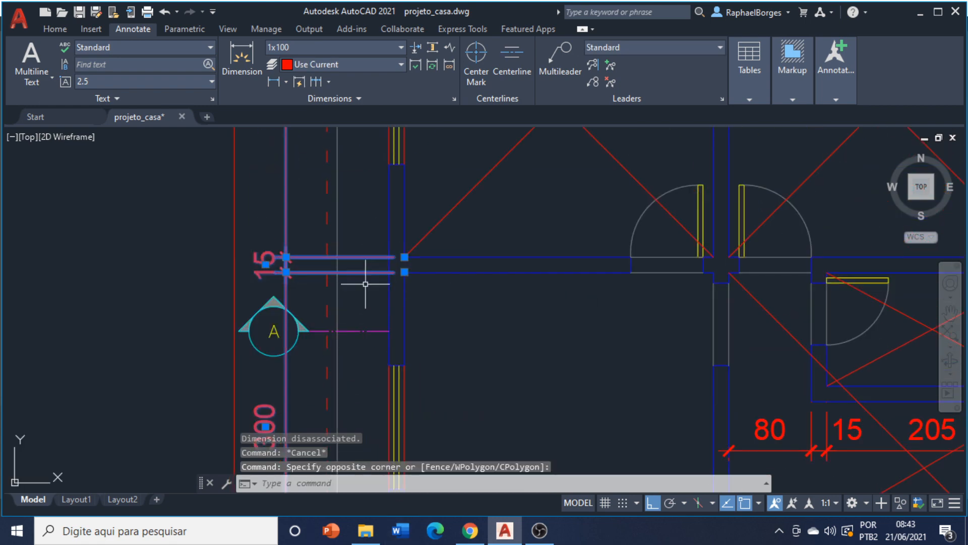
pyautogui.click(369, 275)
pyautogui.click(404, 256)
pyautogui.click(389, 257)
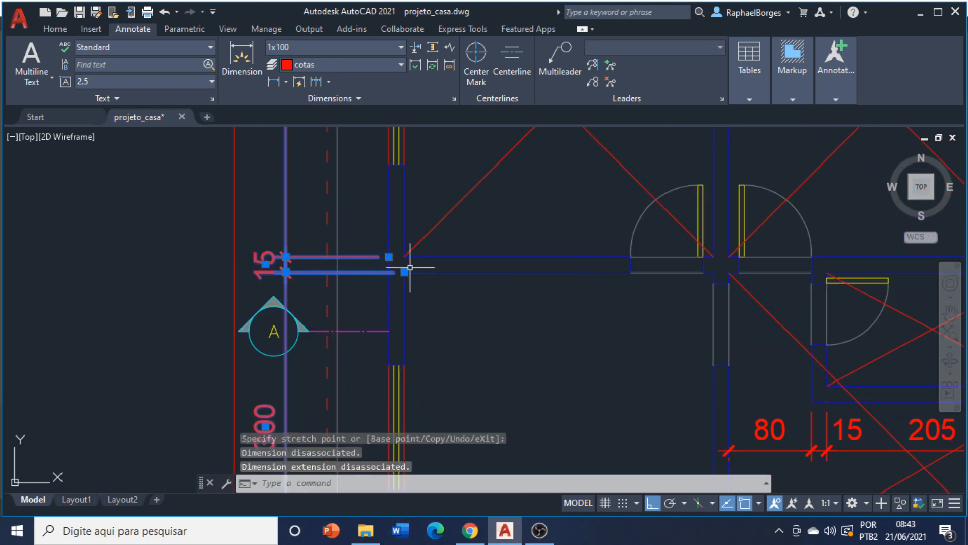
pyautogui.click(404, 271)
pyautogui.press('Escape')
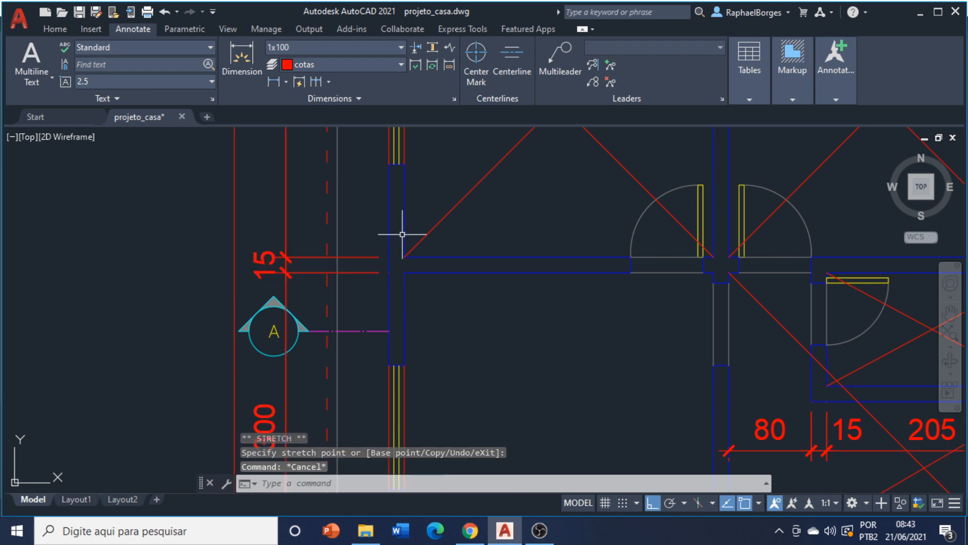
# Stretch the top wall's inner-face extension origin in the left chain to the left wall's outer face
pyautogui.scroll(4, 400, 299)
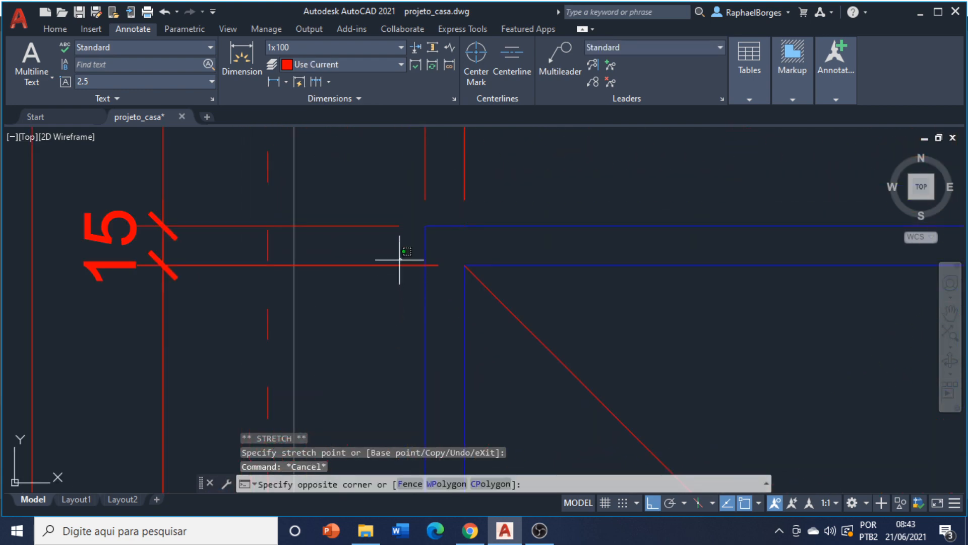
pyautogui.click(411, 290)
pyautogui.click(465, 265)
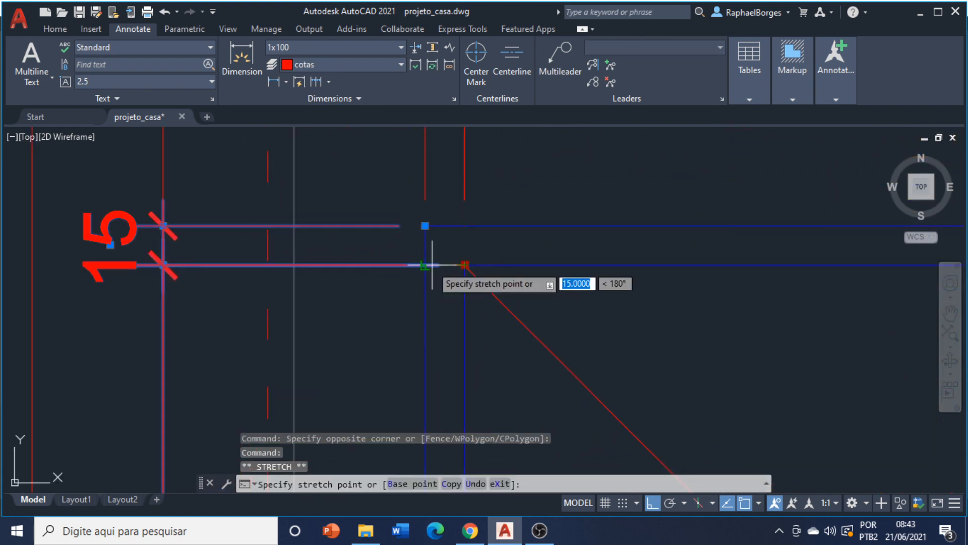
pyautogui.click(425, 266)
pyautogui.press('Escape')
pyautogui.scroll(-5, 387, 271)
pyautogui.scroll(-3, 383, 251)
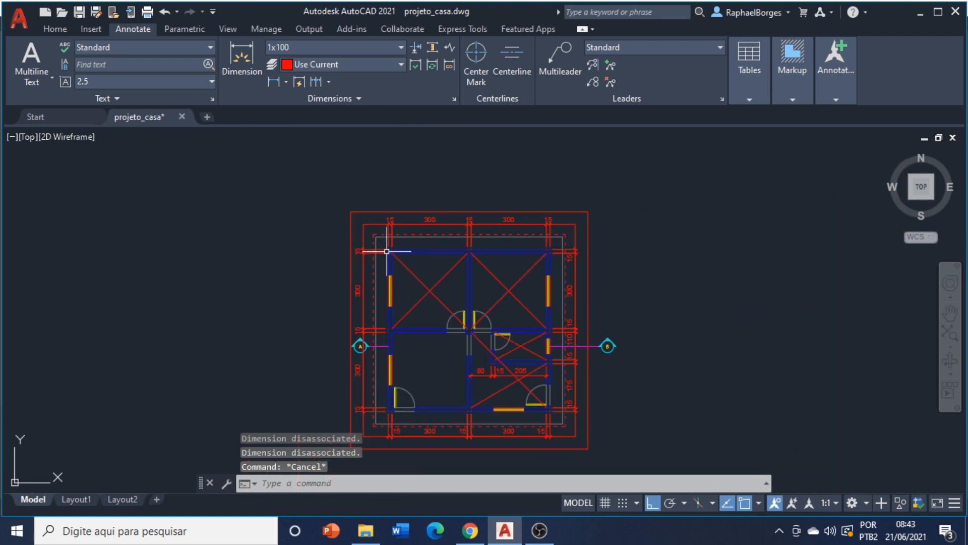
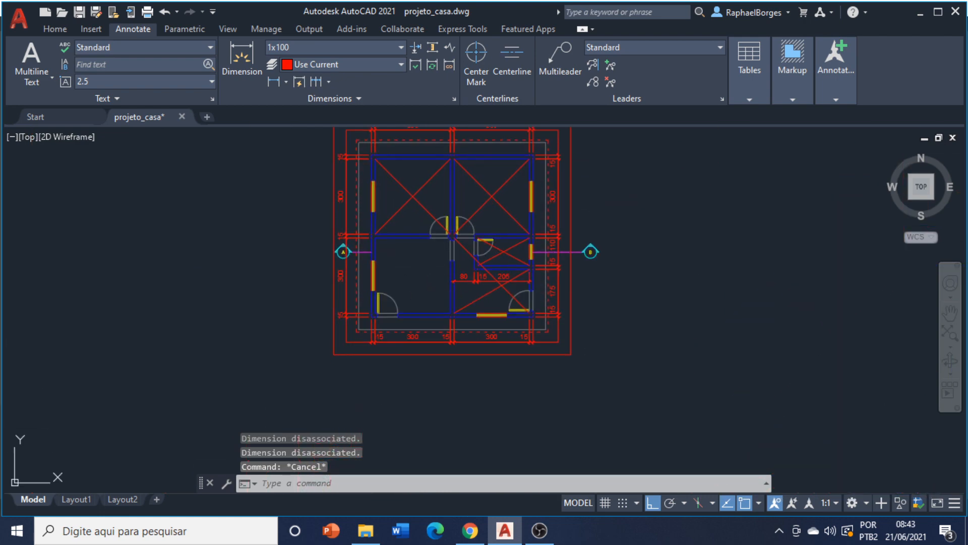
# Draw two crossing polyline diagonals between the inner corners of the lower-left room
pyautogui.scroll(4, 398, 285)
pyautogui.write('pl')
pyautogui.press('Return')
pyautogui.click(343, 355)
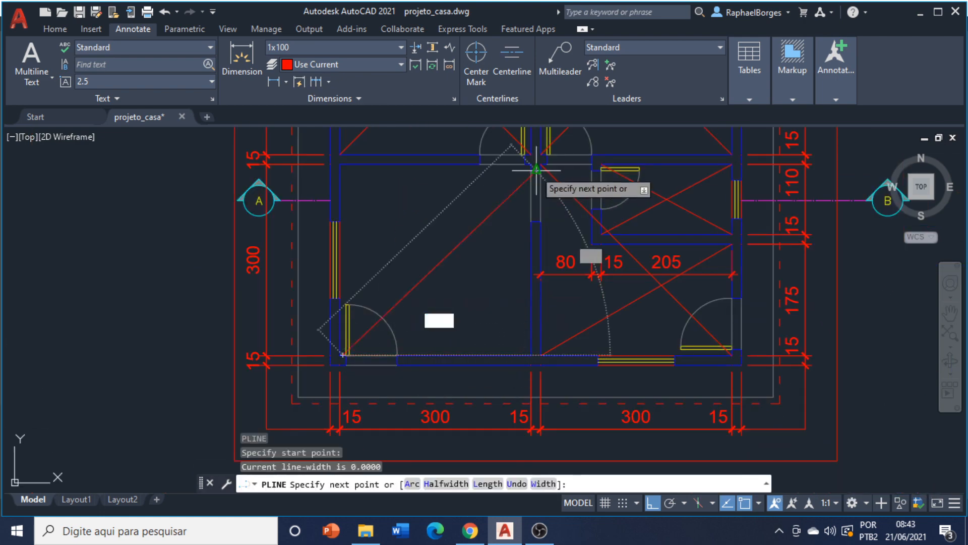
pyautogui.click(531, 167)
pyautogui.press('Return')
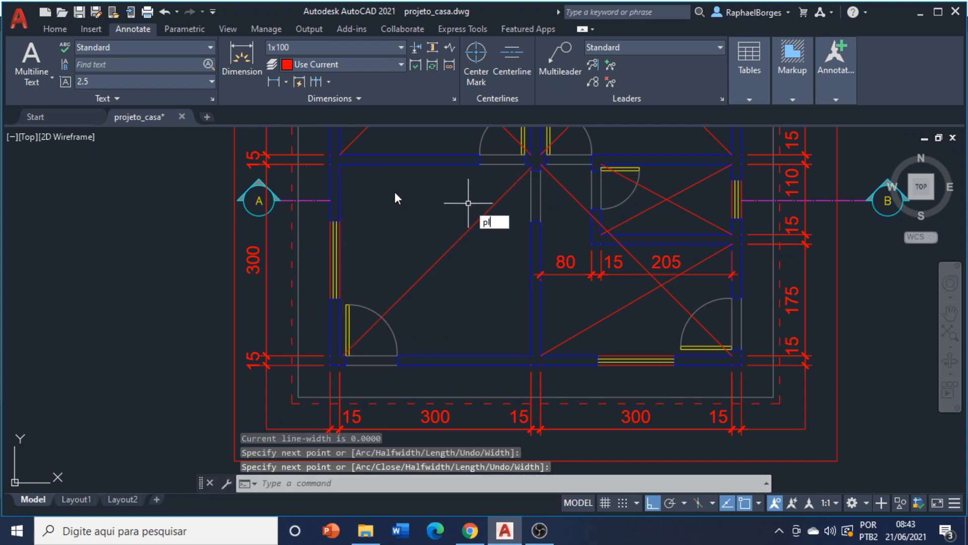
pyautogui.write('pl')
pyautogui.press('Return')
pyautogui.click(339, 167)
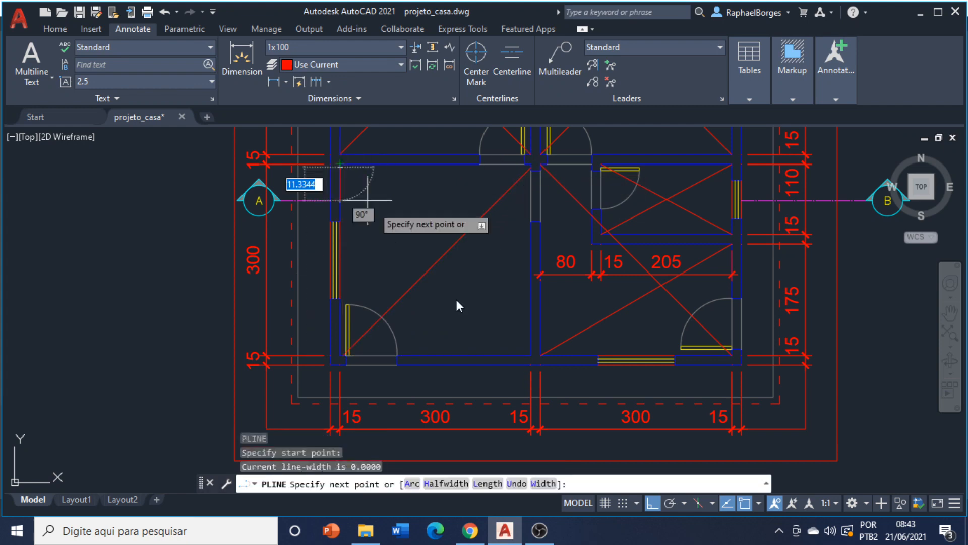
pyautogui.click(530, 354)
pyautogui.press('Return')
pyautogui.scroll(-4, 433, 358)
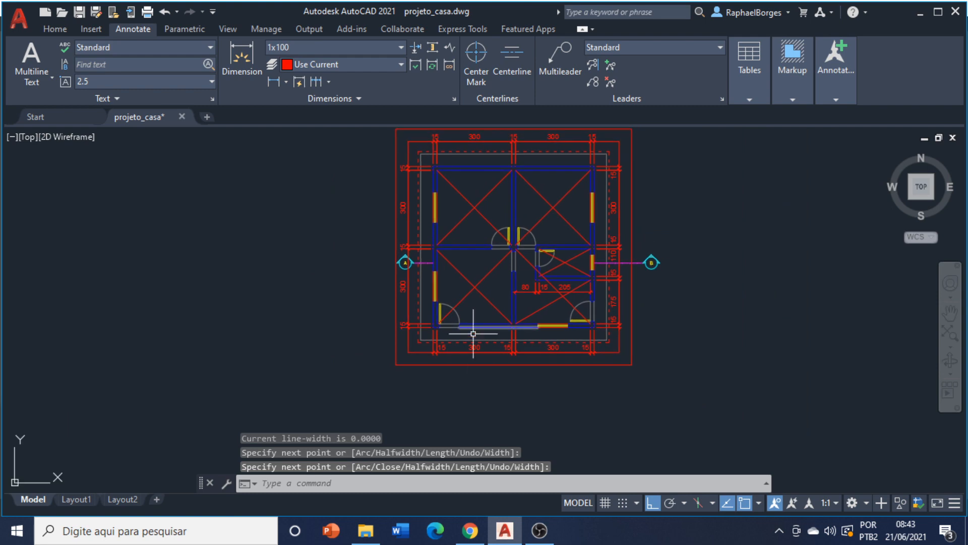
# Erase the inner guide rectangle that runs along the outer dimension chains around the plan
pyautogui.scroll(4, 443, 363)
pyautogui.click(368, 344)
pyautogui.click(331, 335)
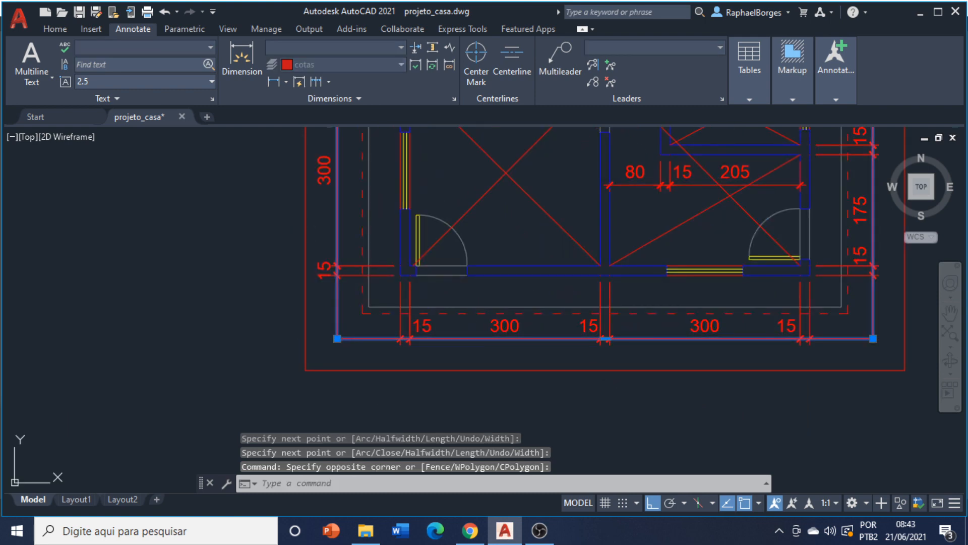
pyautogui.press('Delete')
pyautogui.scroll(-5, 398, 353)
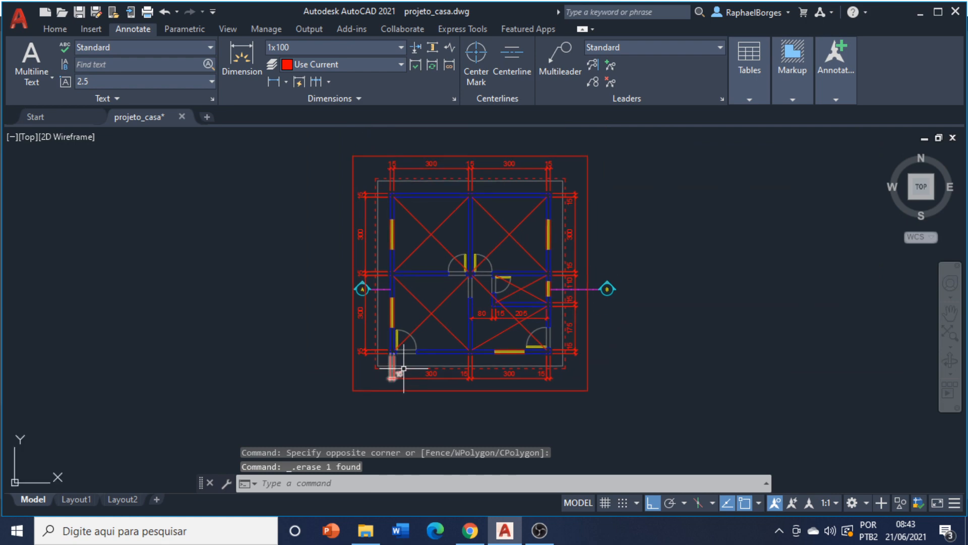
# Stretch section marker A and its cut line leftward past the outer guide rectangle, excluding the left dimension and the guide from the selection
pyautogui.scroll(2, 404, 368)
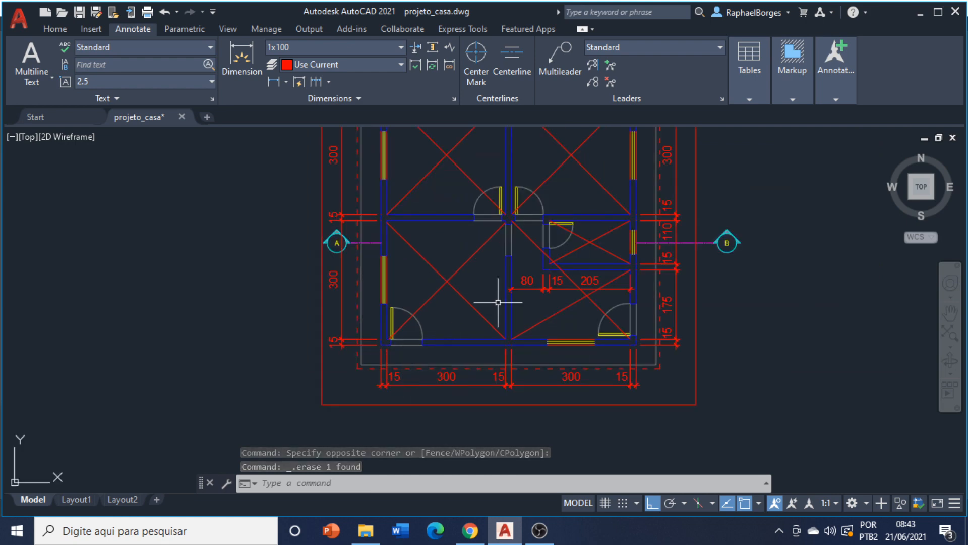
pyautogui.scroll(2, 345, 254)
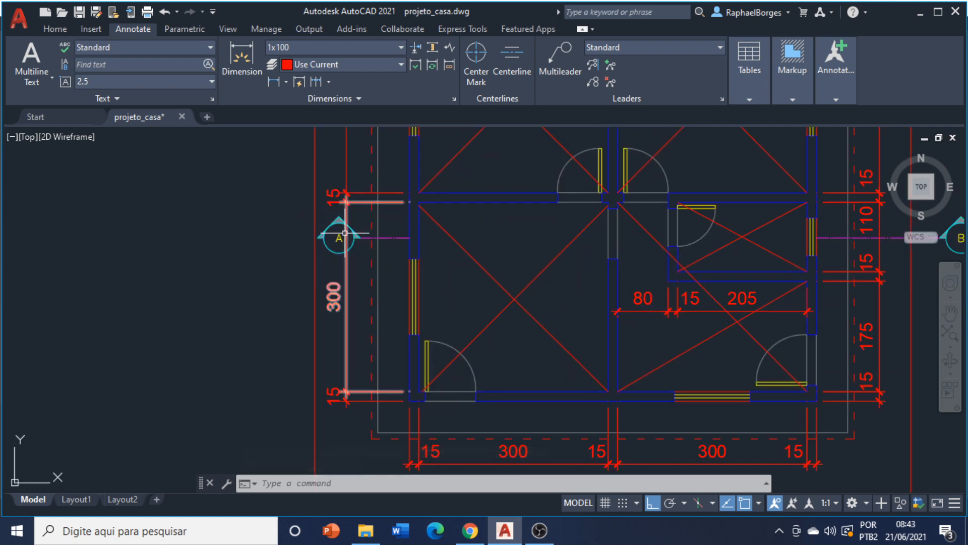
pyautogui.scroll(-2, 345, 233)
pyautogui.scroll(4, 313, 226)
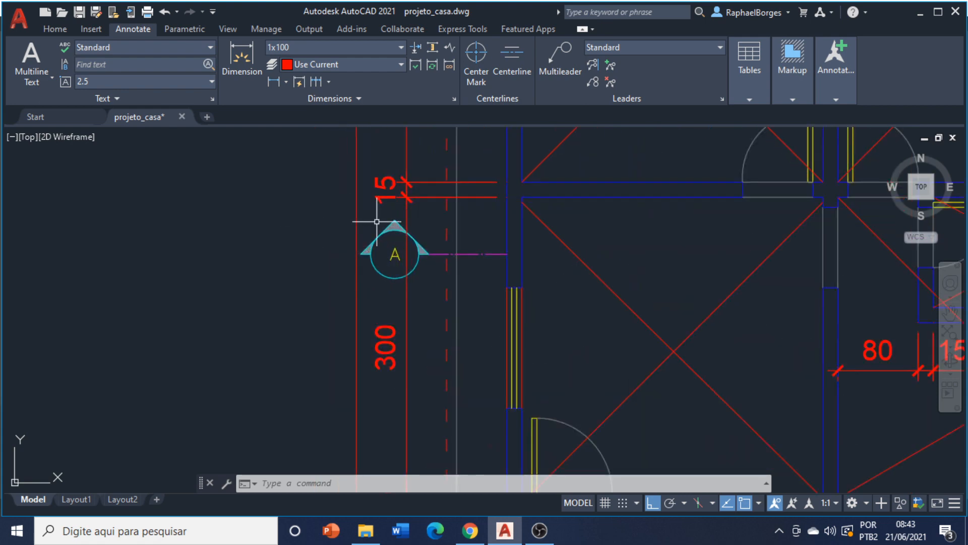
pyautogui.write('s')
pyautogui.press('Return')
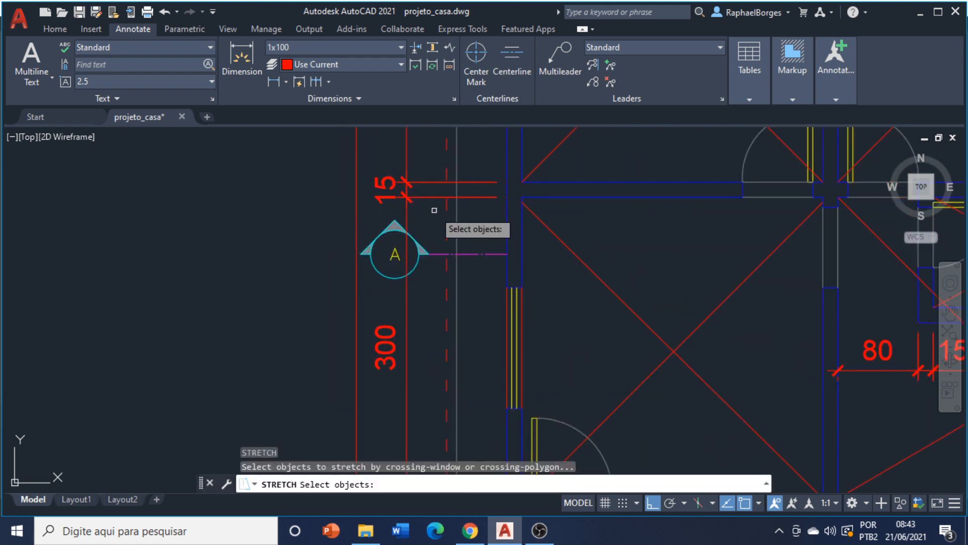
pyautogui.click(435, 209)
pyautogui.click(338, 287)
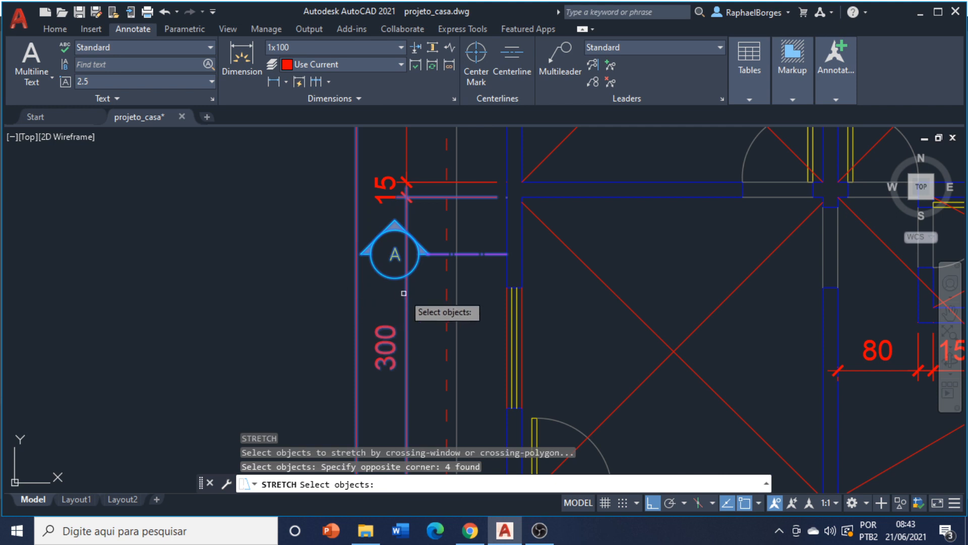
pyautogui.keyDown('shift'); pyautogui.click(419, 291); pyautogui.keyUp('shift')
pyautogui.keyDown('shift'); pyautogui.click(312, 300); pyautogui.keyUp('shift')
pyautogui.press('Return')
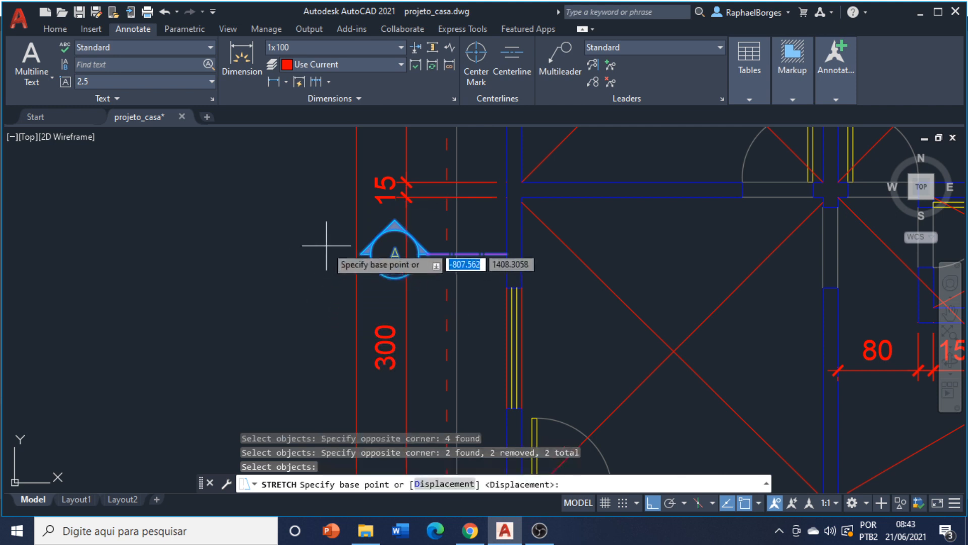
pyautogui.click(321, 245)
pyautogui.click(202, 241)
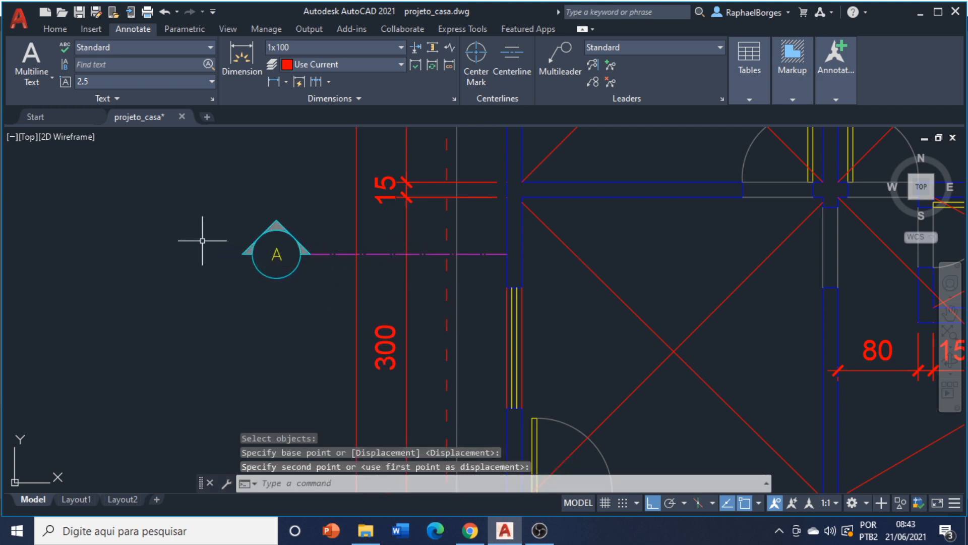
pyautogui.press('Escape')
pyautogui.scroll(-5, 290, 303)
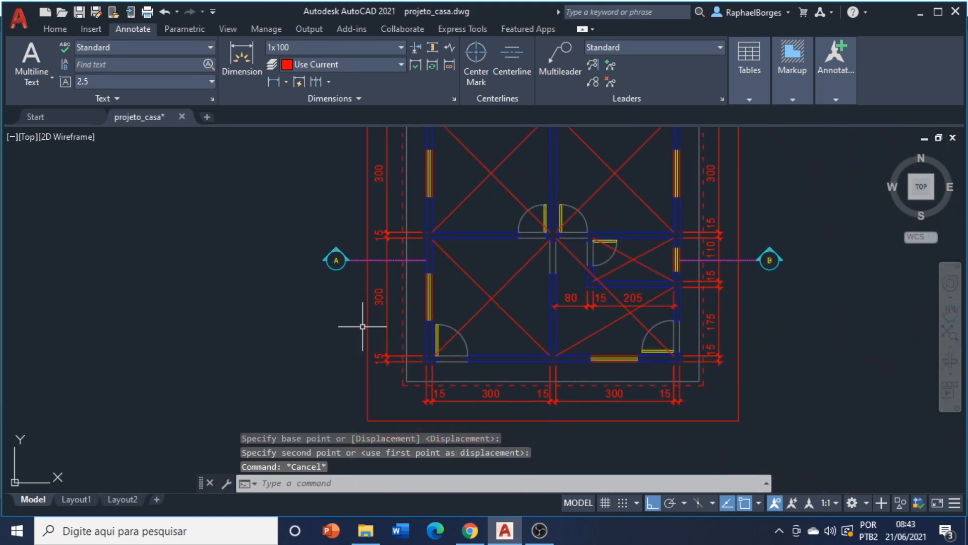
# Dimension the house's overall width between the top wall's outer corners, placing the dimension line on the outer guide rectangle above the chain
pyautogui.moveTo(361, 362); pyautogui.dragTo(356, 382, button='middle')
pyautogui.scroll(-3, 444, 309)
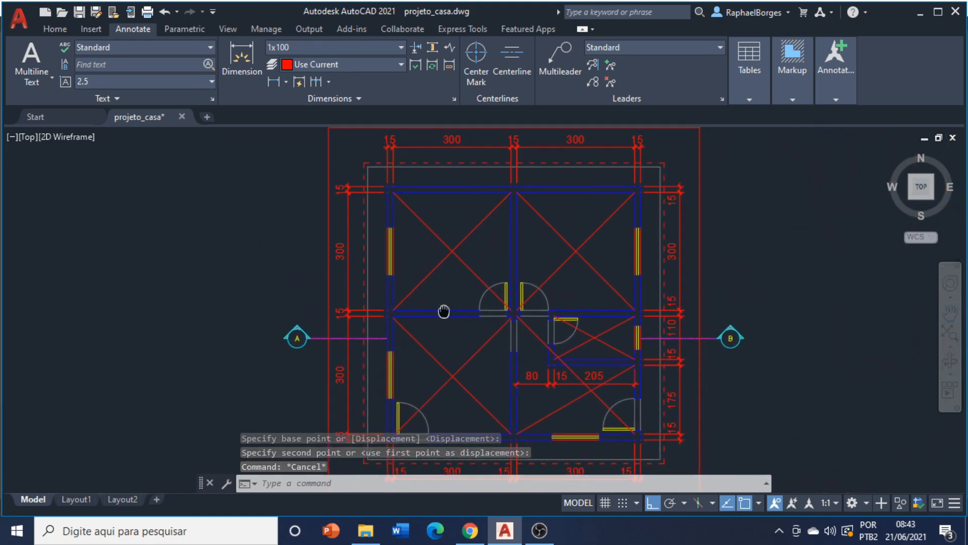
pyautogui.click(244, 53)
pyautogui.scroll(5, 328, 244)
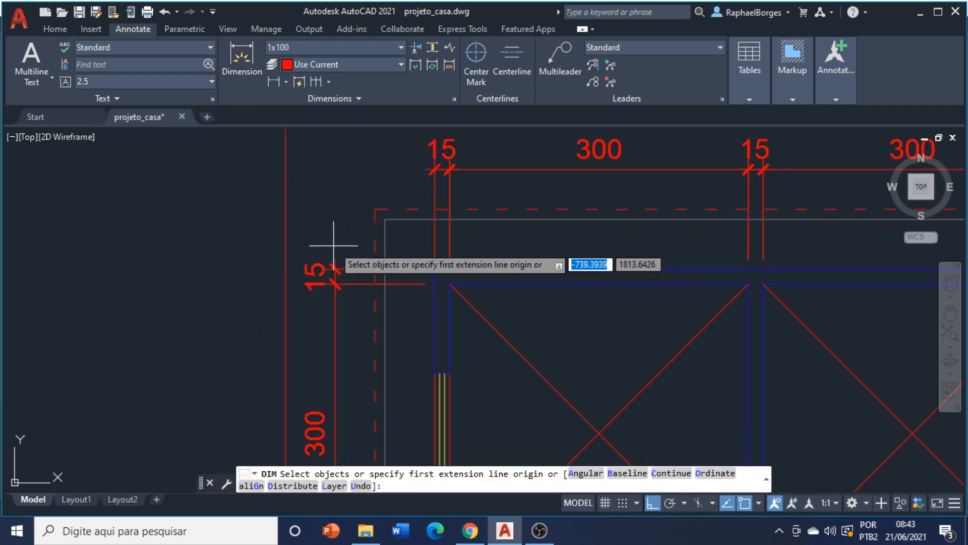
pyautogui.click(441, 271)
pyautogui.scroll(-4, 348, 305)
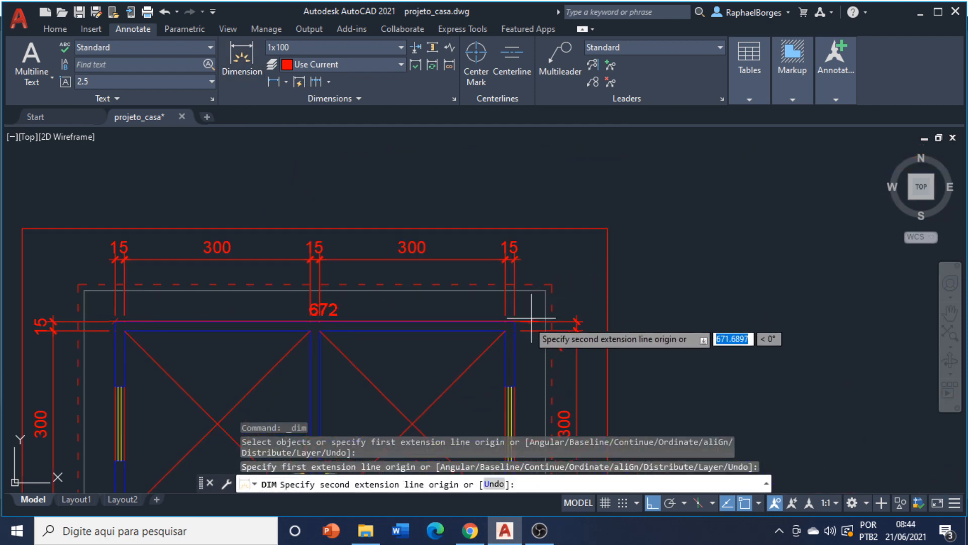
pyautogui.click(515, 321)
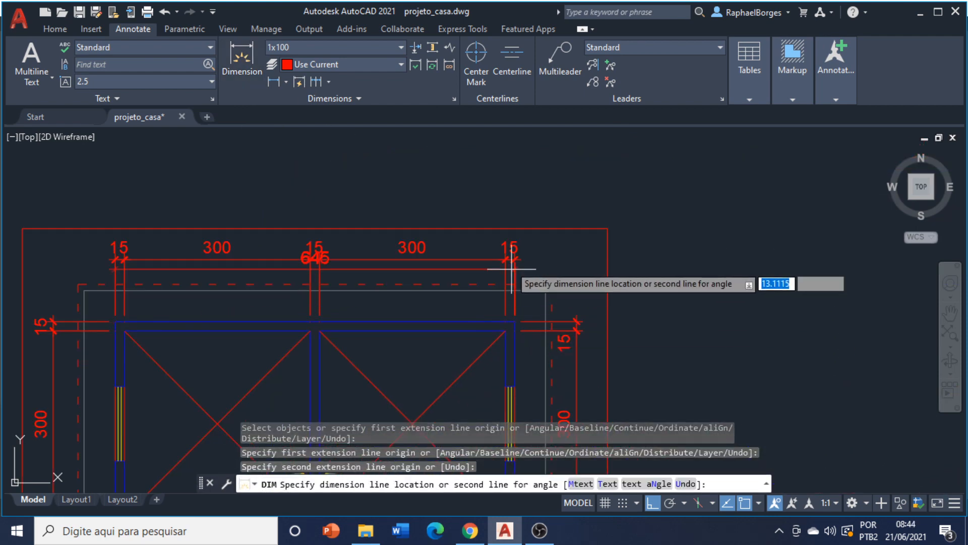
pyautogui.click(514, 218)
pyautogui.scroll(-2, 548, 231)
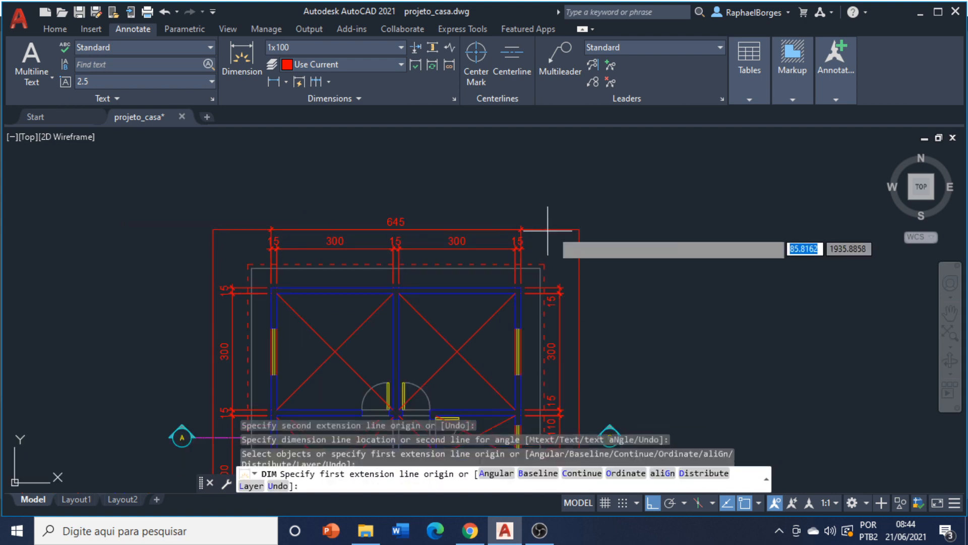
# Try to dimension the overall height along the left side from the bottom outer corner to the top outer corner, and undo it
pyautogui.click(247, 58)
pyautogui.scroll(1, 356, 210)
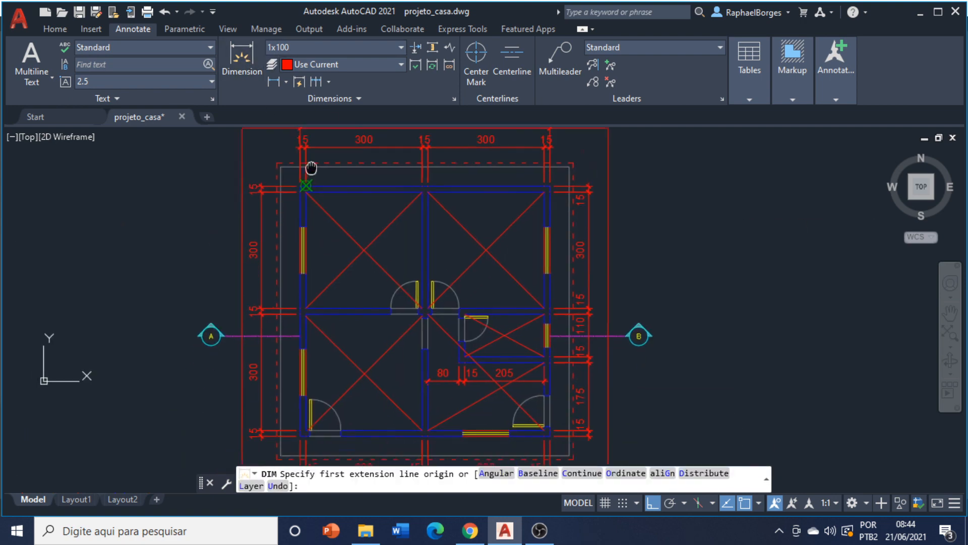
pyautogui.scroll(-1, 356, 210)
pyautogui.scroll(2, 525, 318)
pyautogui.scroll(3, 348, 352)
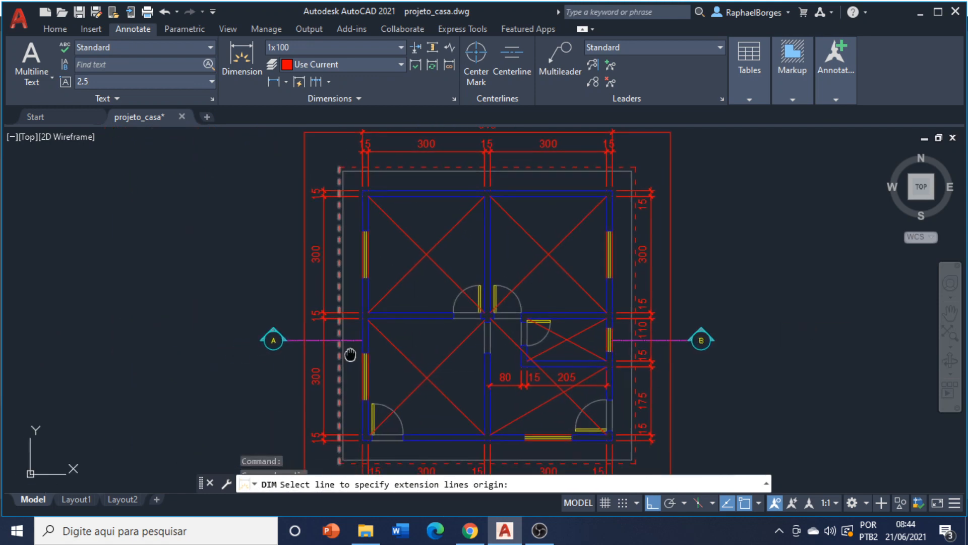
pyautogui.scroll(-1, 410, 303)
pyautogui.click(425, 296)
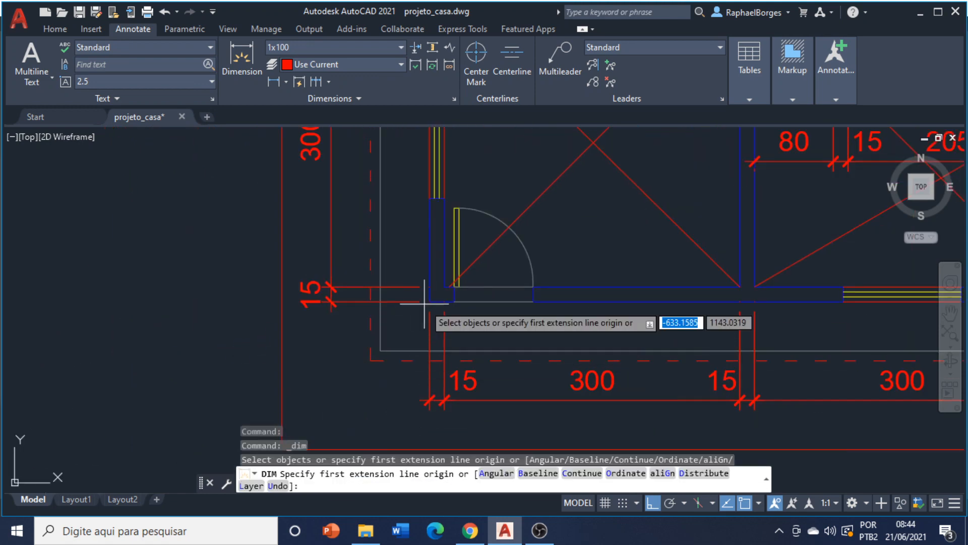
pyautogui.click(432, 294)
pyautogui.scroll(-3, 379, 364)
pyautogui.scroll(-3, 379, 364)
pyautogui.scroll(3, 408, 174)
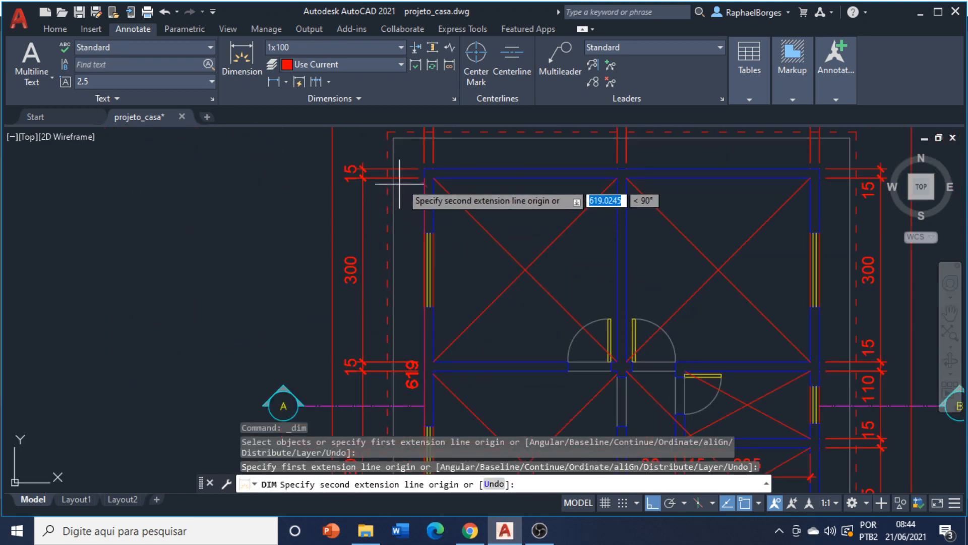
pyautogui.click(424, 168)
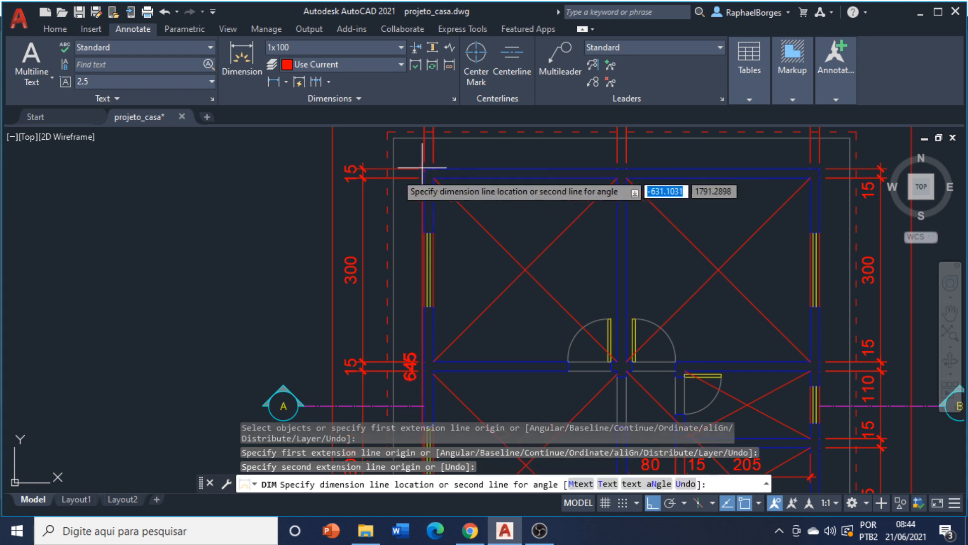
pyautogui.click(331, 172)
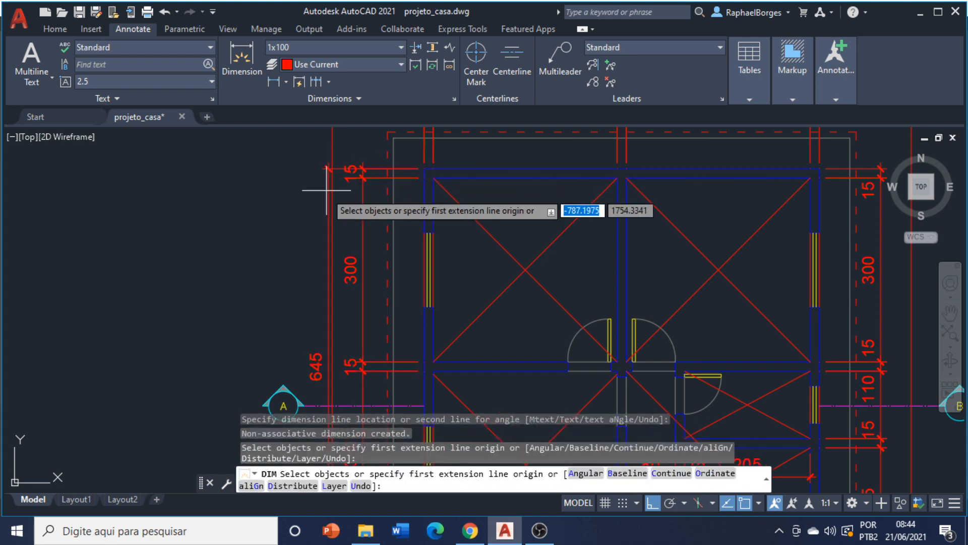
pyautogui.hotkey('ctrl', 'z')
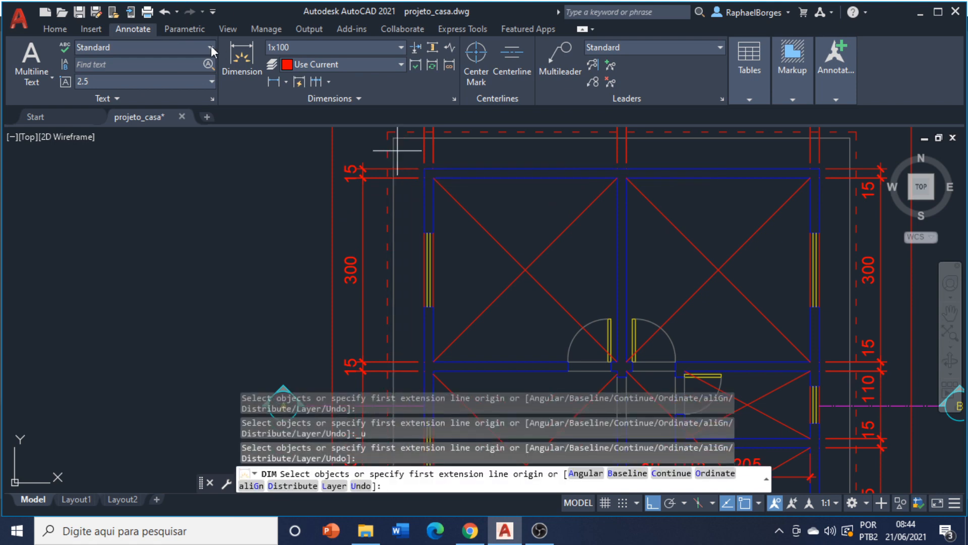
# Dimension the overall height from the left wall's top outer corner to its bottom outer corner, placing the dimension line on the outer guide rectangle
pyautogui.scroll(-2, 422, 162)
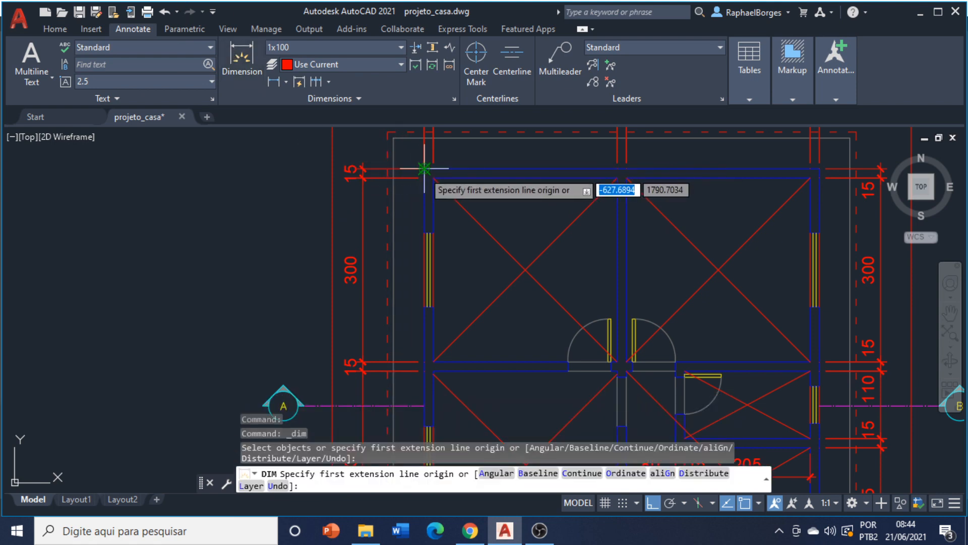
pyautogui.scroll(-2, 423, 166)
pyautogui.click(406, 180)
pyautogui.scroll(6, 403, 297)
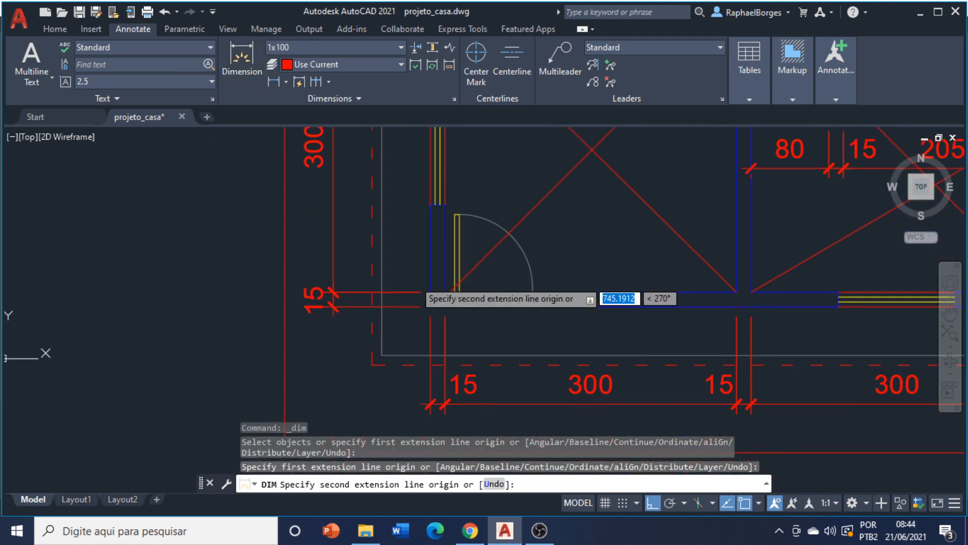
pyautogui.click(434, 303)
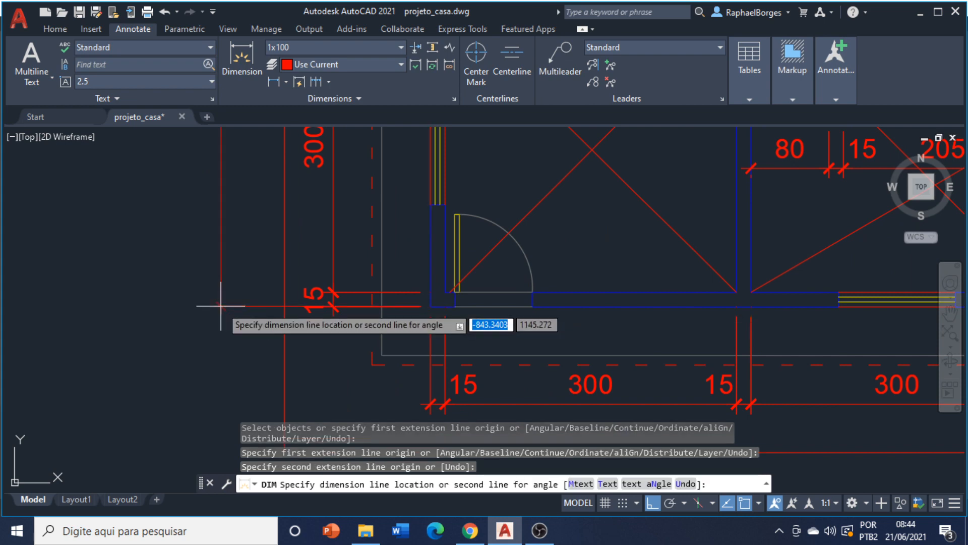
pyautogui.click(285, 286)
pyautogui.scroll(-4, 267, 303)
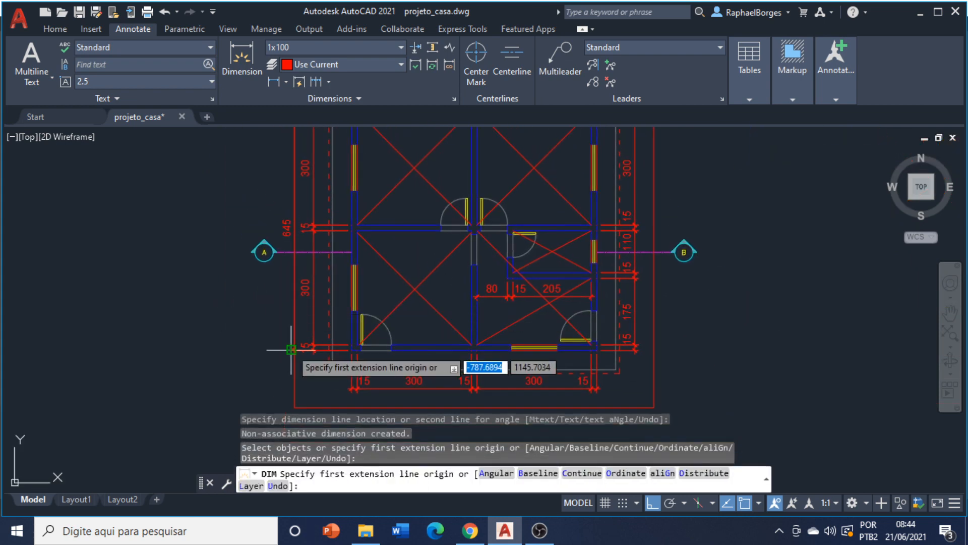
pyautogui.press('Escape')
# Erase the outer guide rectangle surrounding the dimensioned plan
pyautogui.scroll(-2, 305, 321)
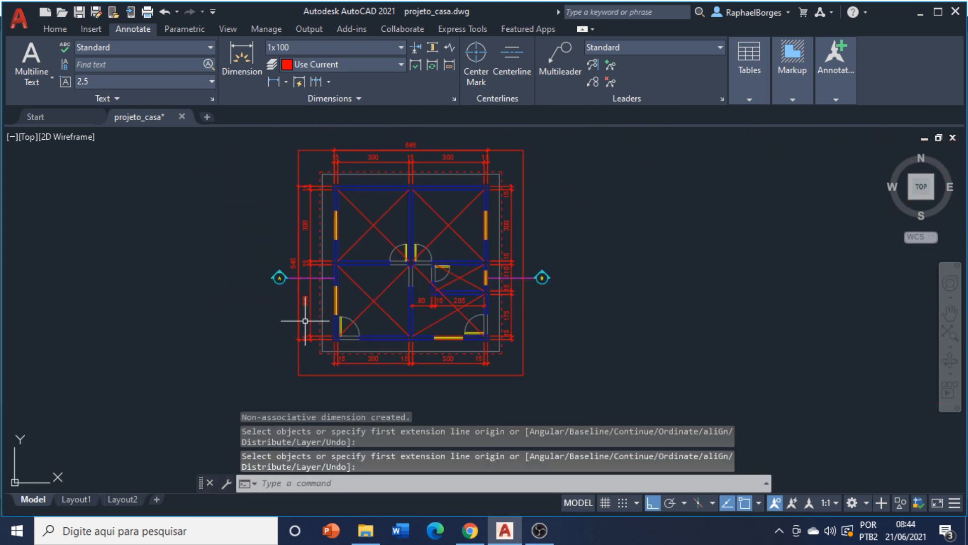
pyautogui.click(295, 379)
pyautogui.press('Delete')
# Erase the crossed diagonals in the lower-left room and in both upper rooms
pyautogui.scroll(4, 368, 292)
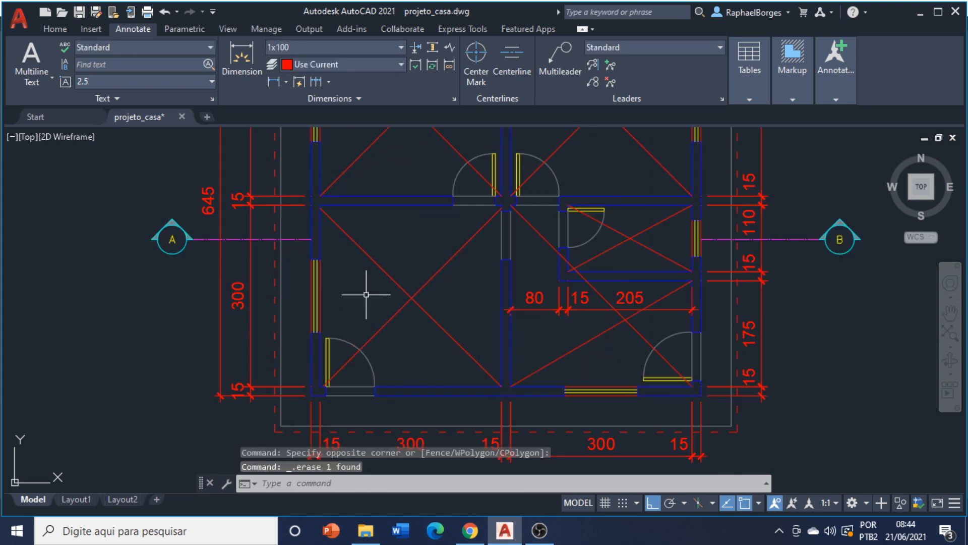
pyautogui.click(459, 268)
pyautogui.click(417, 295)
pyautogui.press('Delete')
pyautogui.moveTo(412, 230); pyautogui.dragTo(422, 374, button='middle')
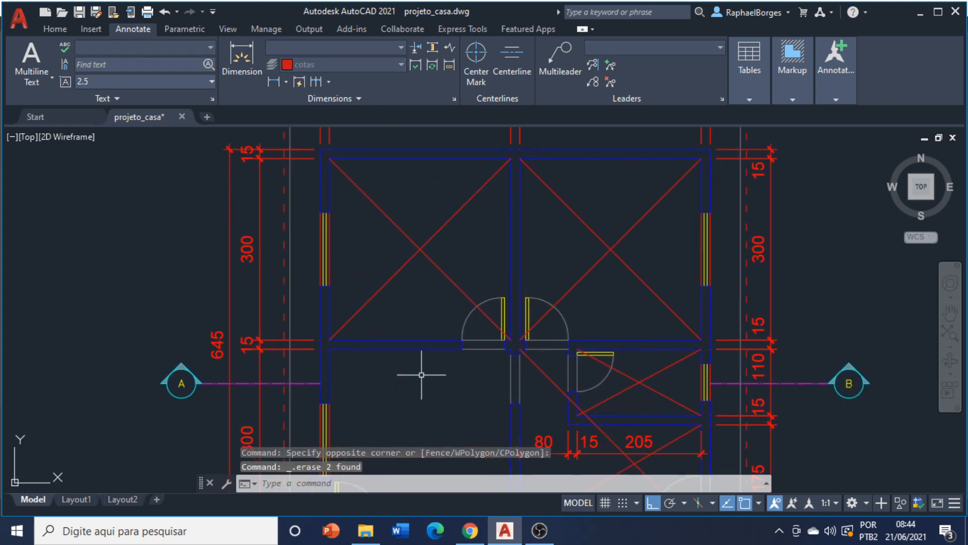
pyautogui.click(453, 236)
pyautogui.click(404, 282)
pyautogui.press('Delete')
pyautogui.click(606, 247)
pyautogui.press('Delete')
pyautogui.scroll(3, 626, 302)
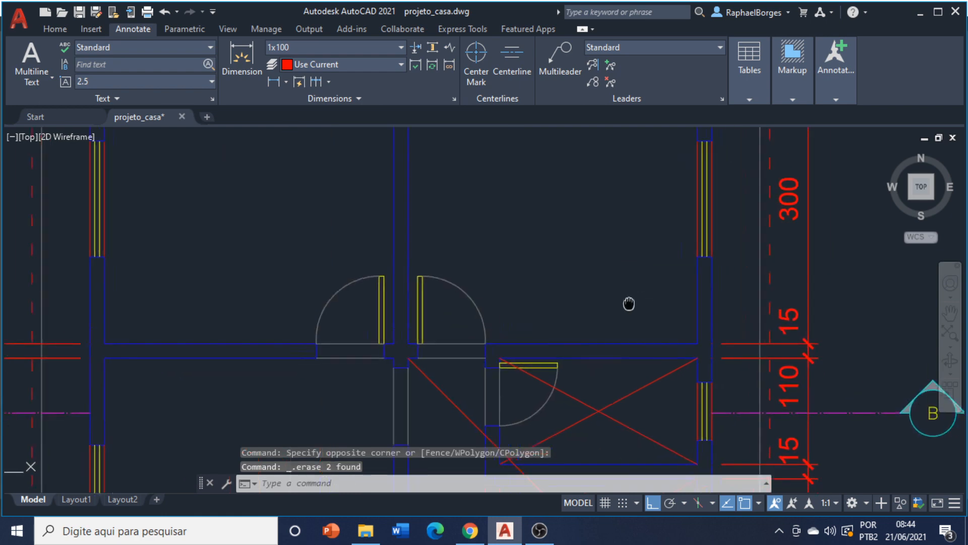
# Erase the crossed diagonals in the small bathroom and in the L-shaped room at the plan's lower right
pyautogui.click(588, 302)
pyautogui.click(520, 339)
pyautogui.press('Delete')
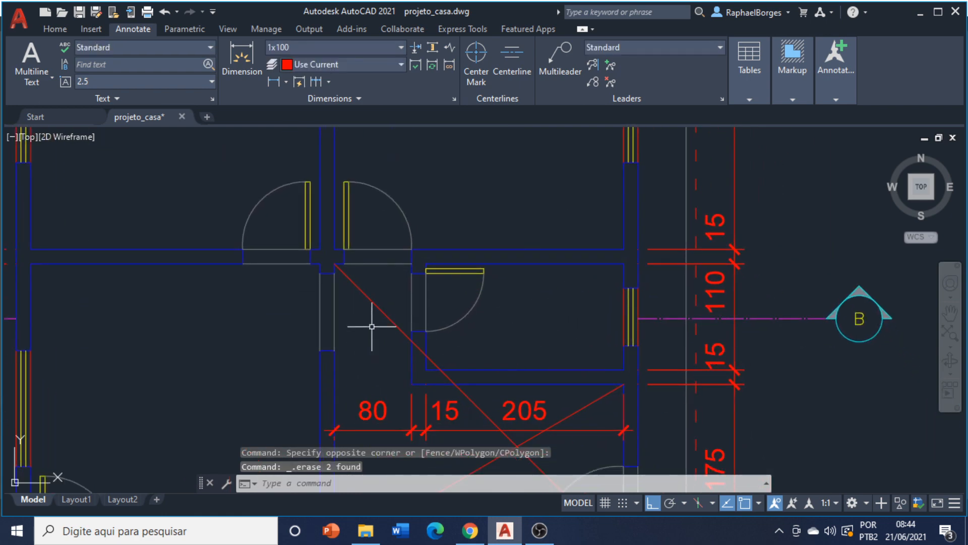
pyautogui.click(385, 325)
pyautogui.click(370, 302)
pyautogui.press('Delete')
pyautogui.scroll(-5, 456, 253)
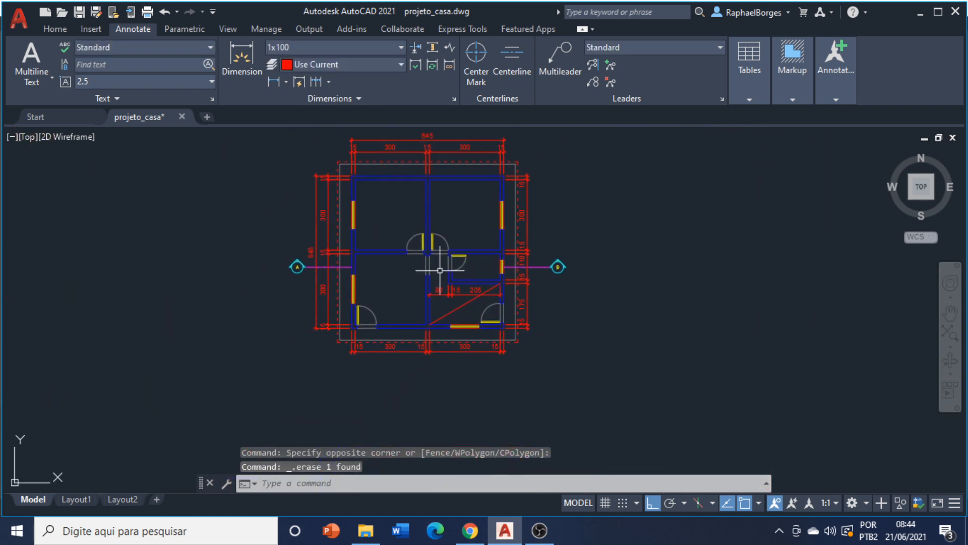
pyautogui.click(457, 326)
pyautogui.click(442, 308)
pyautogui.press('Delete')
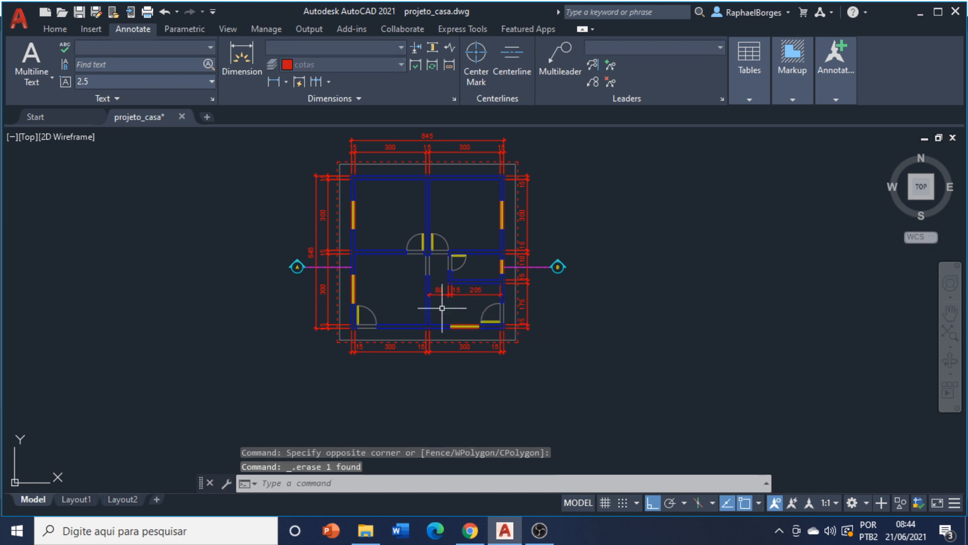
# With object snap off, move the text of the lowest 15 dimension on the plan's left side straight up, clear of its extension lines
pyautogui.scroll(2, 324, 255)
pyautogui.moveTo(327, 255)
pyautogui.mouseDown(button='middle')
pyautogui.moveTo(346, 279)
pyautogui.moveTo(346, 308)
pyautogui.mouseUp(button='middle')
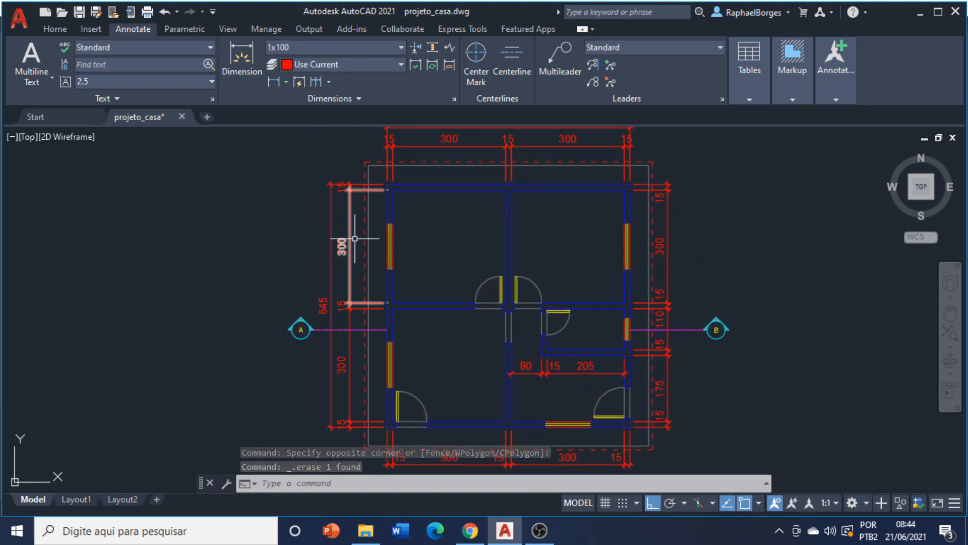
pyautogui.moveTo(343, 217); pyautogui.dragTo(341, 245, button='middle')
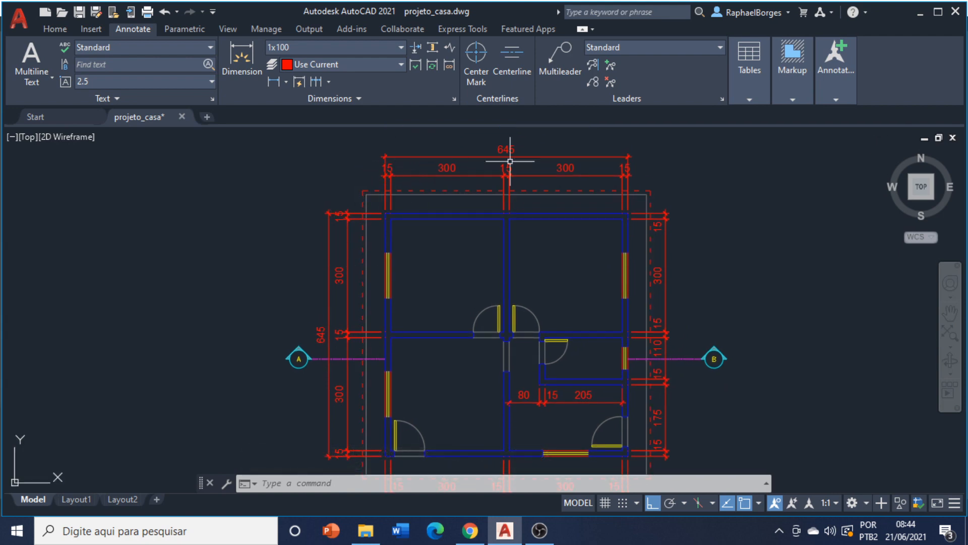
pyautogui.moveTo(643, 407); pyautogui.dragTo(605, 304, button='middle')
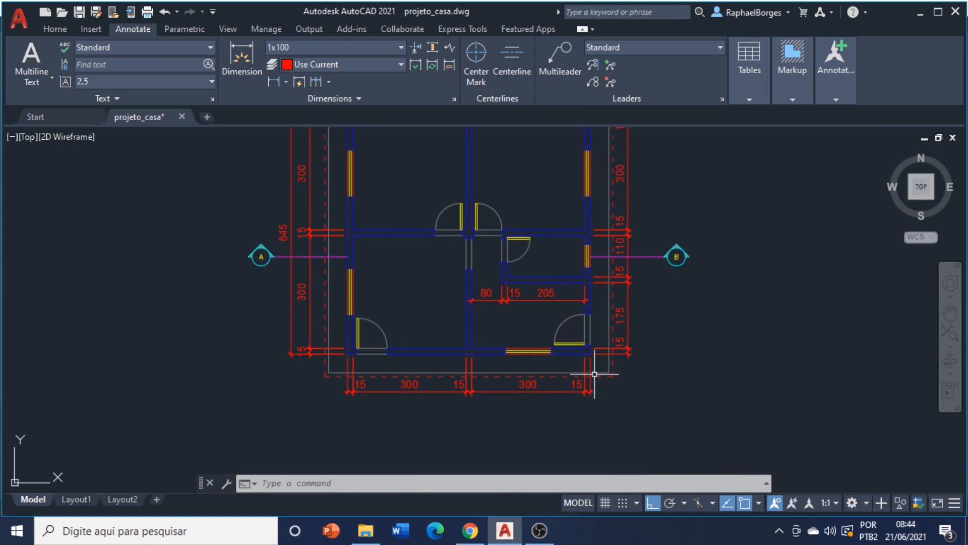
pyautogui.scroll(8, 290, 333)
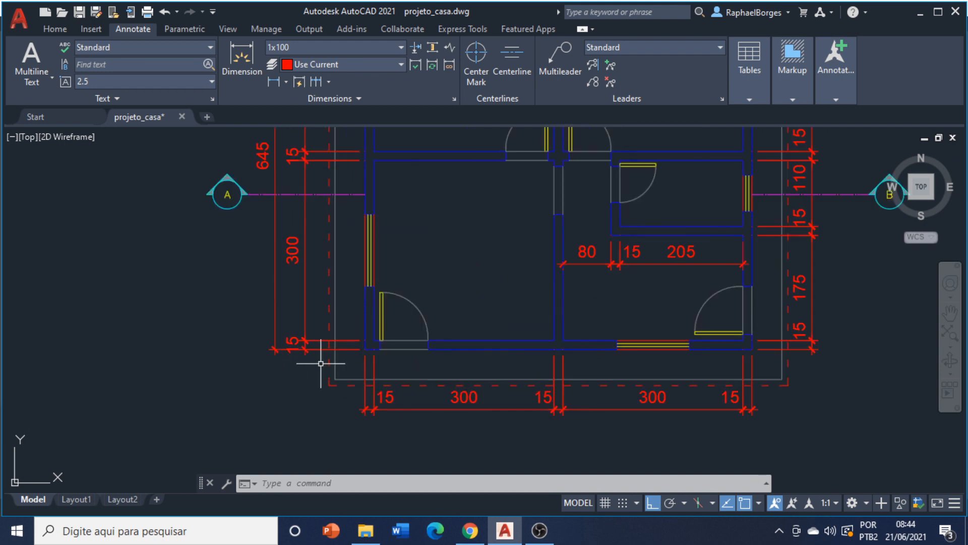
pyautogui.click(279, 345)
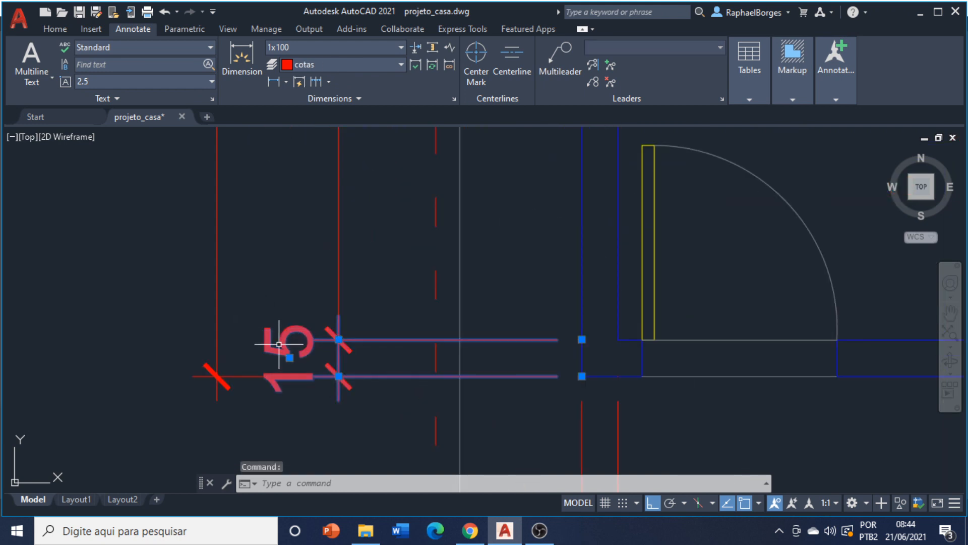
pyautogui.click(289, 358)
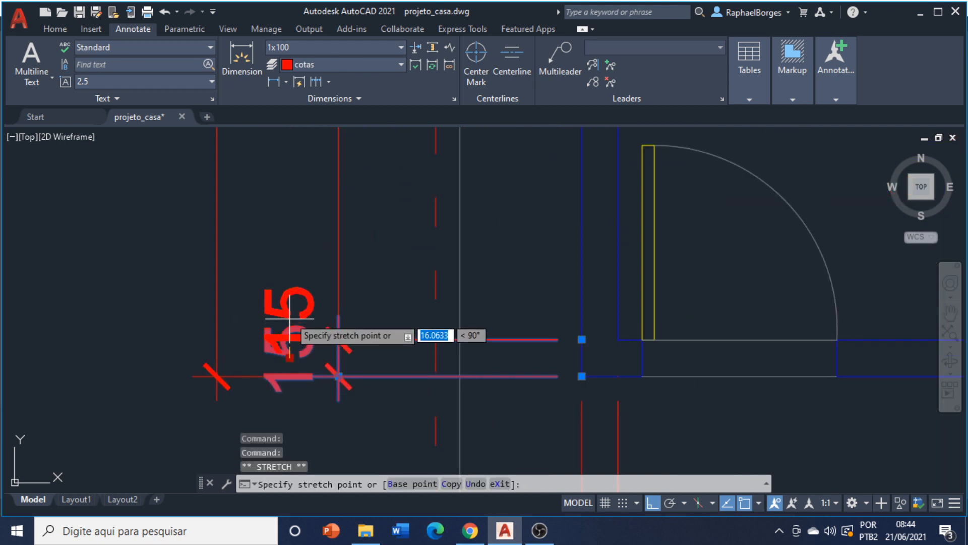
pyautogui.press('F3')
pyautogui.click(288, 294)
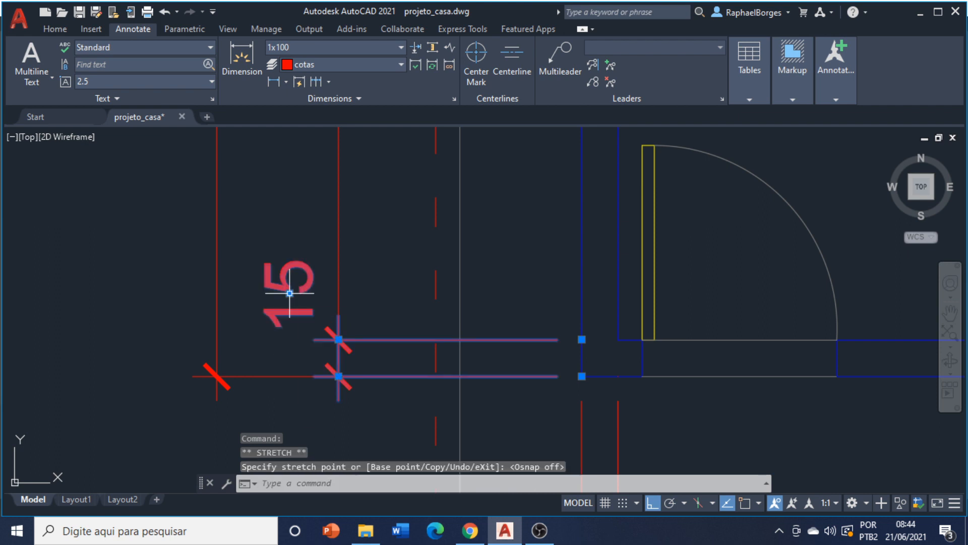
# Move the text of the uppermost 15 dimension on the plan's left side straight down, clear of its extension lines
pyautogui.scroll(-4, 309, 270)
pyautogui.moveTo(313, 268); pyautogui.dragTo(327, 382, button='middle')
pyautogui.scroll(3, 346, 335)
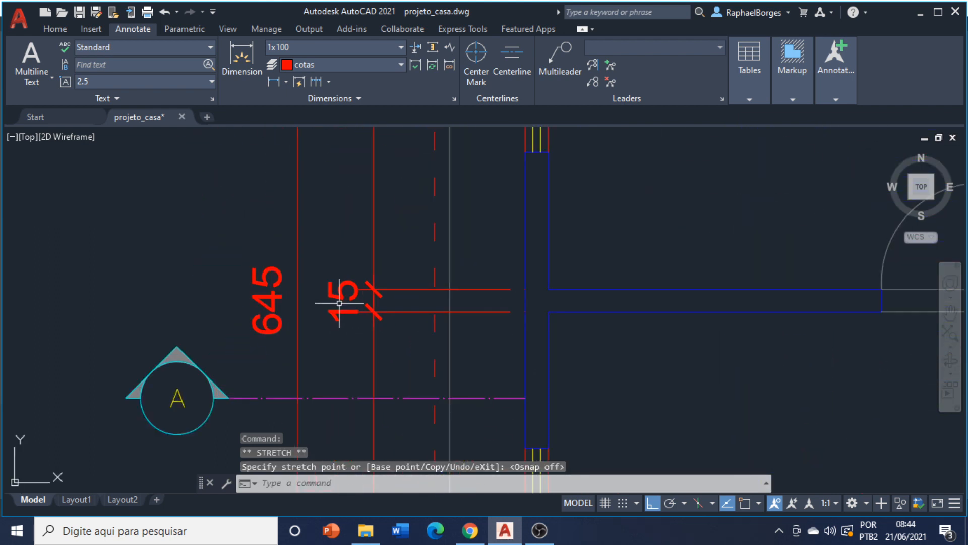
pyautogui.moveTo(338, 259); pyautogui.dragTo(357, 451, button='middle')
pyautogui.click(348, 237)
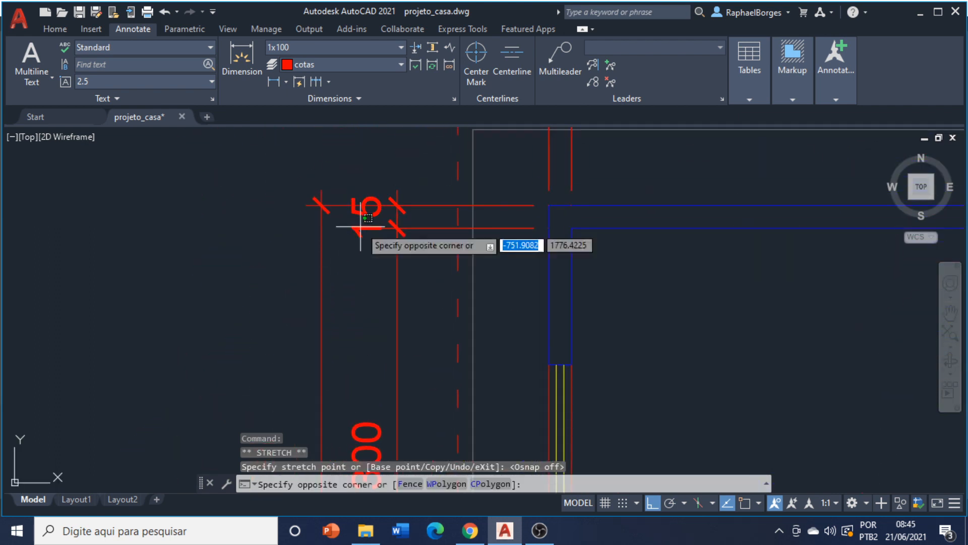
pyautogui.click(376, 221)
pyautogui.click(366, 217)
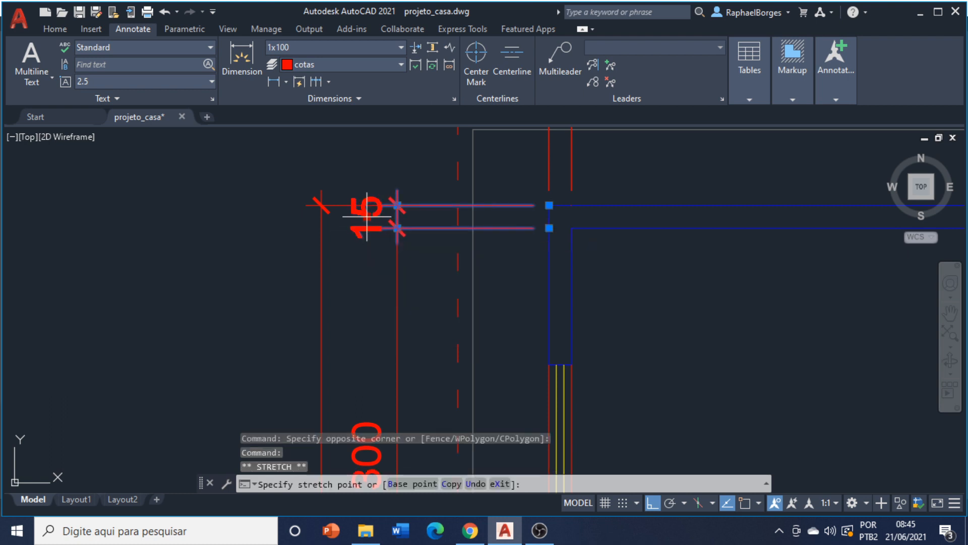
pyautogui.click(367, 255)
# Shift the text of the leftmost 15 dimension above the plan to the right, clear of the overall width's extension line
pyautogui.moveTo(644, 129)
pyautogui.mouseDown(button='middle')
pyautogui.moveTo(481, 248)
pyautogui.moveTo(350, 385)
pyautogui.mouseUp(button='middle')
pyautogui.scroll(-1, 350, 384)
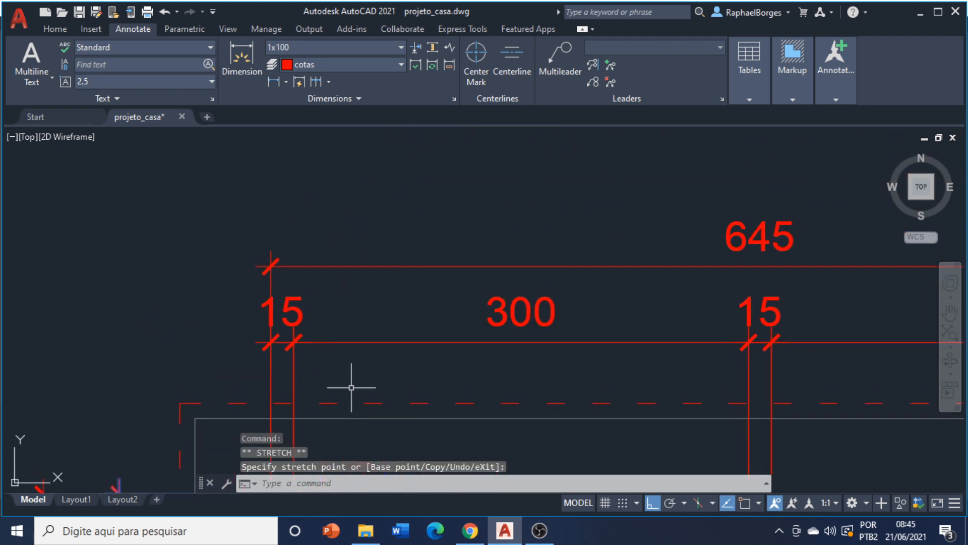
pyautogui.moveTo(676, 281); pyautogui.dragTo(569, 303, button='middle')
pyautogui.click(191, 329)
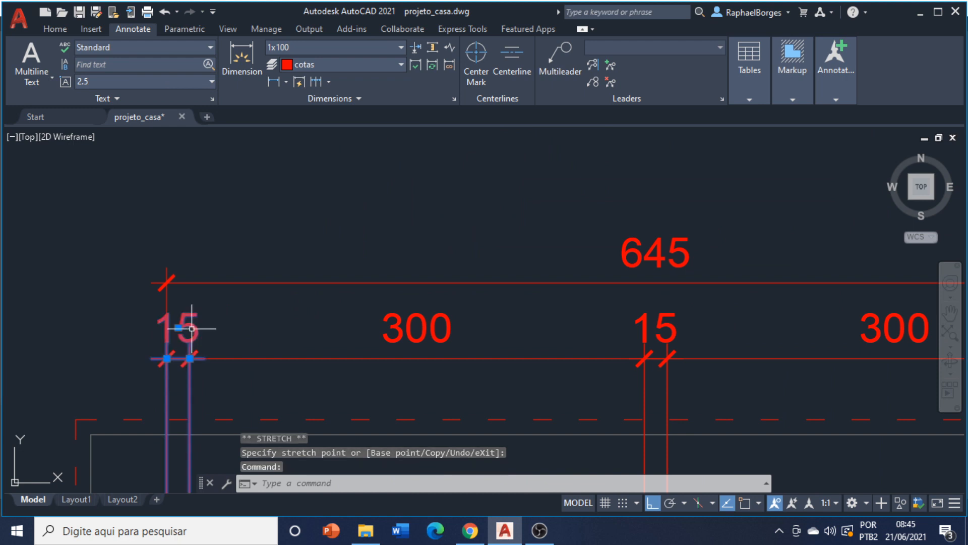
pyautogui.click(178, 327)
pyautogui.click(213, 327)
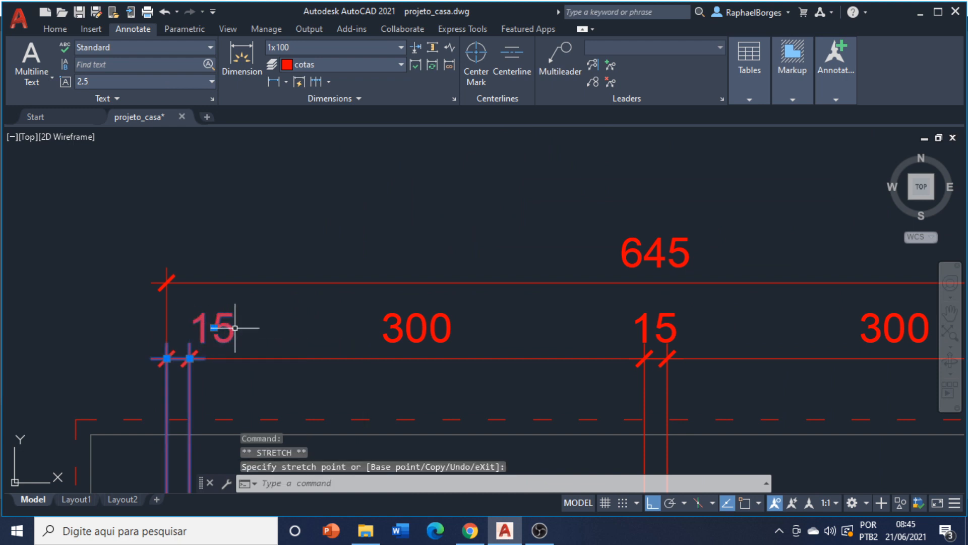
# Shift the text of the rightmost 15 dimension above the plan to the left, clear of the overall width's extension line
pyautogui.moveTo(336, 322); pyautogui.dragTo(147, 321, button='middle')
pyautogui.moveTo(527, 316); pyautogui.dragTo(195, 309, button='middle')
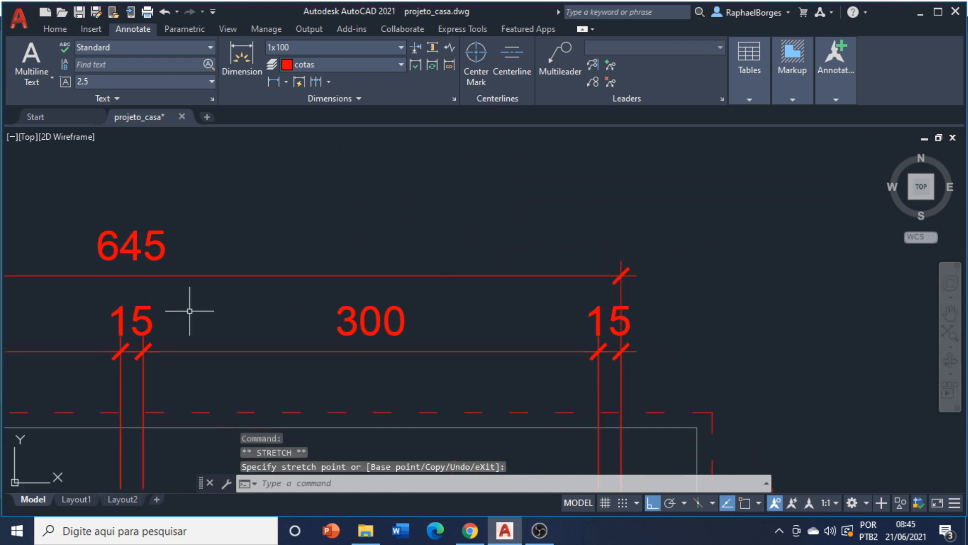
pyautogui.click(603, 317)
pyautogui.click(605, 319)
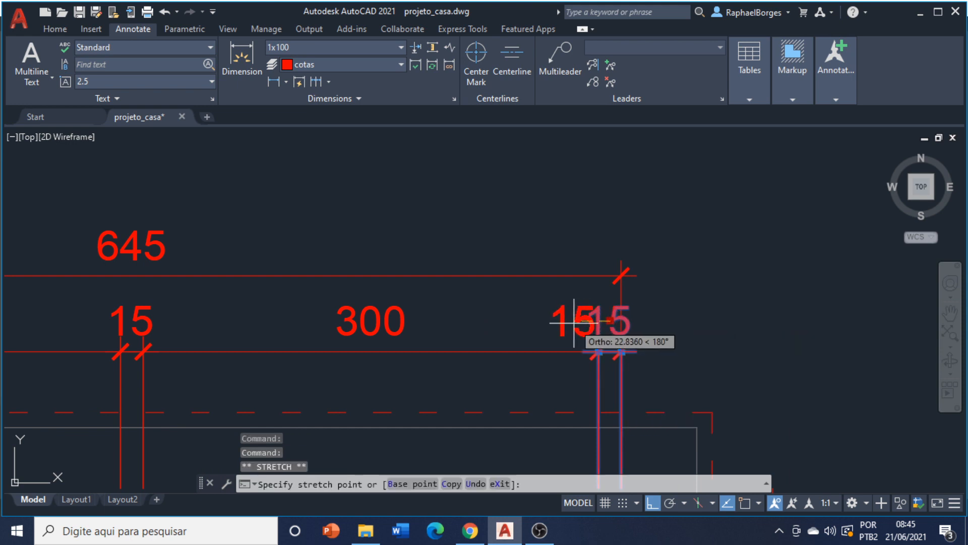
pyautogui.click(570, 320)
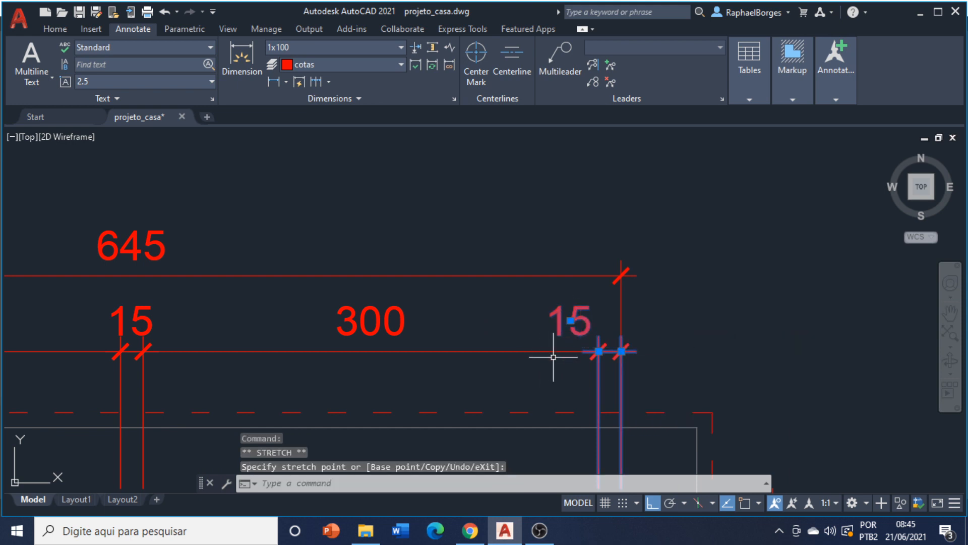
pyautogui.press('Escape')
# Copy the entire dimensioned floor plan with its section markers horizontally into the empty space to the right of the original
pyautogui.scroll(-6, 541, 360)
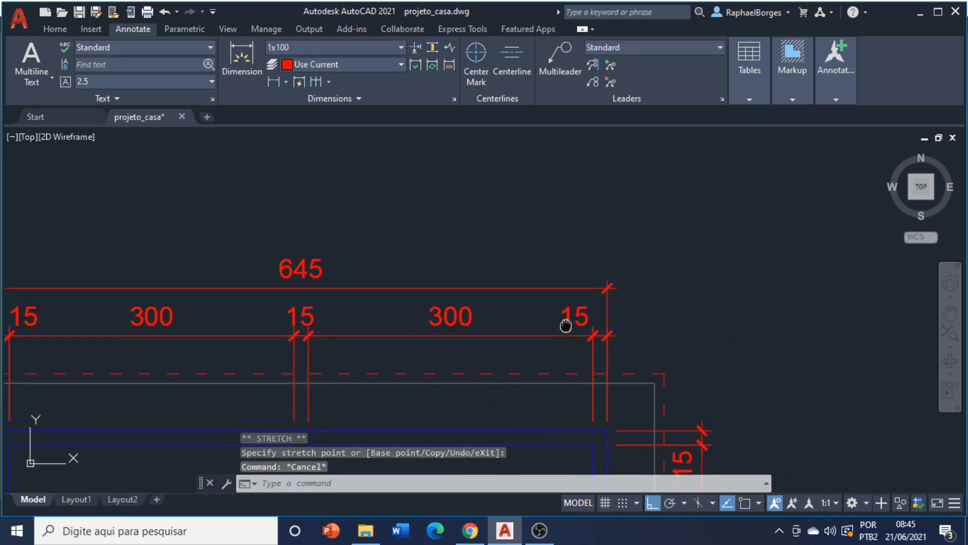
pyautogui.scroll(-2, 464, 235)
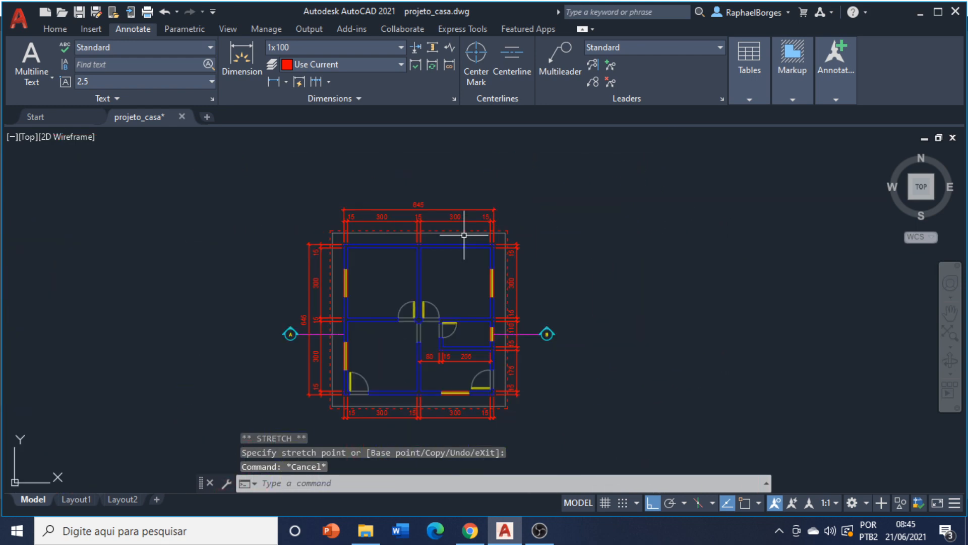
pyautogui.scroll(2, 447, 334)
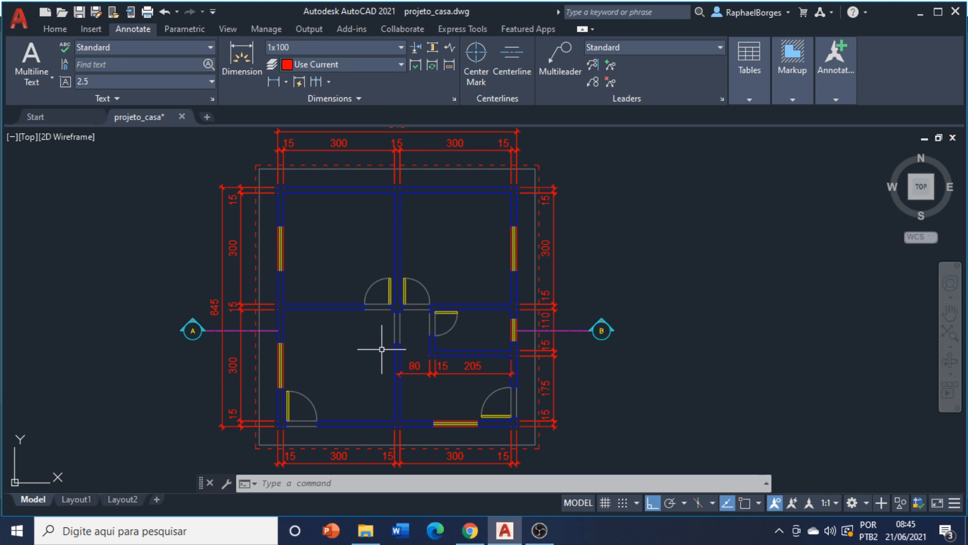
pyautogui.moveTo(447, 331); pyautogui.dragTo(335, 315, button='middle')
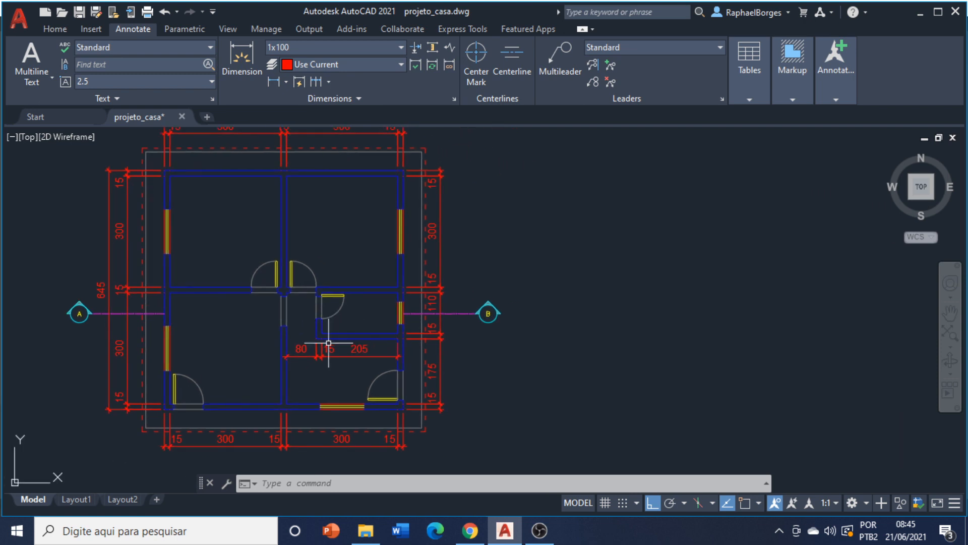
pyautogui.scroll(2, 306, 382)
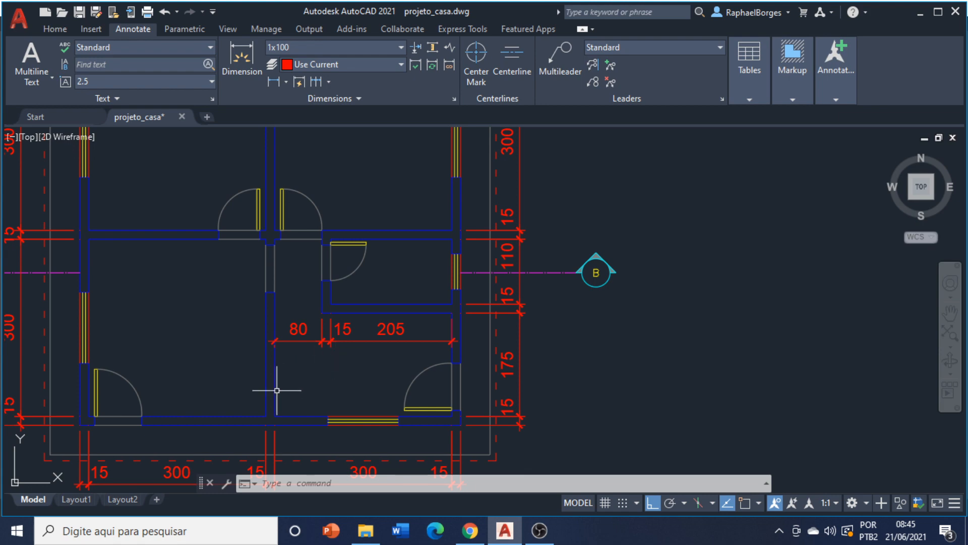
pyautogui.scroll(-5, 296, 382)
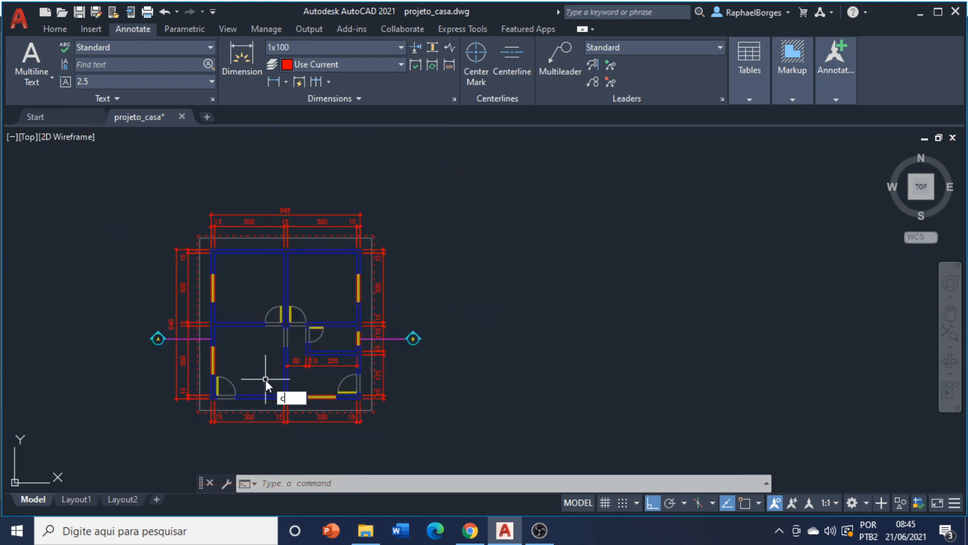
pyautogui.write('co')
pyautogui.press('Return')
pyautogui.click(534, 158)
pyautogui.click(77, 477)
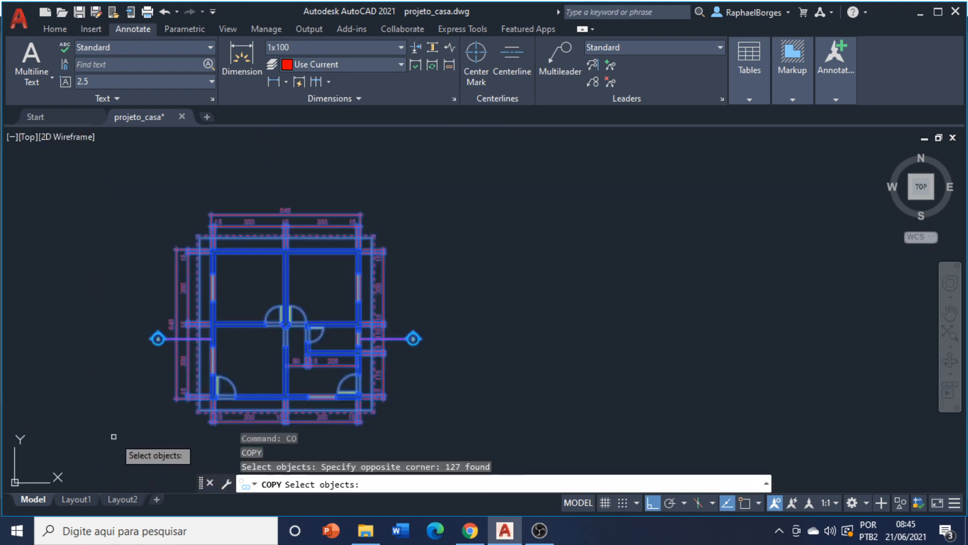
pyautogui.press('Return')
pyautogui.click(176, 393)
pyautogui.click(510, 393)
pyautogui.press('Escape')
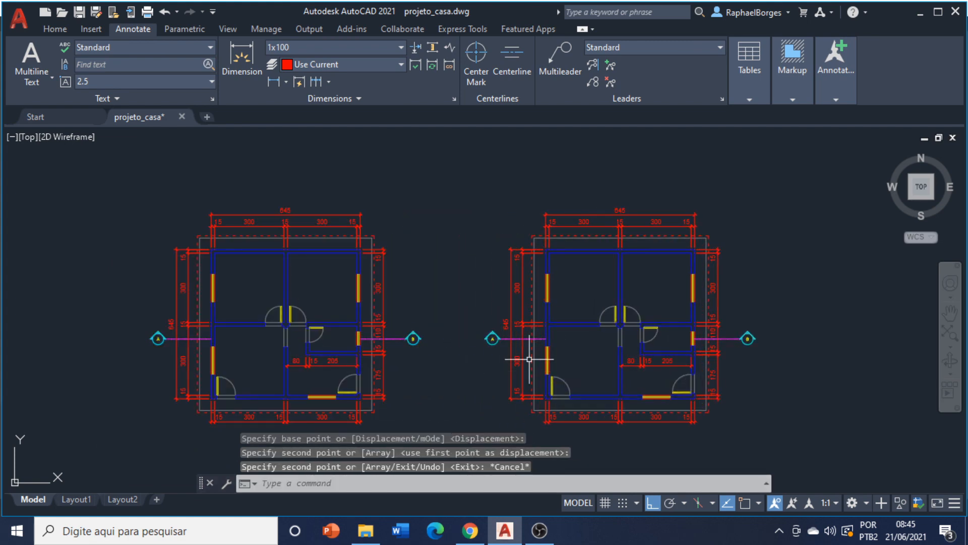
pyautogui.scroll(3, 636, 282)
pyautogui.moveTo(636, 282); pyautogui.dragTo(556, 305, button='middle')
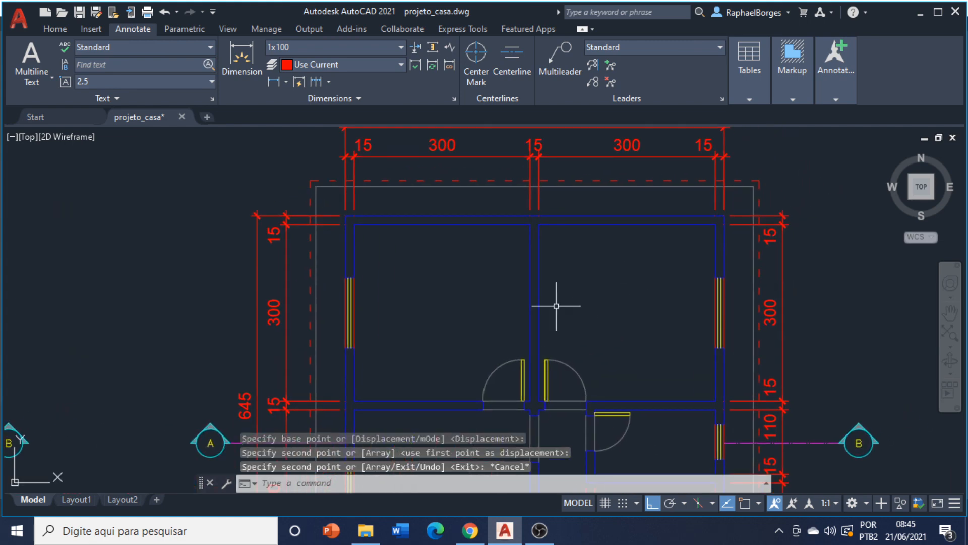
pyautogui.write('m')
pyautogui.press('Return')
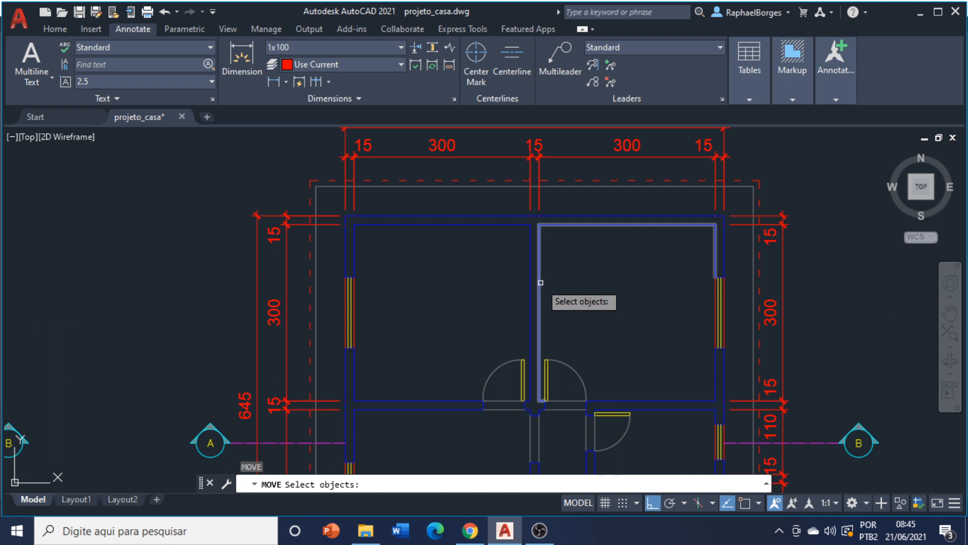
pyautogui.click(540, 282)
pyautogui.press('Return')
pyautogui.press('Escape')
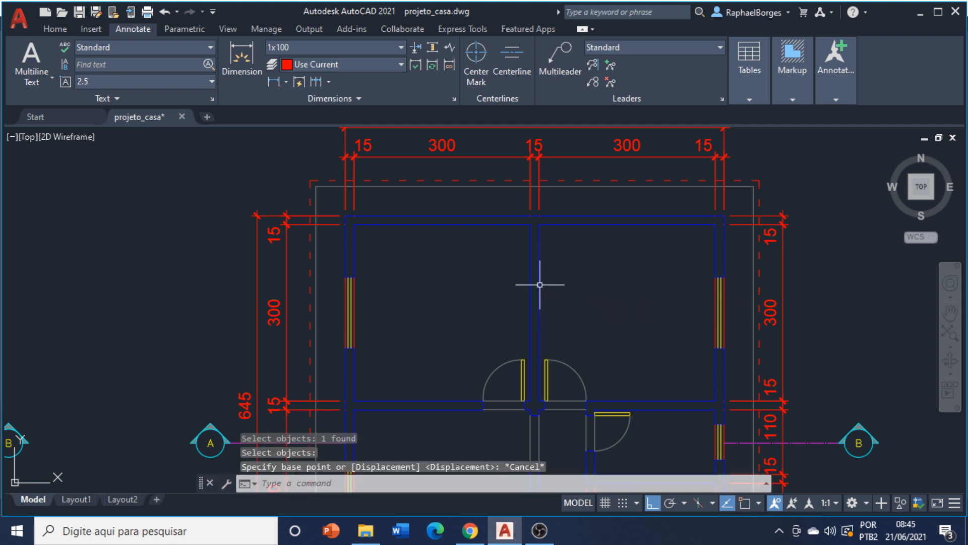
pyautogui.click(540, 284)
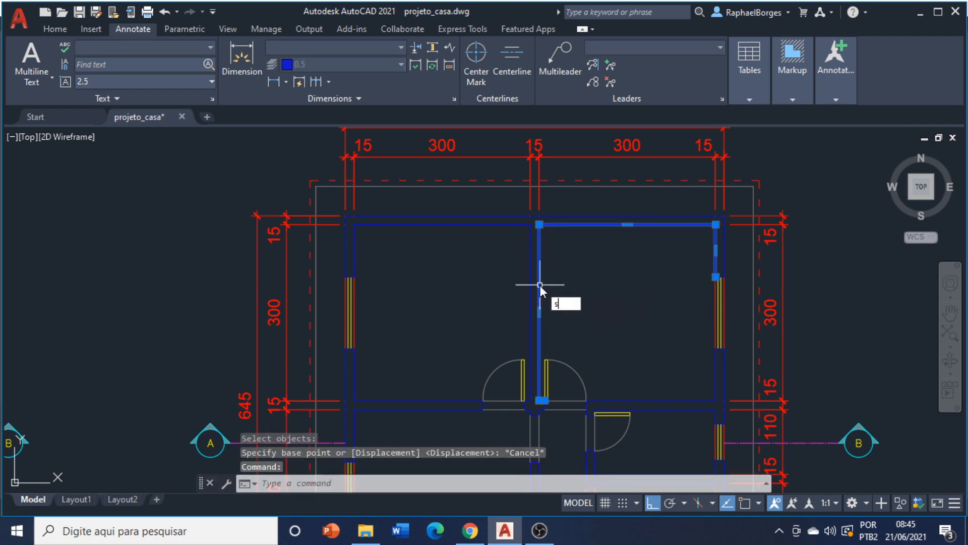
pyautogui.write('s')
pyautogui.press('Escape')
pyautogui.press('Escape')
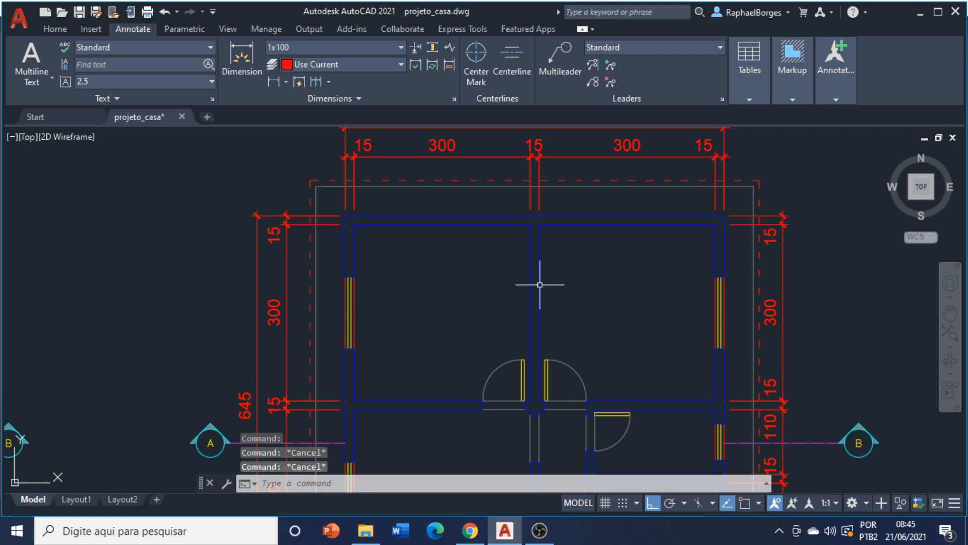
# Stretch the upper-right room's wall line beside the central partition to the right by 1 in the copied plan
pyautogui.write('s')
pyautogui.press('Return')
pyautogui.scroll(5, 534, 255)
pyautogui.click(552, 167)
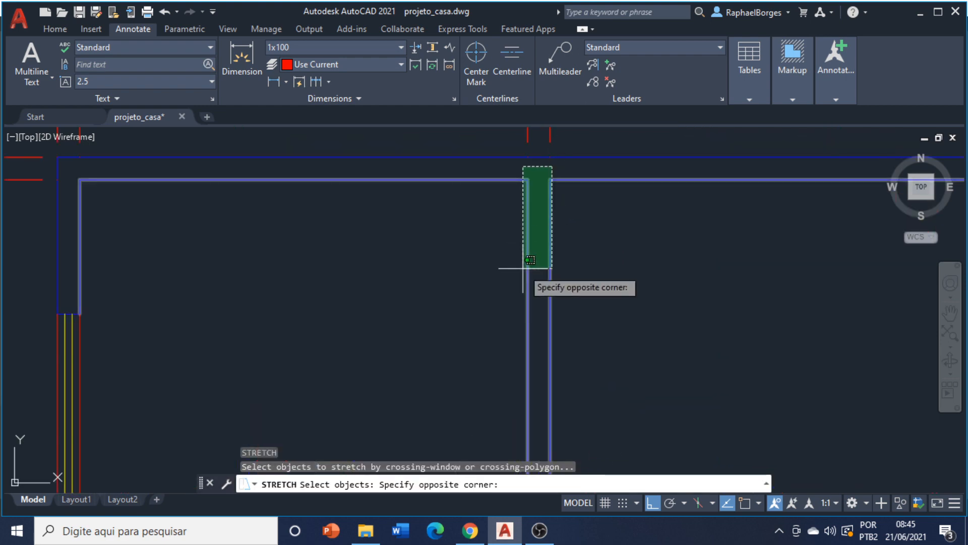
pyautogui.scroll(-5, 523, 282)
pyautogui.scroll(3, 527, 383)
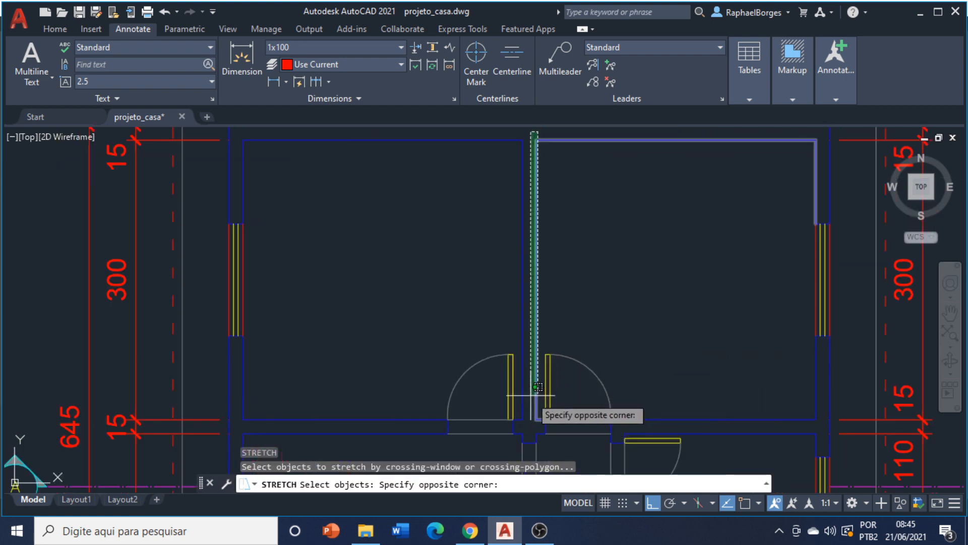
pyautogui.click(542, 425)
pyautogui.press('Return')
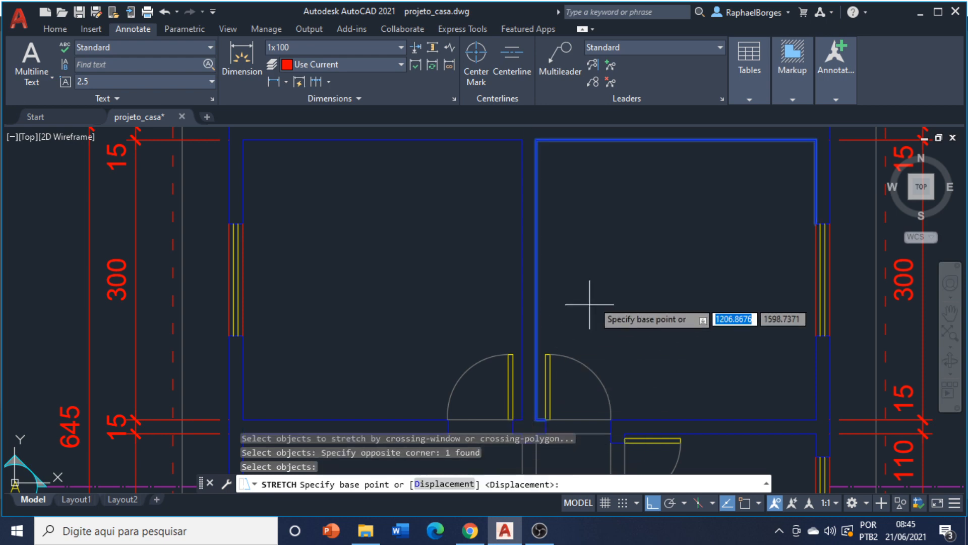
pyautogui.click(598, 294)
pyautogui.write('1')
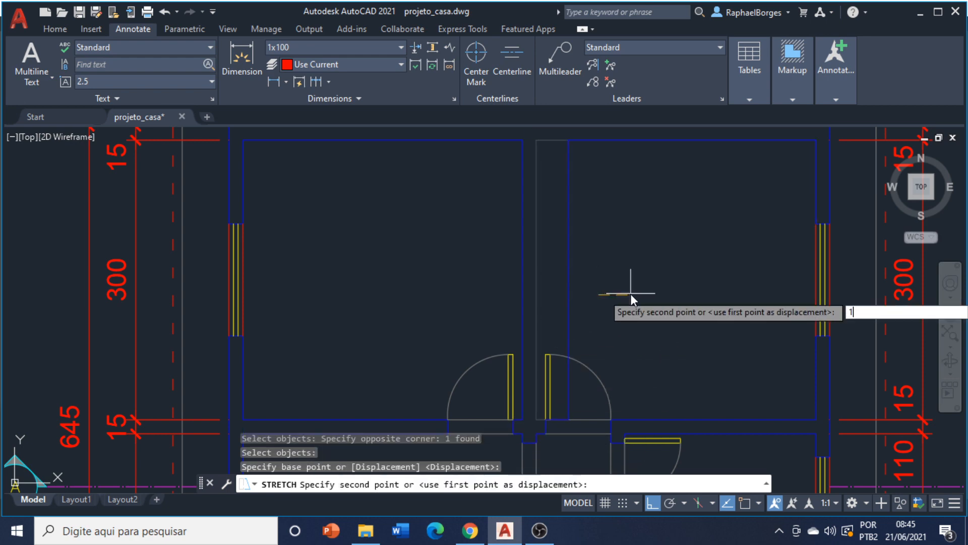
pyautogui.press('Return')
# Dimension the inner width of the upper-right room, placing the dimension line inside the room below its upper wall
pyautogui.scroll(-3, 630, 293)
pyautogui.scroll(-1, 611, 361)
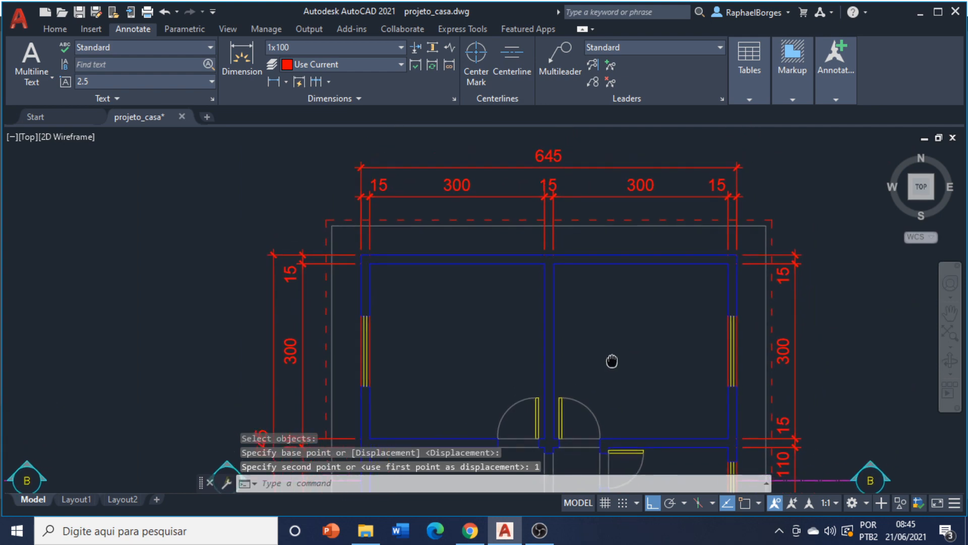
pyautogui.scroll(4, 550, 288)
pyautogui.moveTo(551, 258); pyautogui.dragTo(545, 282, button='middle')
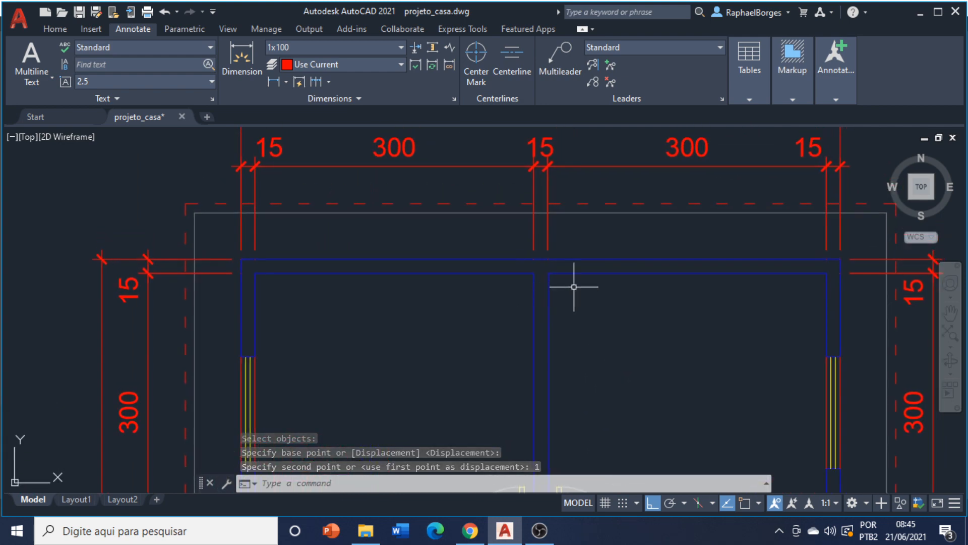
pyautogui.click(245, 56)
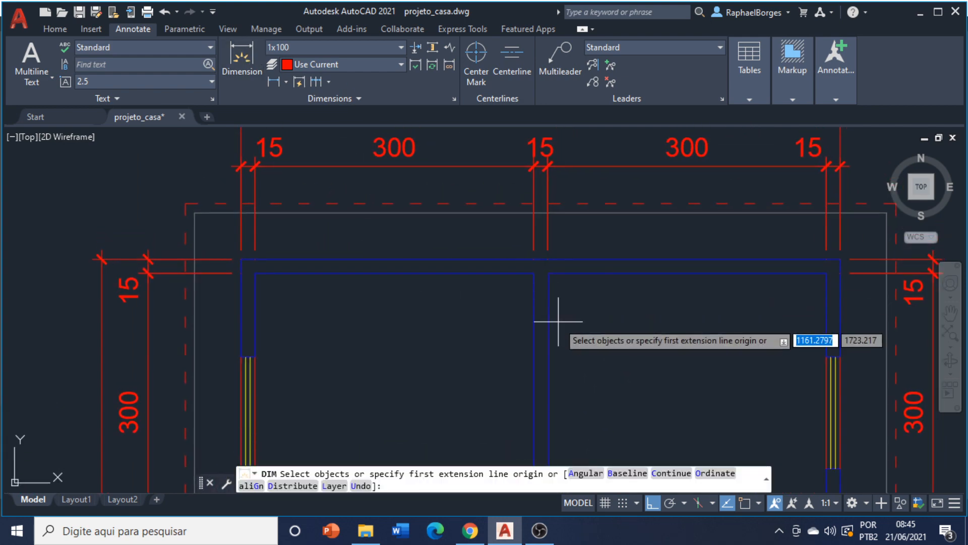
pyautogui.click(547, 273)
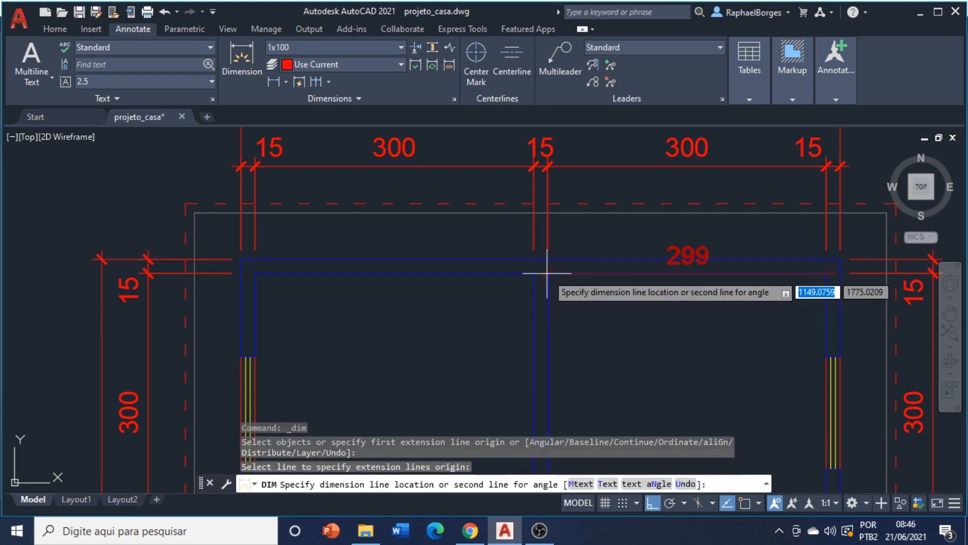
pyautogui.click(676, 328)
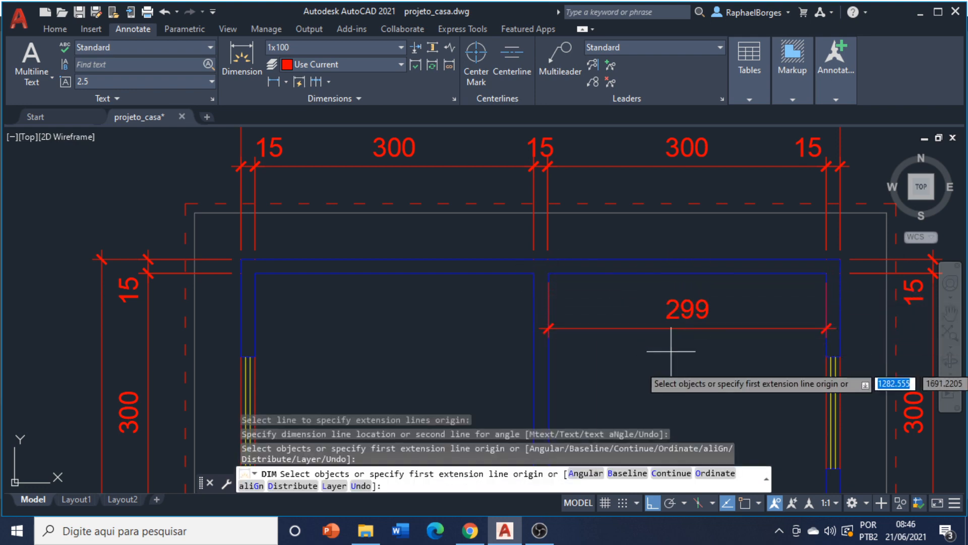
pyautogui.moveTo(655, 363); pyautogui.dragTo(535, 346, button='middle')
pyautogui.press('Return')
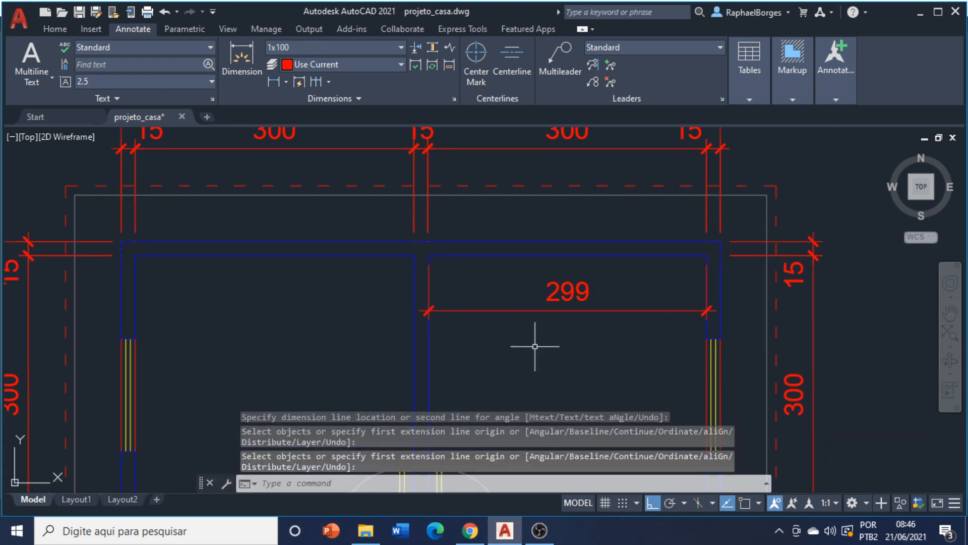
# Examine the new interior dimension and its wall endpoints against the 300 dimension above the upper-right room
pyautogui.moveTo(535, 346); pyautogui.dragTo(383, 325, button='middle')
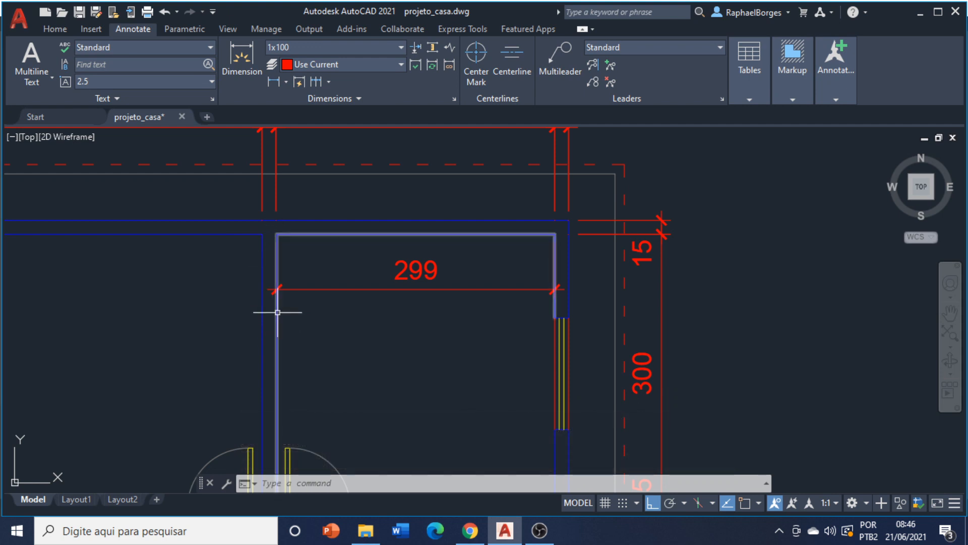
pyautogui.moveTo(433, 272); pyautogui.dragTo(432, 365, button='middle')
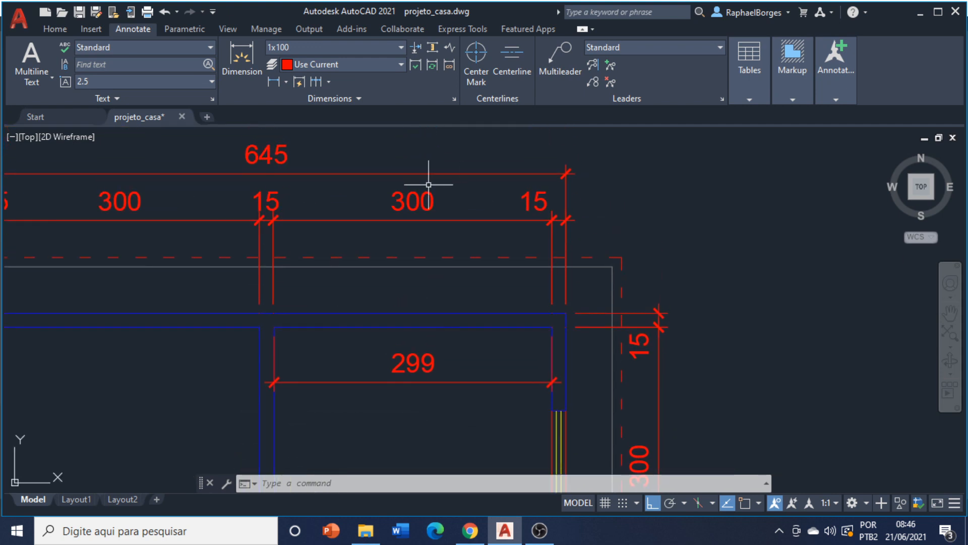
pyautogui.scroll(4, 342, 430)
pyautogui.moveTo(343, 430); pyautogui.dragTo(465, 376, button='middle')
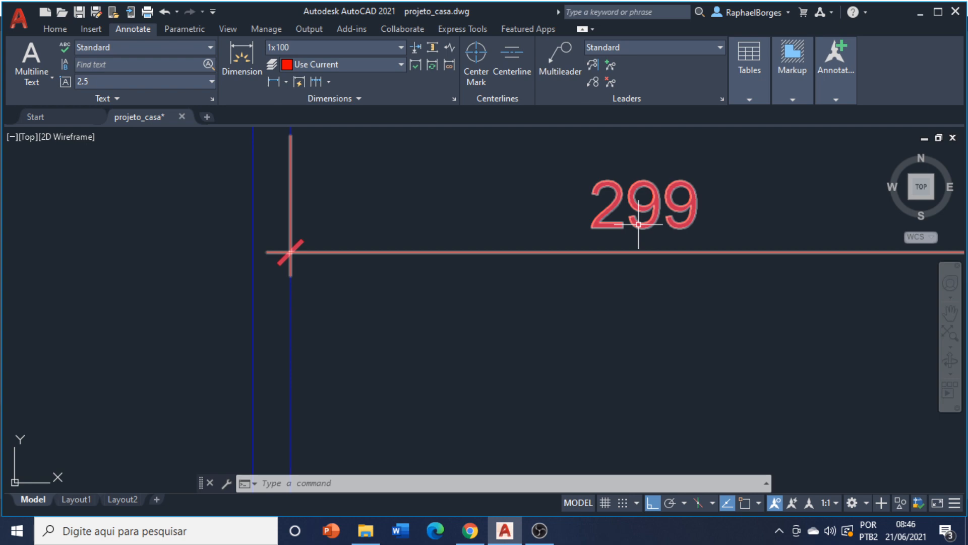
pyautogui.scroll(-5, 638, 224)
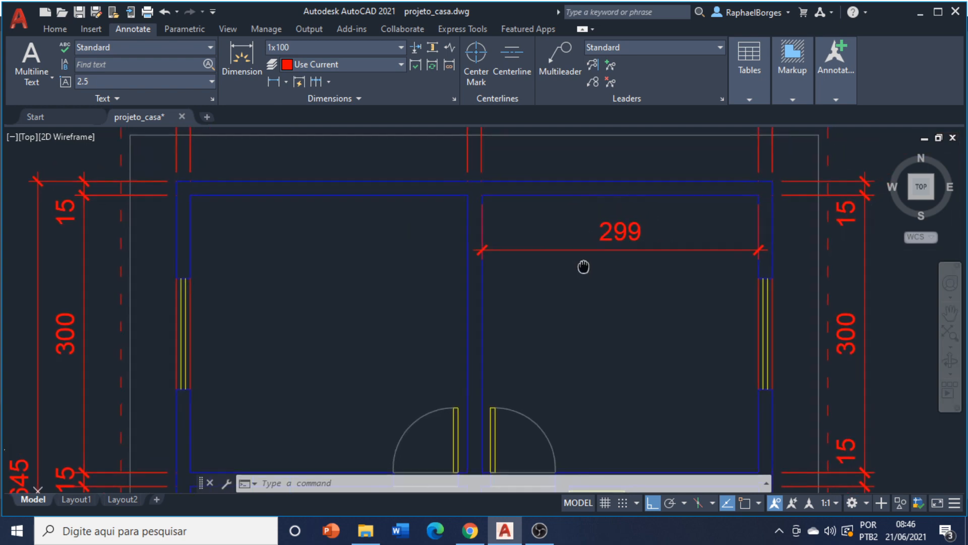
pyautogui.moveTo(583, 268); pyautogui.dragTo(510, 294, button='middle')
pyautogui.scroll(4, 465, 286)
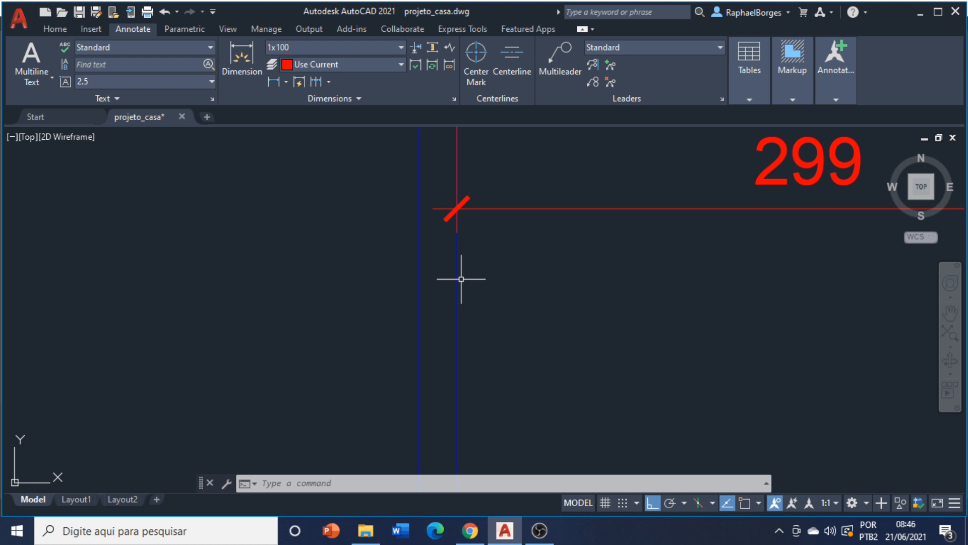
pyautogui.moveTo(536, 268); pyautogui.dragTo(342, 330, button='middle')
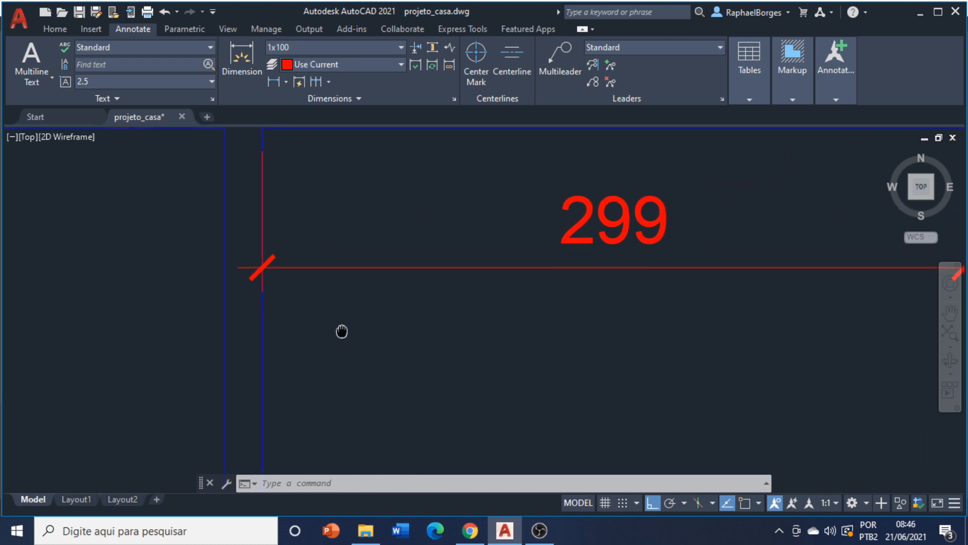
pyautogui.moveTo(638, 307); pyautogui.dragTo(478, 368, button='middle')
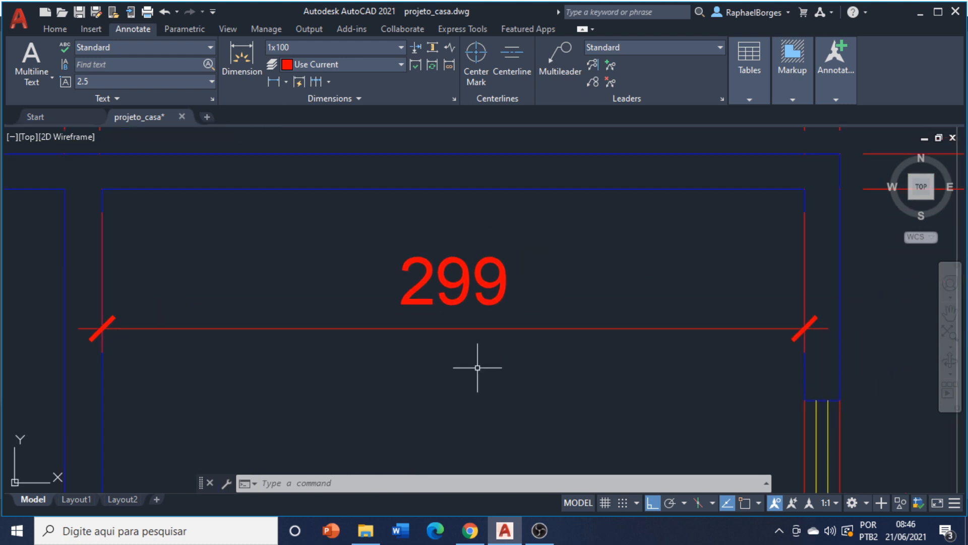
# Override the text of the upper-right room's interior dimension with 300
pyautogui.click(458, 283)
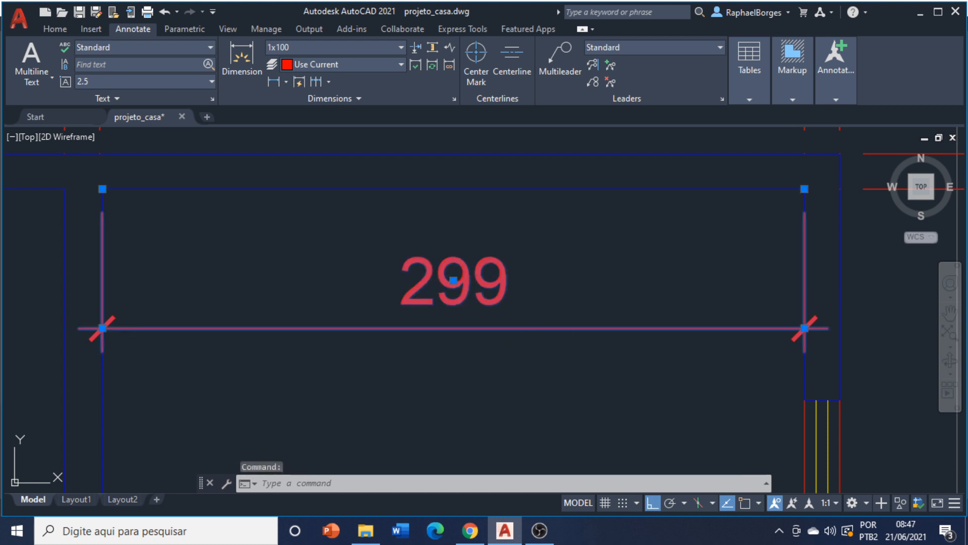
pyautogui.doubleClick(454, 281)
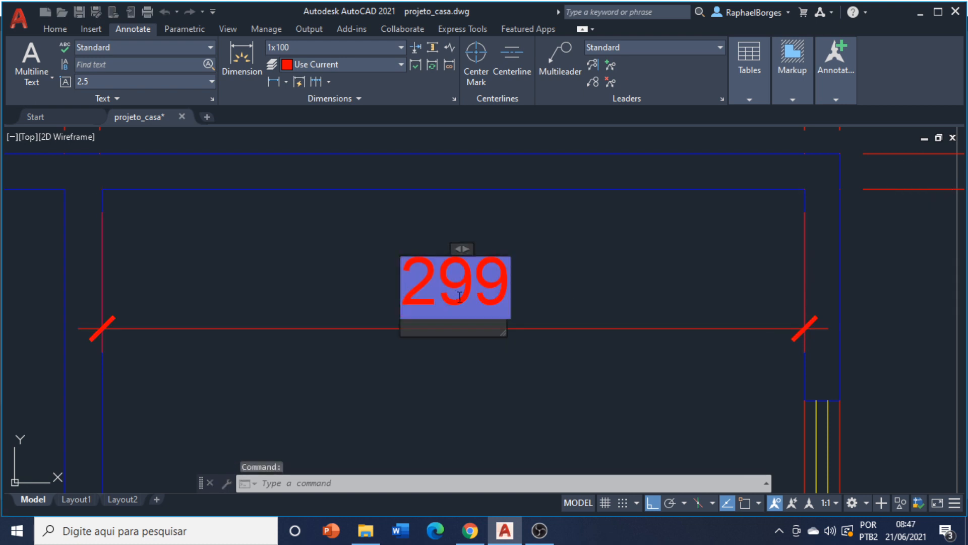
pyautogui.press('Delete')
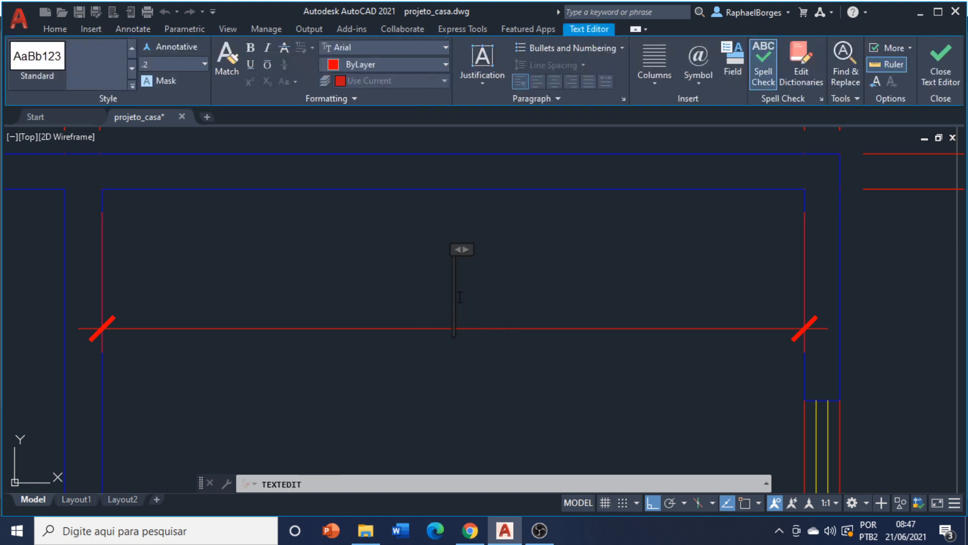
pyautogui.write('Raphael')
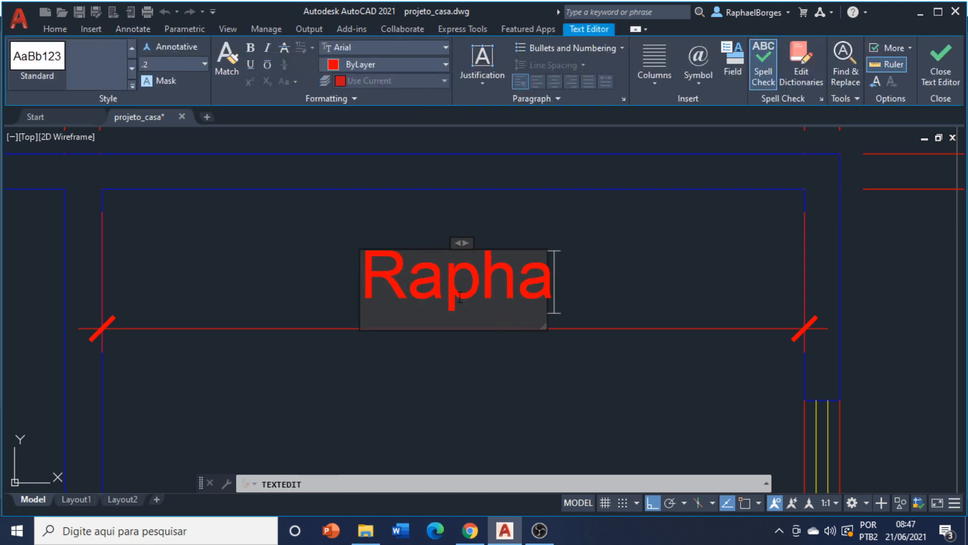
pyautogui.press('BackSpace')
pyautogui.press('BackSpace')
pyautogui.press('BackSpace')
pyautogui.press('BackSpace')
pyautogui.press('BackSpace')
pyautogui.press('BackSpace')
pyautogui.press('BackSpace')
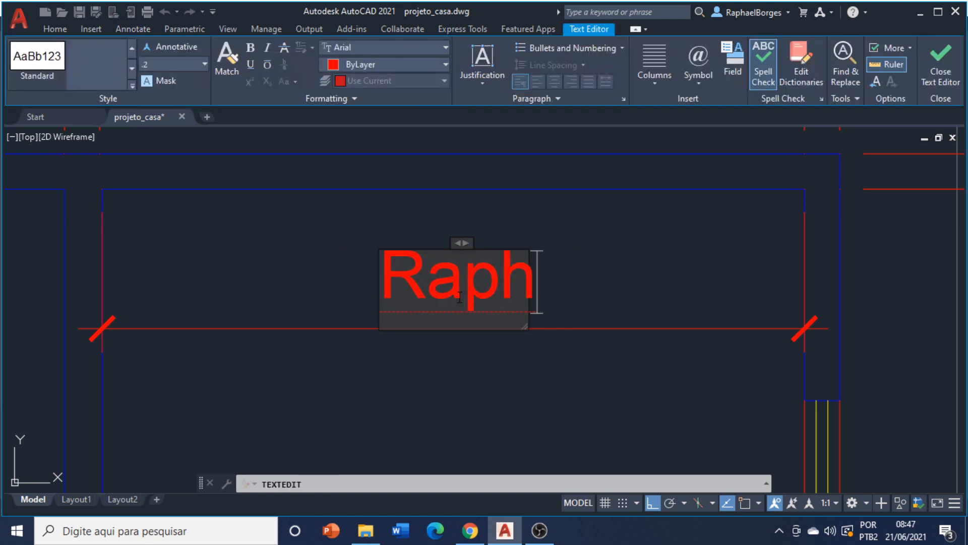
pyautogui.write('300')
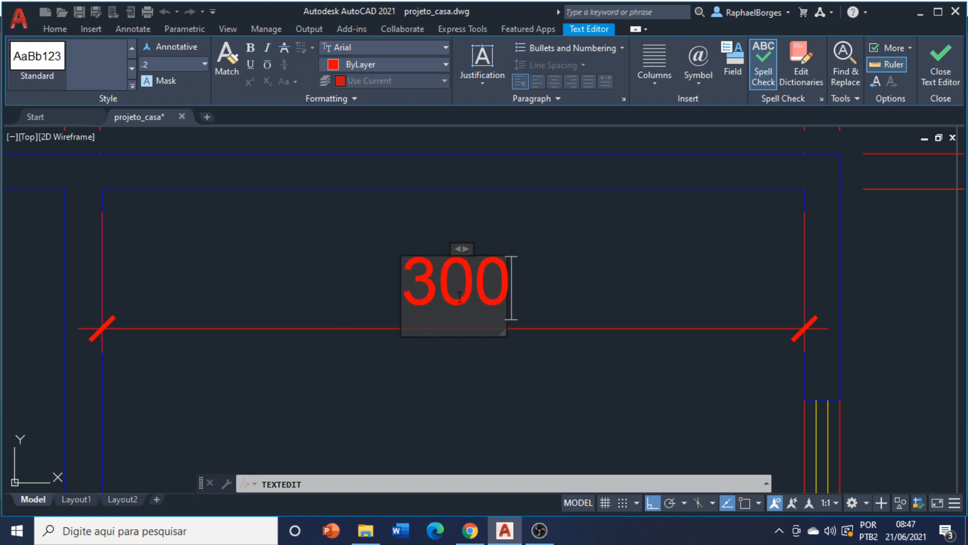
pyautogui.press('Return')
pyautogui.press('BackSpace')
pyautogui.click(563, 268)
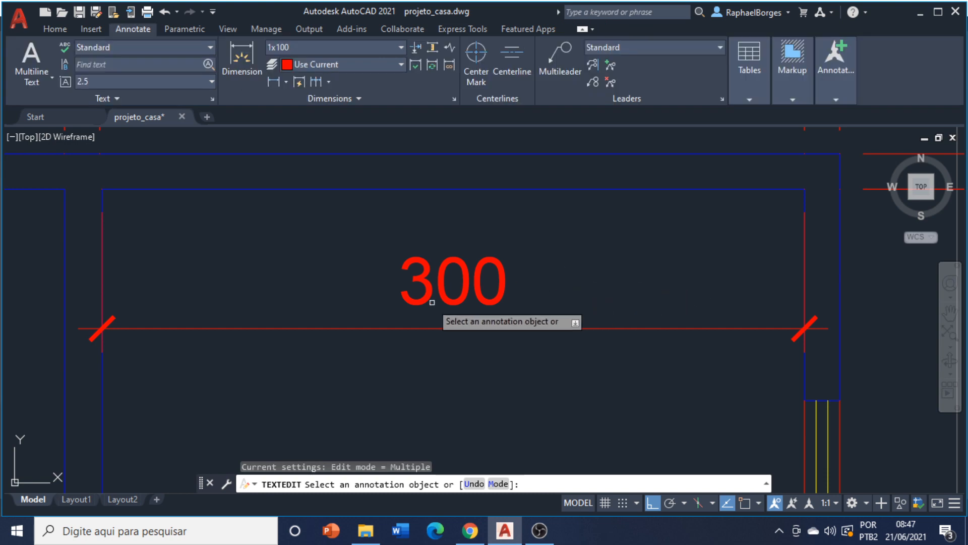
# Replace the interior dimension's text with a person's first name and finish text editing
pyautogui.scroll(-2, 451, 287)
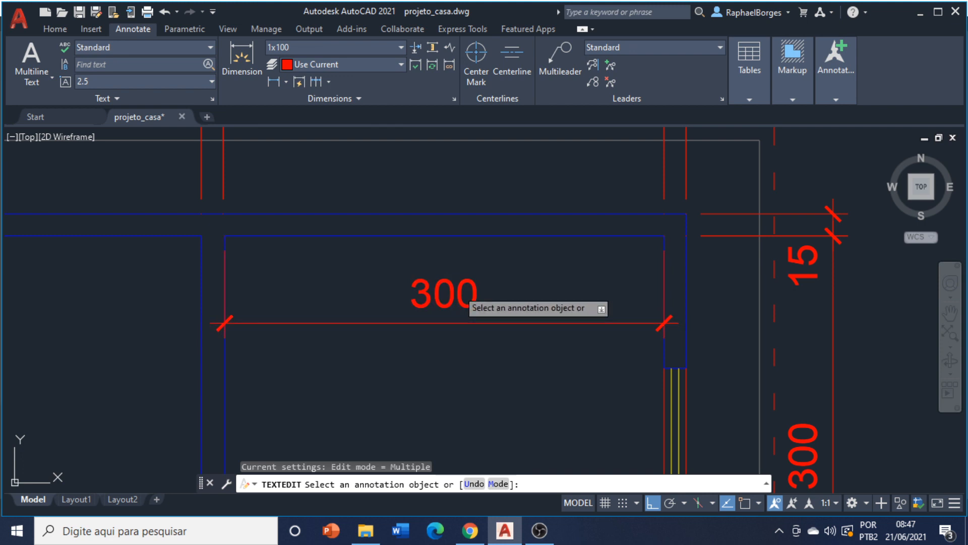
pyautogui.click(463, 298)
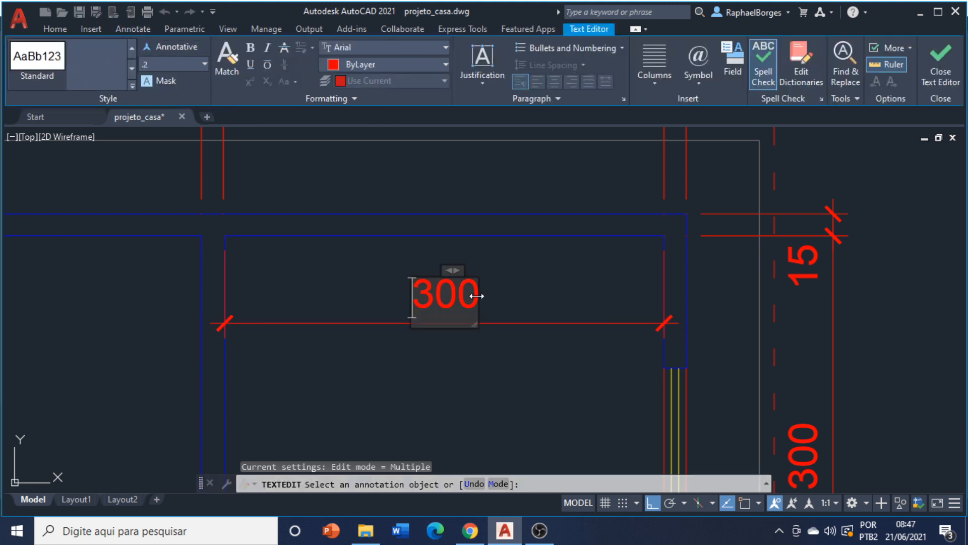
pyautogui.moveTo(475, 292); pyautogui.dragTo(390, 284)
pyautogui.press('BackSpace')
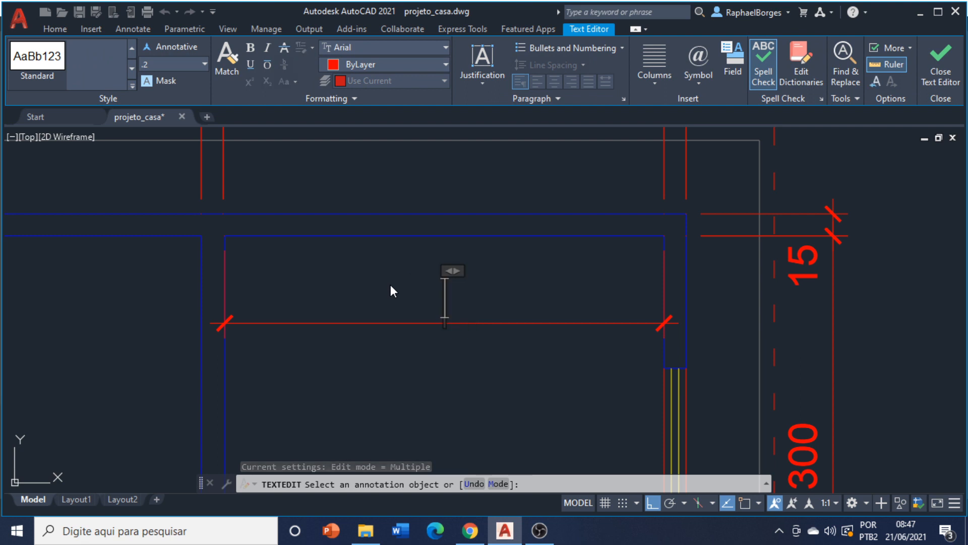
pyautogui.write('Raphael')
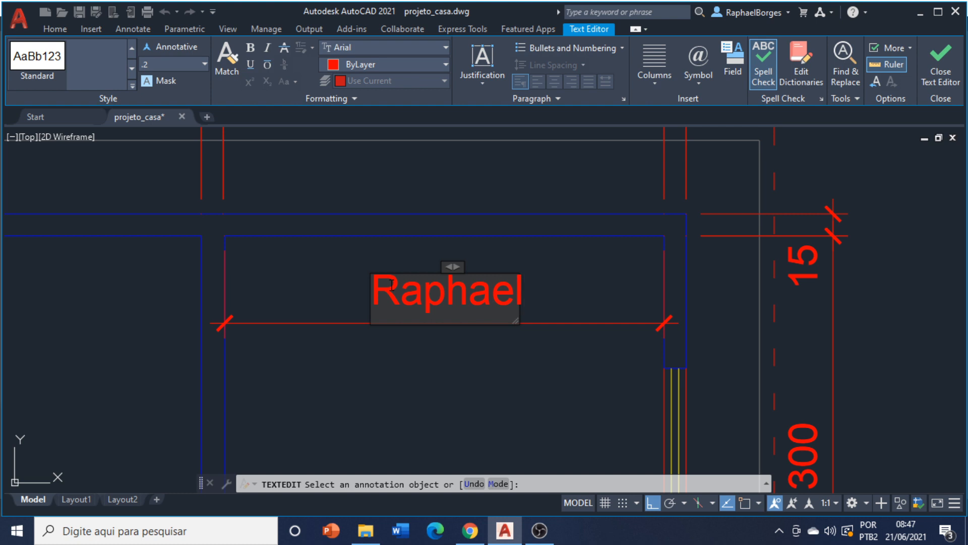
pyautogui.click(561, 273)
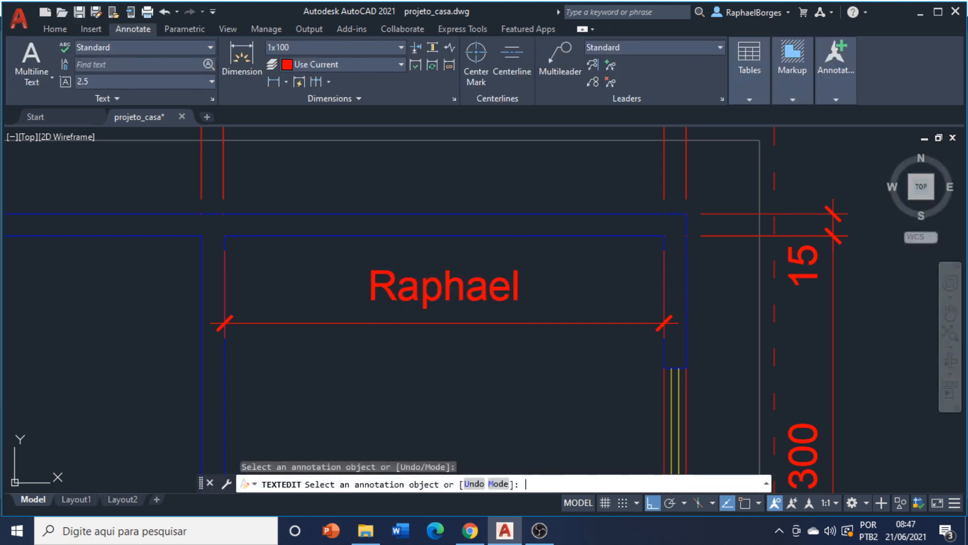
pyautogui.press('Return')
pyautogui.press('Escape')
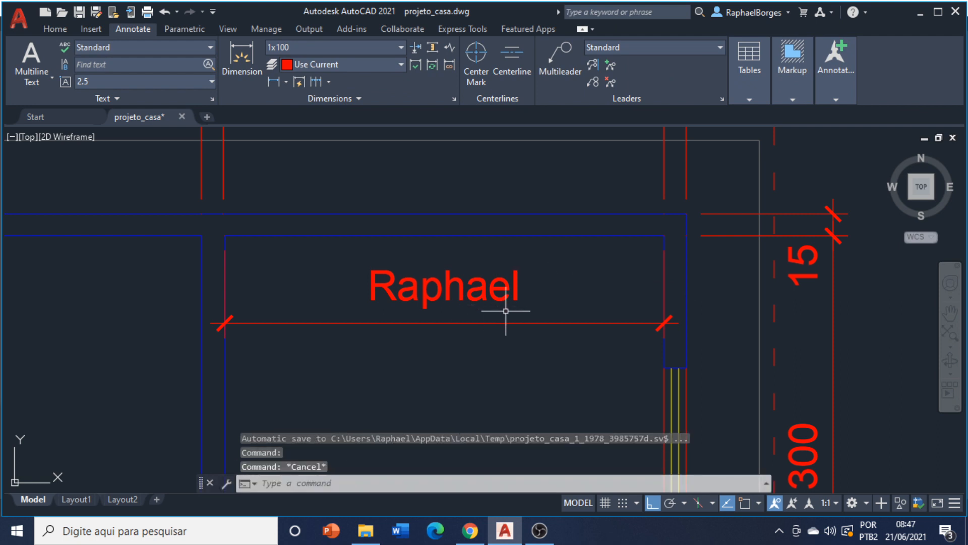
pyautogui.scroll(-2, 506, 315)
pyautogui.scroll(2, 506, 319)
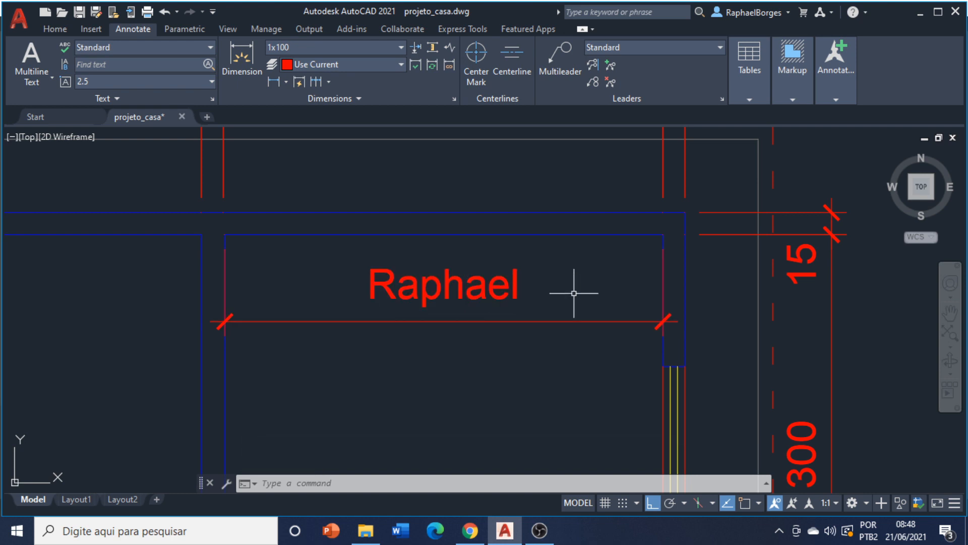
pyautogui.scroll(-8, 562, 304)
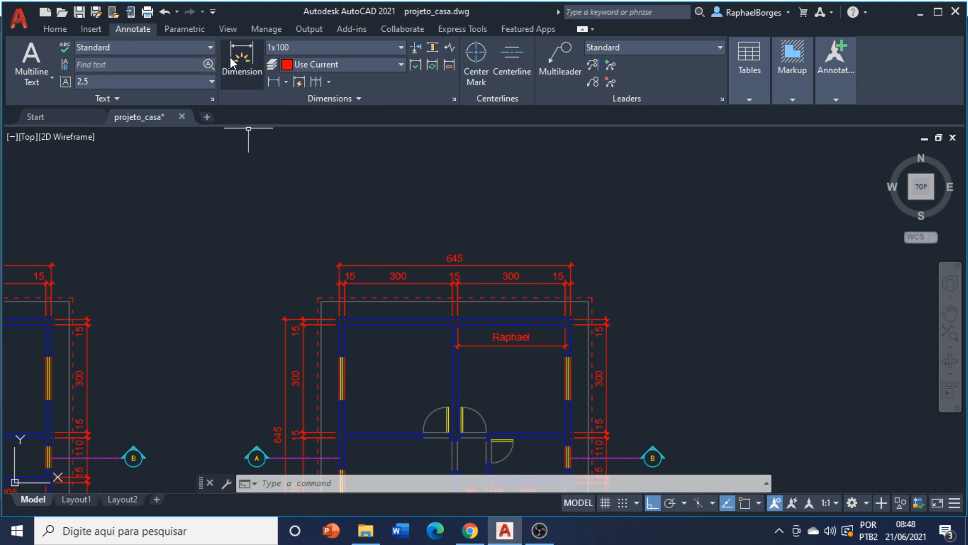
pyautogui.click(286, 82)
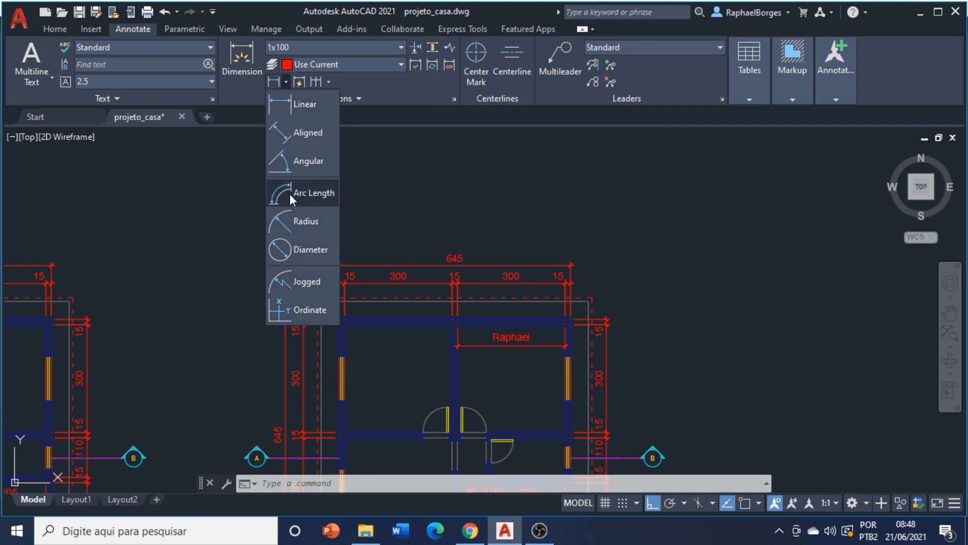
pyautogui.click(532, 202)
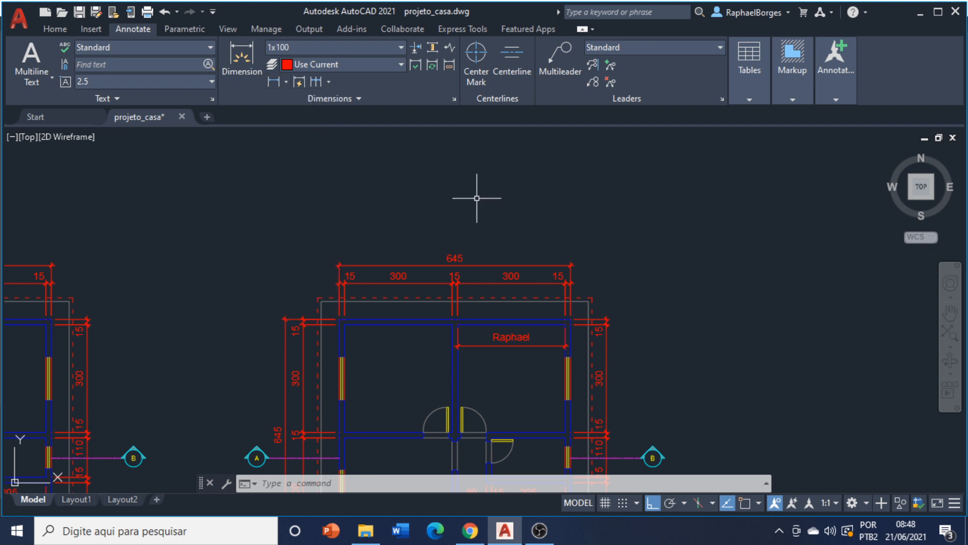
pyautogui.press('Escape')
pyautogui.press('Escape')
# Draw a closed four-sided polyline right of the floor plan, with a slanted left side about 433 and a sloping lower side about 813 long
pyautogui.moveTo(459, 235); pyautogui.dragTo(340, 271, button='middle')
pyautogui.write('pl')
pyautogui.press('Return')
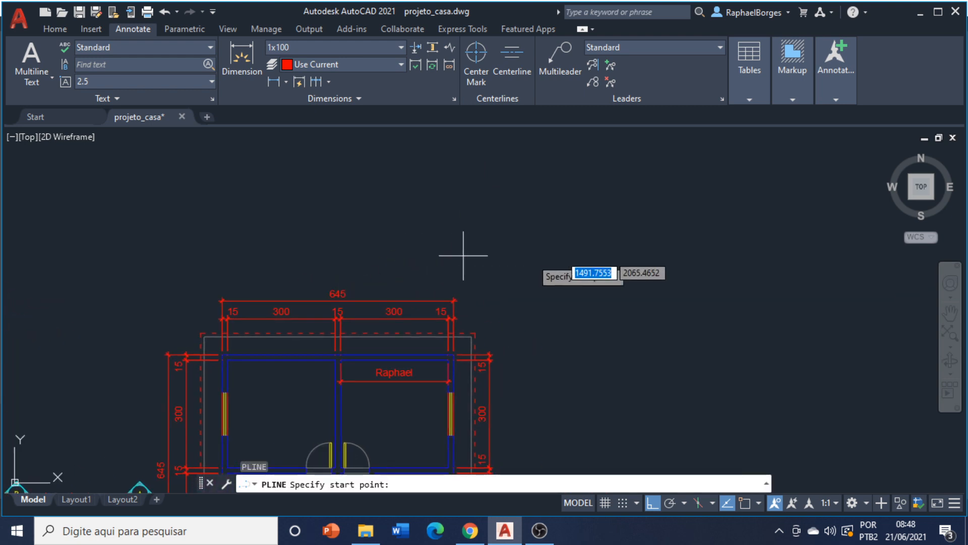
pyautogui.click(626, 316)
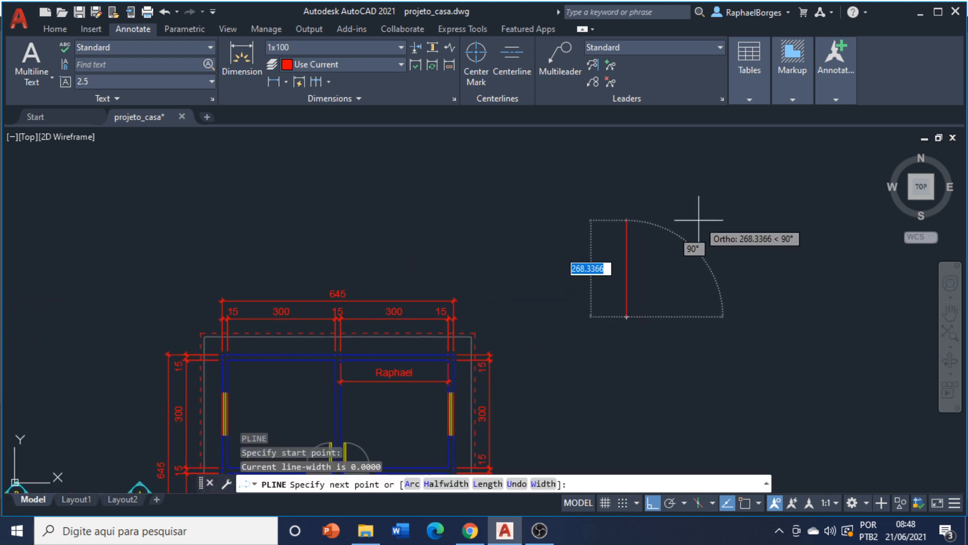
pyautogui.press('F8')
pyautogui.click(706, 185)
pyautogui.moveTo(707, 184)
pyautogui.mouseDown(button='middle')
pyautogui.moveTo(577, 221)
pyautogui.moveTo(530, 210)
pyautogui.mouseUp(button='middle')
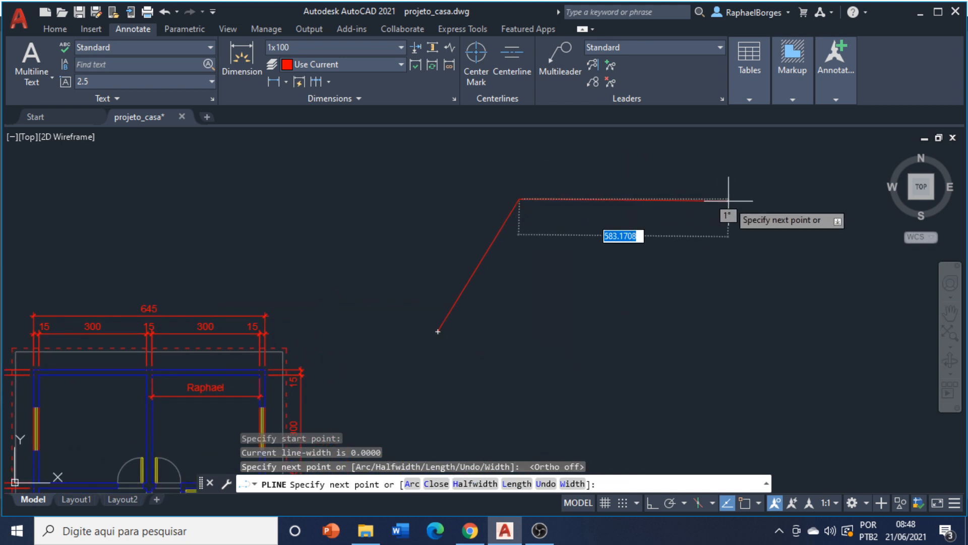
pyautogui.click(728, 200)
pyautogui.press('F8')
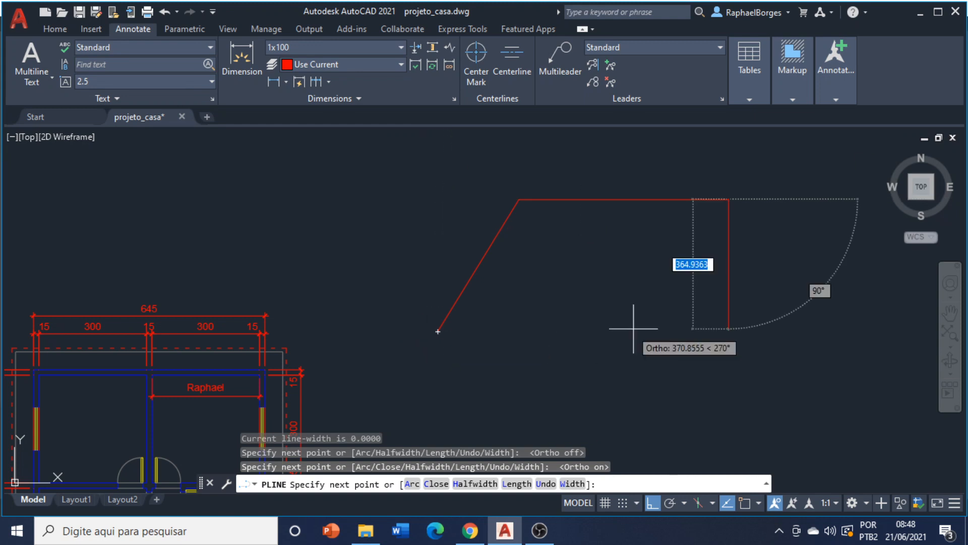
pyautogui.click(696, 353)
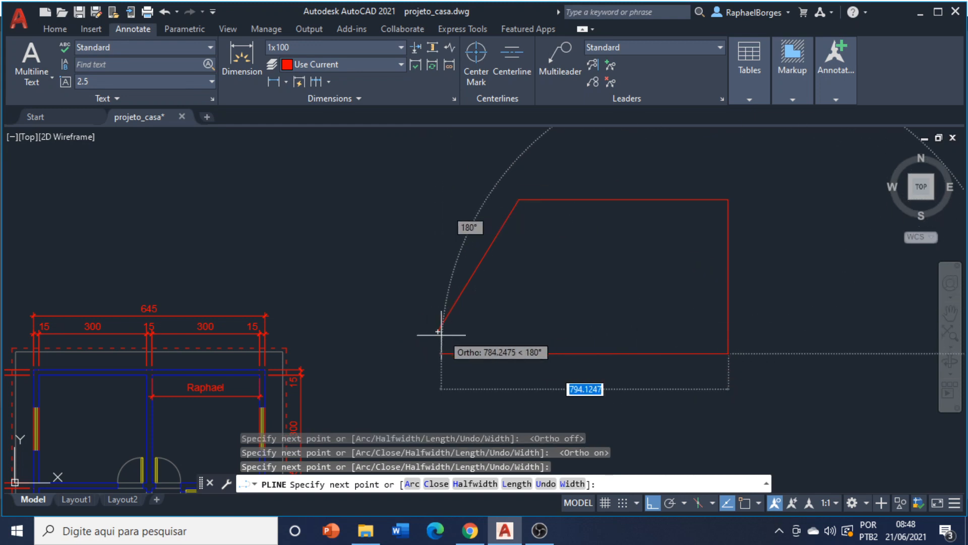
pyautogui.press('F3')
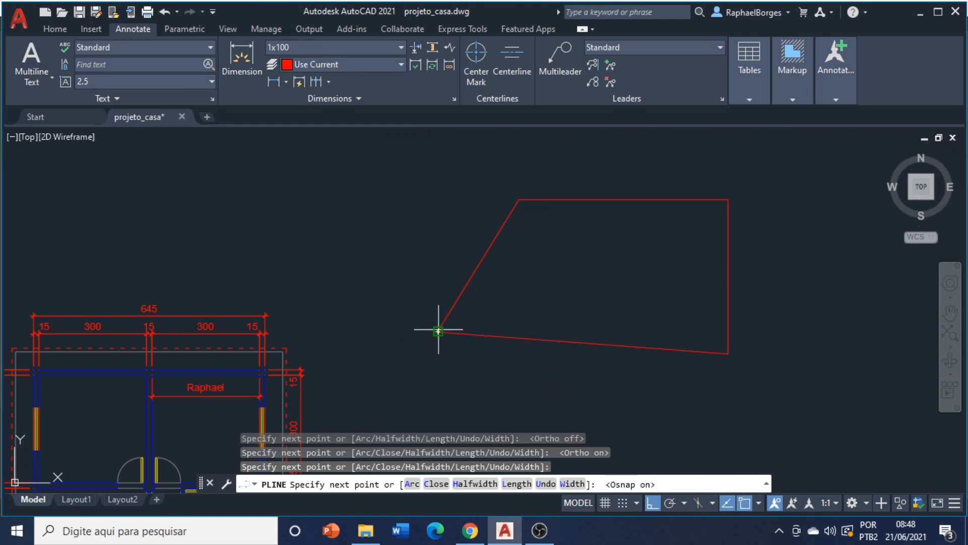
pyautogui.click(438, 332)
pyautogui.press('Return')
pyautogui.moveTo(566, 309); pyautogui.dragTo(566, 339, button='middle')
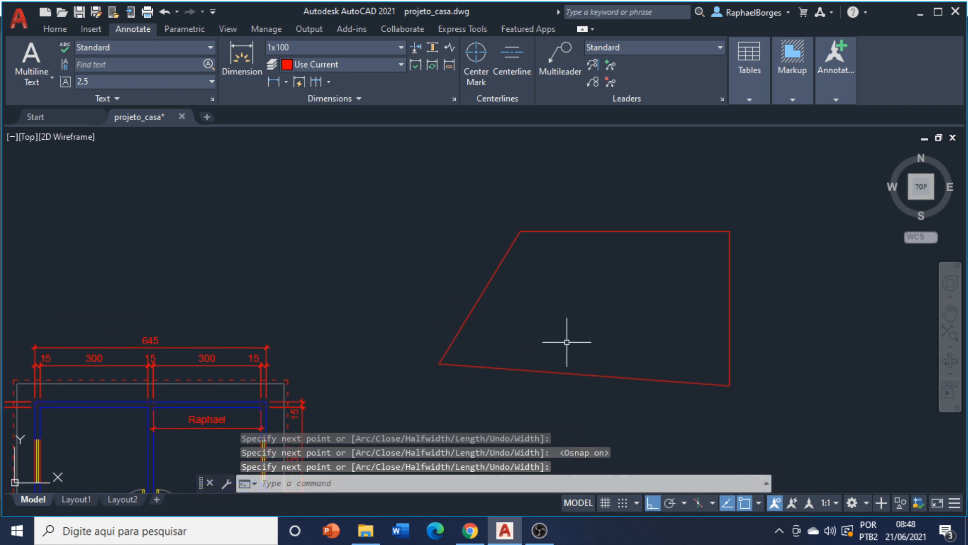
# Offset the four-sided polyline 15 units inward to form a double-line wall outline
pyautogui.write('o')
pyautogui.press('Return')
pyautogui.write('15')
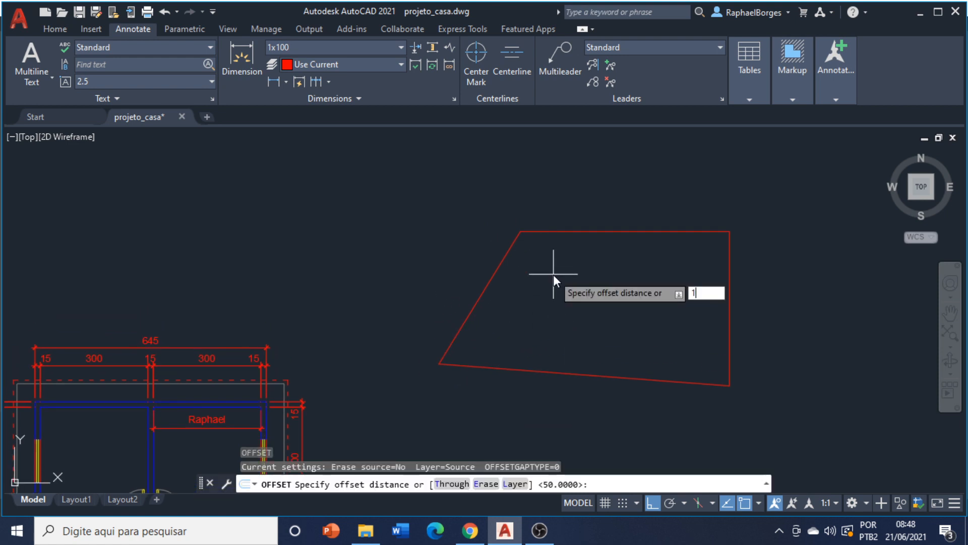
pyautogui.press('Return')
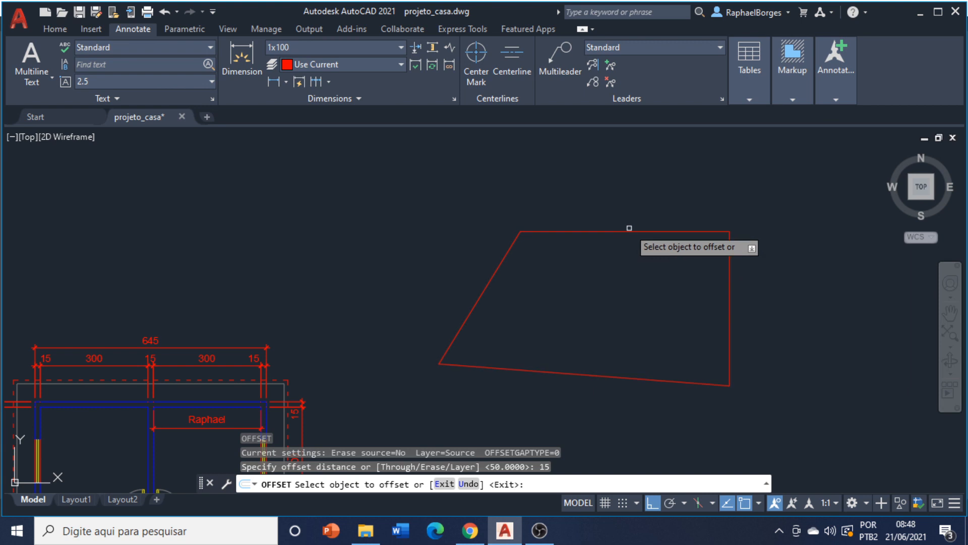
pyautogui.click(628, 230)
pyautogui.click(637, 274)
pyautogui.rightClick(639, 276)
pyautogui.click(671, 287)
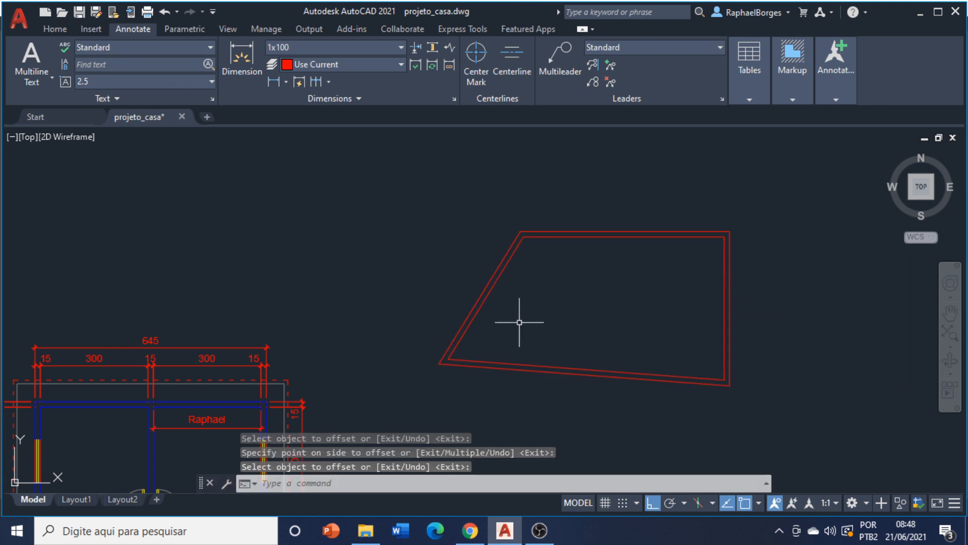
# Dimension the vertical distance between the slanted wall's inner corners, placing the dimension line outside the outline's left side
pyautogui.moveTo(528, 305); pyautogui.dragTo(509, 334, button='middle')
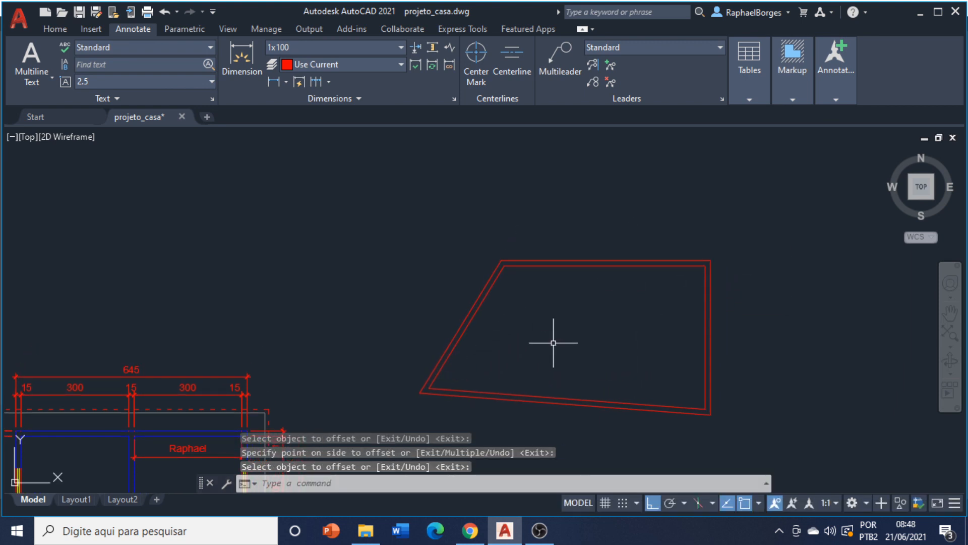
pyautogui.click(241, 60)
pyautogui.click(504, 266)
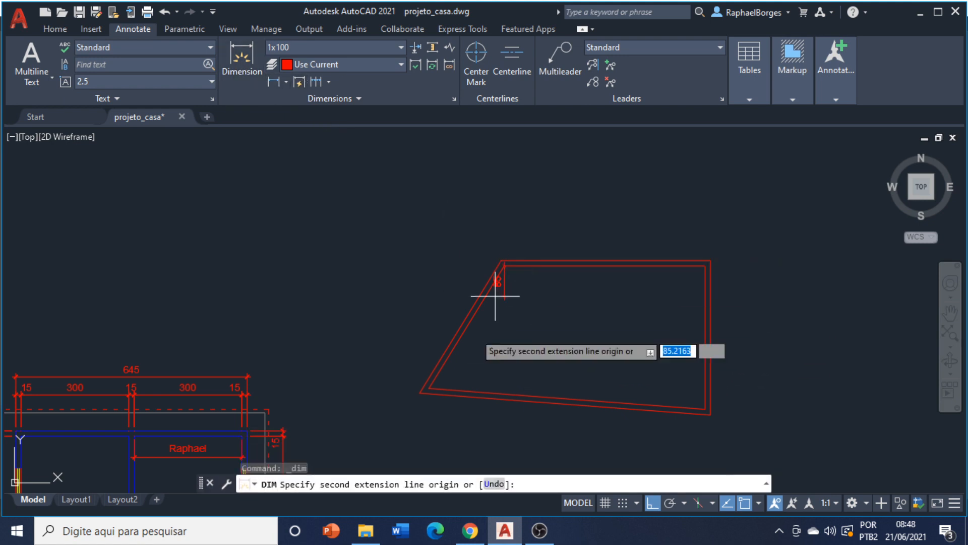
pyautogui.click(421, 388)
pyautogui.click(353, 327)
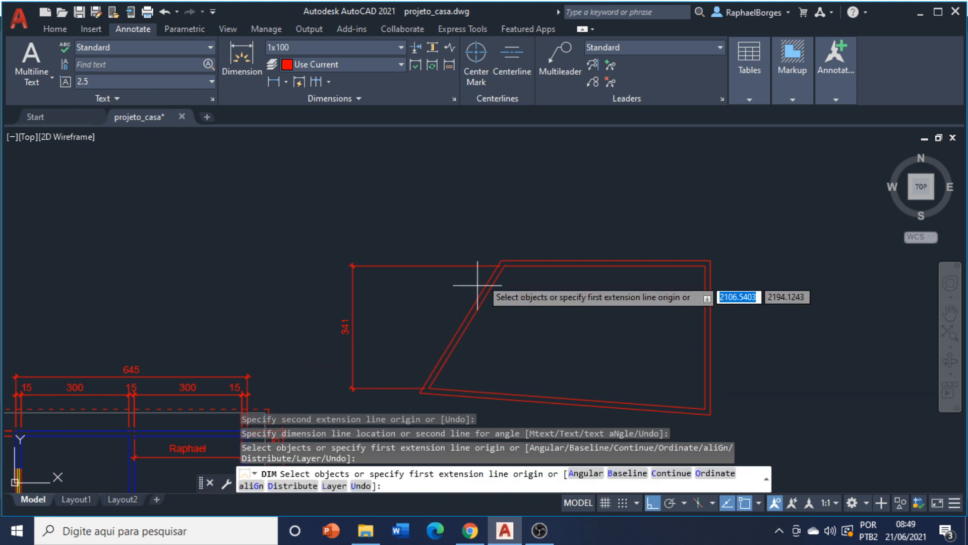
# Add an aligned dimension along the slanted wall's outer edge, between the slanted wall and the vertical dimension
pyautogui.click(287, 86)
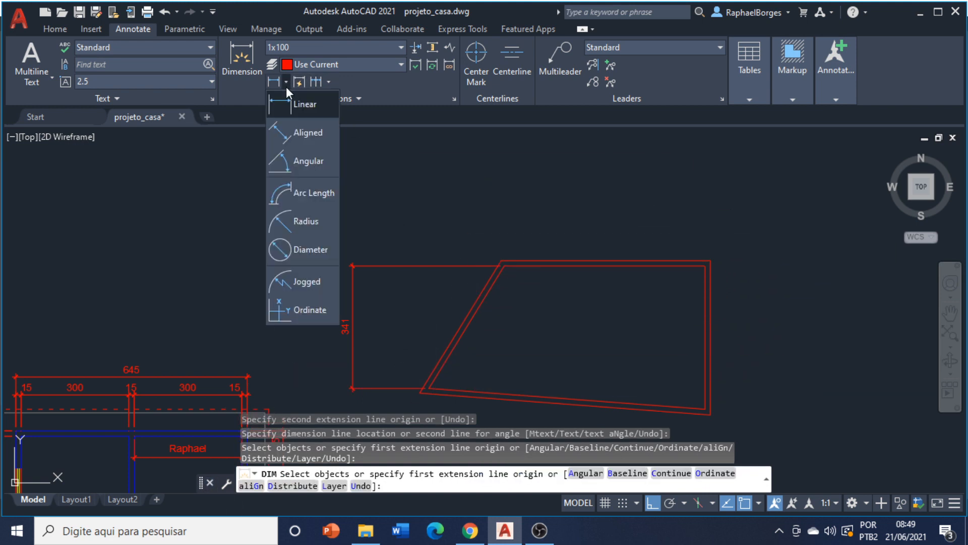
pyautogui.click(317, 135)
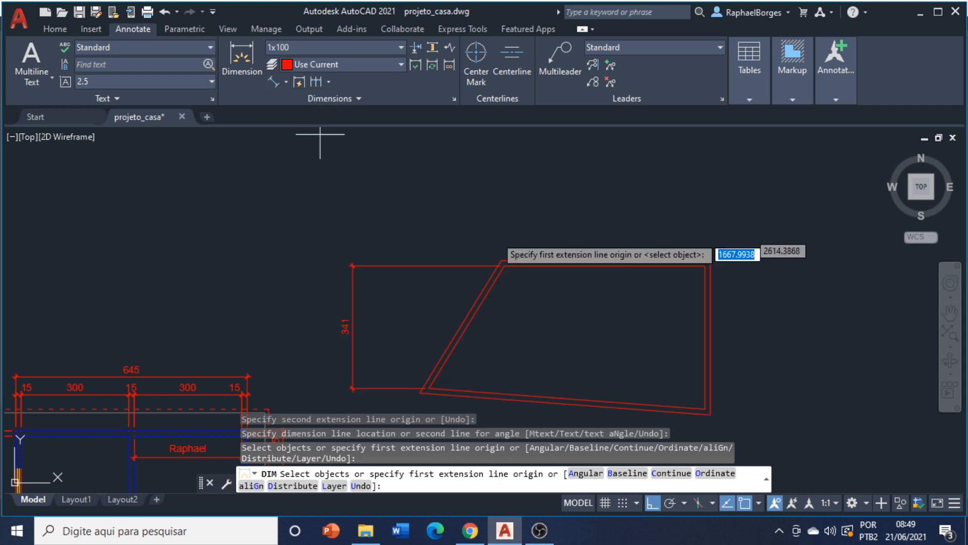
pyautogui.scroll(2, 499, 257)
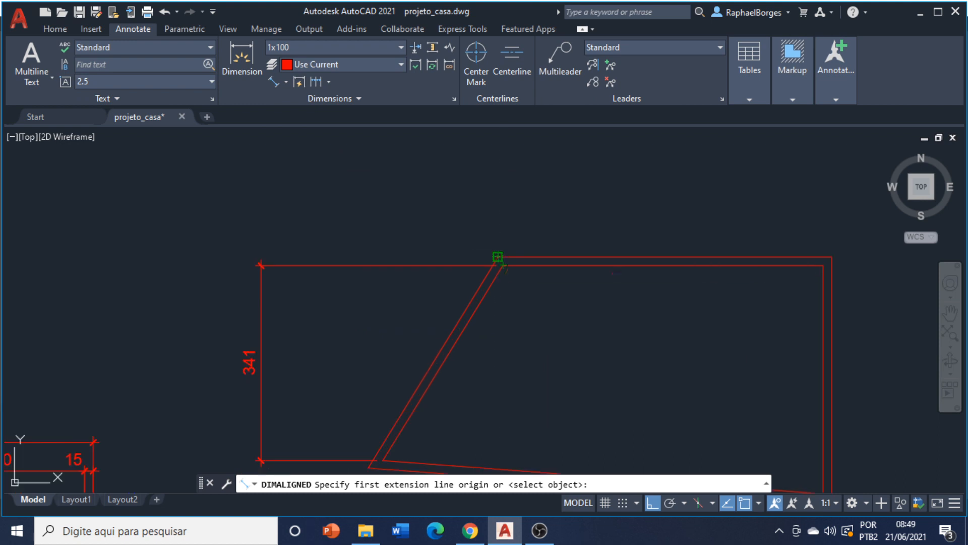
pyautogui.click(497, 255)
pyautogui.moveTo(402, 388); pyautogui.dragTo(484, 285, button='middle')
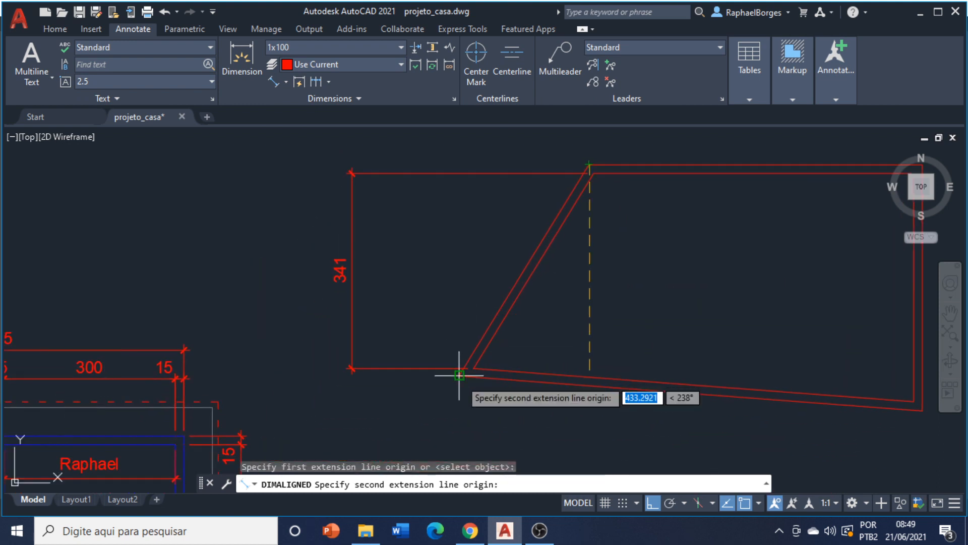
pyautogui.click(457, 373)
pyautogui.click(404, 329)
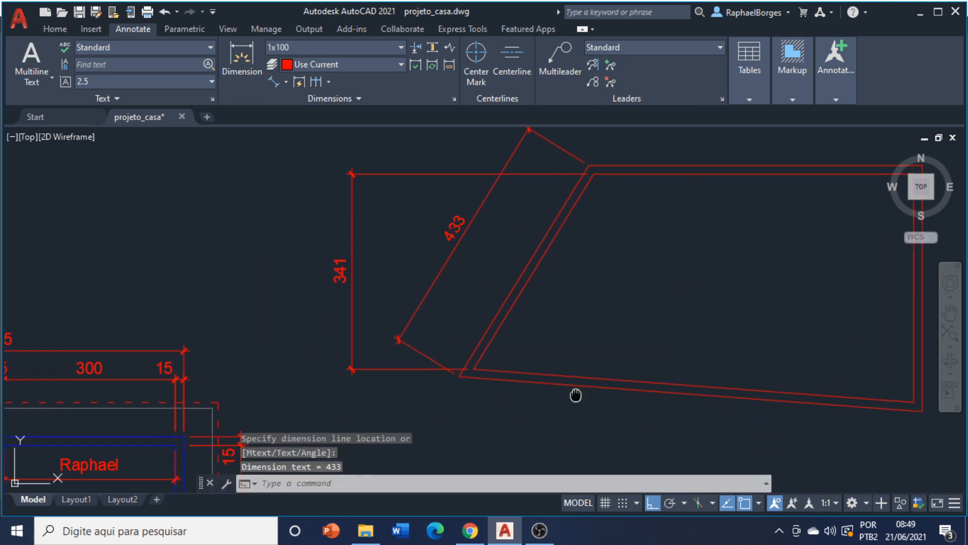
pyautogui.moveTo(526, 286); pyautogui.dragTo(432, 329, button='middle')
pyautogui.click(250, 63)
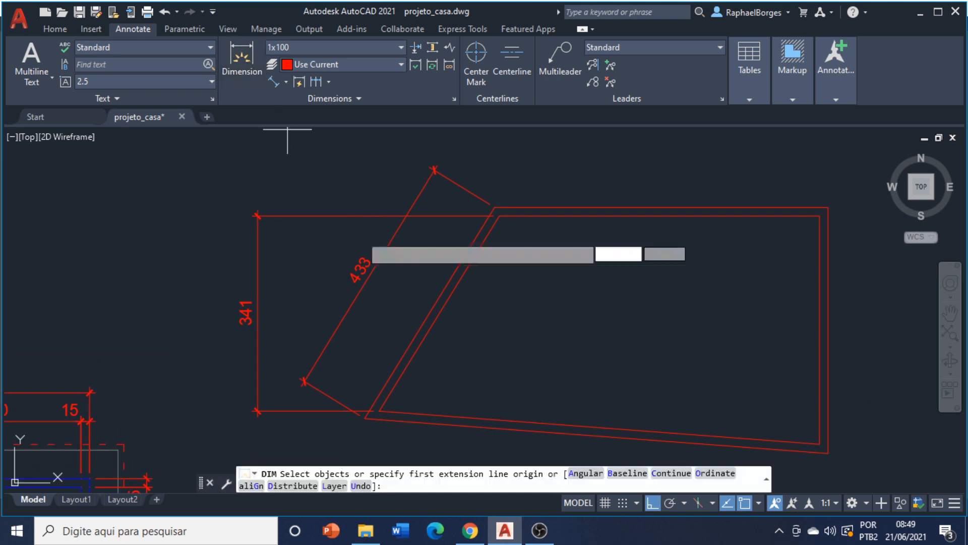
pyautogui.moveTo(381, 271); pyautogui.dragTo(394, 166, button='middle')
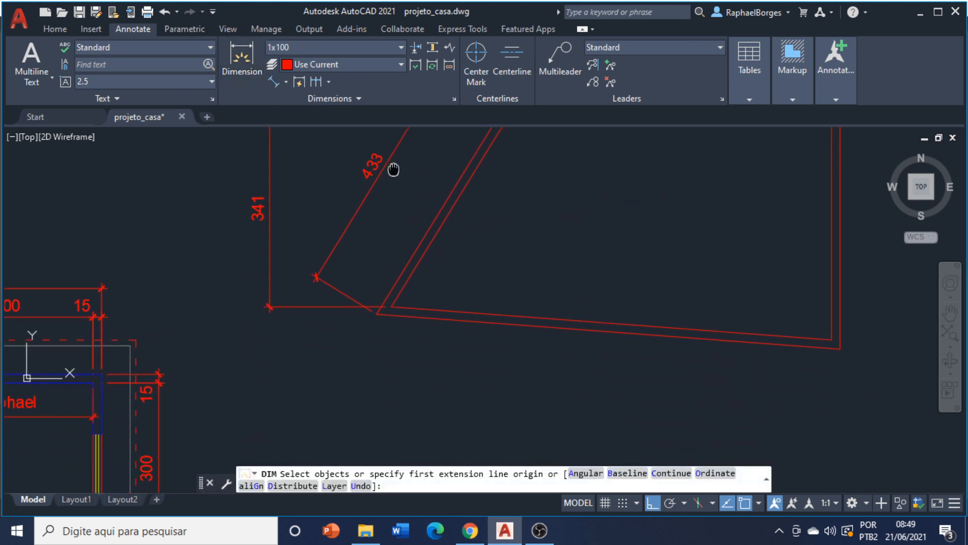
pyautogui.click(379, 314)
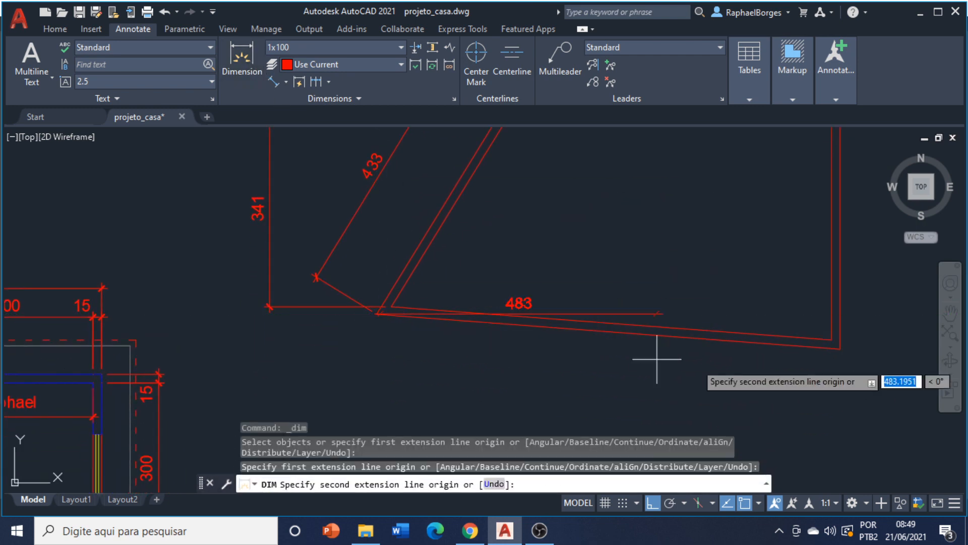
pyautogui.click(839, 348)
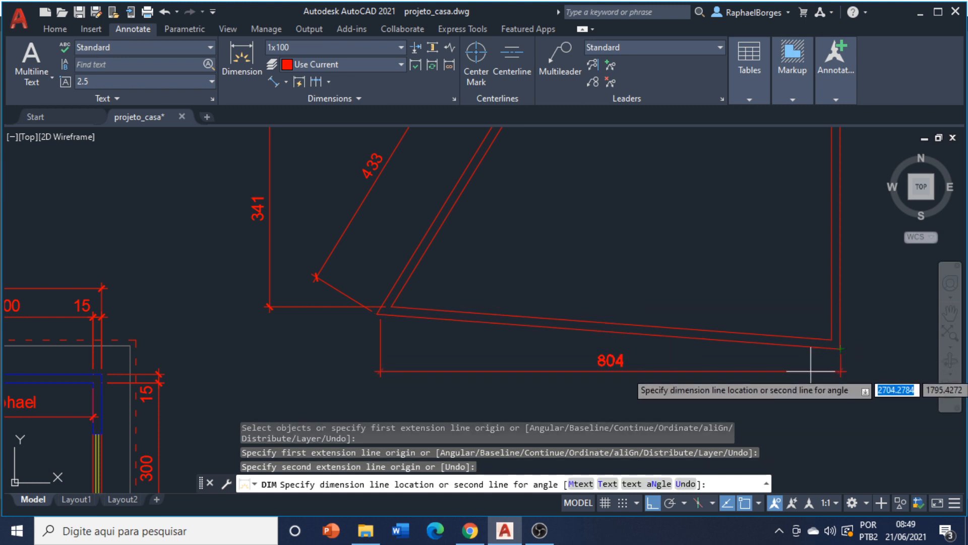
pyautogui.press('Escape')
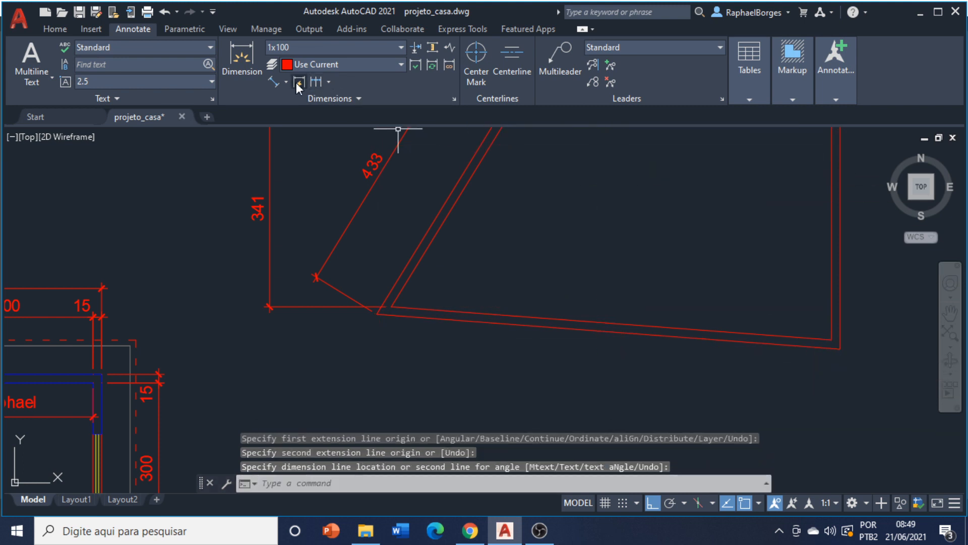
# Add an aligned dimension to the outline's sloping lower outer edge, placing the dimension line below it
pyautogui.click(286, 81)
pyautogui.click(294, 133)
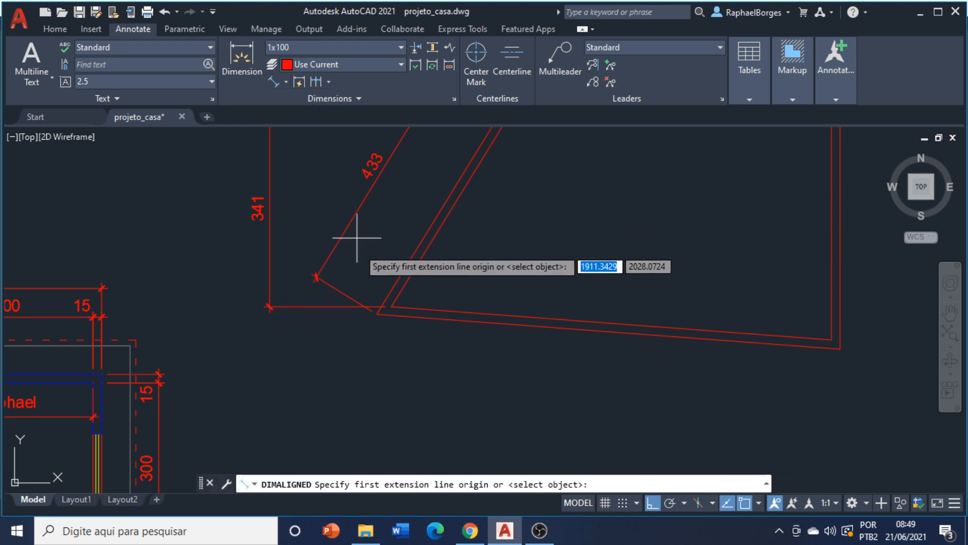
pyautogui.click(378, 313)
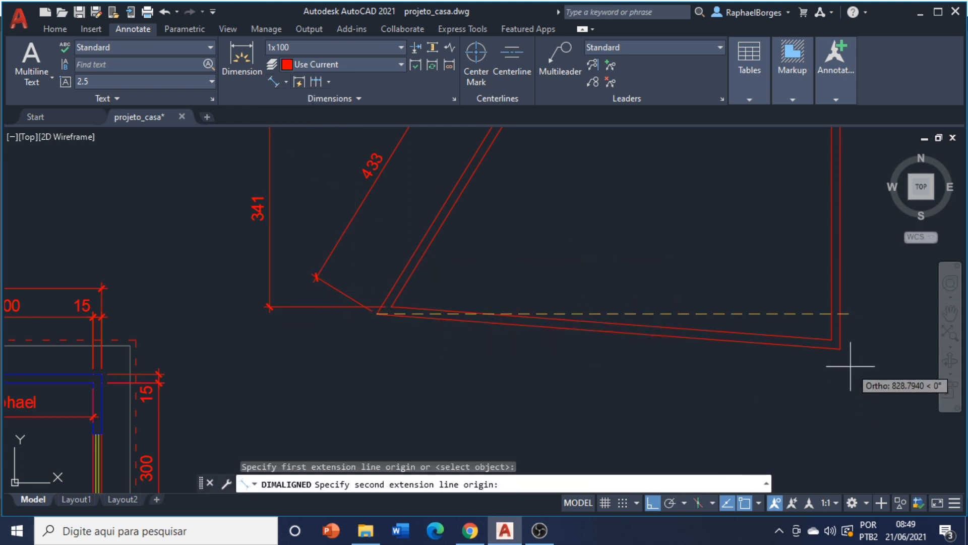
pyautogui.click(840, 348)
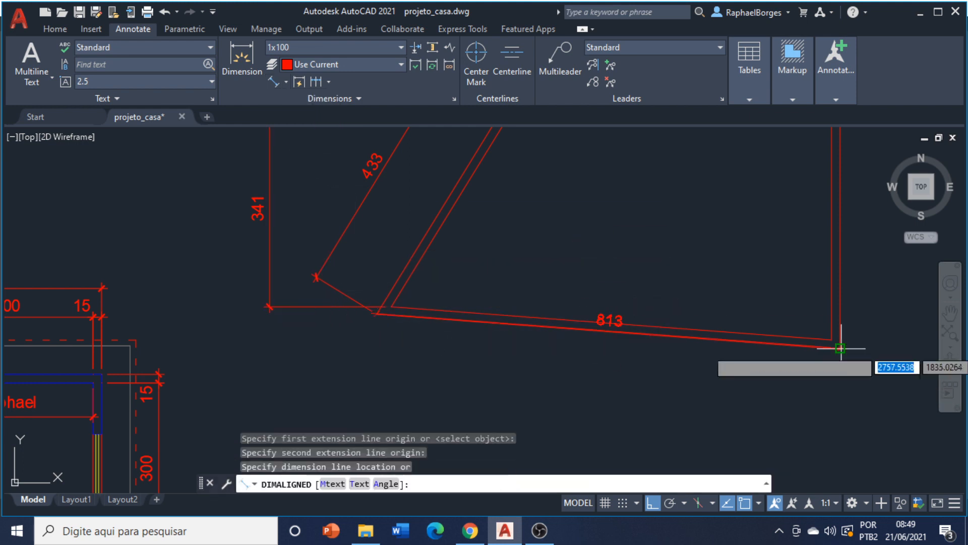
pyautogui.click(809, 385)
# Add an angular dimension at the lower-left corner between the slanted and lower walls, placing the arc inside the outline
pyautogui.scroll(-2, 713, 390)
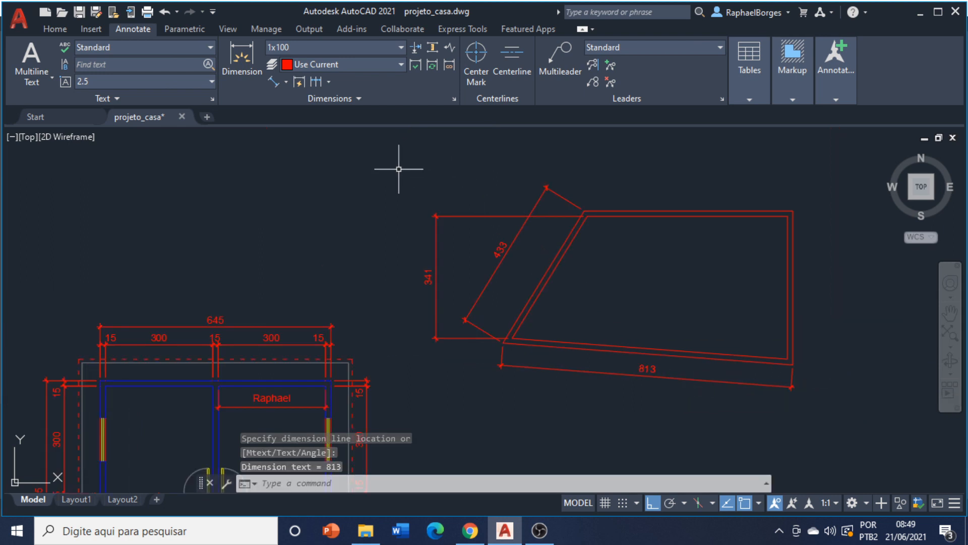
pyautogui.click(286, 82)
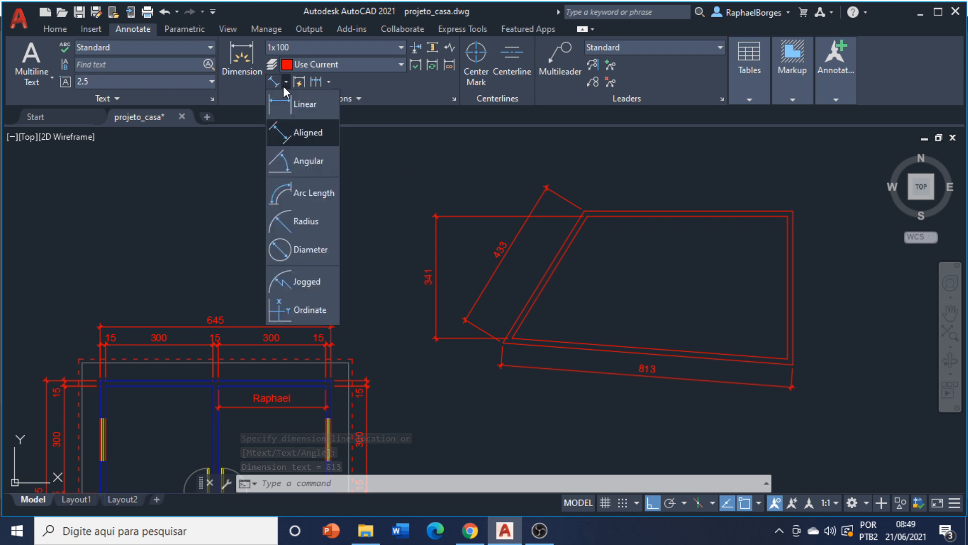
pyautogui.click(318, 163)
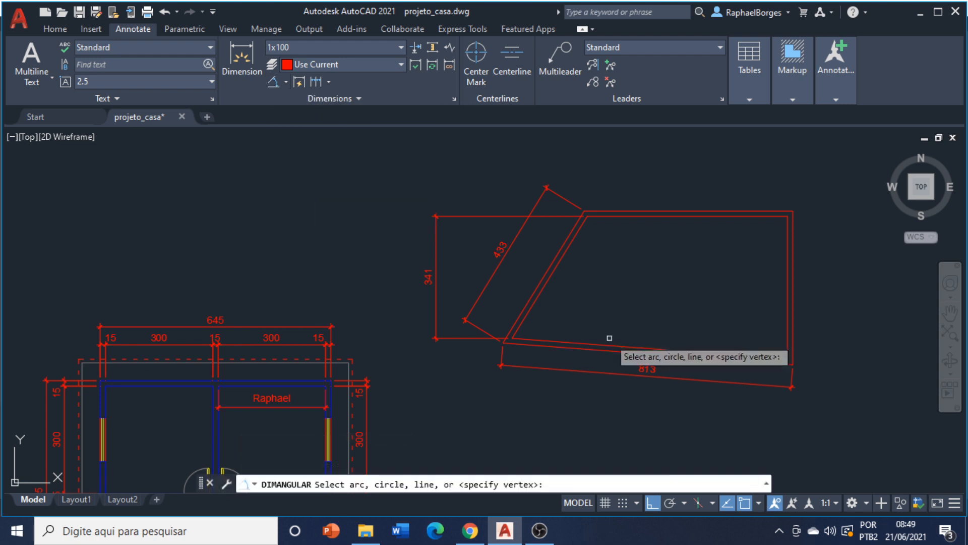
pyautogui.click(524, 319)
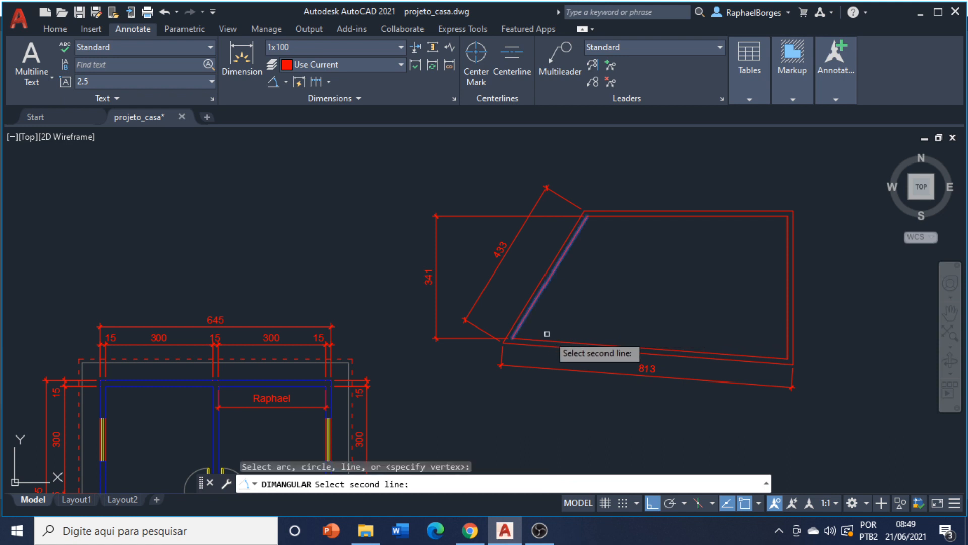
pyautogui.click(555, 345)
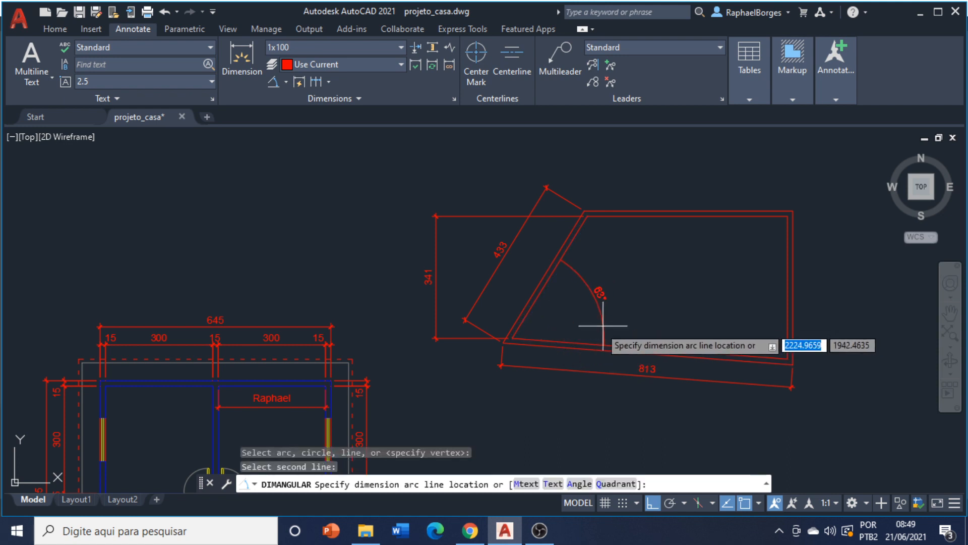
pyautogui.click(567, 323)
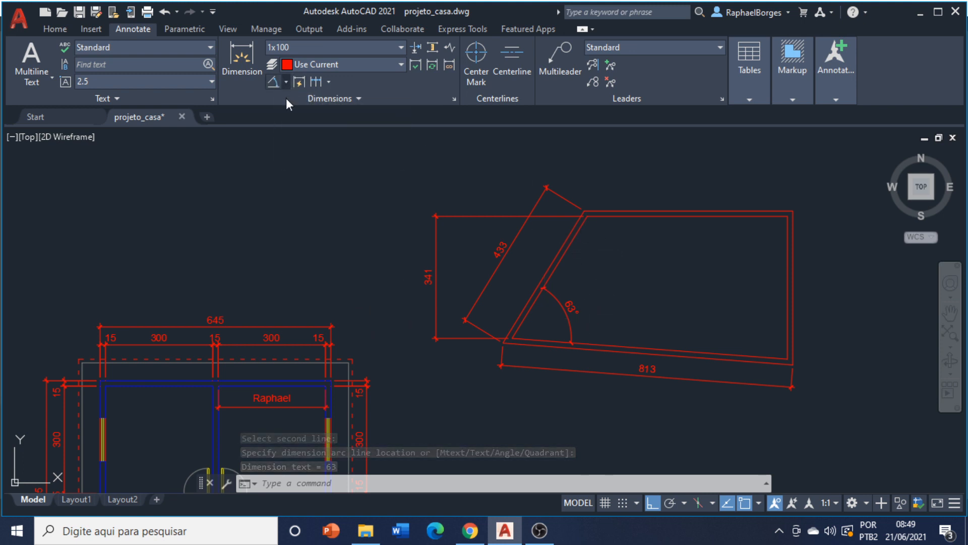
# Add an angular dimension at the upper-left inner corner between the slanted and upper walls, placing the arc inside the outline
pyautogui.click(286, 82)
pyautogui.click(292, 167)
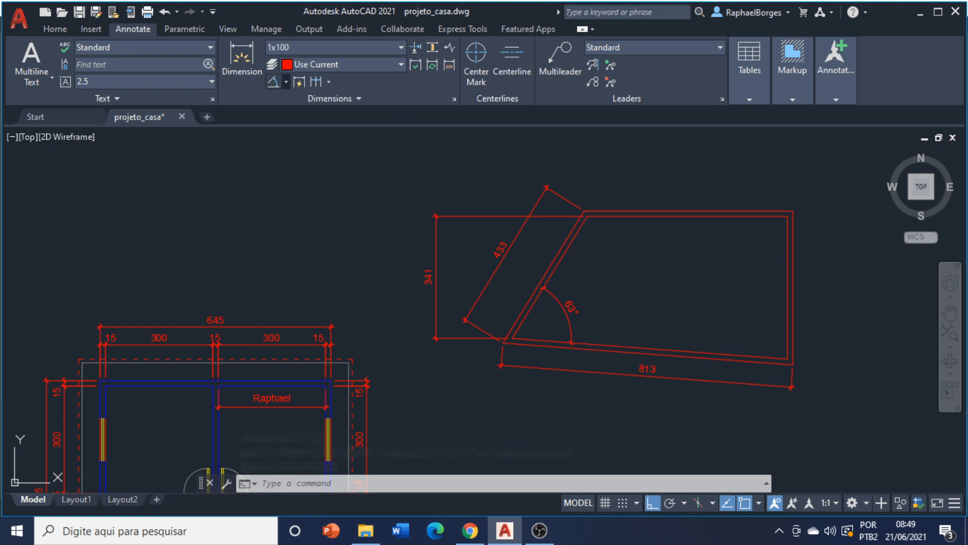
pyautogui.click(577, 231)
pyautogui.click(605, 216)
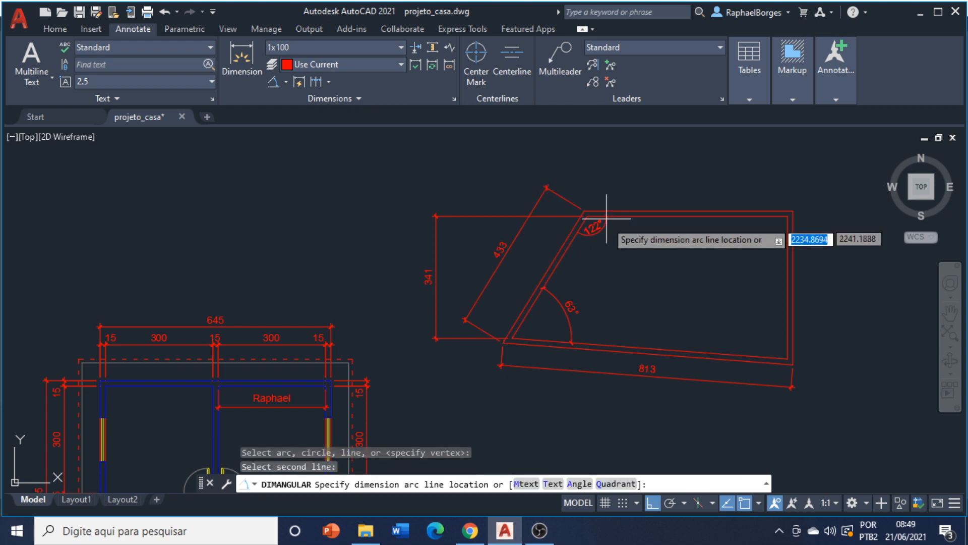
pyautogui.click(626, 232)
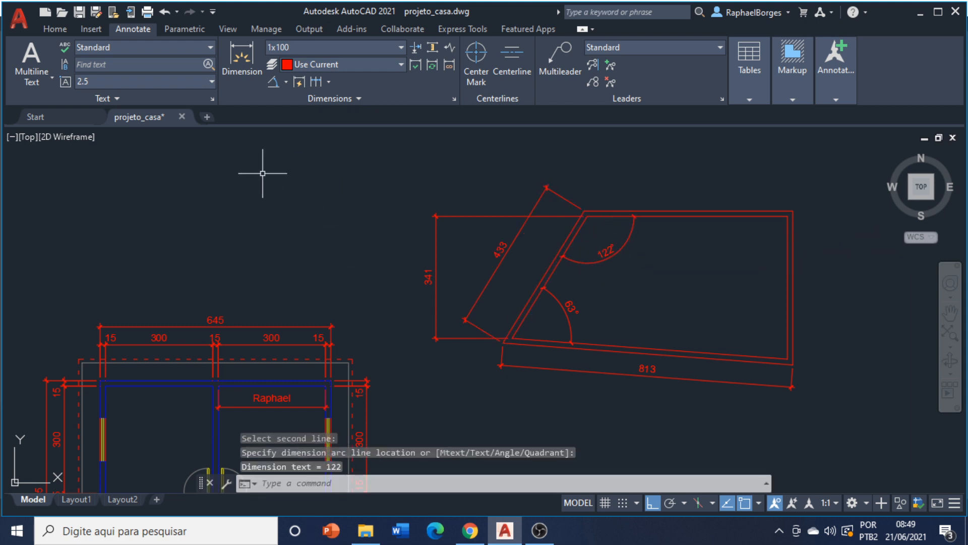
# Draw a circle with a radius of about 149 above the copied floor plan, to the left of the dimensioned outline
pyautogui.click(286, 83)
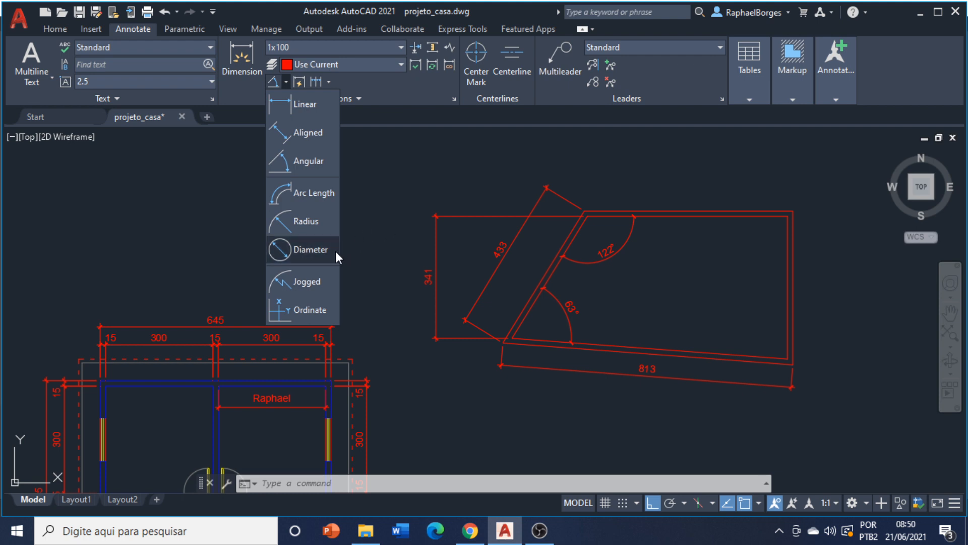
pyautogui.press('Escape')
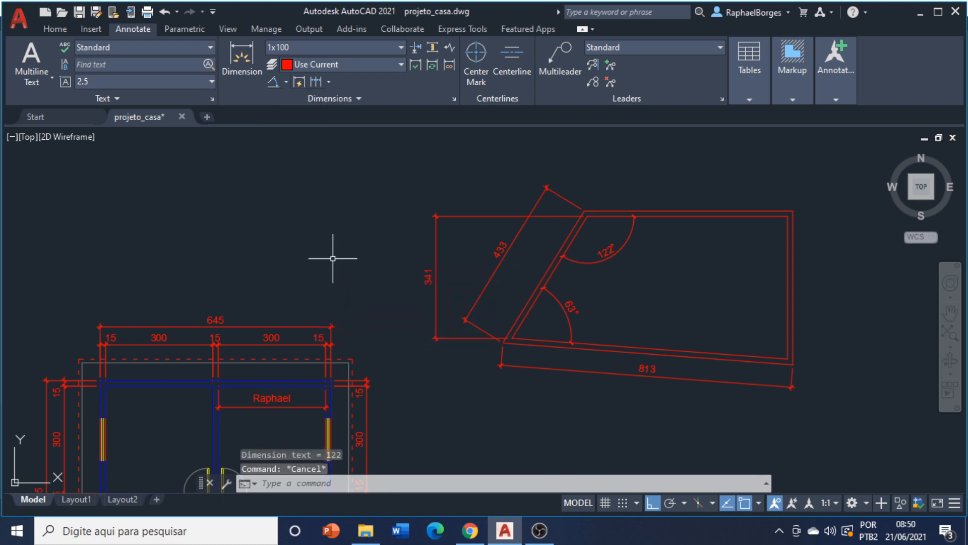
pyautogui.write('c')
pyautogui.press('Return')
pyautogui.click(286, 235)
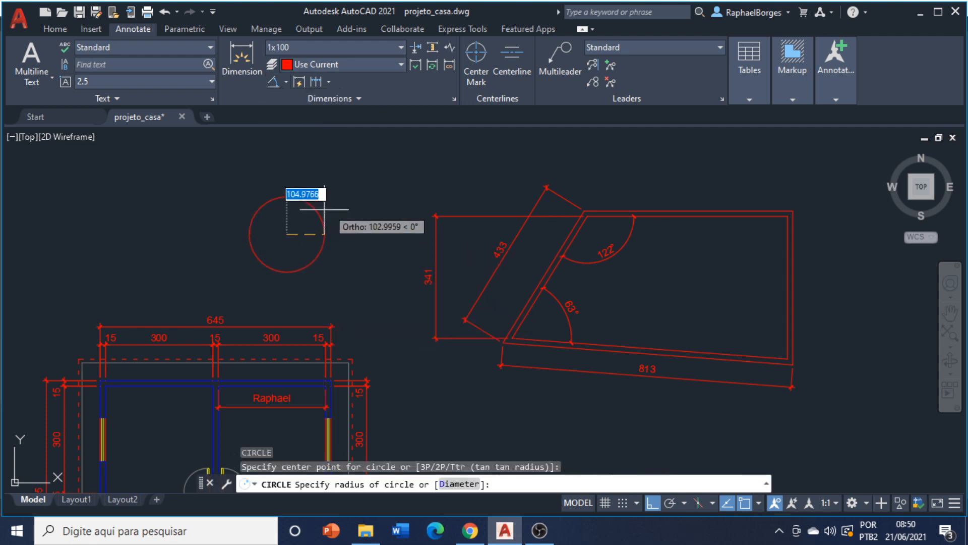
pyautogui.click(334, 204)
pyautogui.press('Escape')
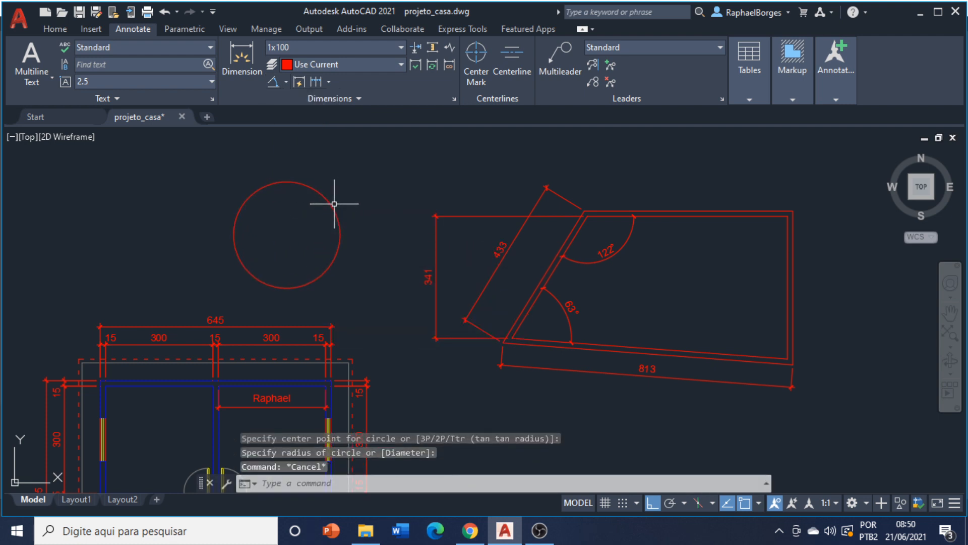
# Add a radius dimension to the circle, with its text outside the upper-right edge
pyautogui.click(287, 82)
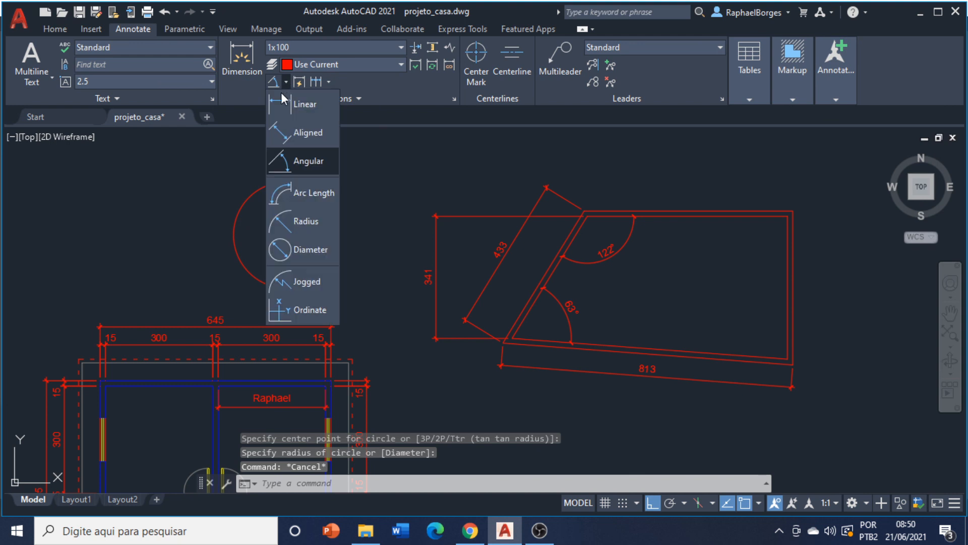
pyautogui.click(312, 227)
pyautogui.click(334, 210)
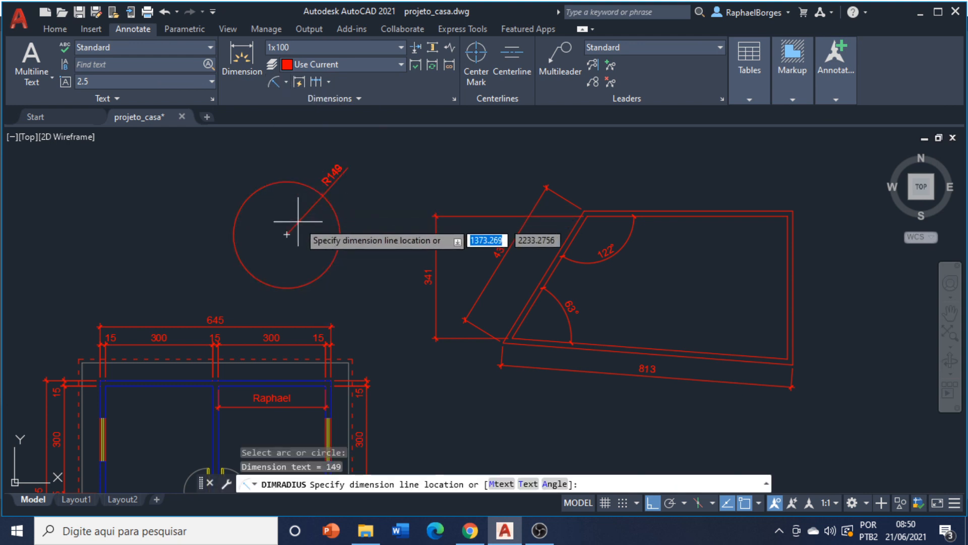
pyautogui.click(346, 205)
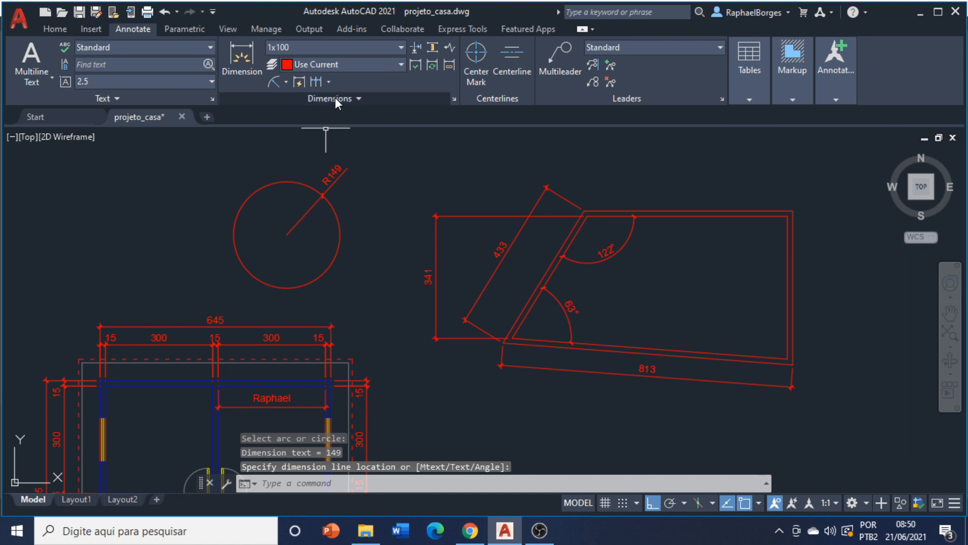
# Add a diameter dimension across the circle, with its text outside the upper-left edge
pyautogui.click(286, 81)
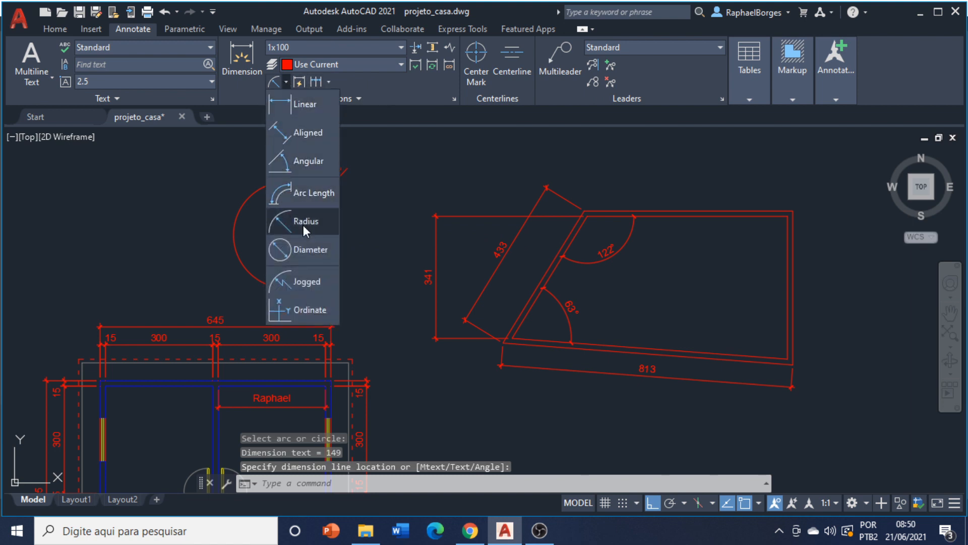
pyautogui.click(307, 244)
pyautogui.click(241, 202)
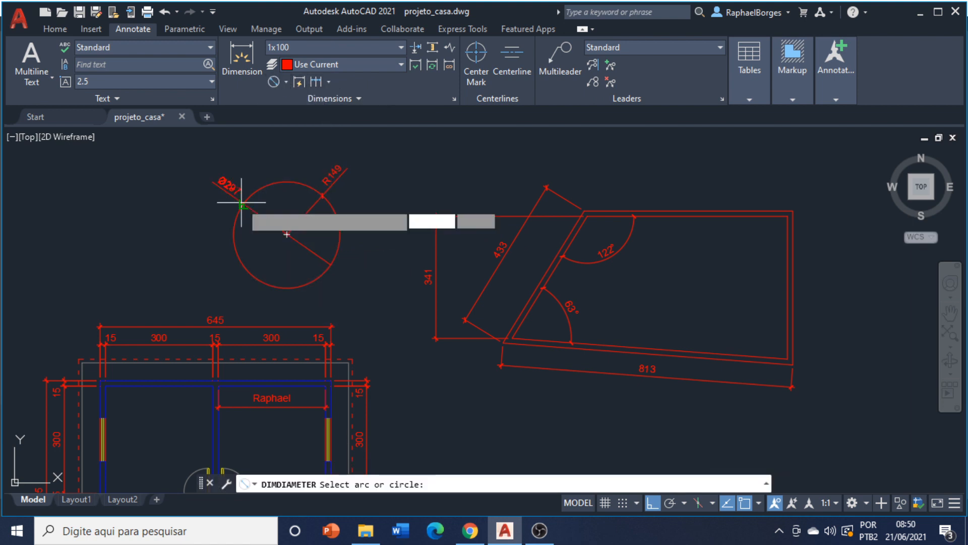
pyautogui.click(246, 222)
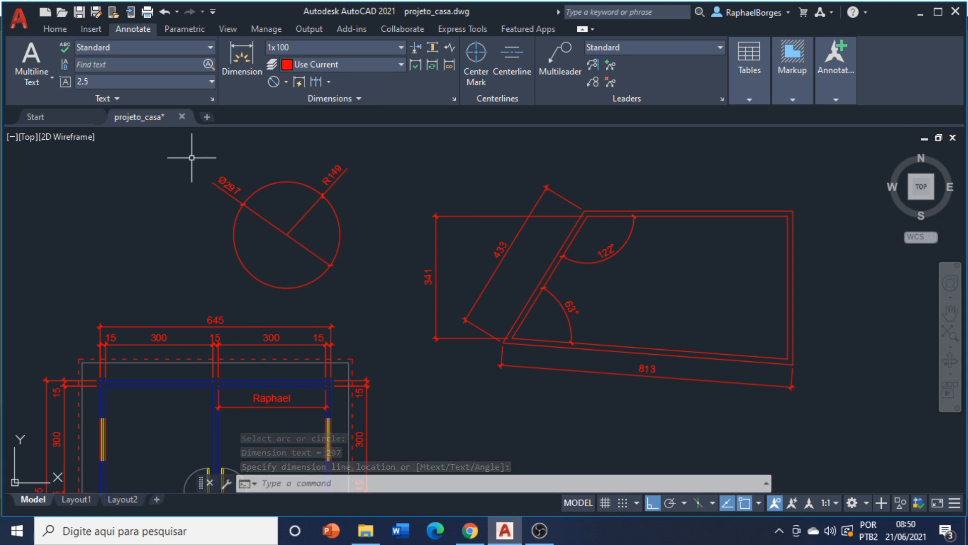
pyautogui.click(286, 81)
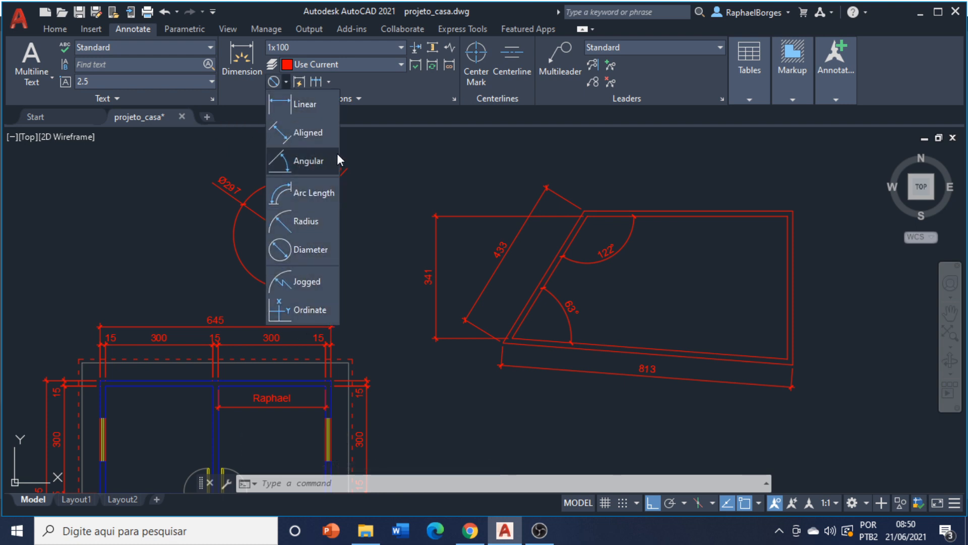
pyautogui.click(362, 155)
pyautogui.moveTo(310, 285); pyautogui.dragTo(371, 277, button='middle')
pyautogui.scroll(-2, 371, 277)
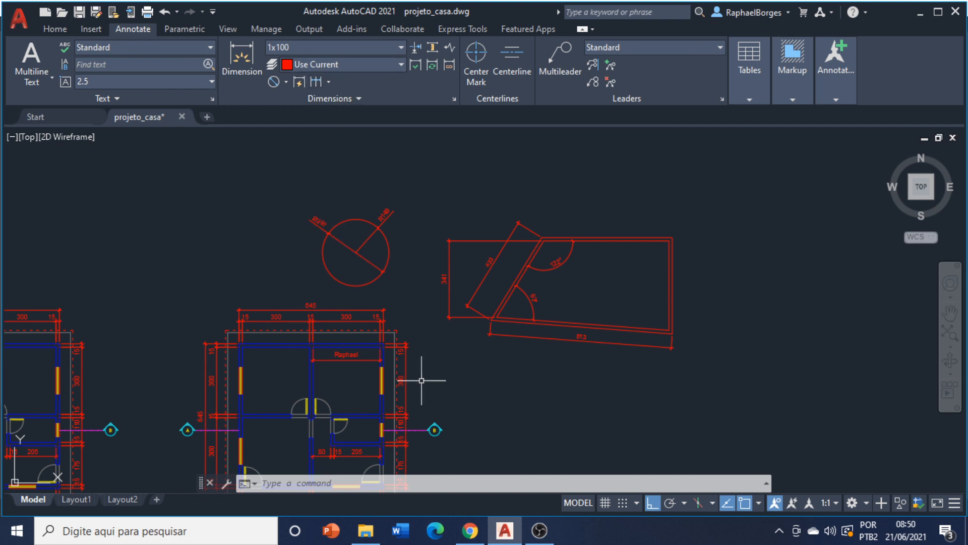
pyautogui.moveTo(482, 414); pyautogui.dragTo(525, 361, button='middle')
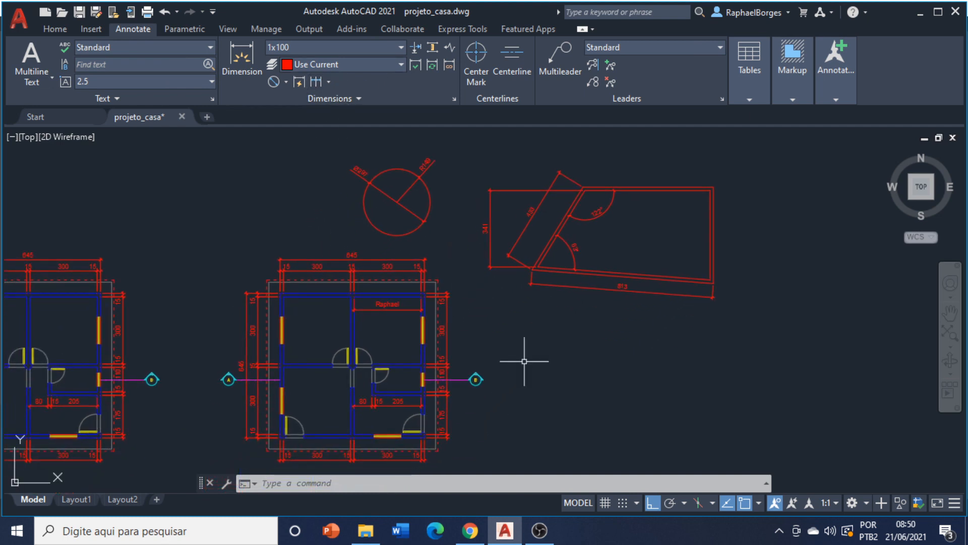